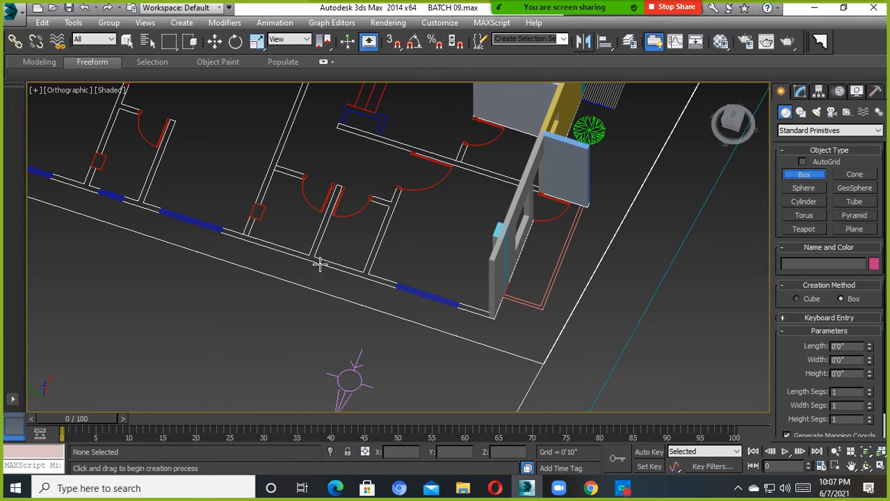
Turn on 3D snapping and check the Vertex option in the Grid and Snap settings
scroll(319, 262, "up", 6)
middle_click_drag(280, 255, 249, 236)
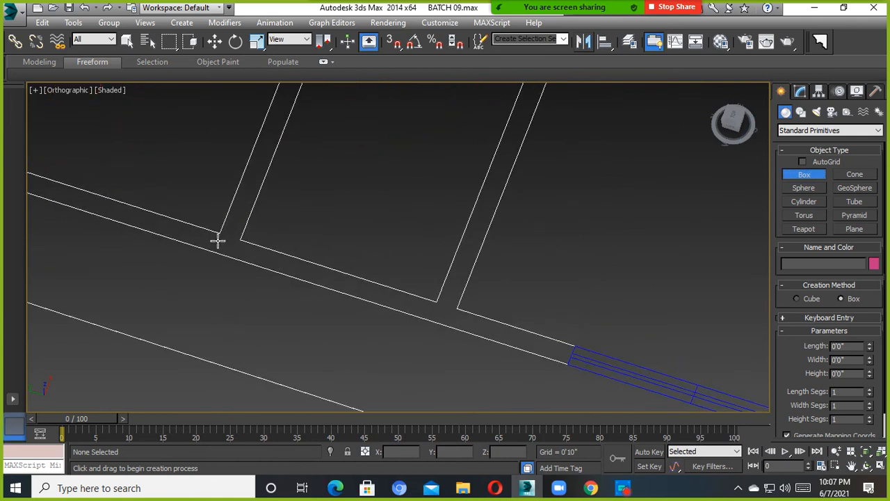
key("s")
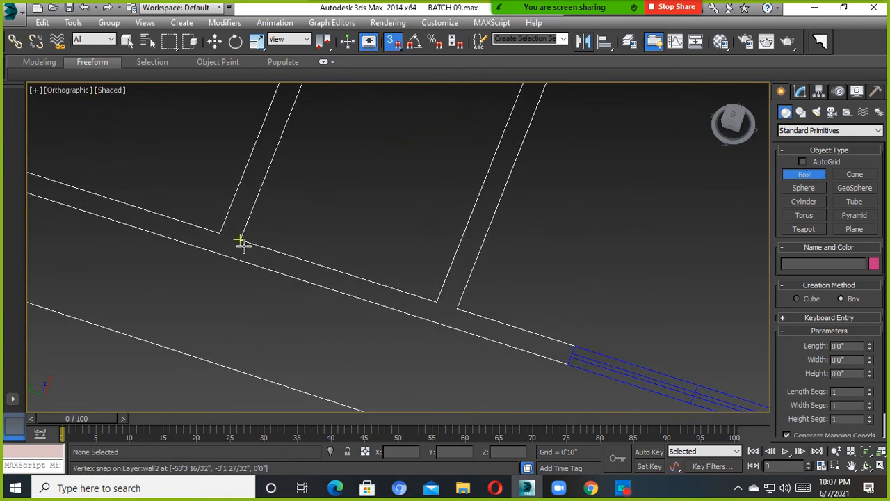
right_click(393, 38)
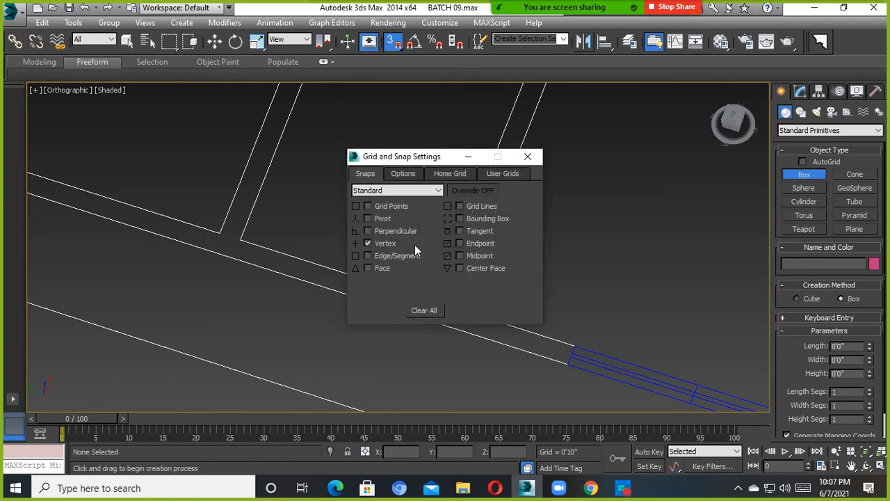
left_click(368, 243)
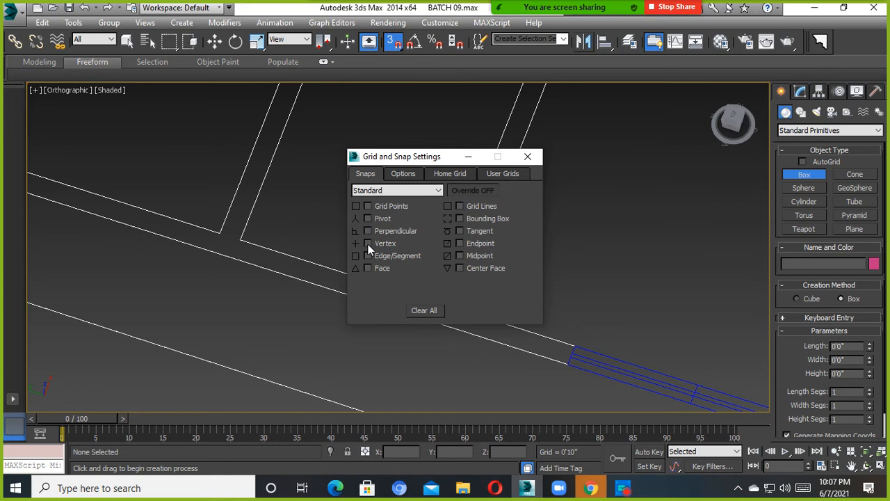
left_click(527, 157)
scroll(417, 227, "down", 3)
key("s")
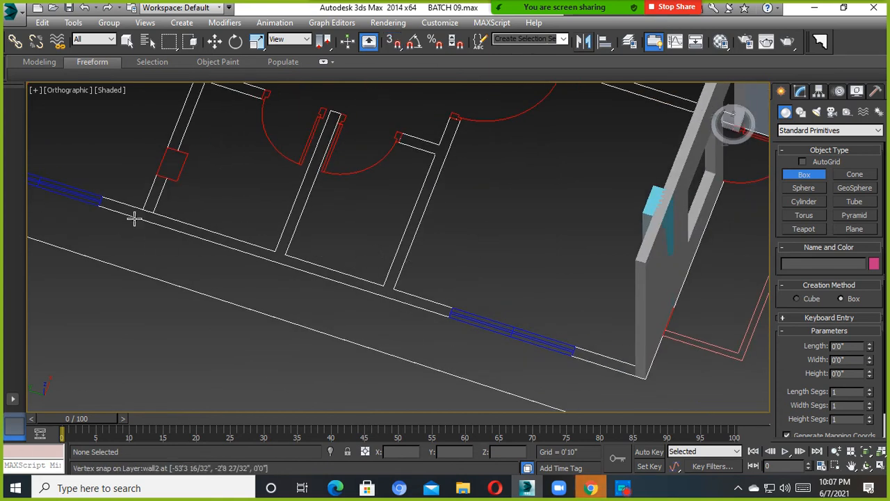
left_click(394, 42)
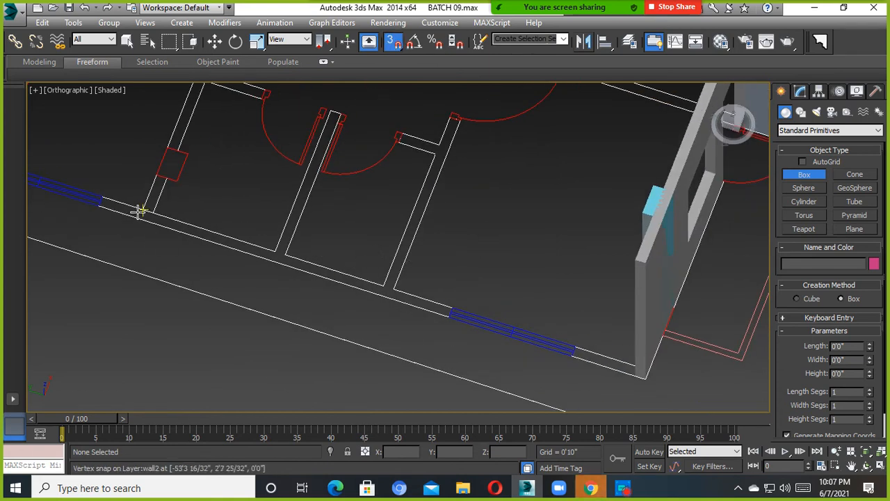
Draw a wall box about 12'7" long and 0'5" thick along the outer wall up to the window, and set its height to 10'0"
left_click_drag(140, 211, 445, 312)
left_click(427, 215)
middle_click_drag(427, 215, 467, 252)
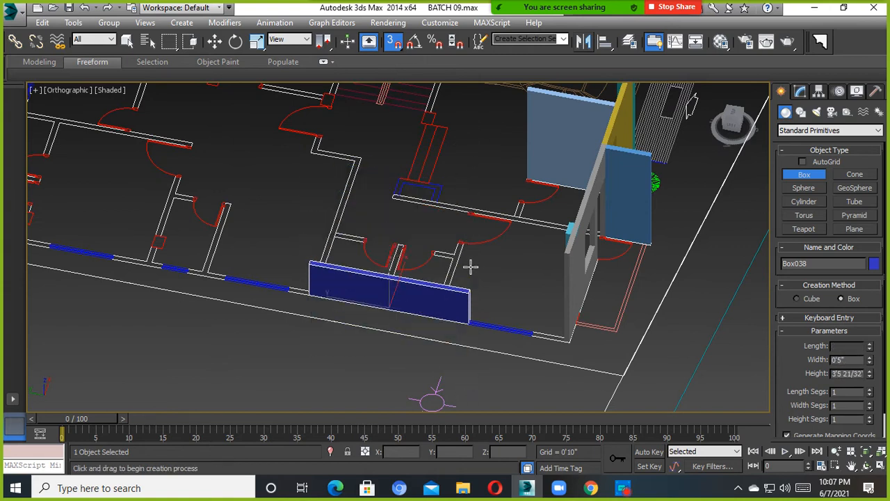
left_click(471, 193)
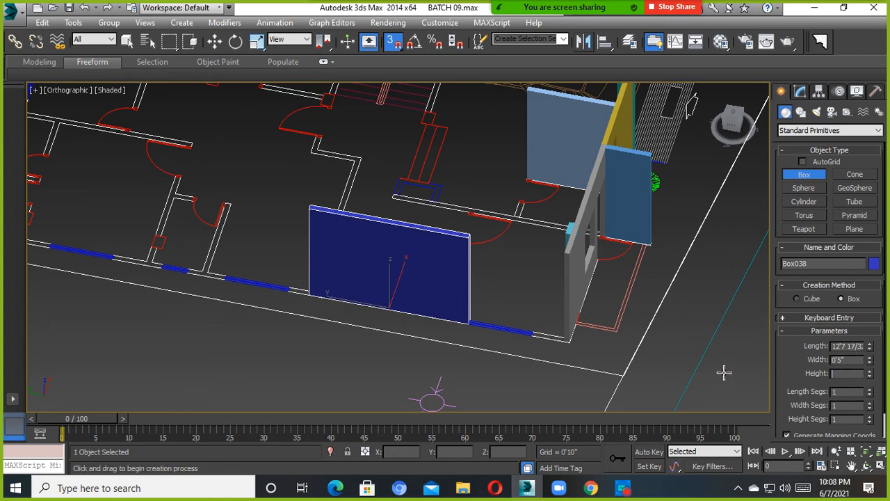
key("Return")
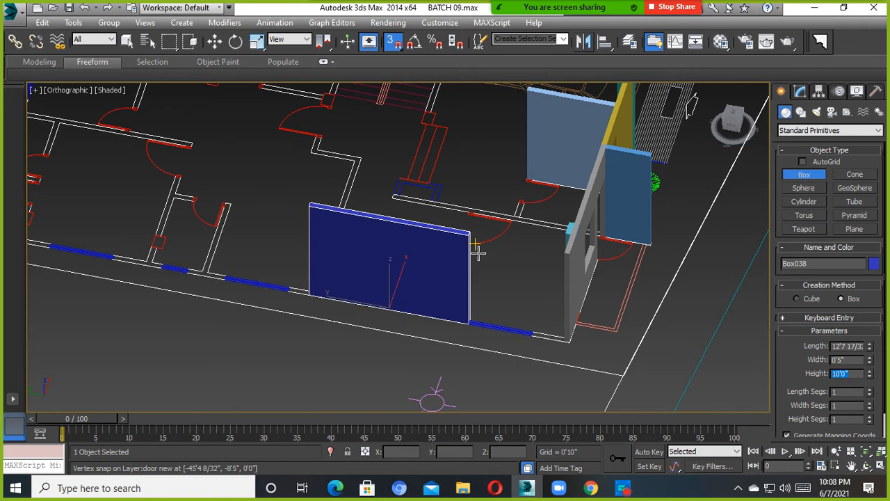
Turn off snapping and select the new wall box with the Move tool
left_click(395, 44)
middle_click_drag(388, 212, 331, 270, "alt")
scroll(420, 319, "up", 2)
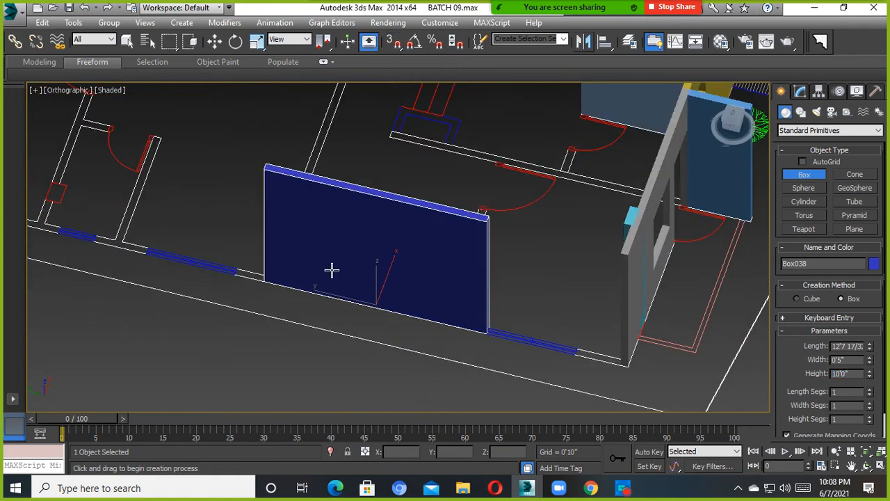
left_click(215, 43)
left_click(306, 149)
left_click(371, 250)
scroll(401, 243, "down", 3)
mouse_move(401, 243)
middle_mouse_down("alt")
mouse_move(401, 304)
mouse_move(401, 244)
middle_mouse_up("alt")
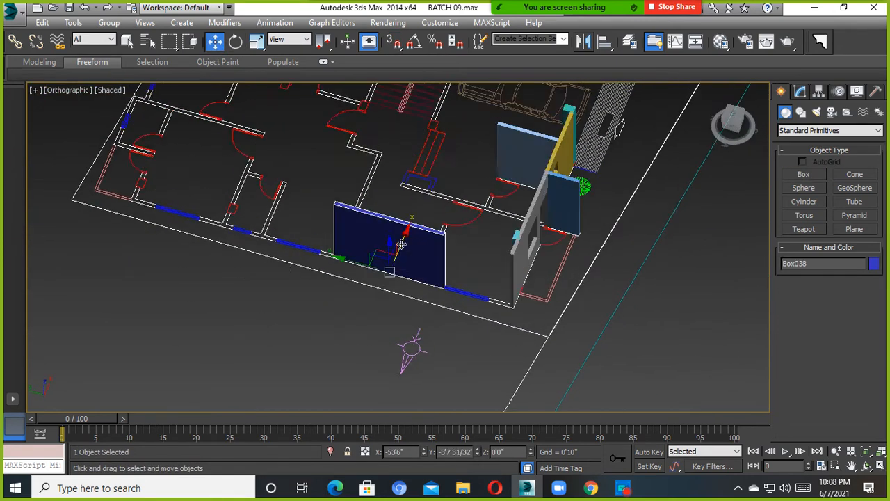
scroll(398, 266, "up", 2)
scroll(399, 266, "up", 2)
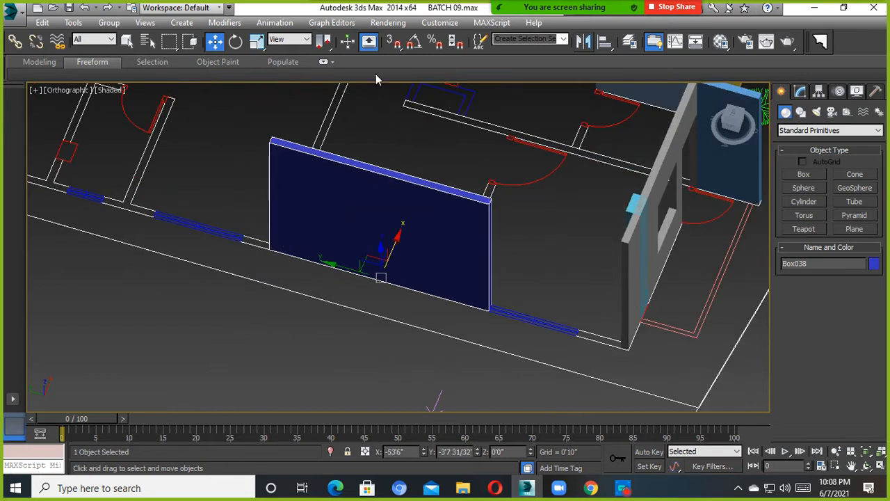
With snapping on, draw two 10'0" high, 0'5" thick wall boxes, about 6'11" and 3'4" long, along the next two windows
key("s")
left_click(803, 174)
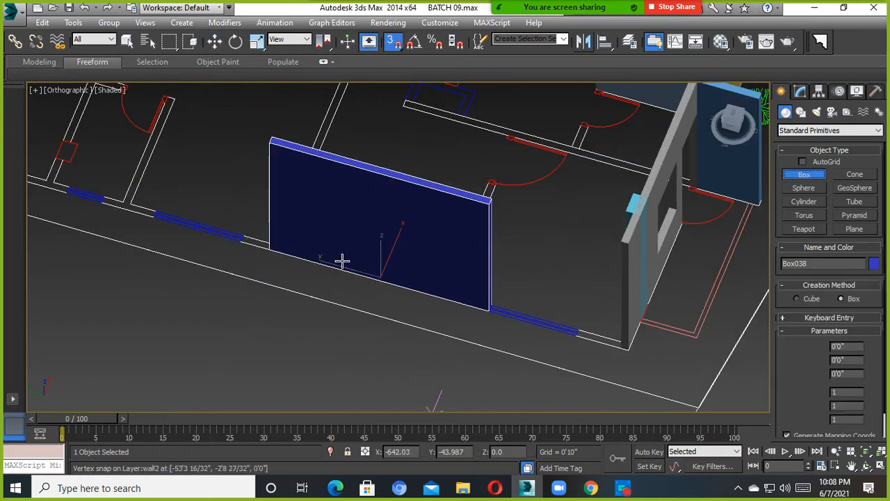
middle_click_drag(341, 258, 447, 374, "alt")
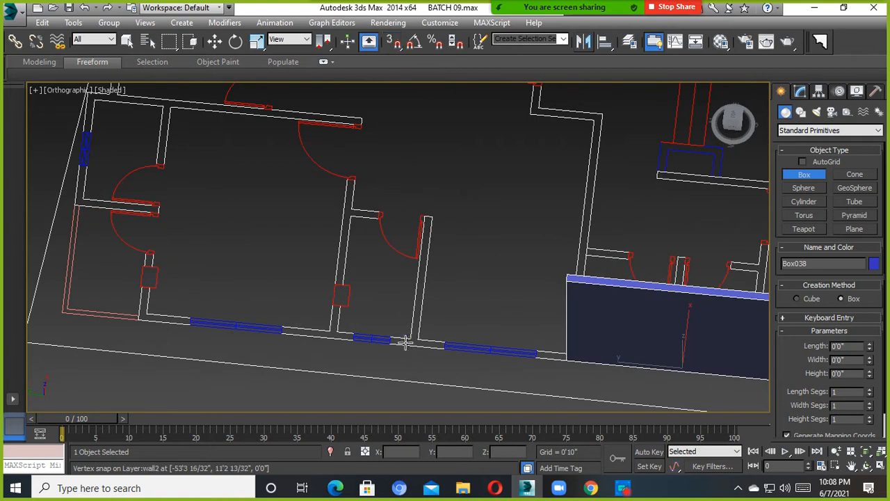
left_click_drag(409, 340, 535, 354)
left_click(451, 318)
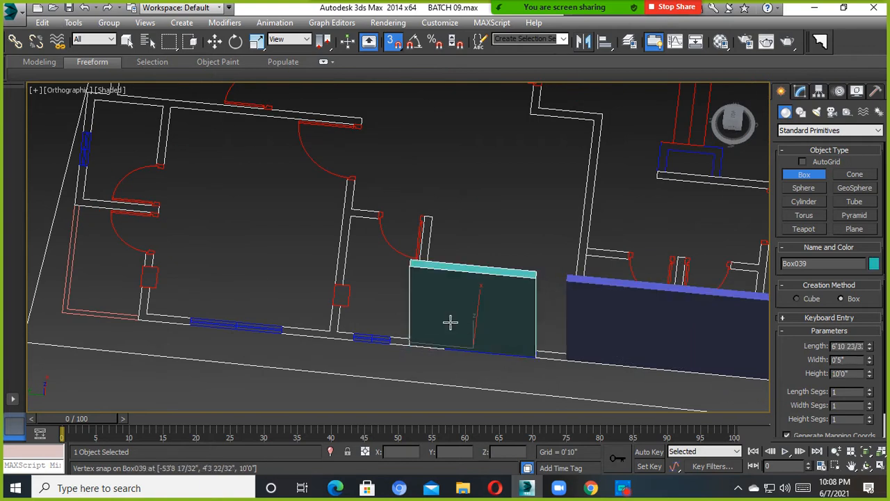
left_click_drag(328, 339, 390, 341)
left_click(417, 266)
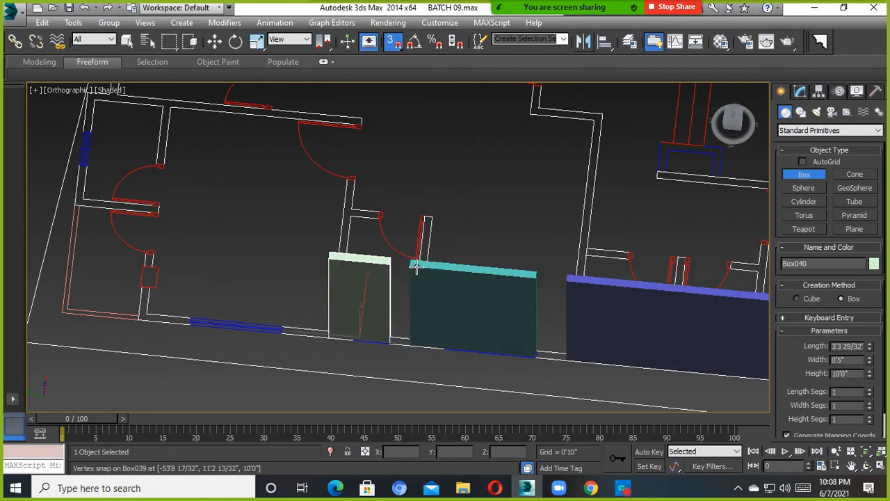
Draw a 5'0" long wall box over the next window and an adjoining one about 2'10" long up to the veranda corner
left_click_drag(179, 311, 280, 338)
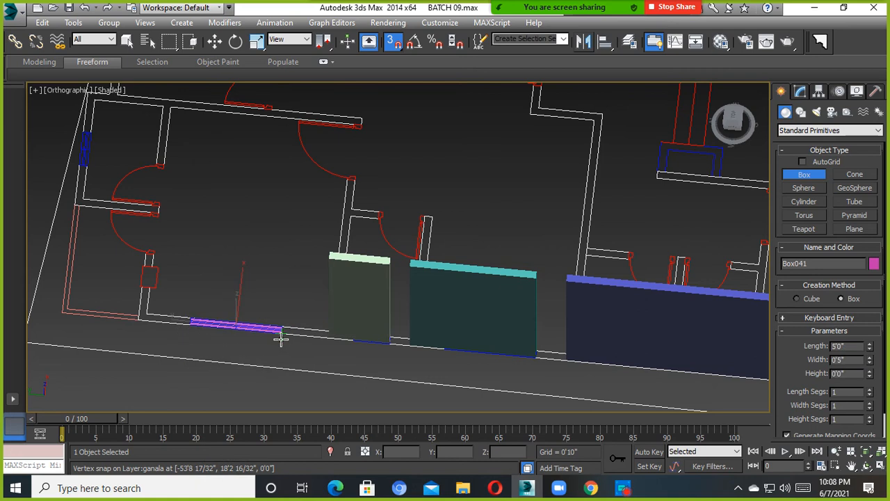
left_click(340, 259)
left_click_drag(139, 317, 189, 323)
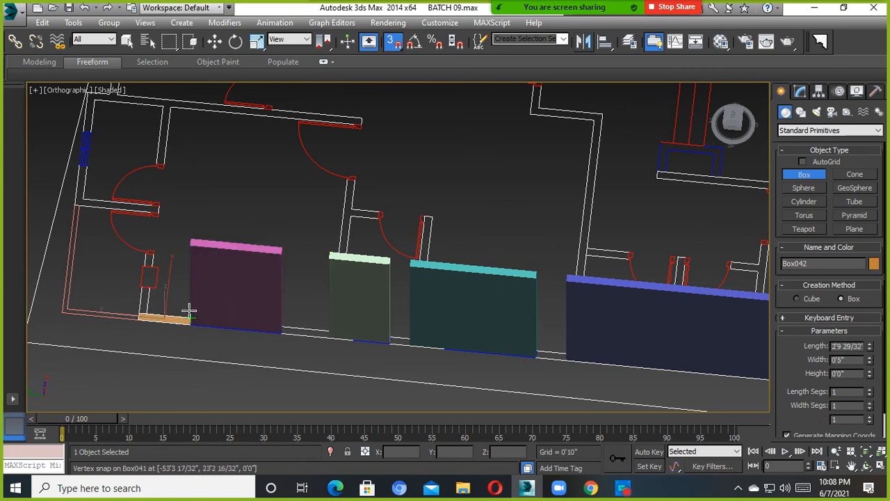
left_click(340, 141)
key("w")
key("s")
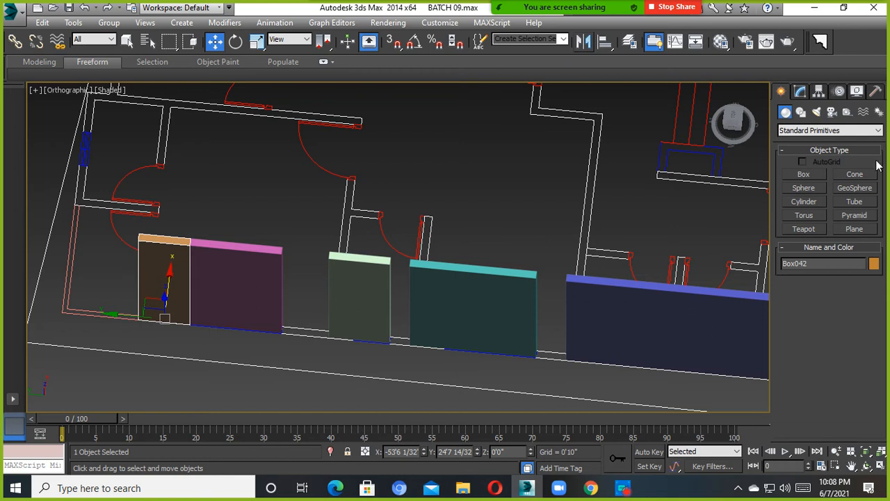
With Box and snapping active, draw a low wall about 6'3" long and 0'3" thick along the veranda's outer edge
left_click(800, 112)
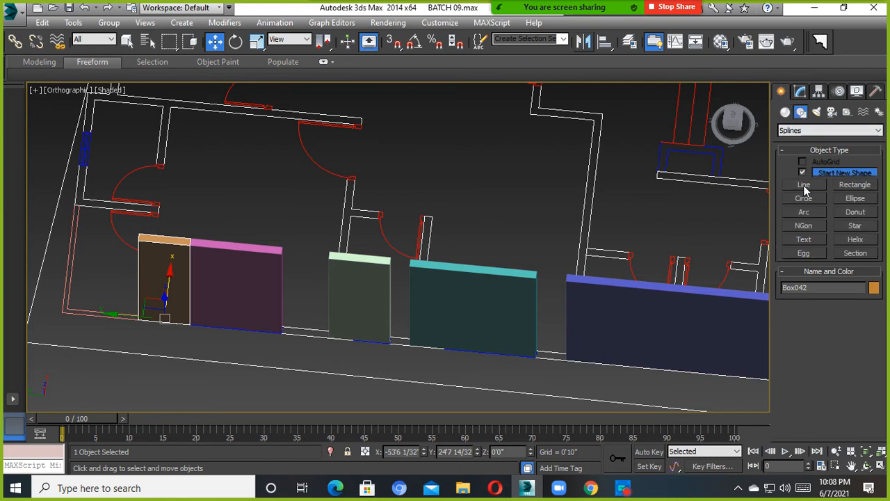
left_click(785, 112)
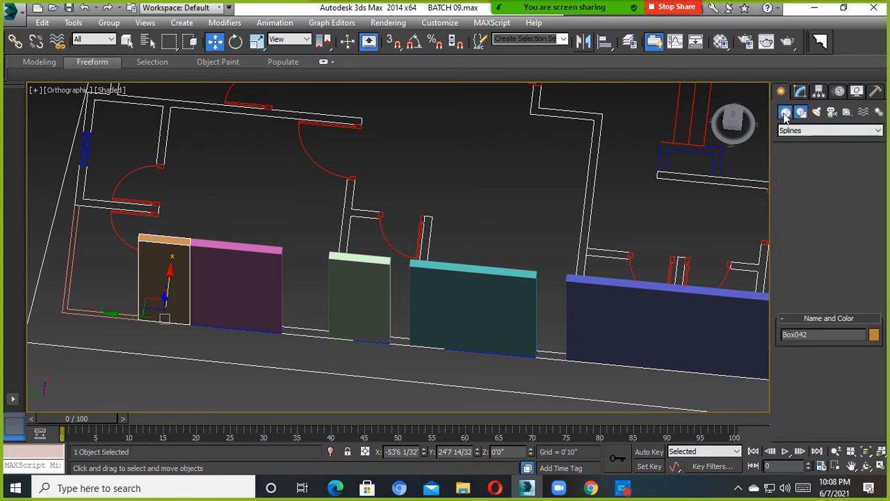
left_click(809, 175)
middle_click_drag(360, 168, 464, 142, "alt")
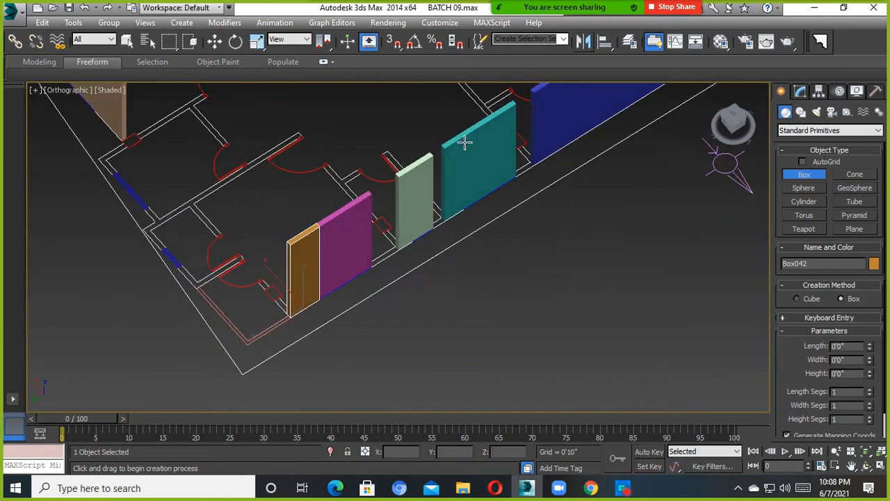
left_click(394, 43)
middle_click_drag(331, 131, 374, 80, "alt")
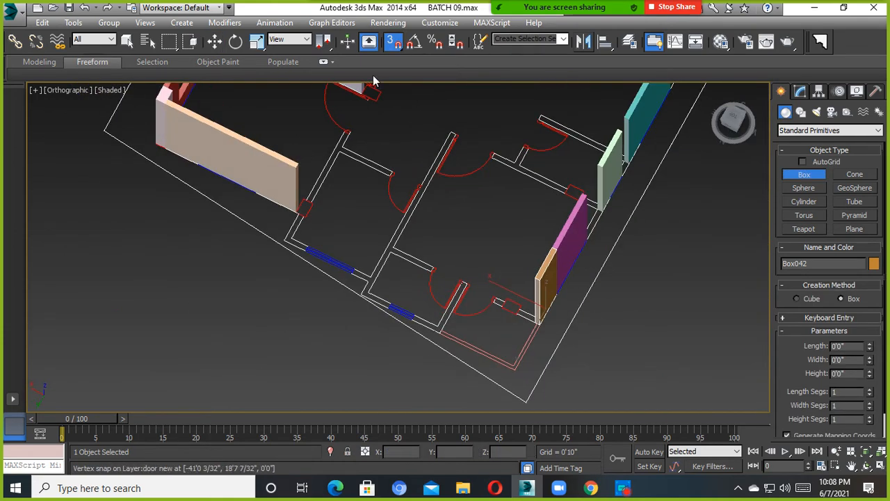
middle_click_drag(499, 303, 459, 221)
scroll(421, 267, "up", 2)
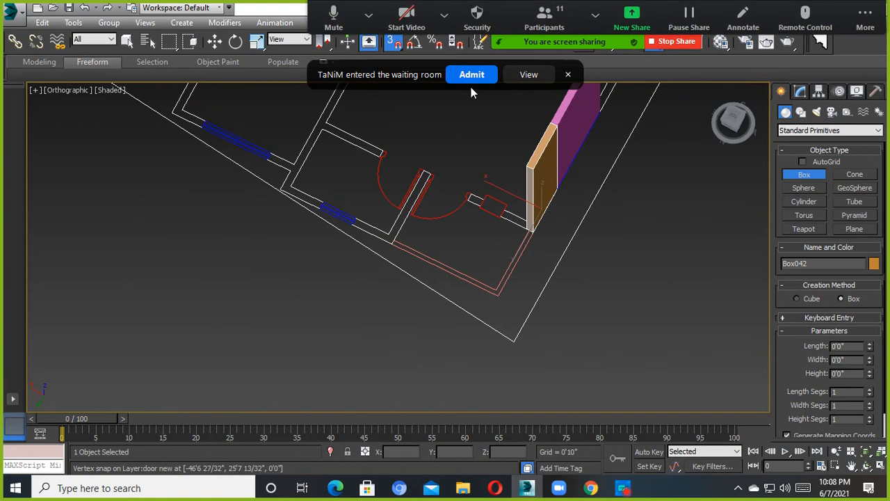
scroll(393, 241, "up", 4)
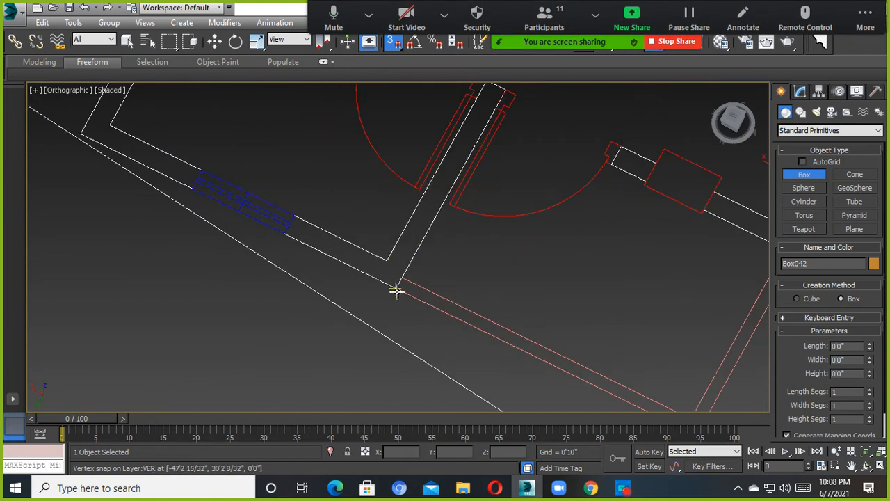
middle_click_drag(395, 291, 272, 207)
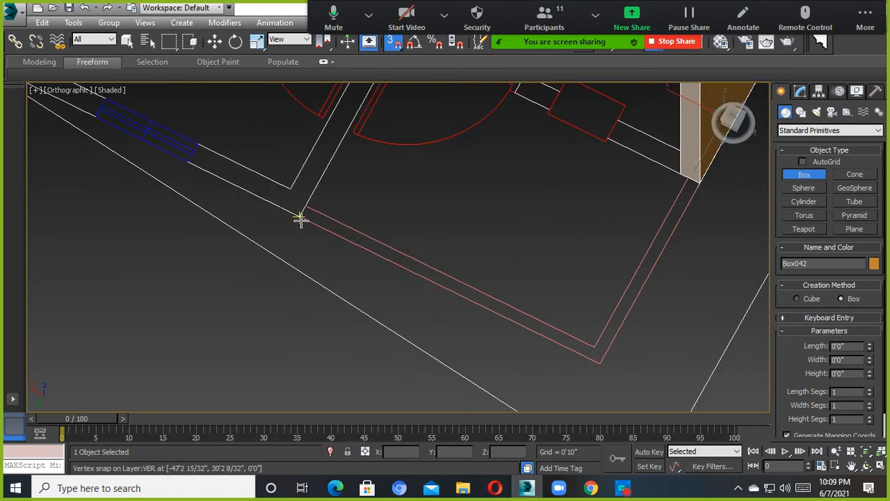
mouse_move(300, 218)
left_mouse_down()
mouse_move(334, 199)
mouse_move(556, 310)
mouse_move(589, 350)
left_mouse_up()
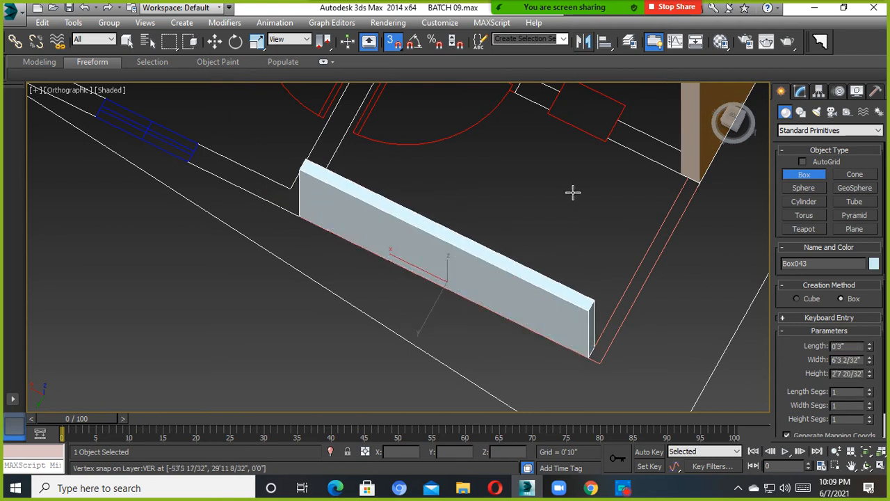
Draw a second low wall box along the adjoining veranda edge and leave box creation
middle_click_drag(640, 333, 465, 232, "alt")
left_click_drag(384, 364, 590, 323)
left_click(398, 277)
scroll(398, 277, "down", 4)
middle_click_drag(397, 277, 338, 343, "alt")
scroll(310, 313, "down", 5)
scroll(337, 343, "up", 4)
right_click(350, 302)
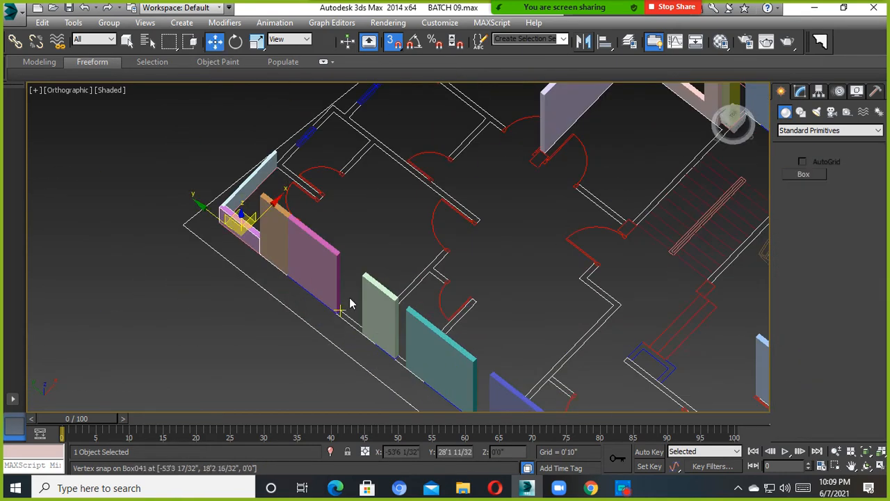
Delete the blue, teal, light green and magenta full-height wall boxes along the outer wall
left_click(383, 322)
middle_click_drag(383, 323, 390, 276)
left_click(451, 315)
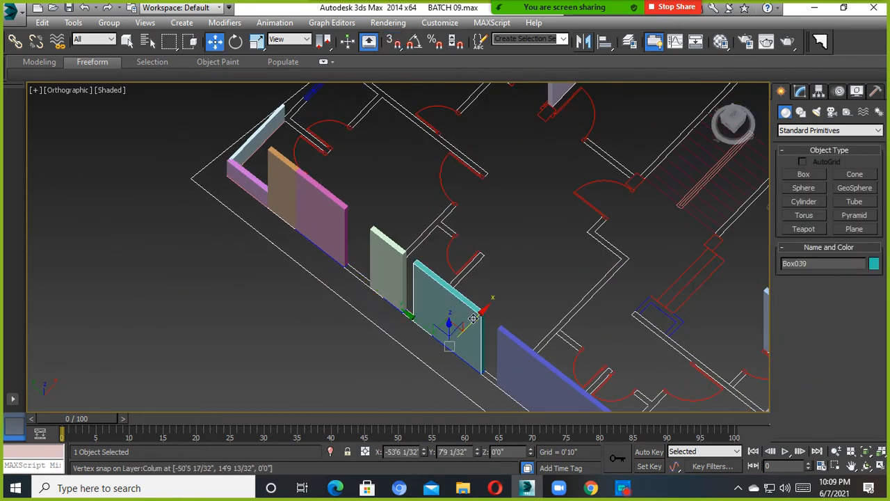
key("Delete")
left_click(528, 355)
key("Delete")
left_click(393, 279)
key("Delete")
left_click(311, 212)
key("Delete")
Delete the orange wall box at the veranda corner and the two low veranda walls
left_click(280, 185)
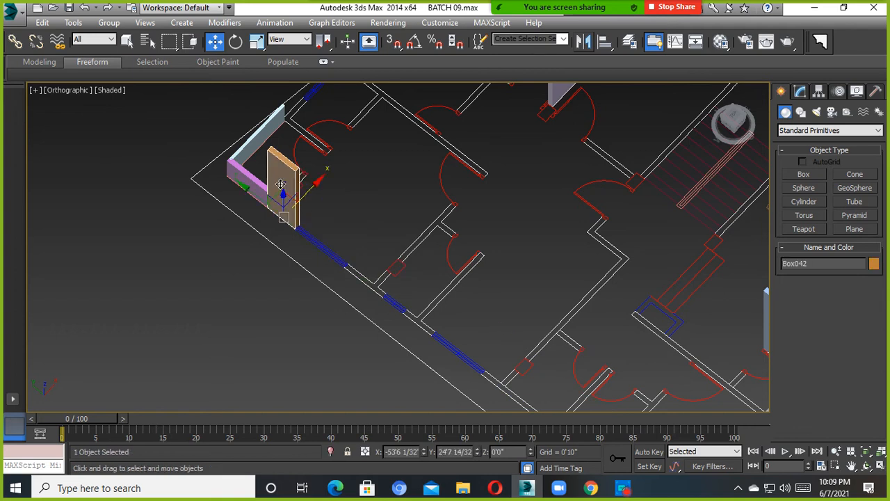
key("Delete")
left_click(248, 186)
key("Delete")
left_click(251, 145)
key("Delete")
Select the grey front wall with the window opening and bring both house models into view
scroll(250, 148, "down", 4)
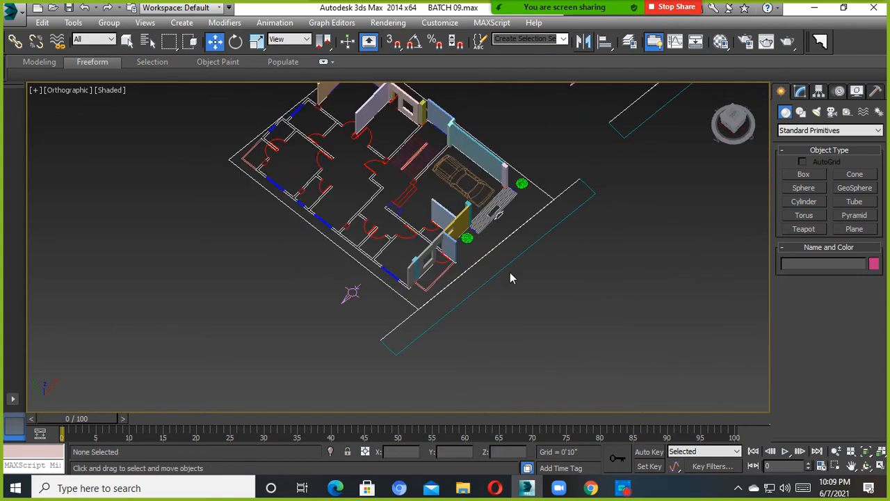
scroll(409, 249, "up", 4)
left_click(447, 261)
scroll(447, 262, "down", 6)
middle_click_drag(486, 254, 465, 156, "alt")
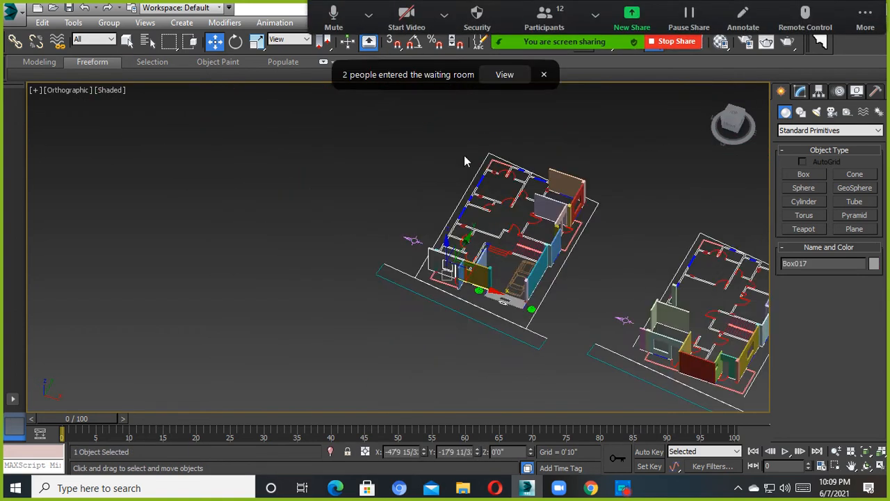
Admit all waiting participants to the Zoom meeting and minimize the participants window
left_click(505, 75)
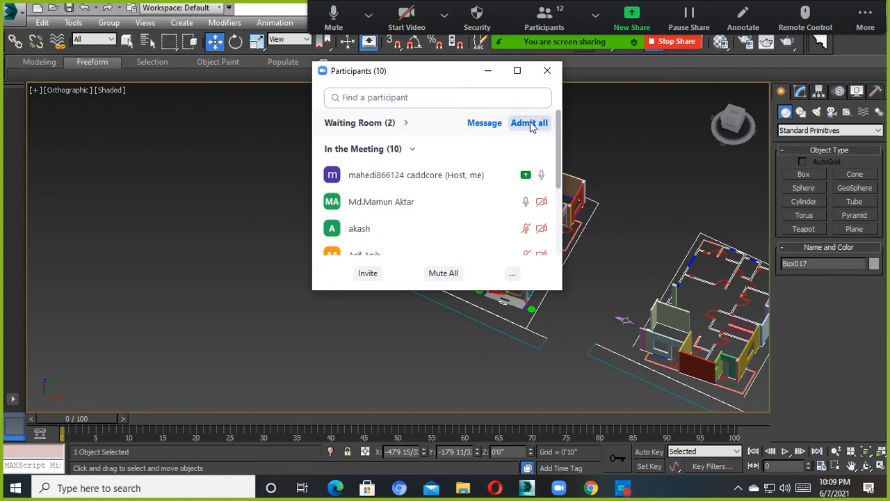
left_click(488, 70)
scroll(487, 257, "down", 3)
middle_click_drag(483, 257, 409, 215)
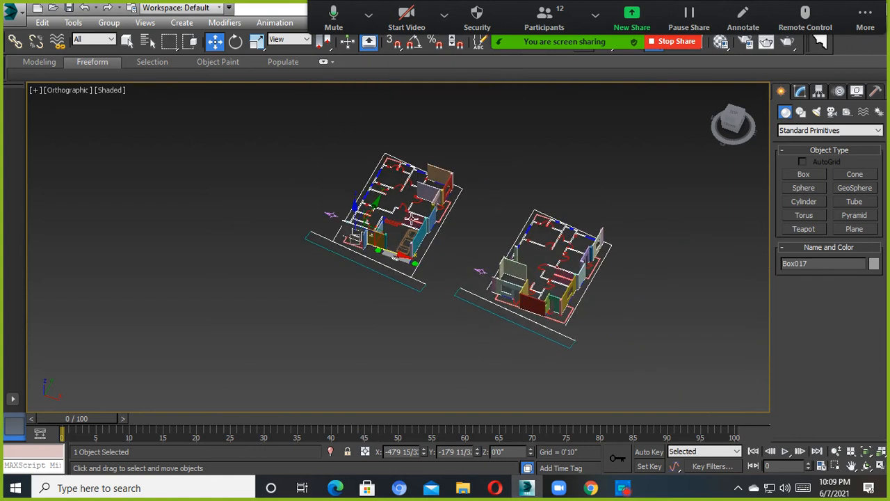
middle_click_drag(478, 290, 427, 255, "alt")
scroll(459, 298, "up", 4)
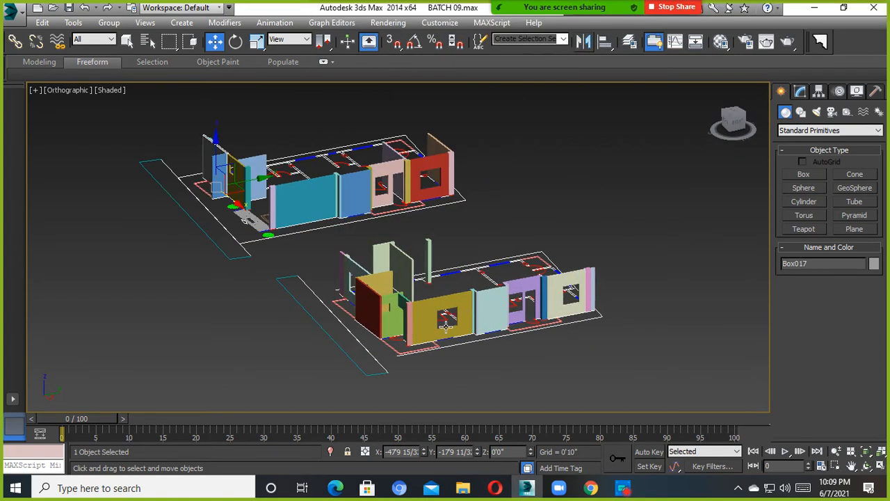
Examine the front walls and their door and window openings on both house models, selecting the teal door wall at the corner
middle_click_drag(446, 322, 494, 340, "alt")
scroll(534, 345, "up", 2)
scroll(480, 308, "up", 4)
left_click(502, 301)
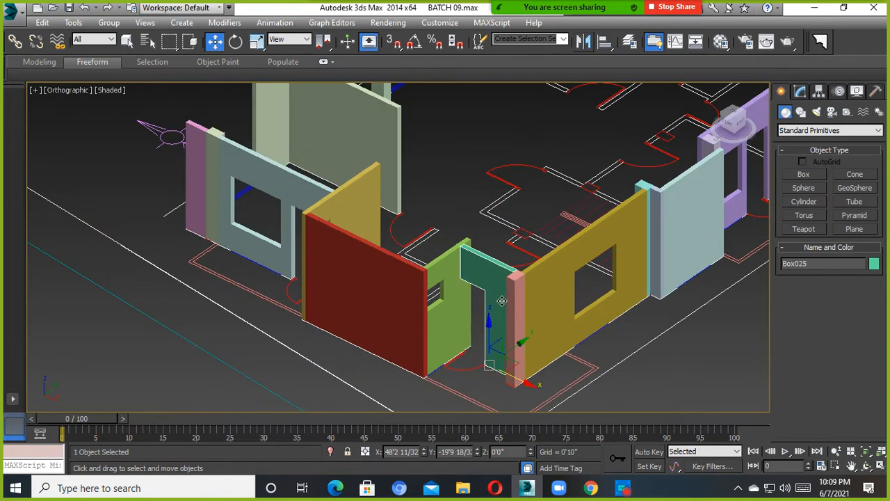
middle_click_drag(502, 302, 521, 342, "alt")
scroll(550, 314, "down", 2)
scroll(504, 323, "down", 5)
scroll(501, 317, "up", 3)
middle_click_drag(453, 317, 588, 297, "alt")
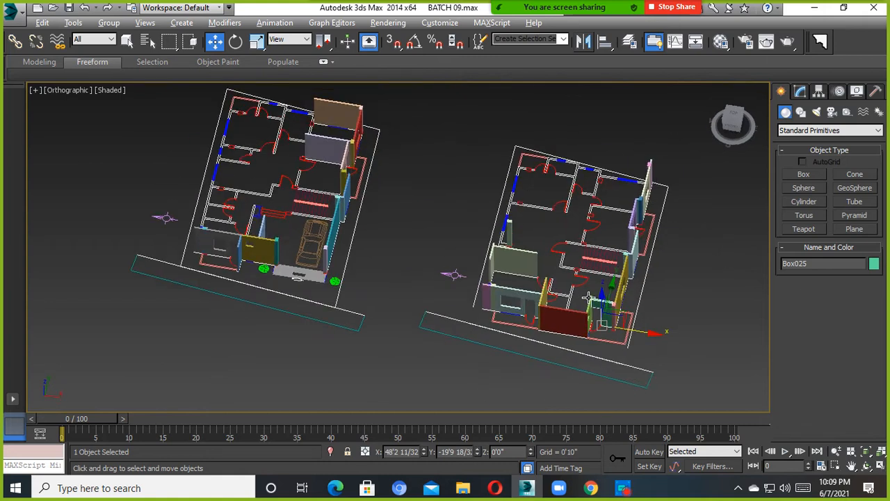
scroll(576, 335, "up", 4)
scroll(482, 307, "down", 4)
middle_click_drag(566, 337, 541, 295)
scroll(540, 295, "up", 3)
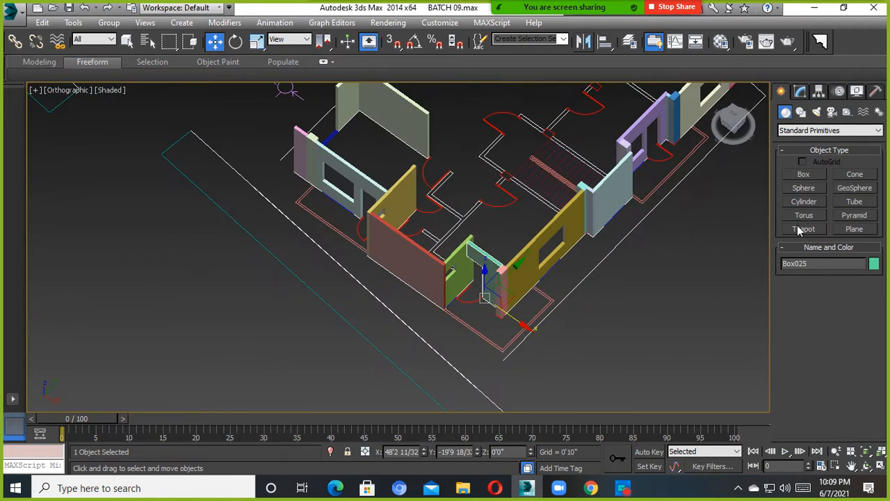
left_click(806, 176)
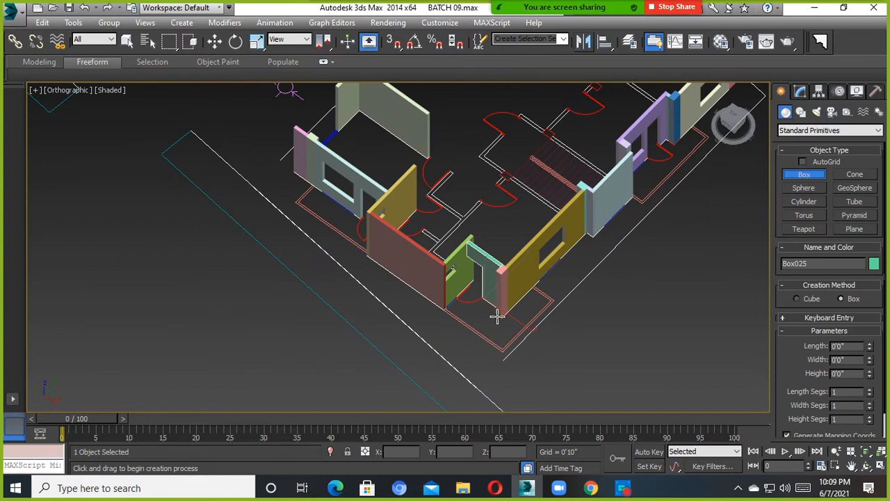
middle_click_drag(515, 287, 467, 317)
middle_click_drag(467, 316, 464, 301, "alt")
scroll(448, 324, "up", 2)
middle_click_drag(534, 290, 372, 226)
key("w")
scroll(372, 227, "up", 3)
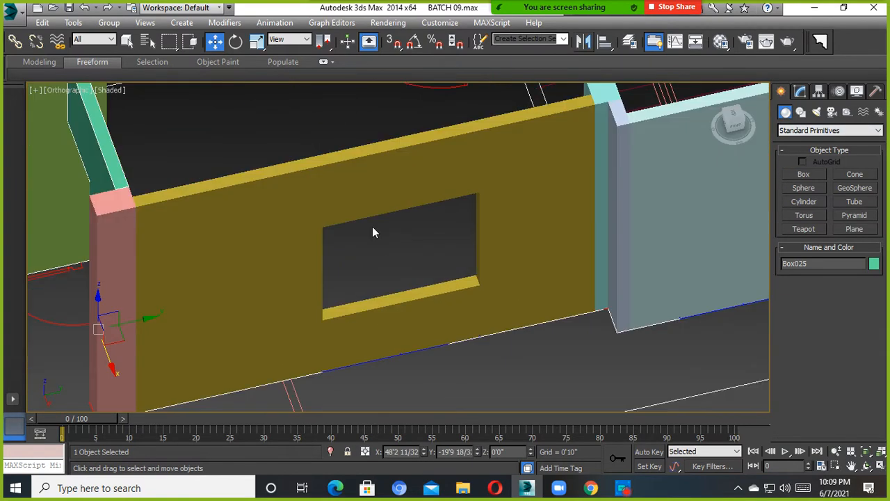
Create a sliding window 5'0" wide, 0'4 31/32" deep and 4'6" high, snapped to the mustard wall's window opening
left_click(799, 132)
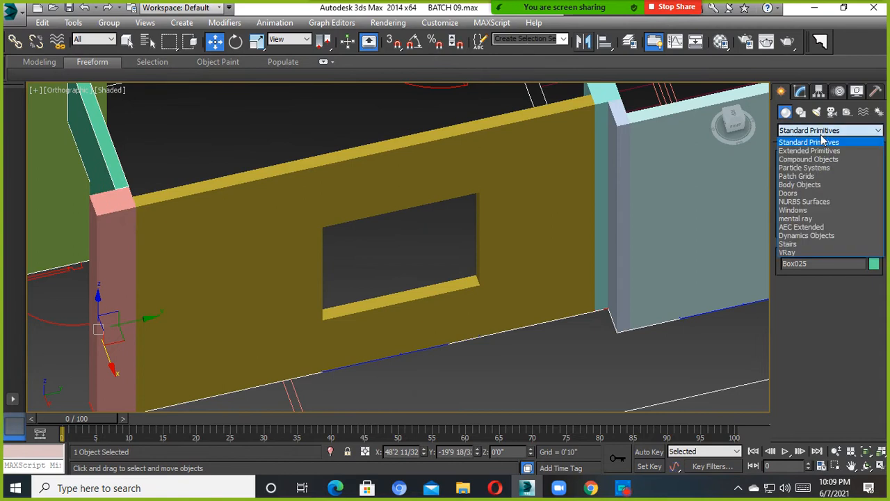
left_click(802, 212)
middle_click_drag(476, 266, 526, 289, "alt")
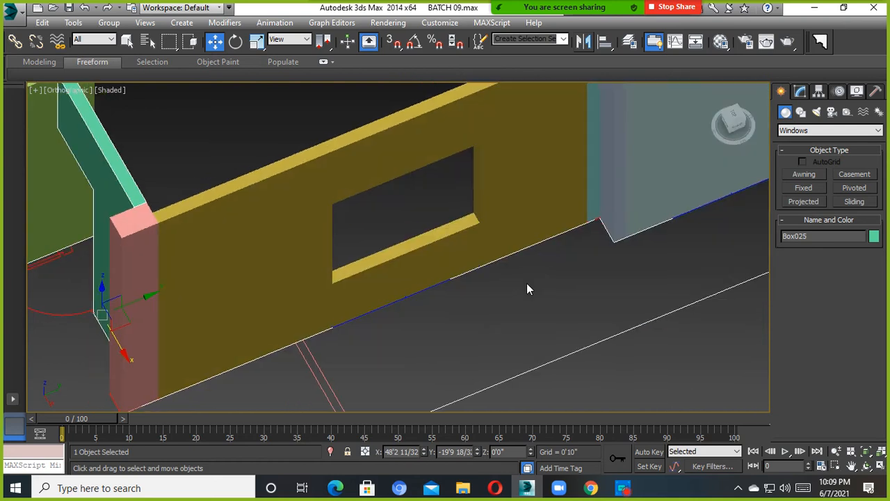
left_click(855, 201)
middle_click_drag(495, 261, 478, 291)
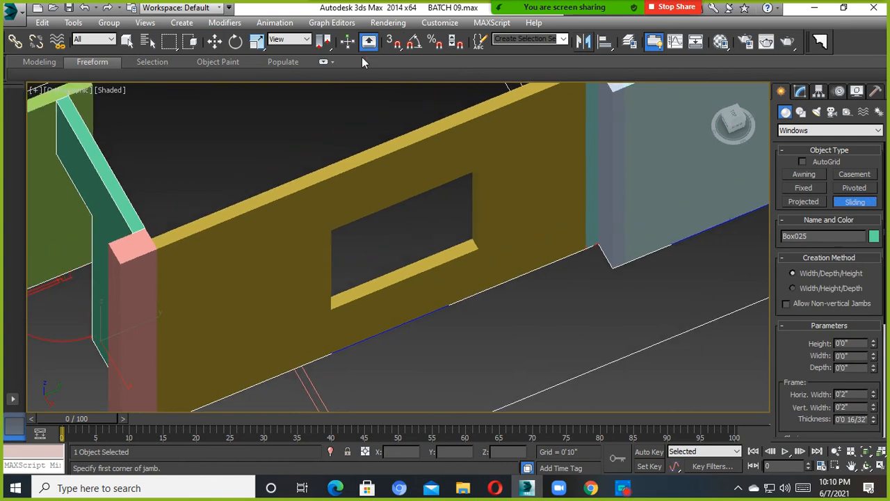
left_click(393, 43)
scroll(345, 331, "up", 3)
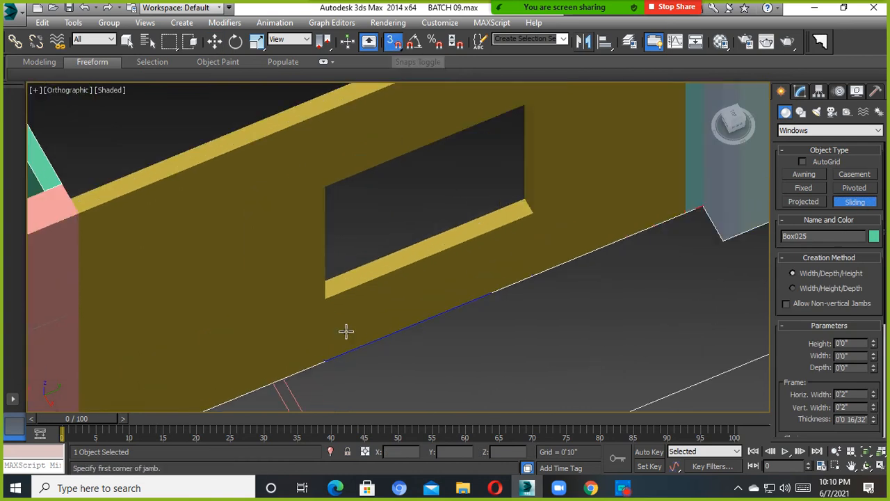
middle_click_drag(347, 296, 346, 333)
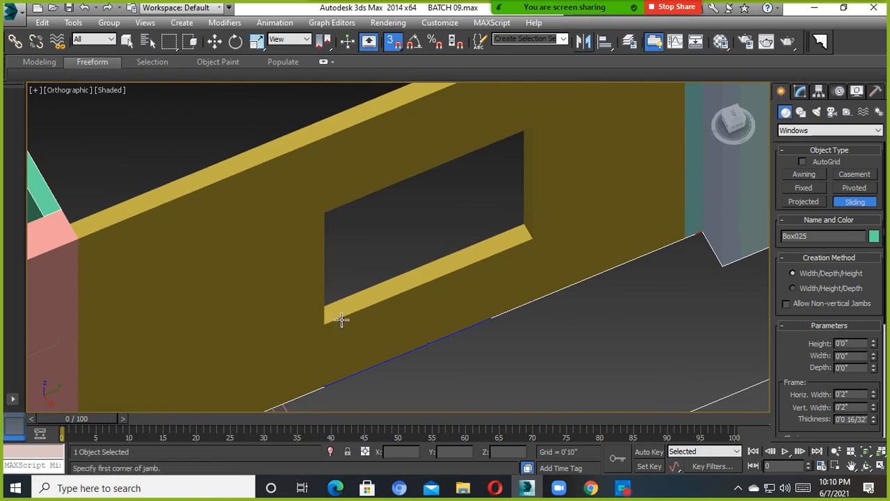
left_click_drag(324, 332, 534, 240)
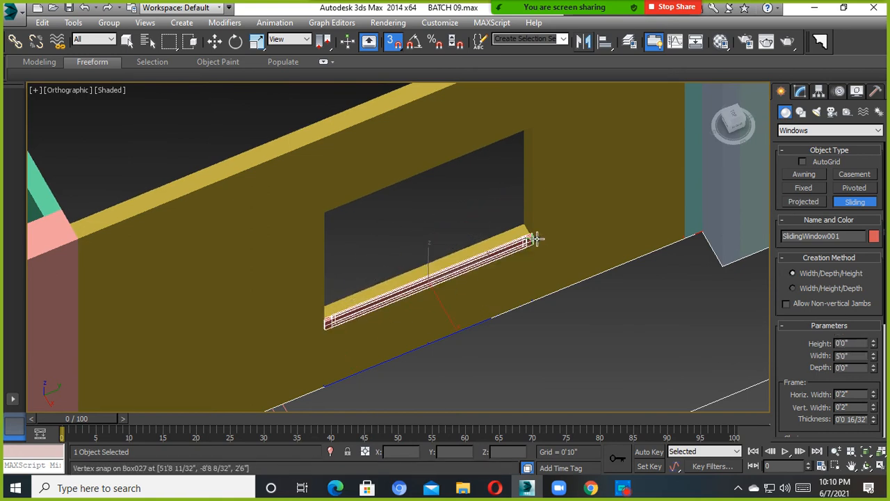
mouse_move(535, 239)
left_mouse_down()
mouse_move(322, 322)
mouse_move(526, 241)
mouse_move(477, 283)
mouse_move(530, 240)
mouse_move(430, 292)
mouse_move(522, 254)
mouse_move(534, 241)
left_mouse_up()
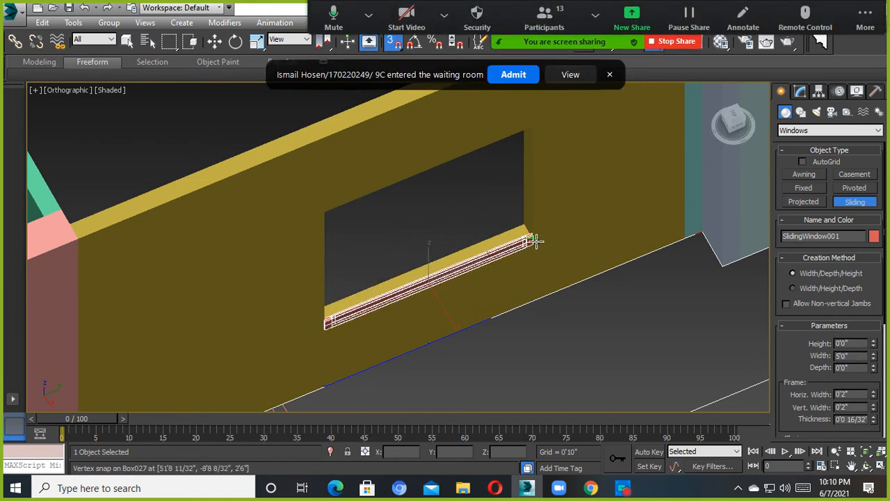
middle_click_drag(530, 236, 532, 254)
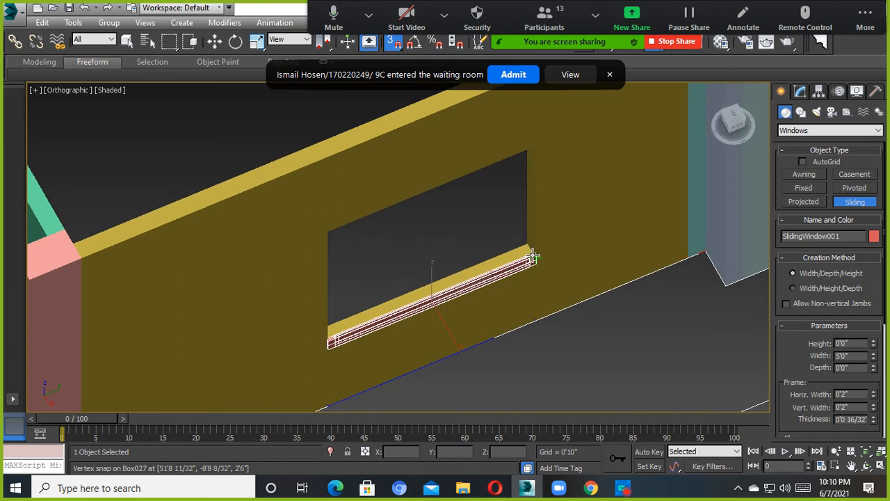
scroll(532, 256, "up", 3)
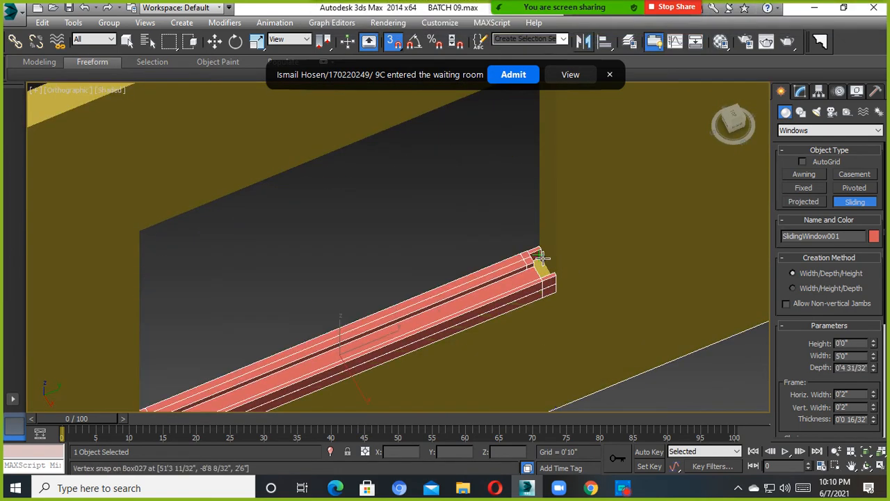
scroll(533, 177, "down", 5)
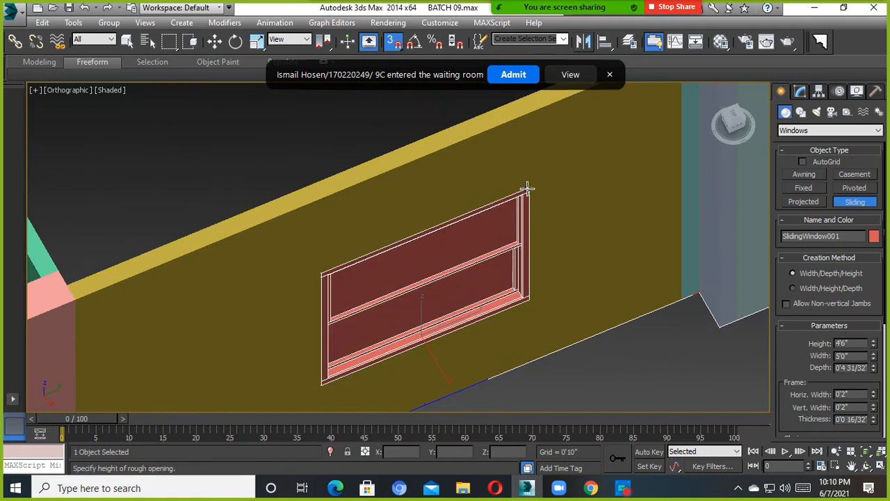
left_click(527, 189)
Admit the waiting participant to the Zoom meeting and inspect the new window in the mustard wall
left_click(513, 76)
scroll(501, 195, "down", 3)
middle_click_drag(498, 280, 487, 239, "alt")
scroll(488, 230, "up", 2)
scroll(454, 258, "up", 3)
scroll(496, 242, "down", 2)
middle_click_drag(538, 260, 447, 266, "alt")
Turn off the Hung option of the mustard wall's sliding window so its panels slide sideways
scroll(820, 319, "down", 3)
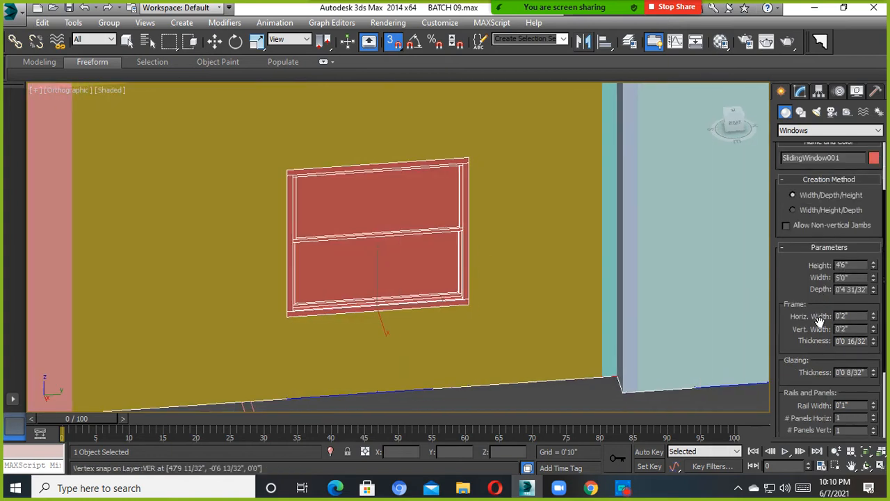
scroll(821, 319, "down", 2)
scroll(793, 278, "up", 5)
left_click(800, 91)
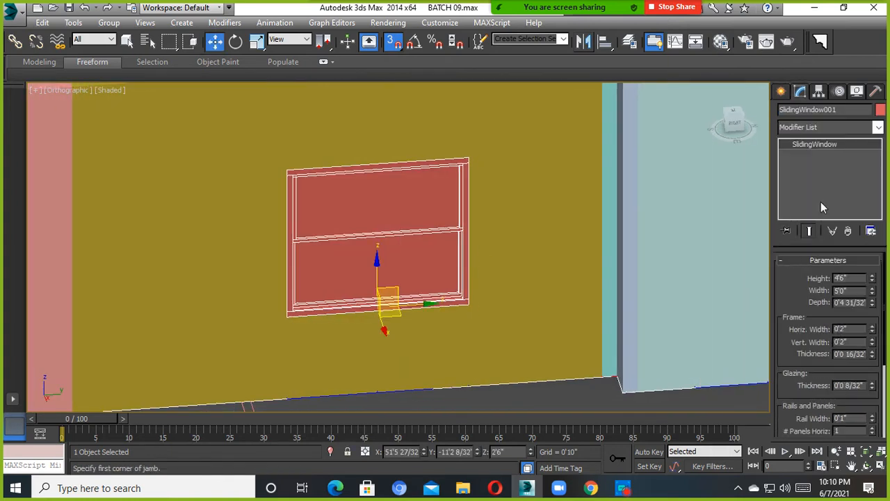
scroll(815, 282, "down", 3)
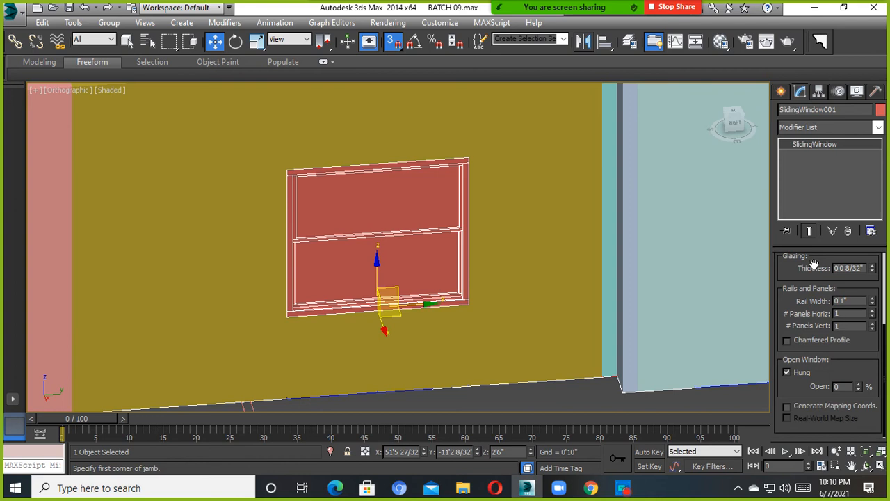
left_click(786, 372)
scroll(509, 322, "down", 3)
middle_click_drag(508, 322, 473, 348, "alt")
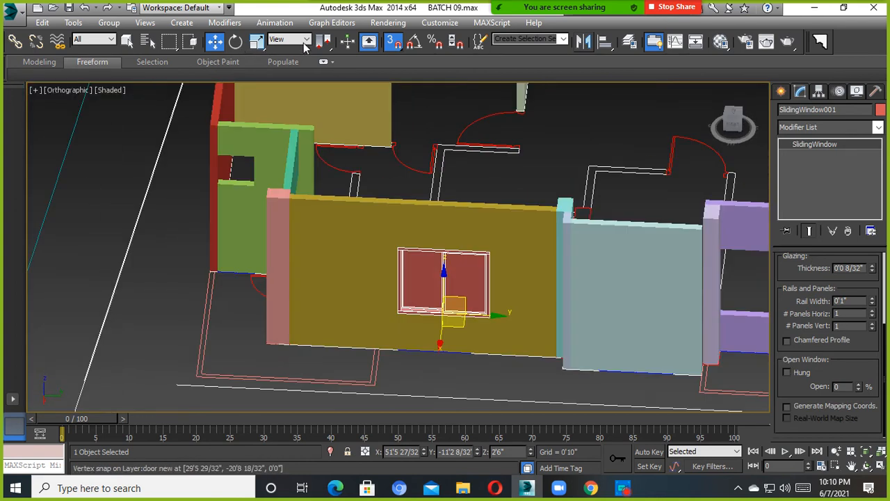
Turn off 3D snapping, reselect the mustard wall's sliding window and review it within the whole house model
left_click(394, 41)
left_click(195, 217)
scroll(425, 299, "up", 5)
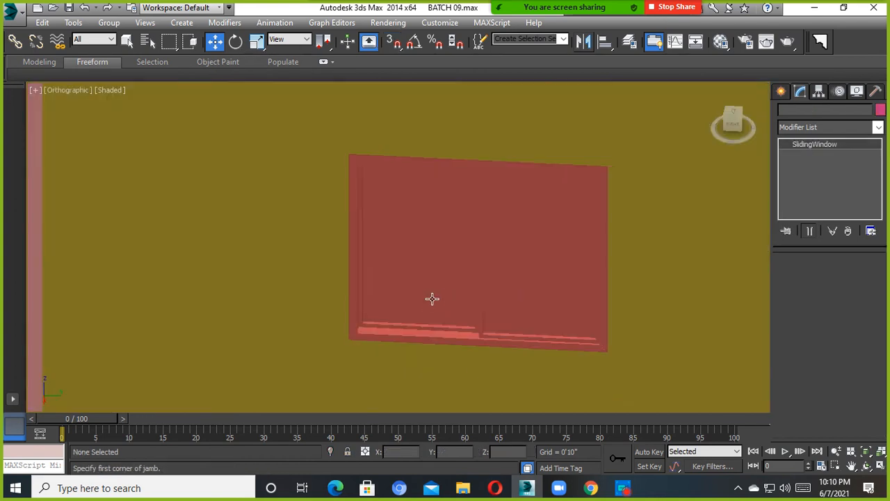
left_click(432, 299)
middle_click_drag(477, 244, 786, 334, "alt")
scroll(465, 308, "down", 4)
middle_click_drag(465, 308, 602, 290, "alt")
middle_click_drag(543, 334, 486, 308)
scroll(487, 308, "down", 4)
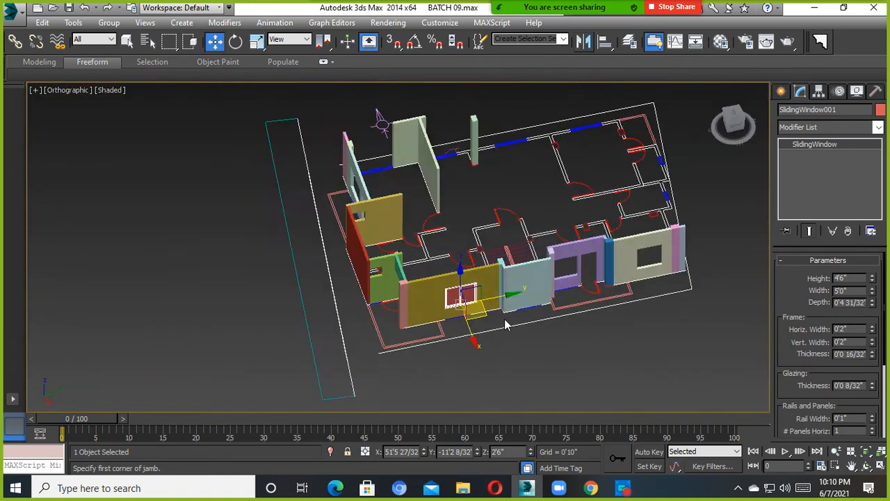
Return to creating objects of the Windows category and activate the Sliding window tool again
scroll(602, 286, "up", 5)
middle_click_drag(602, 288, 448, 340, "alt")
left_click(781, 91)
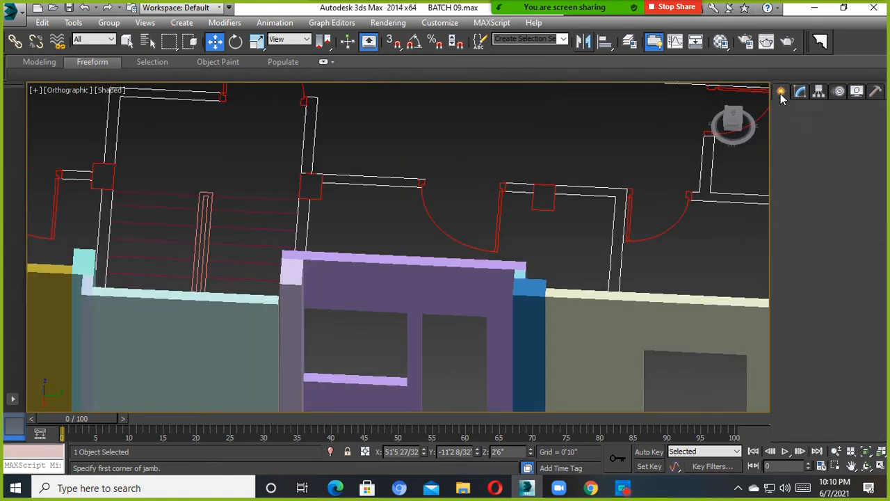
left_click(480, 75)
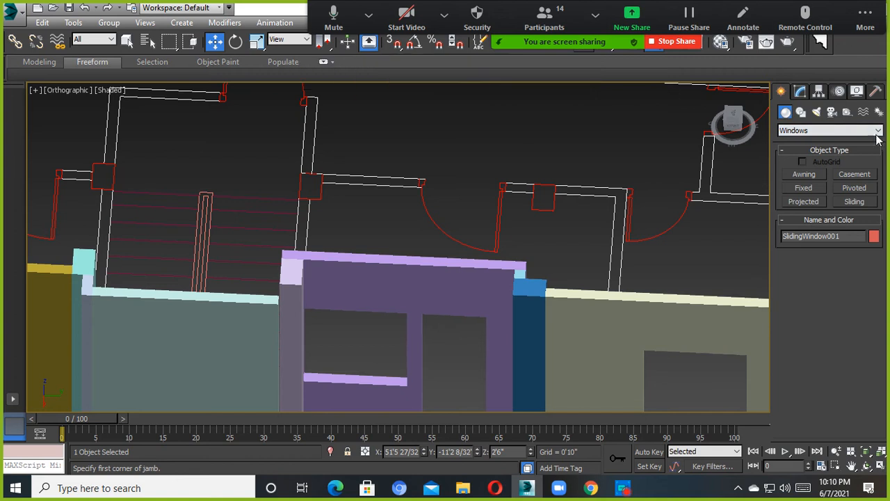
left_click(801, 132)
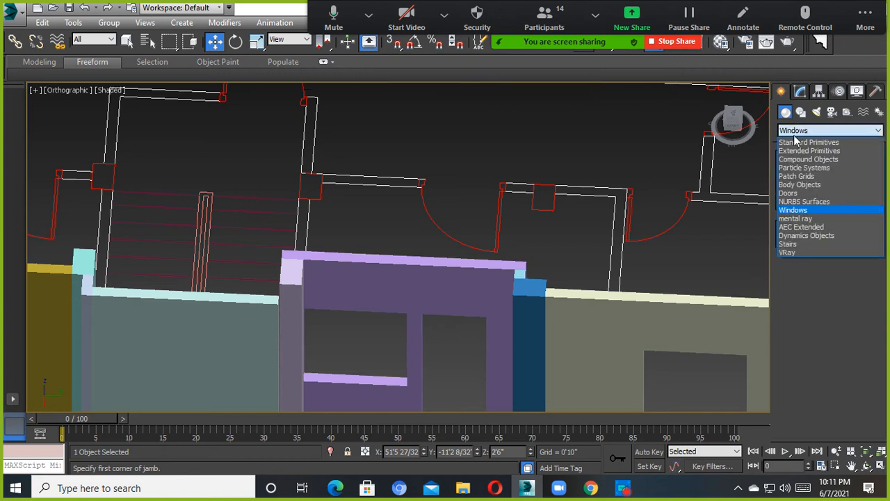
left_click(804, 141)
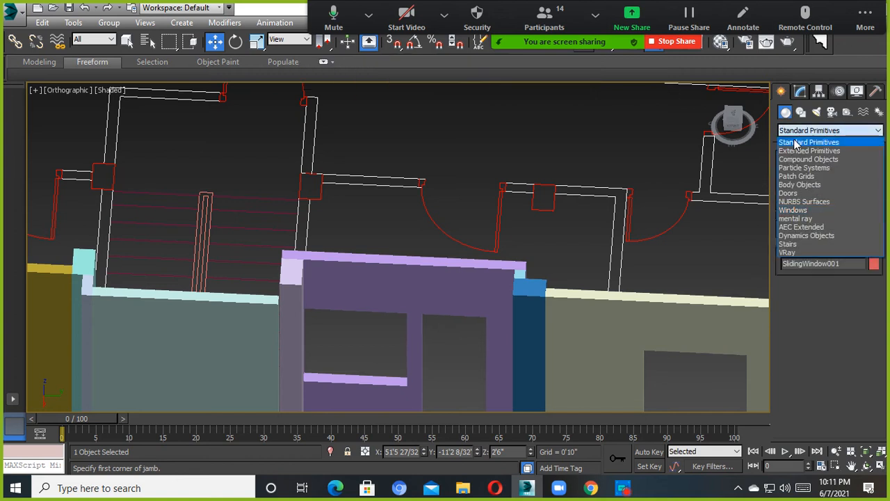
left_click(793, 212)
left_click(858, 202)
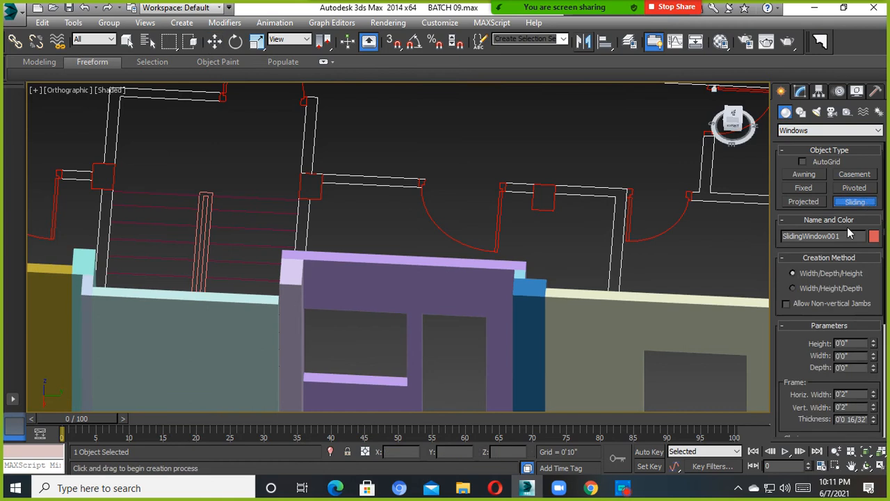
Create a snapped sliding window 4'0" wide, 0'4 31/32" deep and 4'6" high in the purple wall's window opening
scroll(586, 329, "down", 5)
middle_click_drag(586, 329, 584, 251)
scroll(502, 260, "up", 5)
middle_click_drag(502, 261, 489, 274, "alt")
scroll(489, 274, "up", 5)
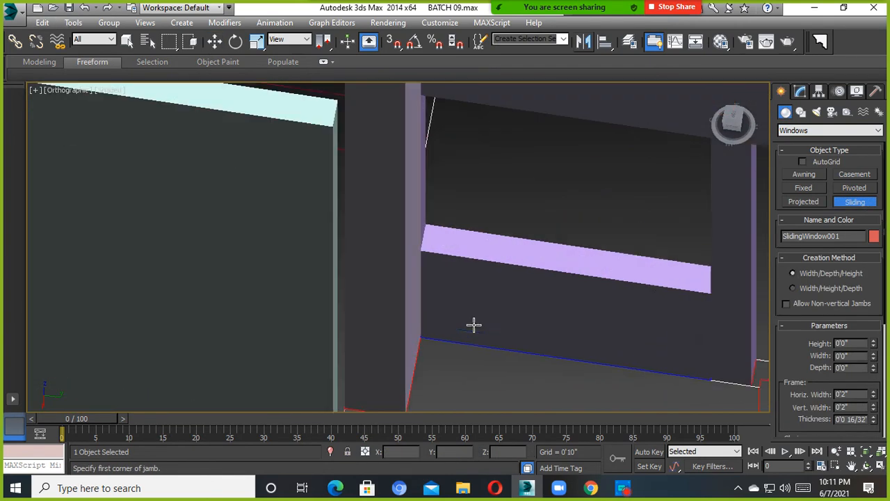
middle_click_drag(473, 322, 342, 270)
key("s")
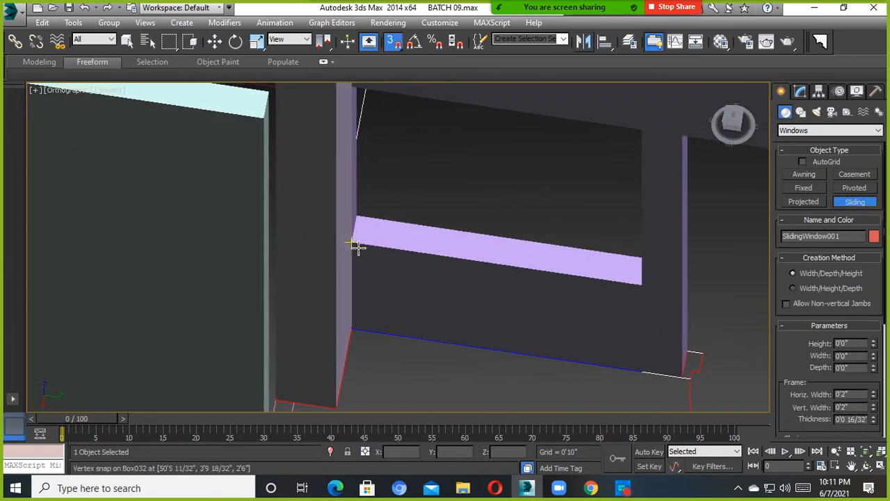
left_click_drag(356, 244, 642, 277)
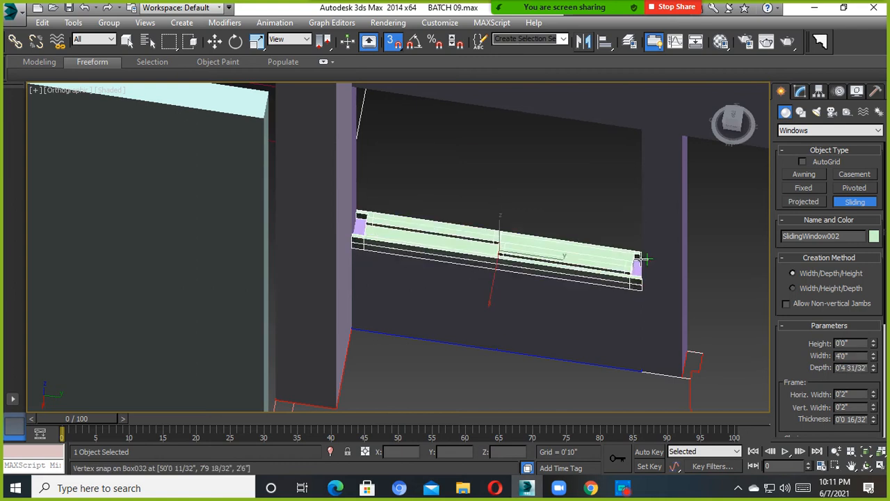
left_click(640, 256)
middle_click_drag(639, 199, 630, 280)
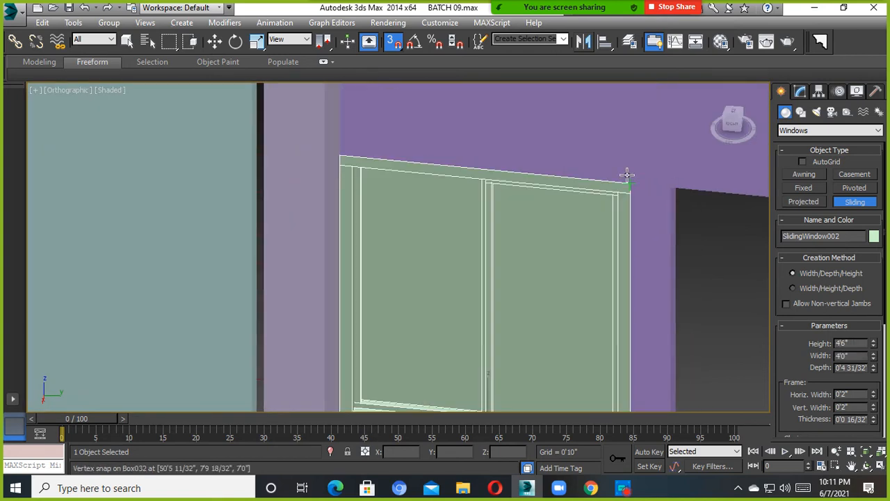
left_click(633, 193)
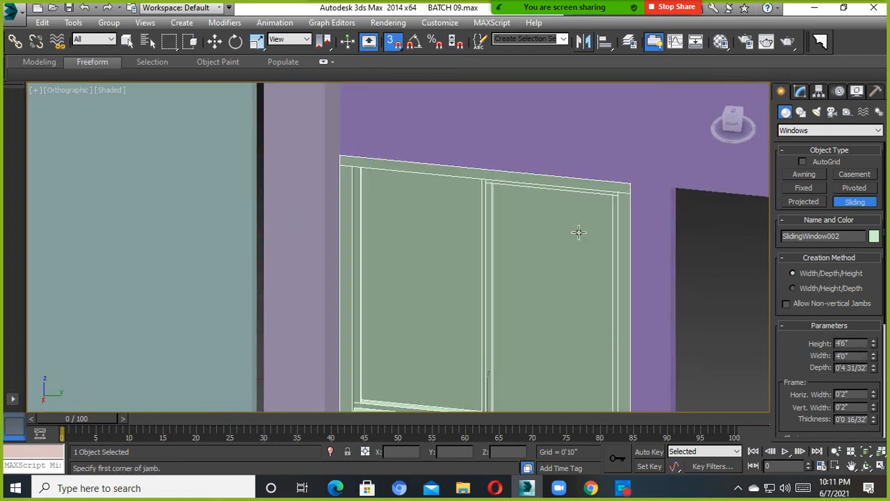
Create a snapped sliding window 4'0" wide, 0'4 31/32" deep and 4'6" high in the cream wall's window opening
scroll(578, 232, "down", 3)
middle_click_drag(578, 233, 531, 232, "alt")
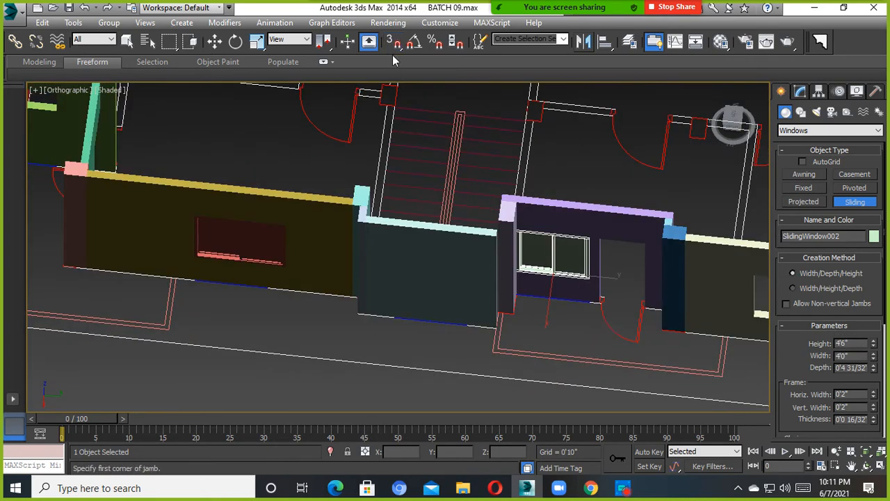
scroll(479, 310, "up", 6)
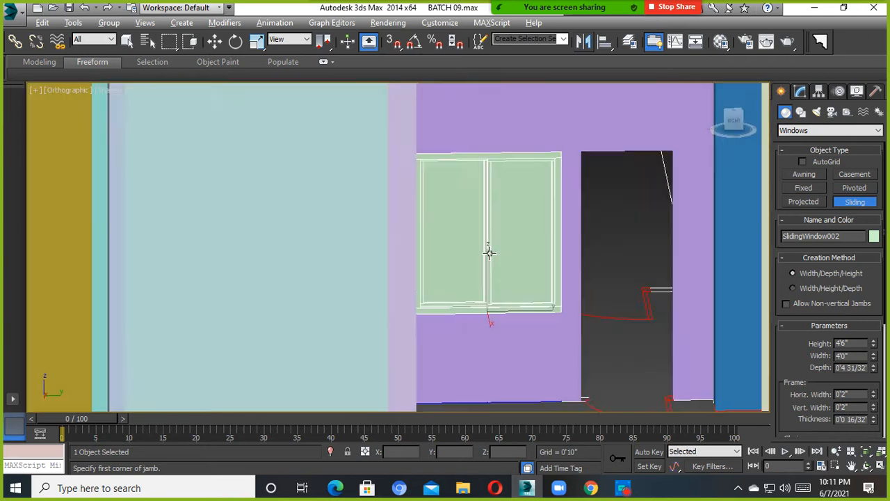
scroll(487, 253, "down", 8)
middle_click_drag(487, 253, 573, 309, "alt")
scroll(573, 310, "down", 2)
scroll(554, 308, "up", 8)
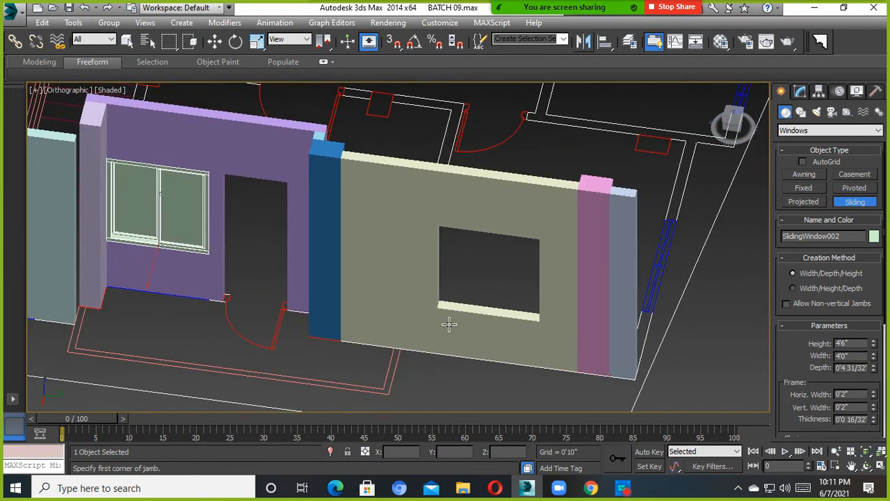
key("s")
left_click_drag(425, 307, 575, 311)
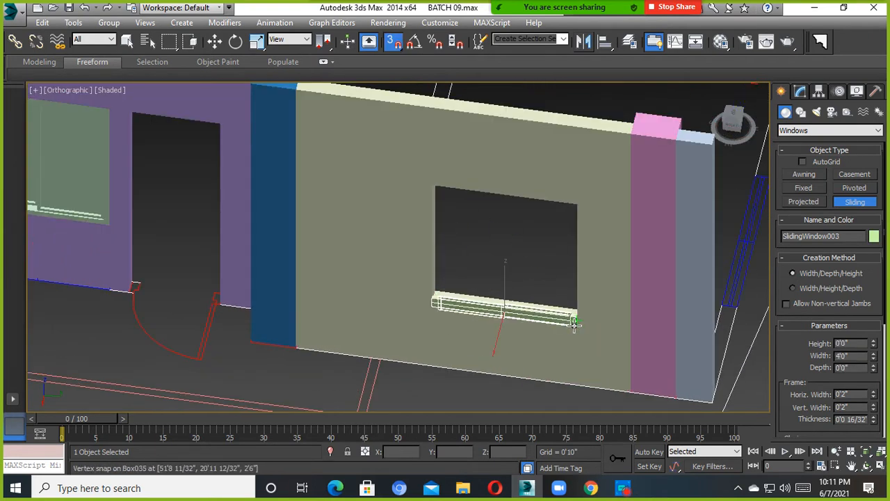
left_click(575, 205)
Try the Hung option on the cream wall's sliding window and set it back to sideways sliding panels
scroll(626, 295, "down", 7)
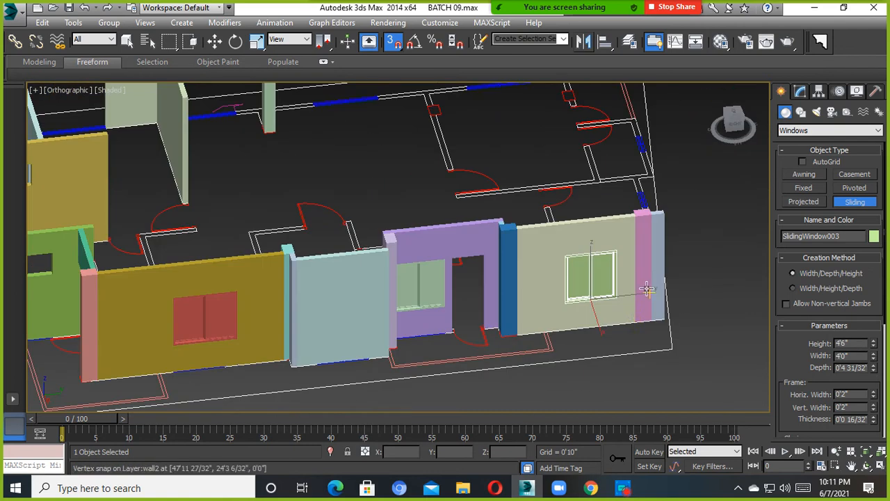
scroll(613, 307, "up", 5)
scroll(821, 307, "down", 4)
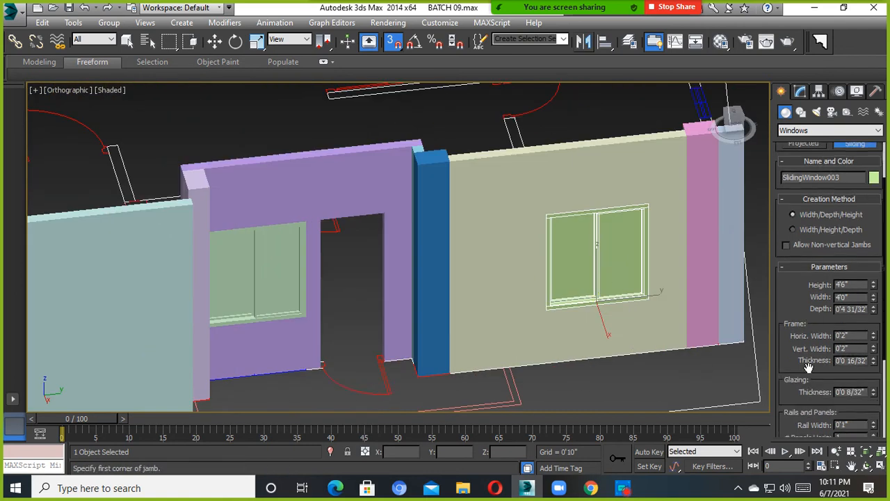
left_click(790, 418)
left_click(790, 418)
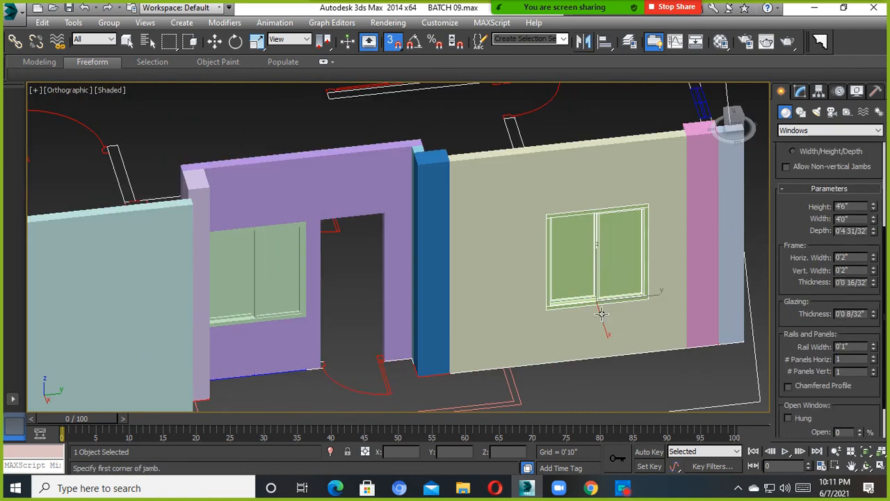
Create a snapped sliding window 2'0" wide and 0'5" deep in the small opening of the green wall, reaching the opening's full height
scroll(412, 288, "down", 10)
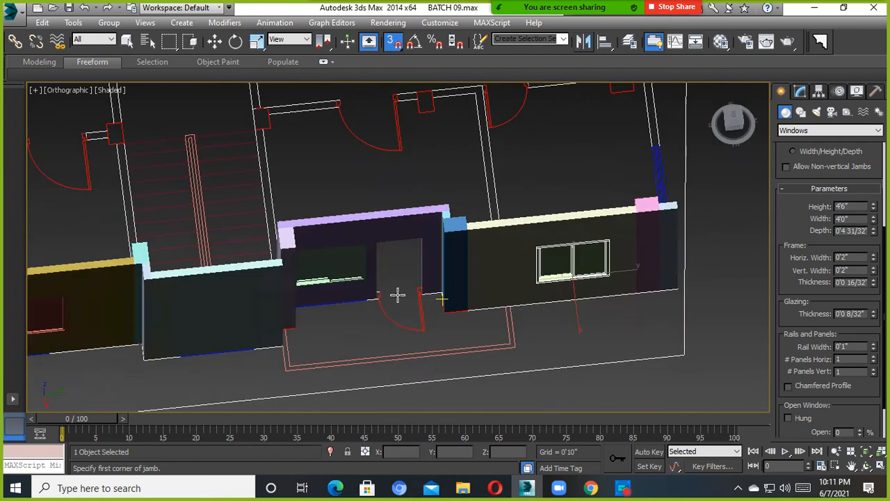
middle_click_drag(289, 312, 428, 295)
middle_click_drag(428, 296, 374, 339, "alt")
scroll(374, 339, "up", 6)
scroll(348, 338, "up", 6)
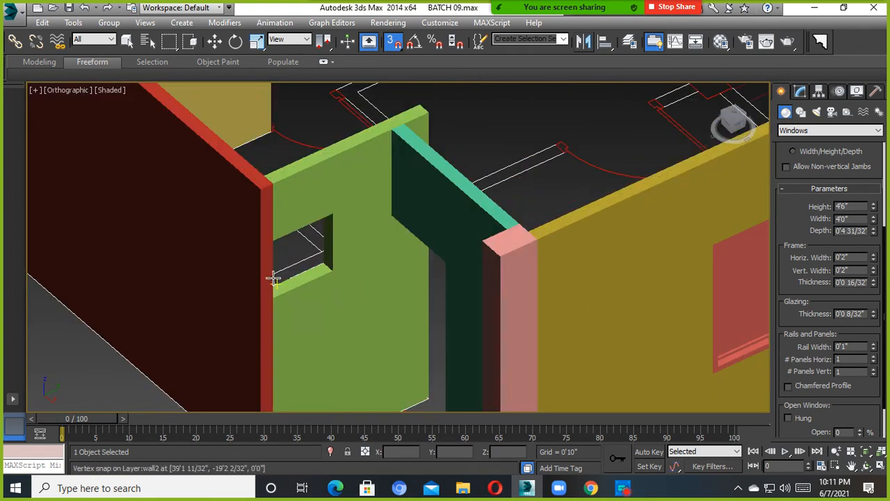
left_click_drag(272, 297, 324, 265)
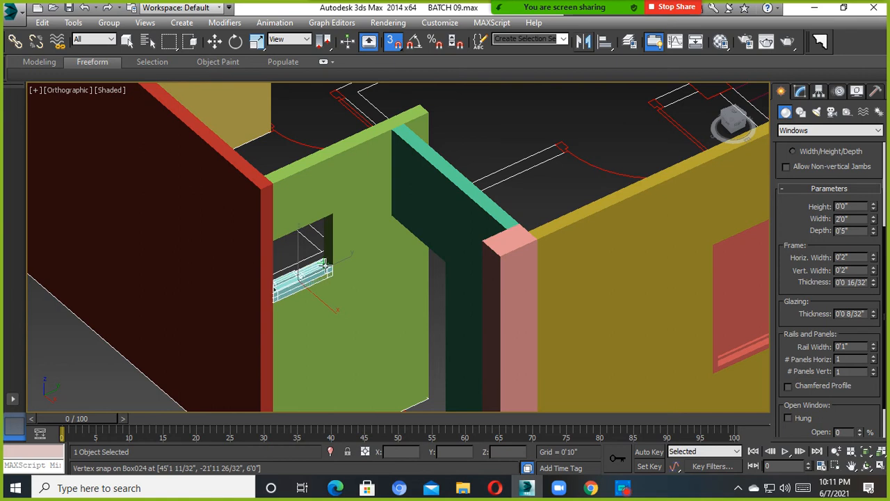
left_click(331, 215)
Create a snapped sliding window 2'0" wide, 0'4 31/32" deep and 2'0" high in the small opening of the yellow wall
scroll(334, 245, "down", 6)
middle_click_drag(335, 246, 378, 327, "alt")
scroll(268, 329, "up", 6)
left_click_drag(280, 285, 326, 303)
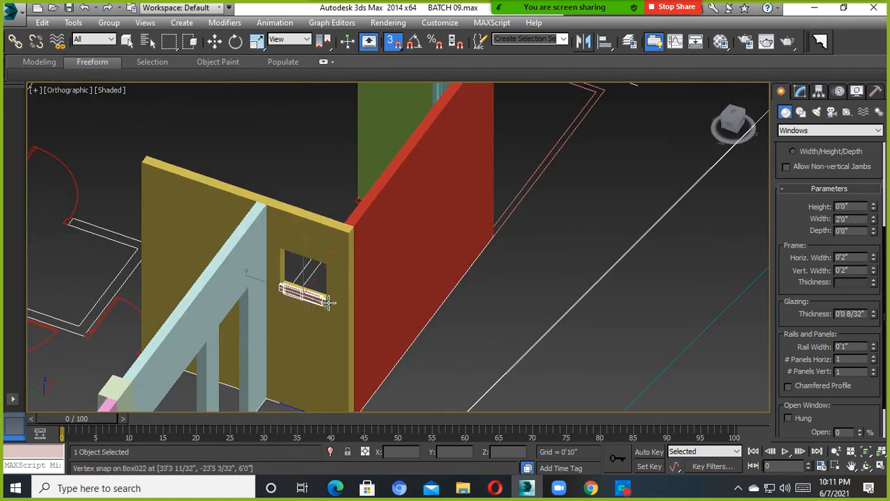
left_click(327, 295)
left_click(328, 257)
Create a snapped sliding window 5'0" wide, 0'5" deep and 4'6" high in the light blue wall's opening beside its doorway
scroll(327, 256, "down", 5)
middle_click_drag(327, 256, 191, 310, "alt")
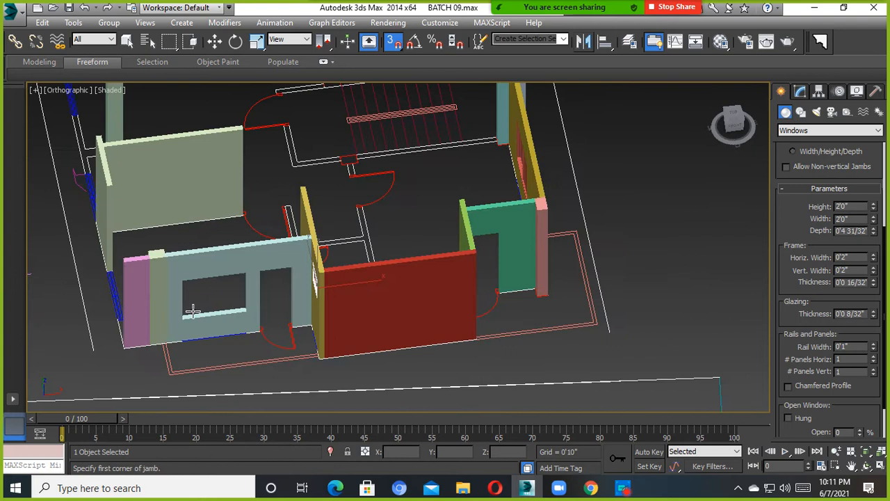
scroll(191, 310, "up", 6)
left_click_drag(153, 353, 415, 306)
left_click(415, 309)
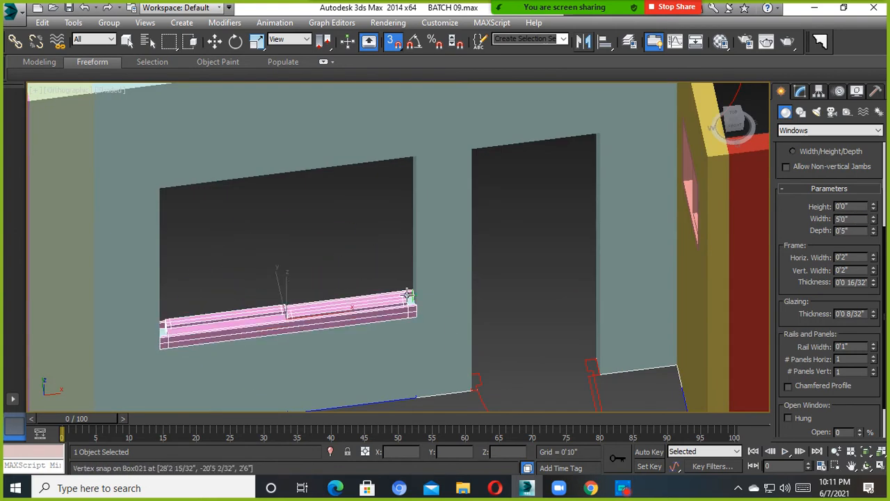
left_click(415, 159)
Leave the Sliding tool, switch the object category to Standard Primitives, return to Windows and reactivate Sliding
scroll(415, 181, "down", 6)
middle_click_drag(493, 212, 432, 203, "alt")
scroll(584, 274, "down", 5)
middle_click_drag(522, 251, 369, 308, "alt")
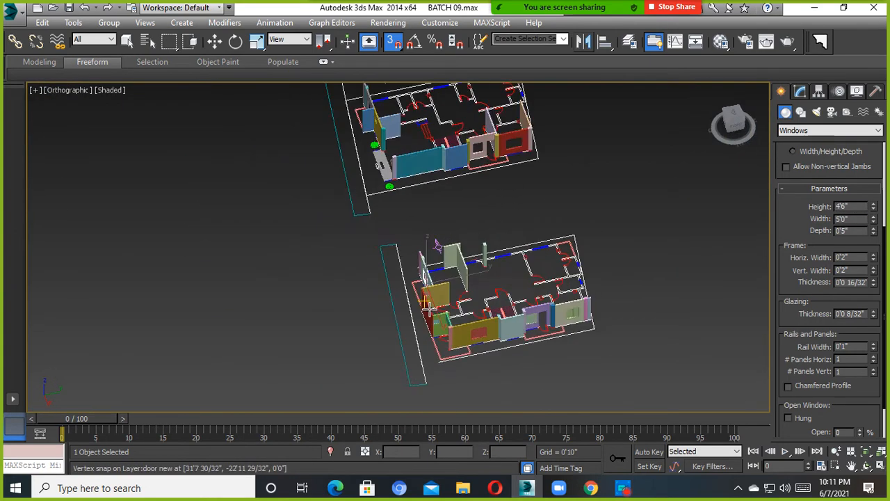
scroll(625, 347, "up", 3)
middle_click_drag(527, 307, 621, 301)
right_click(622, 300)
left_click(827, 130)
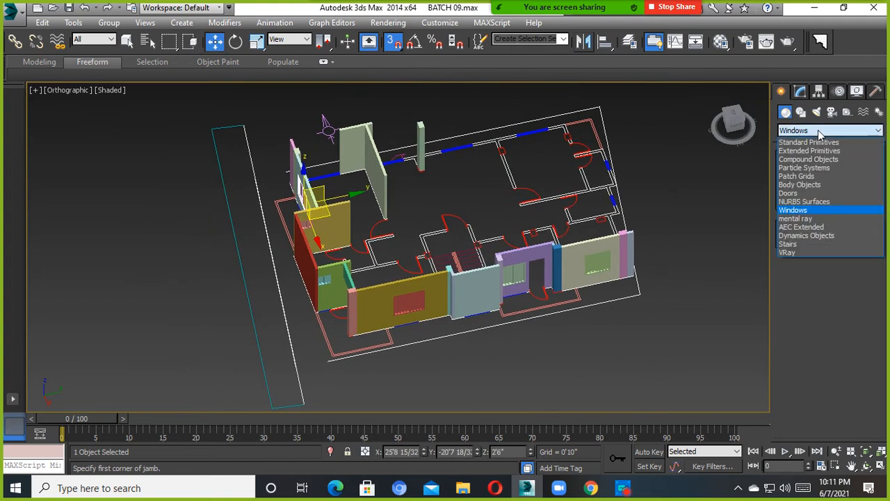
left_click(810, 142)
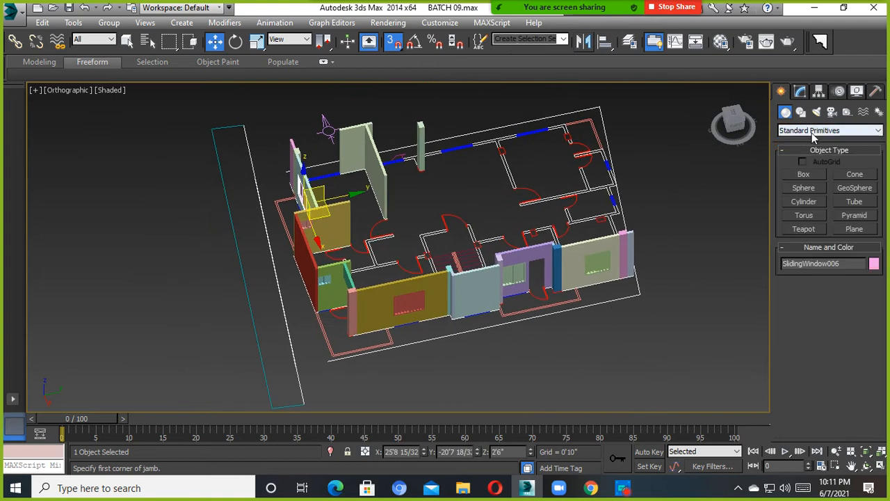
left_click(811, 132)
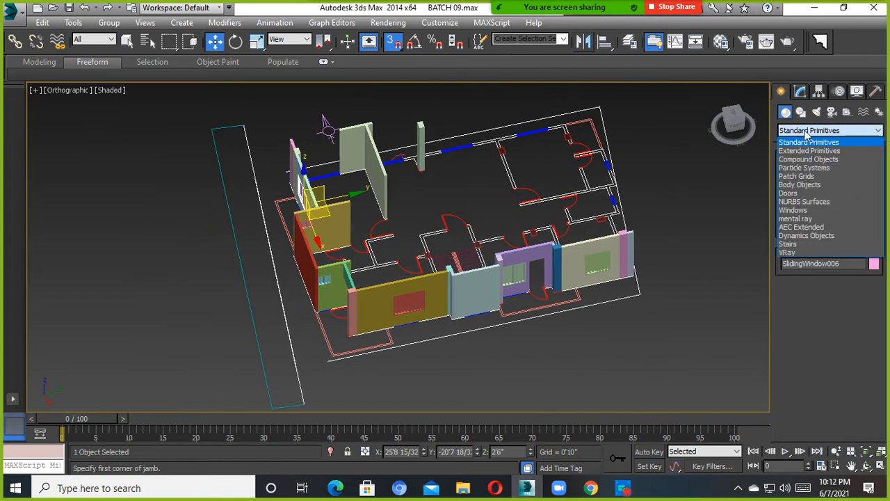
left_click(801, 211)
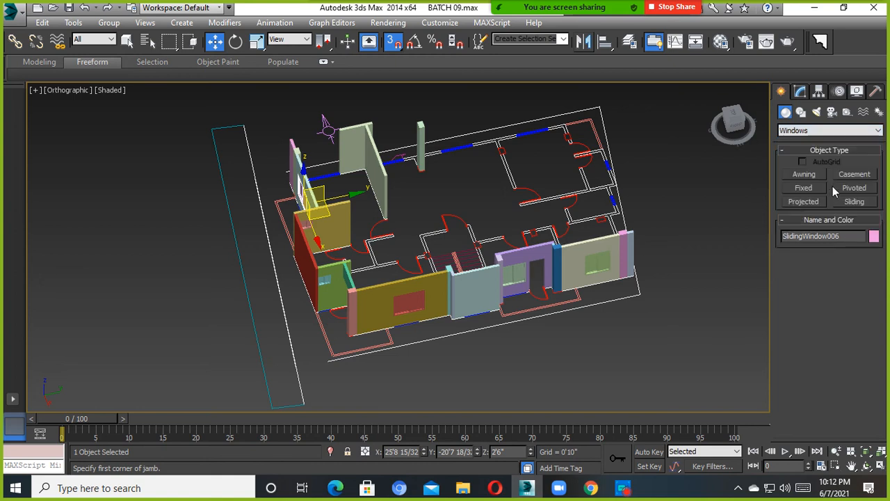
left_click(854, 202)
Cancel the Sliding tool and delete the sliding window in the mustard wall
mouse_move(556, 298)
middle_mouse_down("alt")
mouse_move(498, 294)
mouse_move(452, 305)
mouse_move(542, 299)
middle_mouse_up("alt")
middle_click_drag(473, 351, 640, 276)
middle_click_drag(563, 278, 640, 273, "alt")
middle_click_drag(600, 241, 568, 313)
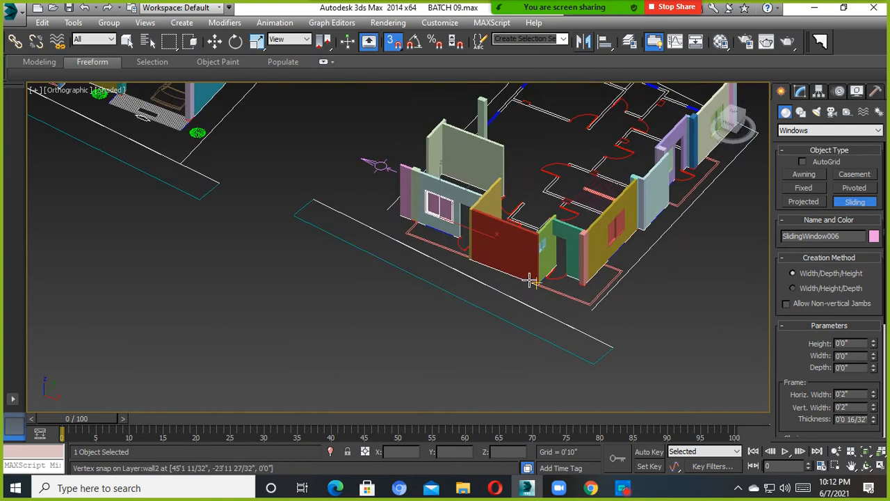
middle_click_drag(650, 299, 577, 308, "alt")
scroll(577, 309, "up", 5)
right_click(604, 309)
left_click(573, 262)
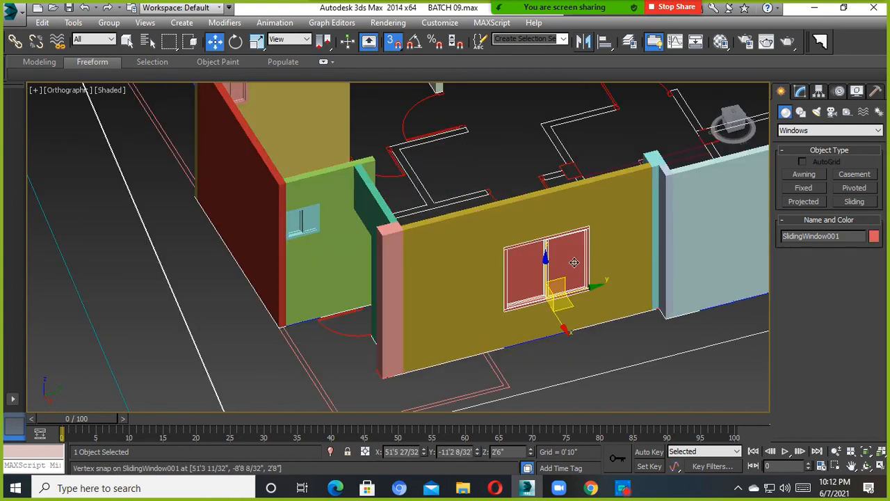
key("Delete")
Create a snapped sliding window 5'0" wide, 0'4 31/32" deep and 4'6" high in the mustard wall's empty opening
left_click(854, 201)
middle_click_drag(538, 333, 427, 367, "alt")
scroll(509, 320, "up", 5)
left_click_drag(418, 325, 591, 283)
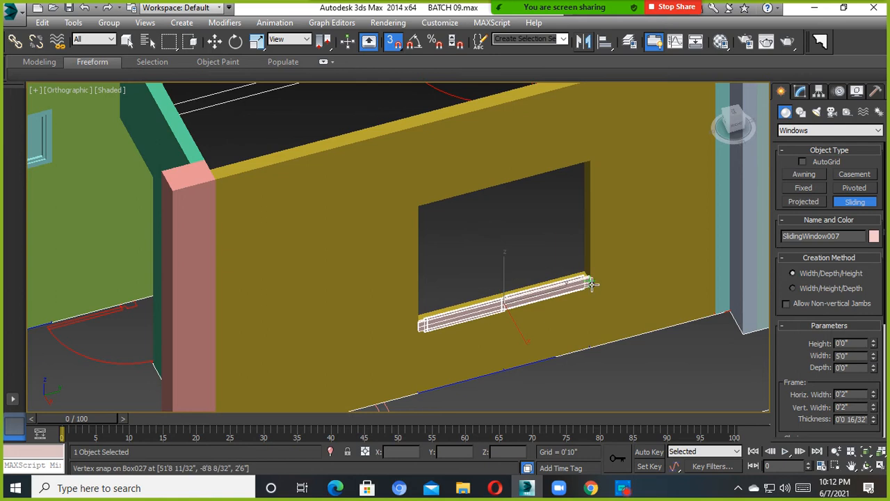
middle_click_drag(591, 281, 589, 303, "alt")
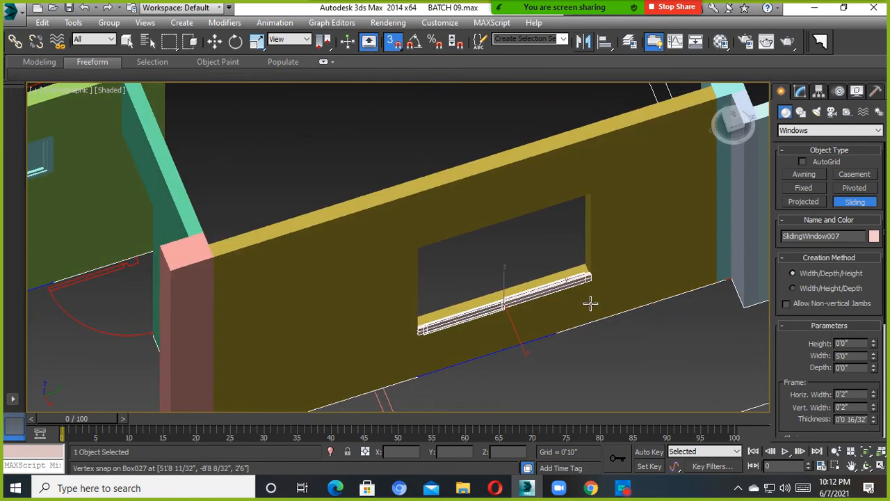
scroll(588, 296, "up", 6)
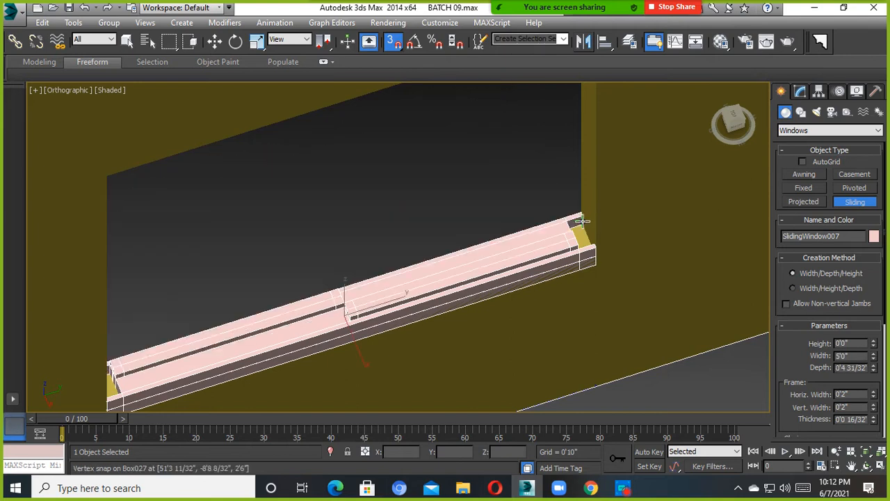
left_click(582, 221)
middle_click_drag(582, 215, 559, 174, "alt")
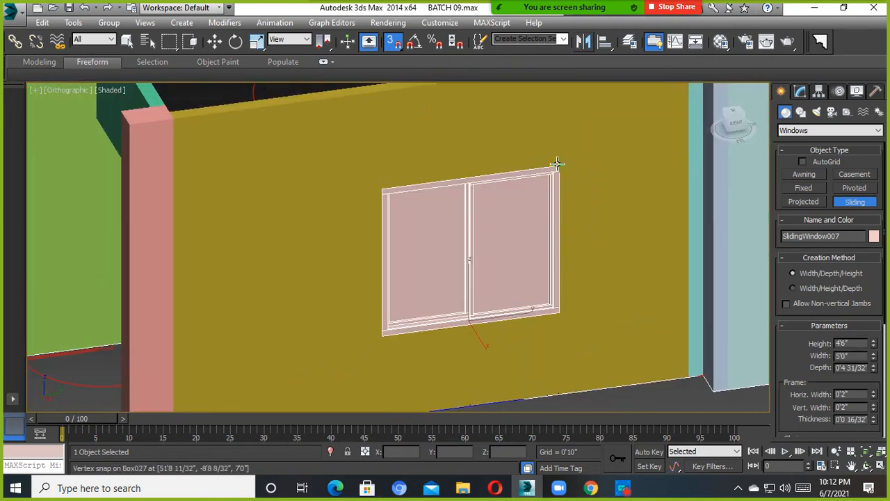
scroll(557, 170, "down", 6)
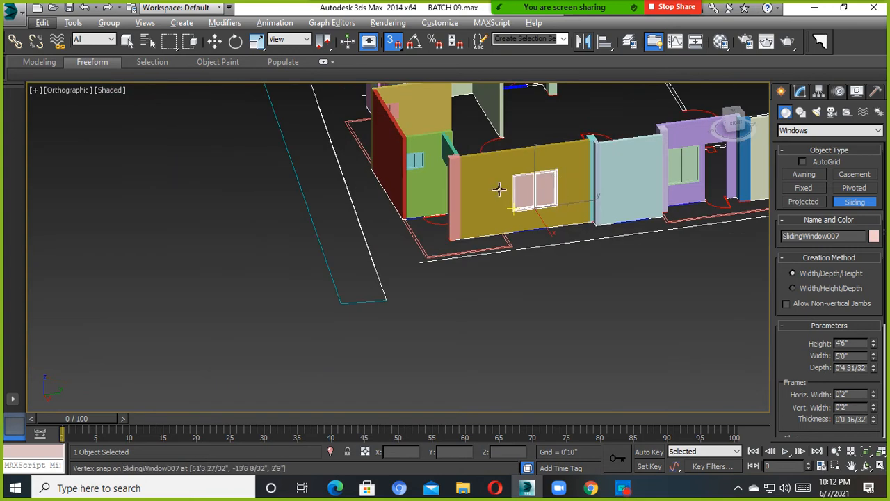
Turn off 3D snapping, select the mustard wall and examine its new sliding window from several angles
left_click(386, 41)
left_click(215, 41)
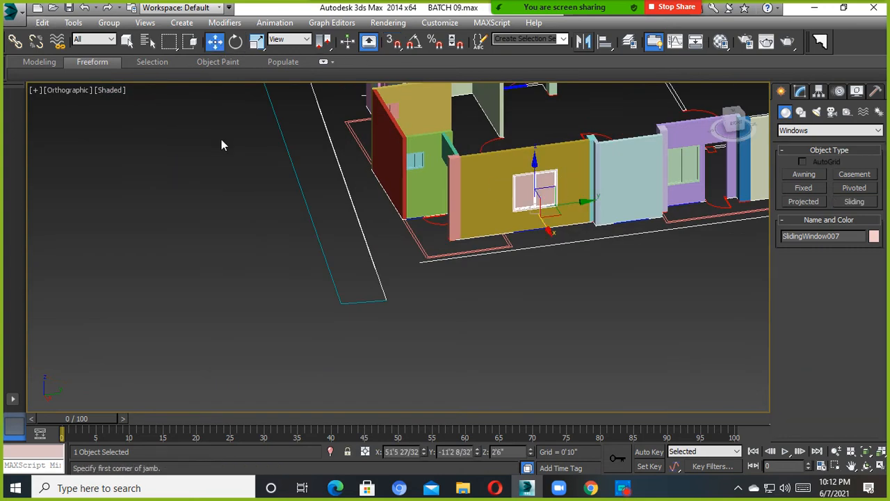
left_click(222, 144)
scroll(586, 204, "up", 2)
left_click(518, 218)
middle_click_drag(538, 219, 508, 284, "alt")
scroll(488, 253, "up", 3)
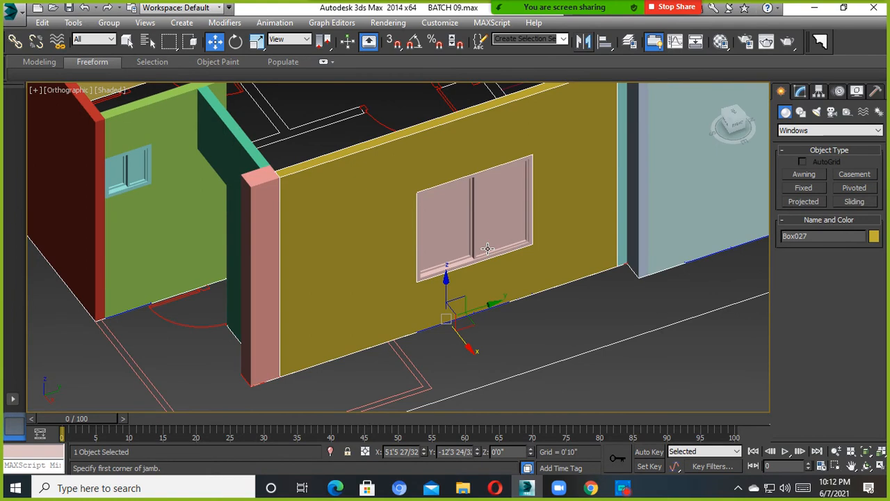
middle_click_drag(487, 248, 489, 259, "alt")
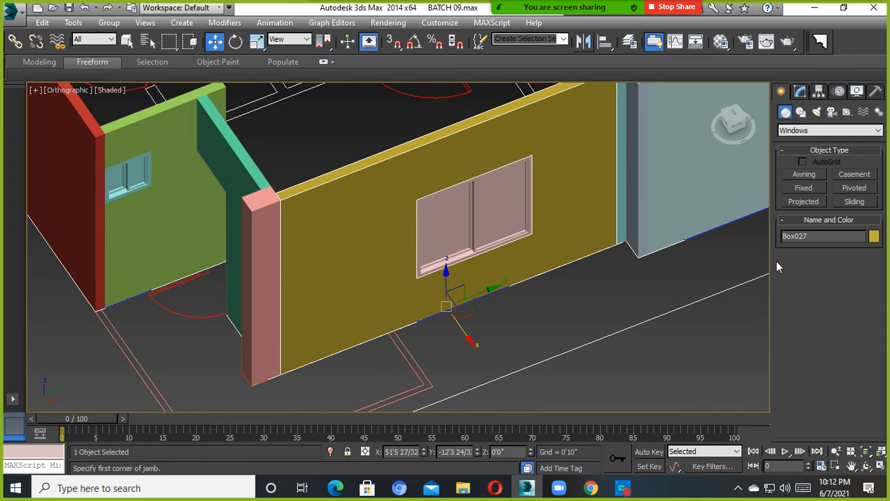
Activate and cancel the Sliding tool and delete the sliding window in the cream wall
left_click(854, 202)
scroll(425, 266, "down", 4)
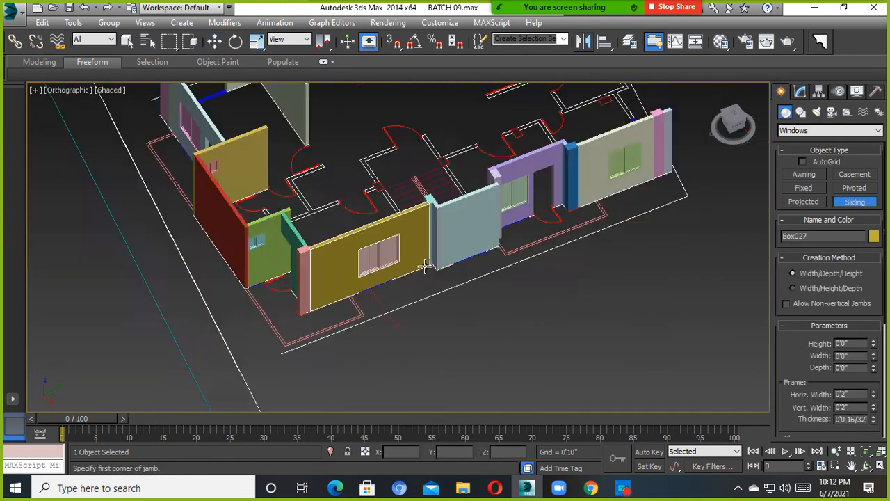
middle_click_drag(443, 264, 420, 267, "alt")
scroll(543, 258, "up", 2)
middle_click_drag(612, 245, 343, 296)
right_click(344, 296)
left_click(459, 241)
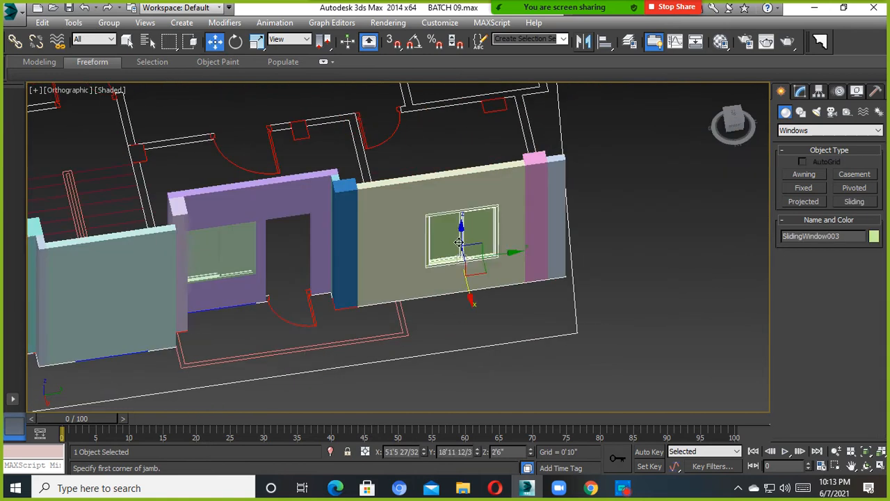
key("Delete")
Select the cream wall, activate the Sliding window tool and turn on 3D snapping at its empty opening
left_click(490, 263)
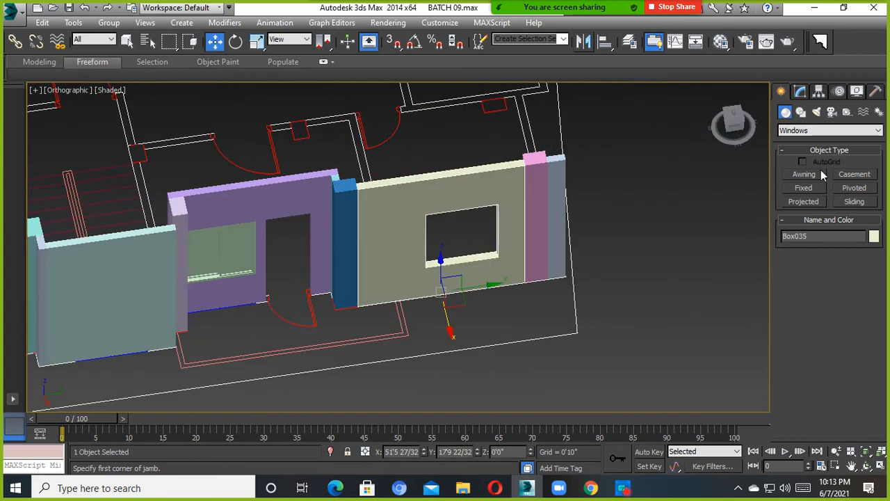
left_click(855, 202)
scroll(459, 334, "up", 4)
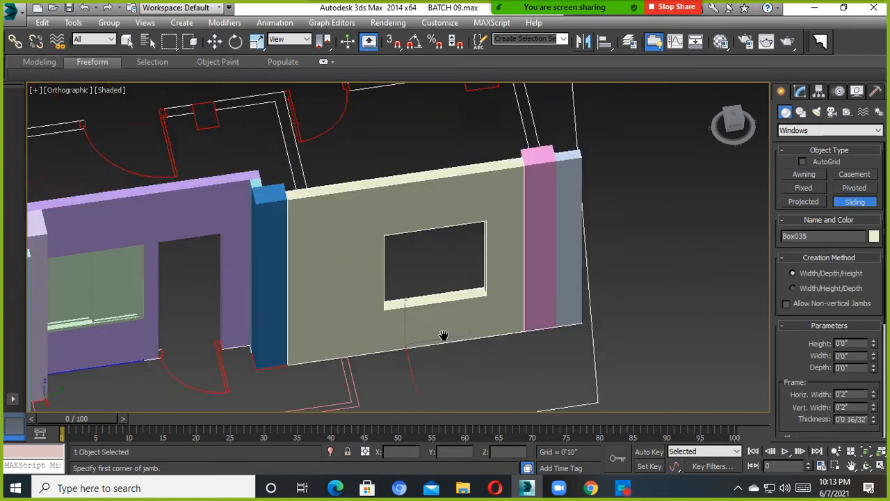
scroll(317, 338, "up", 3)
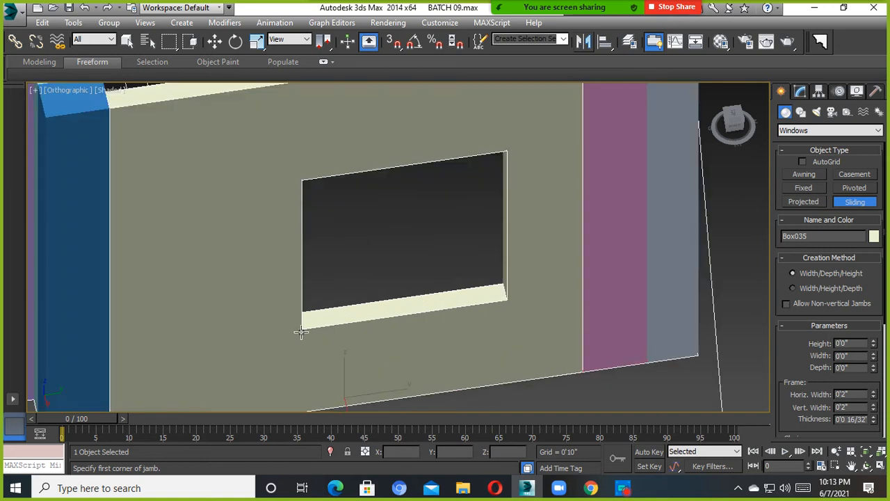
key("s")
Switch the object category to Standard Primitives and return it to Windows
left_click(812, 132)
left_click(799, 143)
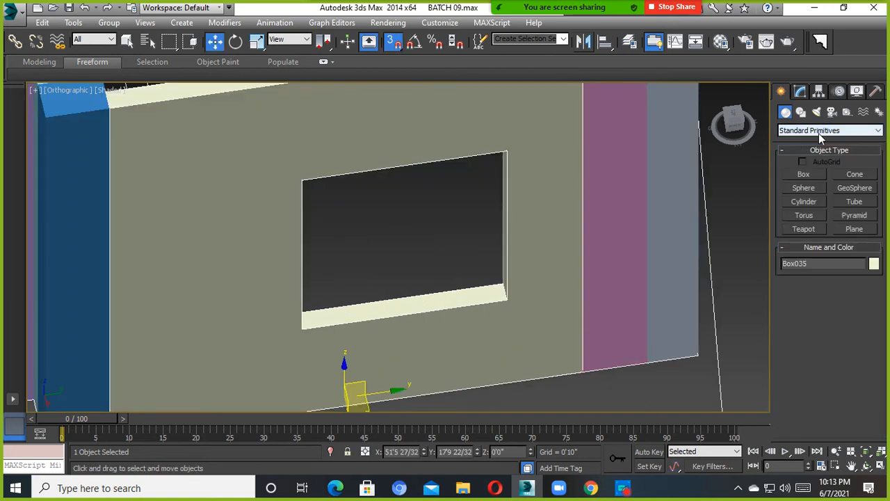
left_click(820, 134)
left_click(794, 216)
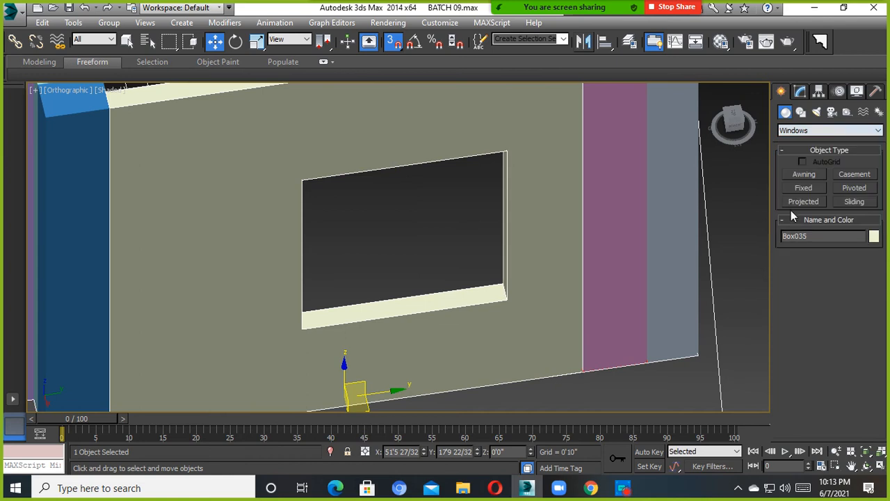
Fit a snapped sliding window 4'0" wide, 4'6" high and 0'4 31/32" deep into the cream wall's opening and admit the waiting meeting participant
left_click(853, 201)
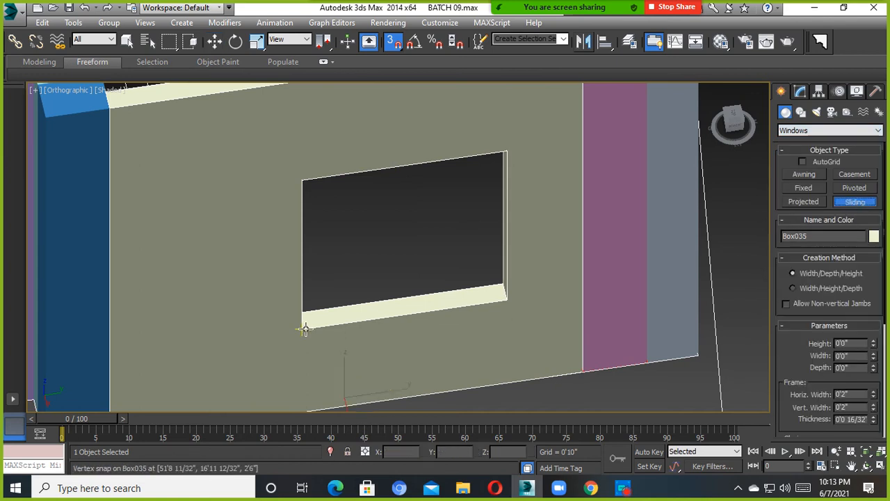
scroll(306, 331, "up", 6)
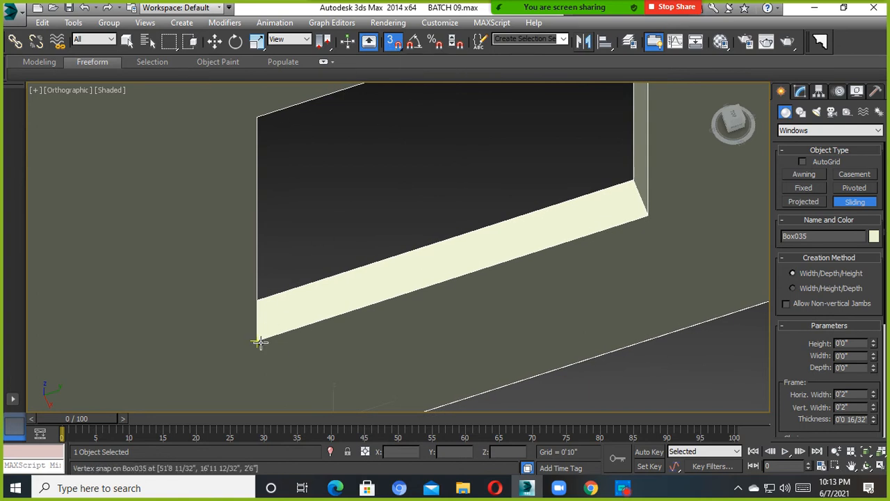
left_click_drag(258, 346, 656, 214)
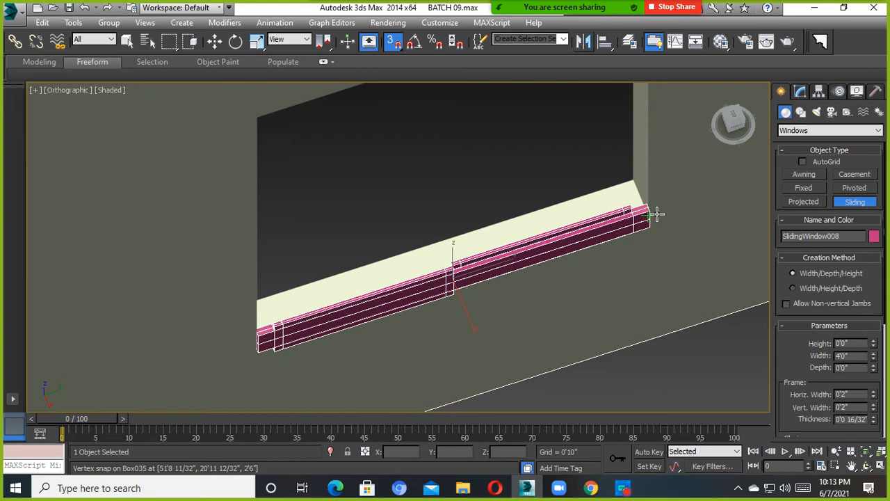
mouse_move(657, 214)
left_mouse_down()
mouse_move(283, 346)
mouse_move(653, 214)
left_mouse_up()
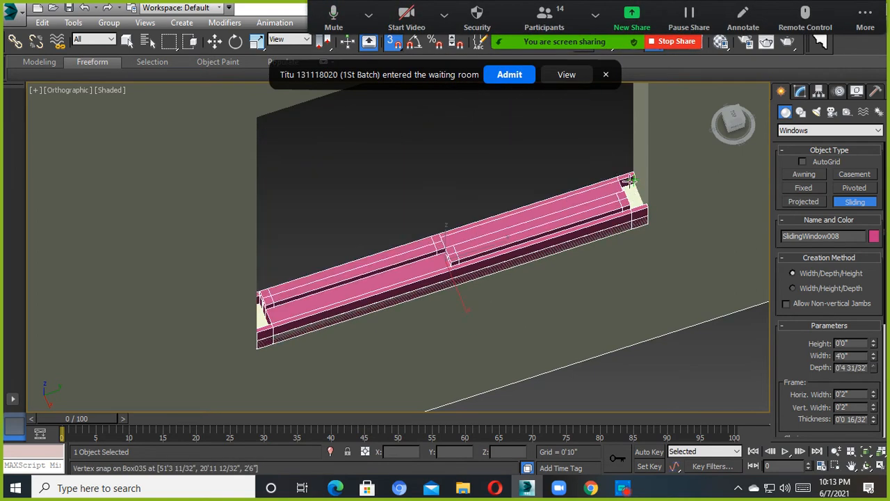
left_click(630, 181)
scroll(636, 150, "down", 4)
middle_click_drag(639, 143, 619, 230, "alt")
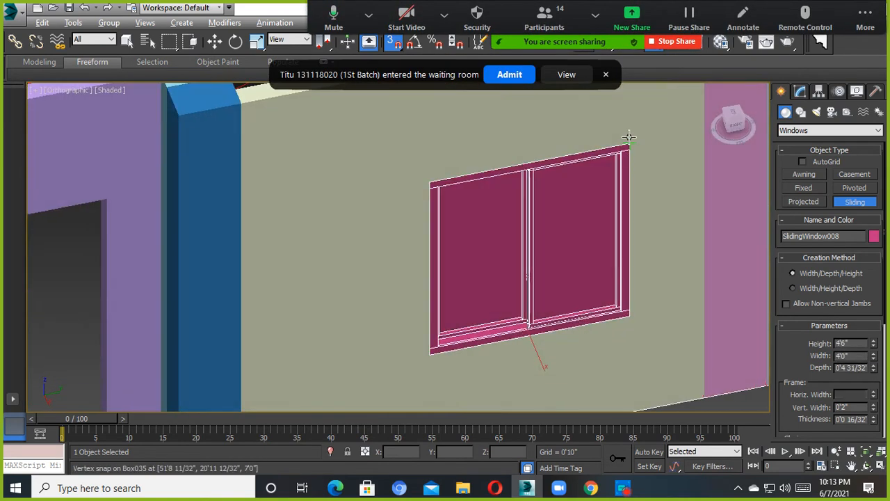
left_click(629, 144)
left_click(508, 74)
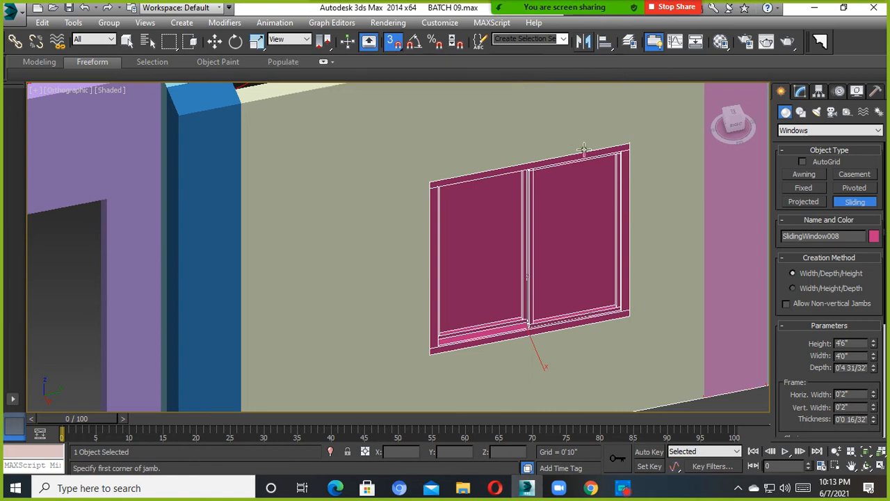
Examine the new sliding window in the cream wall from several angles and distances
scroll(586, 150, "down", 3)
mouse_move(586, 149)
middle_mouse_down("alt")
mouse_move(589, 132)
mouse_move(586, 163)
middle_mouse_up("alt")
scroll(576, 192, "up", 2)
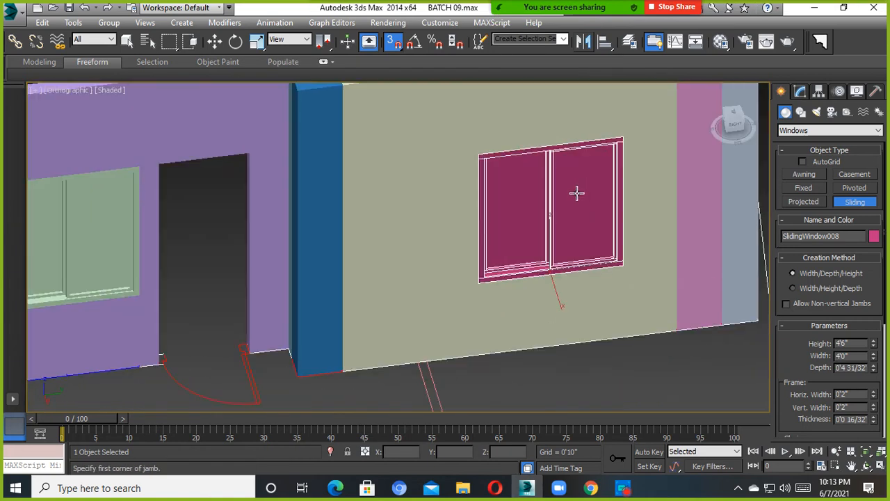
middle_click_drag(576, 193, 556, 211, "alt")
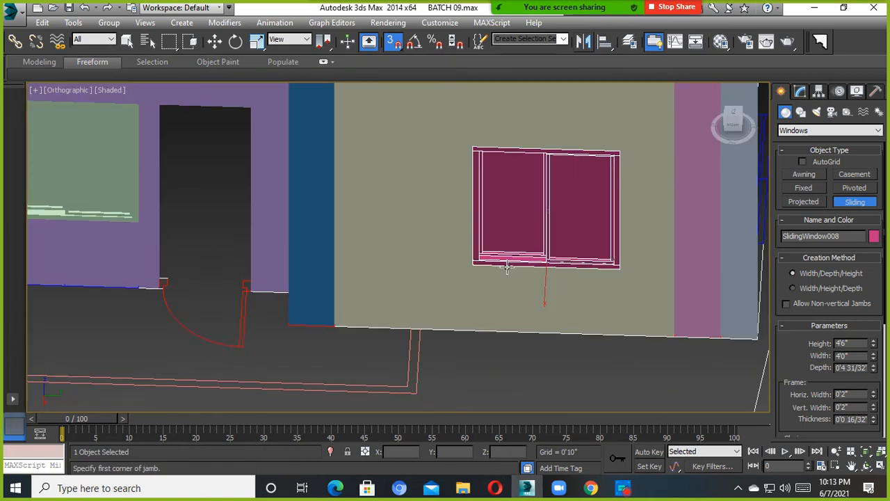
scroll(561, 262, "up", 2)
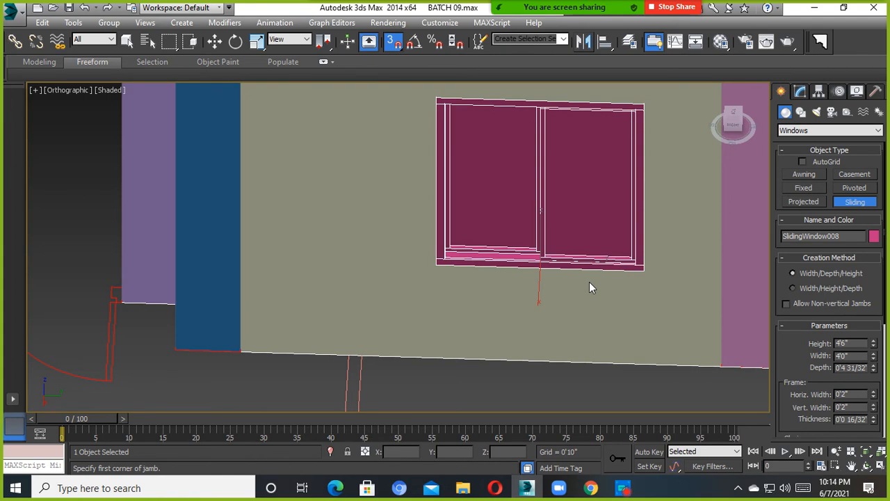
scroll(559, 261, "down", 2)
middle_click_drag(559, 261, 483, 284, "alt")
scroll(545, 261, "down", 5)
Turn off 3D snapping, select the cream wall's sliding window with the Move tool and view it together with the neighbouring walls
key("w")
left_click(391, 43)
left_click(611, 127)
scroll(553, 252, "up", 1)
left_click(520, 258)
scroll(513, 258, "down", 4)
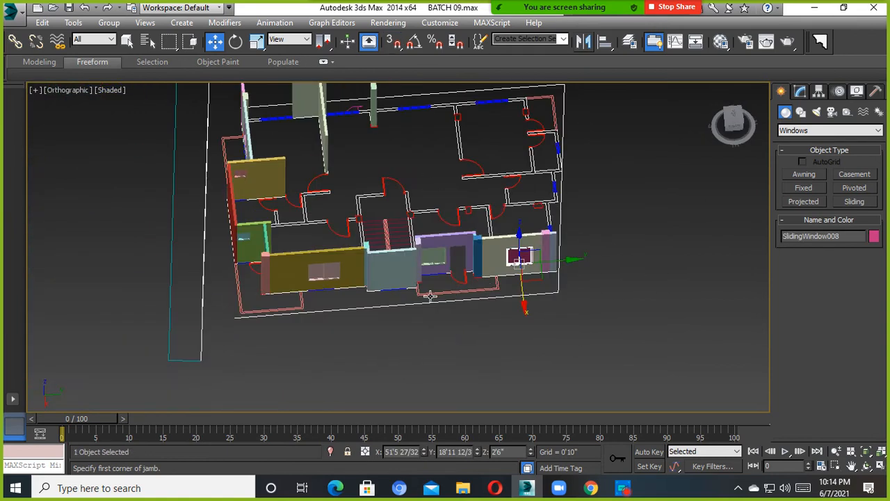
scroll(315, 284, "up", 5)
middle_click_drag(377, 269, 266, 290)
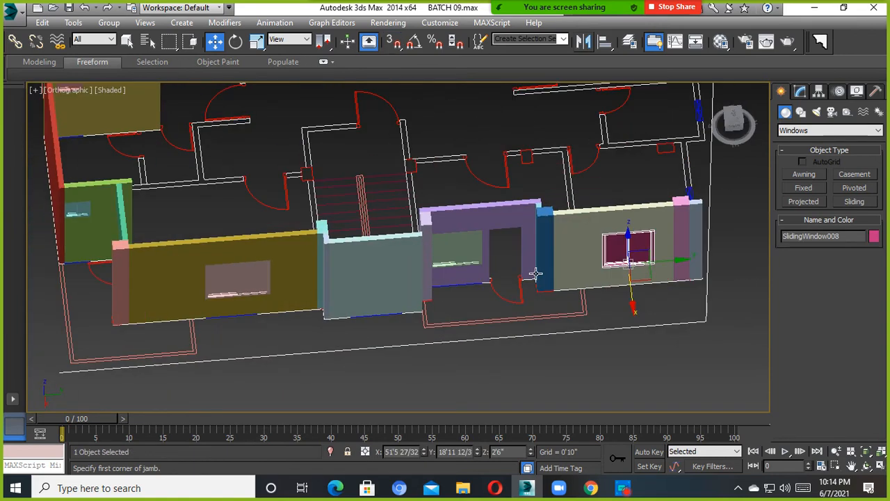
middle_click_drag(535, 273, 508, 289)
scroll(556, 283, "down", 4)
Fill the purple wall's door opening with a snapped standard-primitive box, 2'6" long, 0'4 31/32" wide and 7'0" high
left_click(788, 131)
left_click(805, 142)
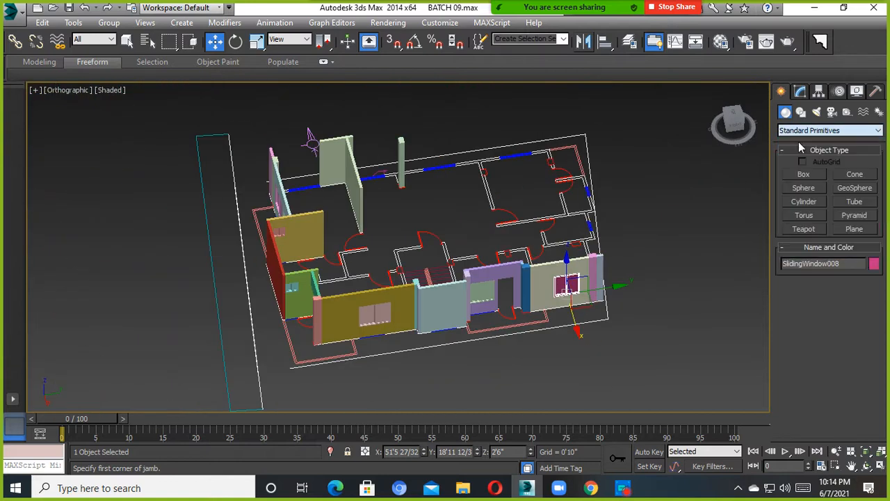
left_click(801, 176)
scroll(471, 338, "down", 5)
middle_click_drag(470, 338, 542, 326, "alt")
scroll(489, 382, "up", 5)
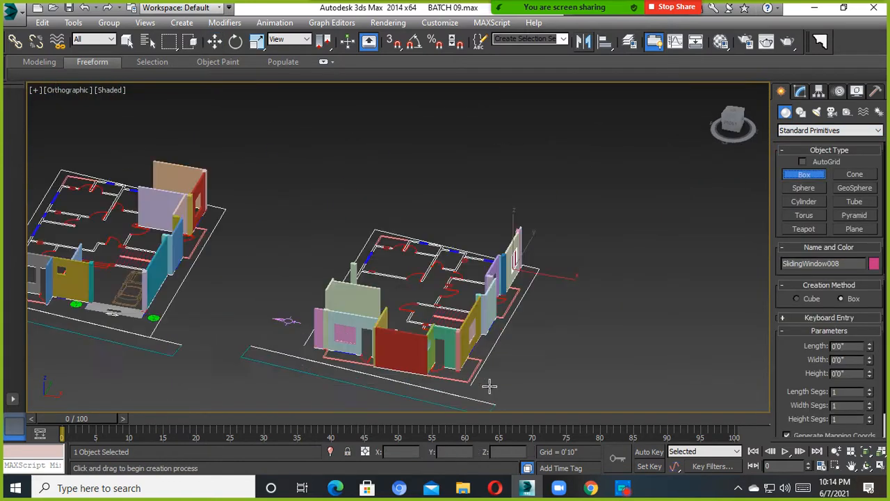
middle_click_drag(445, 395, 392, 399, "alt")
scroll(457, 255, "up", 4)
middle_click_drag(456, 255, 518, 354)
middle_click_drag(518, 354, 425, 352, "alt")
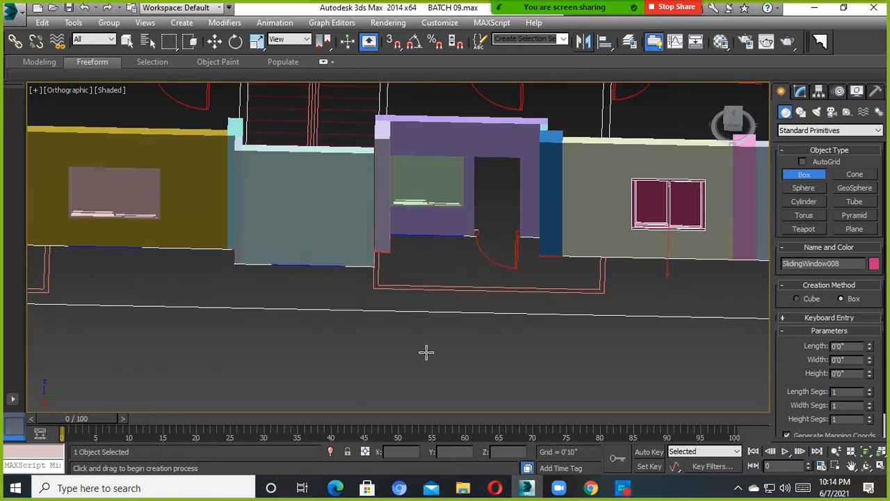
scroll(505, 211, "up", 3)
middle_click_drag(491, 249, 389, 327)
scroll(452, 319, "up", 4)
key("s")
mouse_move(326, 355)
left_mouse_down()
mouse_move(483, 281)
mouse_move(508, 332)
mouse_move(523, 321)
left_mouse_up()
scroll(500, 218, "down", 2)
middle_click_drag(499, 219, 548, 326)
left_click(507, 213)
Fill the dark green wall's door opening with a snapped box 0'5" long, 2'6" wide and 7'0" high
scroll(506, 215, "down", 7)
scroll(548, 323, "up", 6)
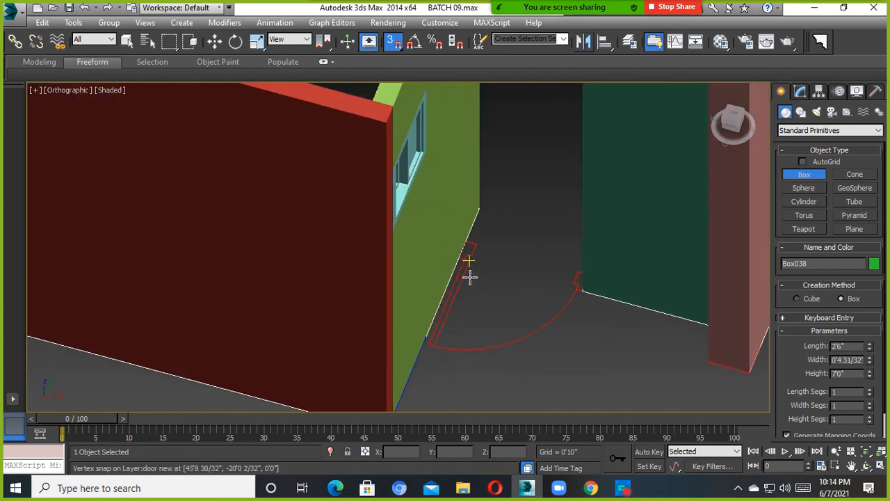
left_click_drag(448, 258, 586, 276)
scroll(584, 211, "down", 3)
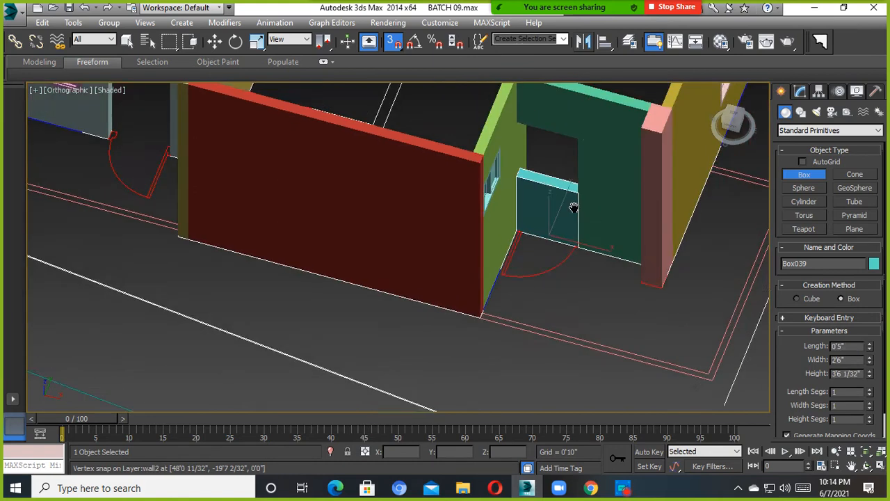
middle_click_drag(575, 206, 575, 269)
left_click(582, 205)
Draw a snapped box 0'5" long, 2'6" wide and 7'0" high in the doorway beside the pink window of the pale teal wall
scroll(452, 248, "down", 6)
scroll(381, 288, "up", 8)
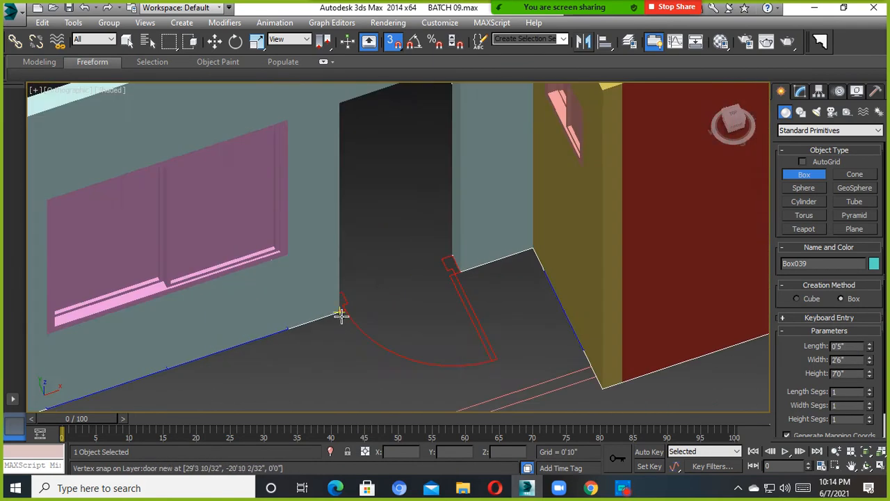
left_click_drag(349, 270, 455, 252)
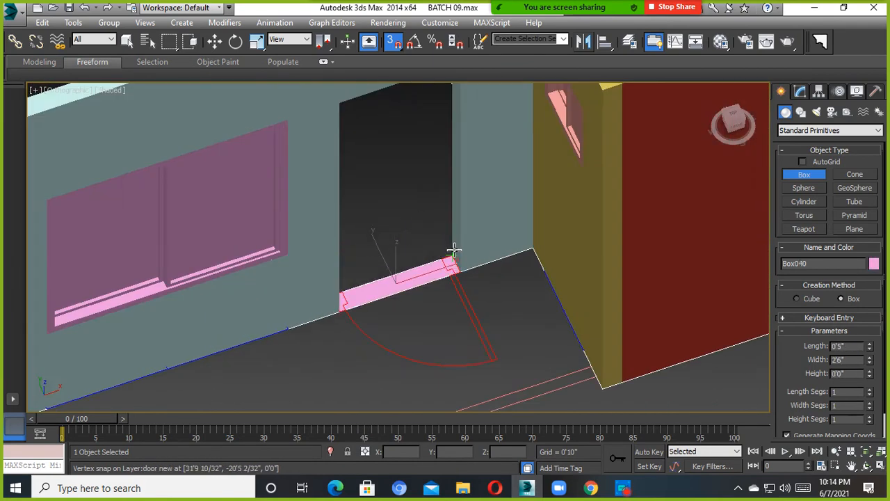
middle_click_drag(453, 188, 444, 286)
left_click(444, 154)
Turn off 3D snapping, activate the Move tool and examine the walls with their new door boxes from several angles
key("s")
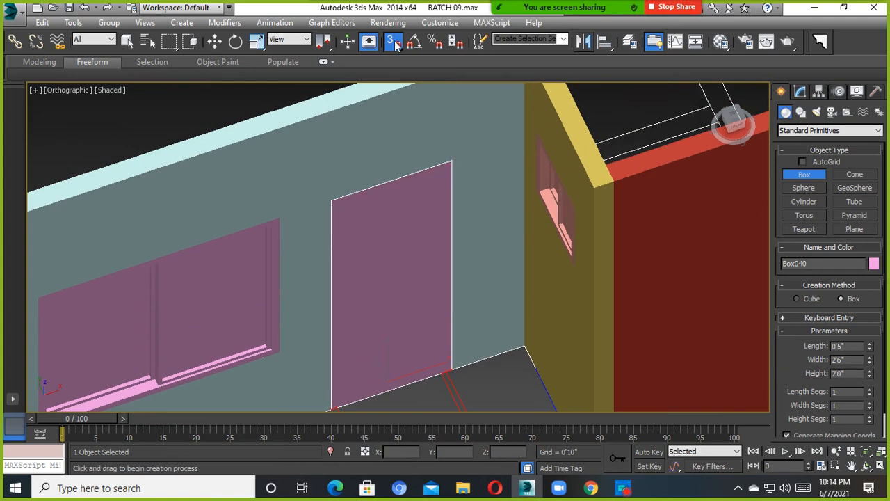
scroll(487, 208, "down", 10)
middle_click_drag(504, 201, 446, 249, "alt")
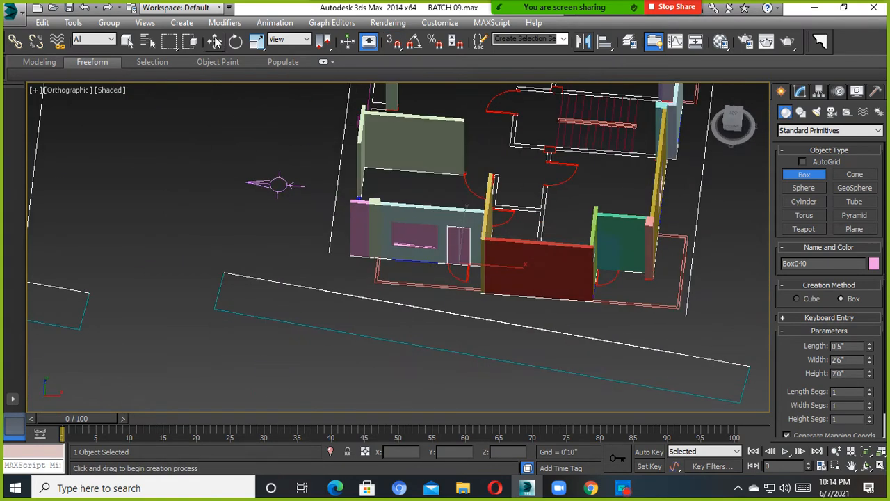
left_click(214, 42)
middle_click_drag(506, 290, 479, 273, "alt")
middle_click_drag(577, 349, 642, 306, "alt")
scroll(642, 306, "down", 5)
scroll(451, 282, "up", 5)
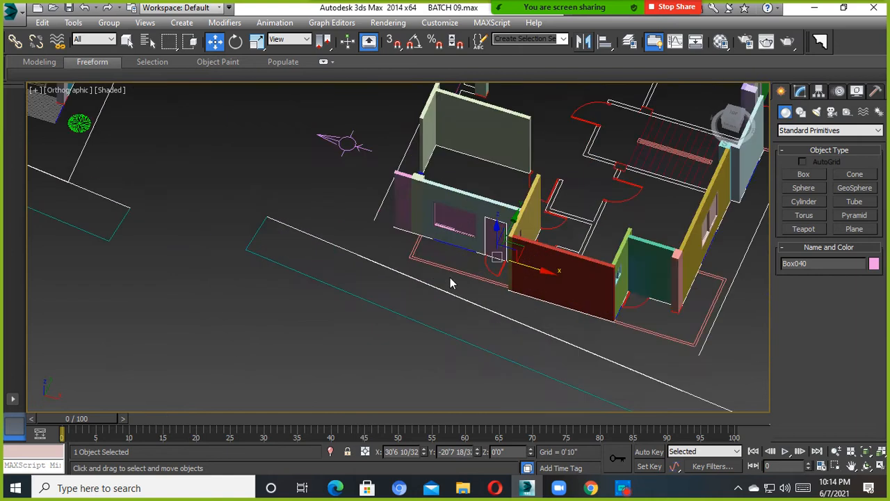
middle_click_drag(536, 279, 562, 260, "alt")
scroll(497, 267, "up", 6)
middle_click_drag(498, 267, 541, 330)
scroll(541, 330, "down", 4)
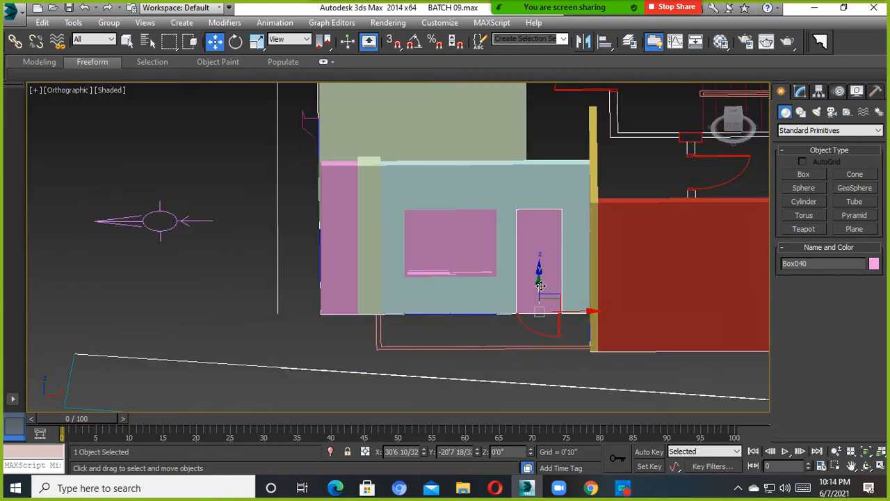
middle_click_drag(536, 278, 523, 286, "alt")
scroll(523, 286, "down", 2)
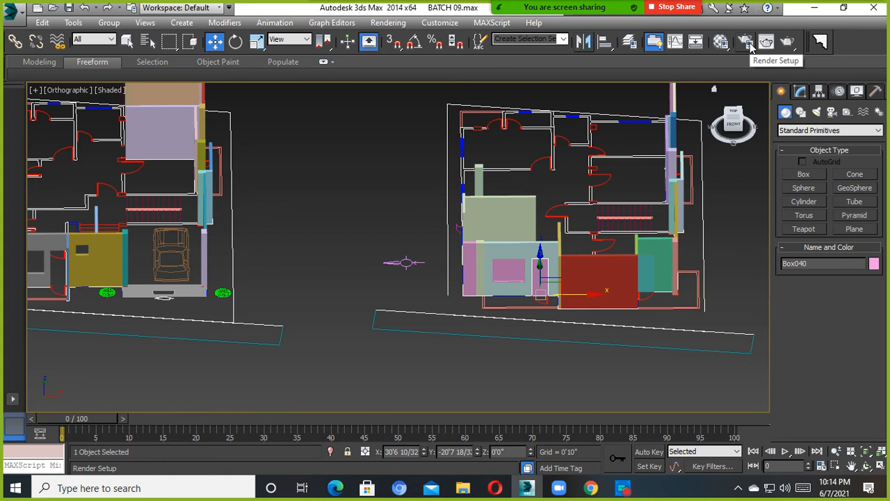
Clear the selection, open the Material Editor and look through several of its sample slots, ending on 01 - Default
left_click(388, 22)
key("Escape")
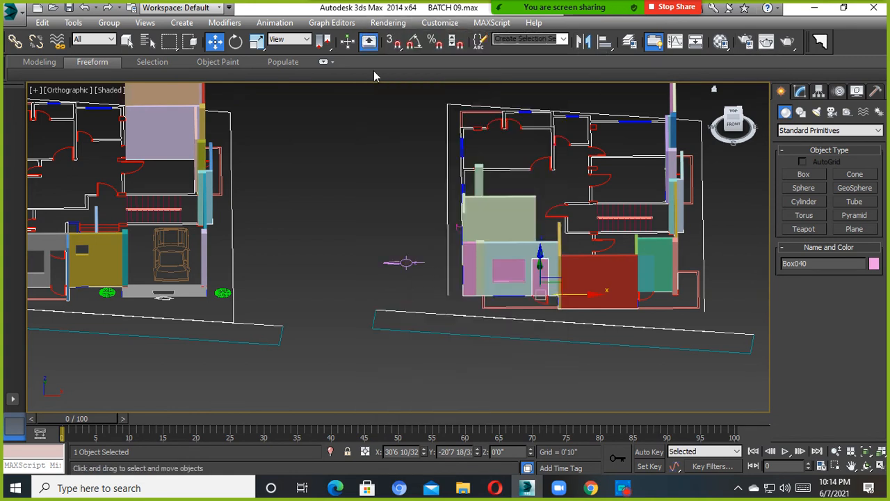
left_click(367, 123)
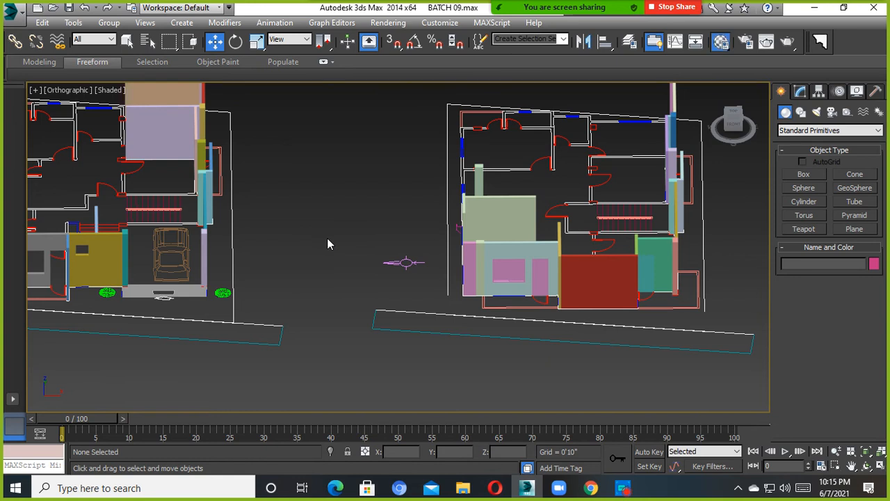
key("m")
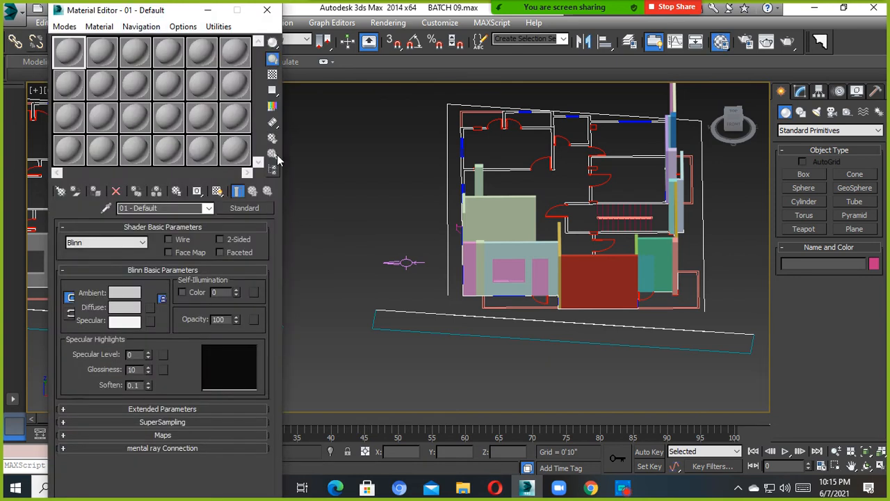
left_click(135, 52)
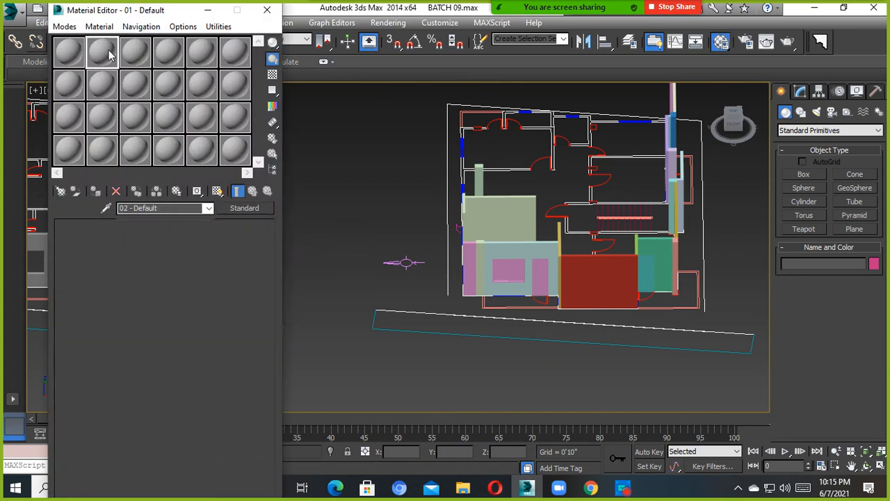
left_click(234, 59)
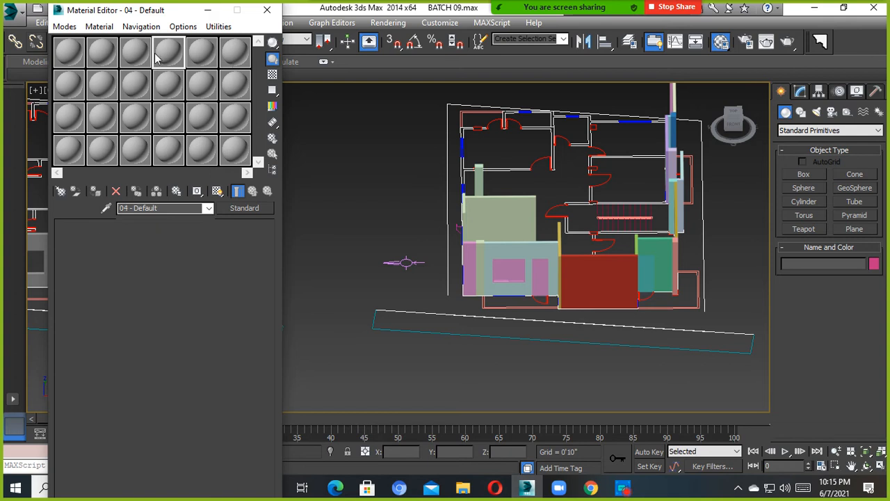
left_click(68, 84)
left_click(70, 50)
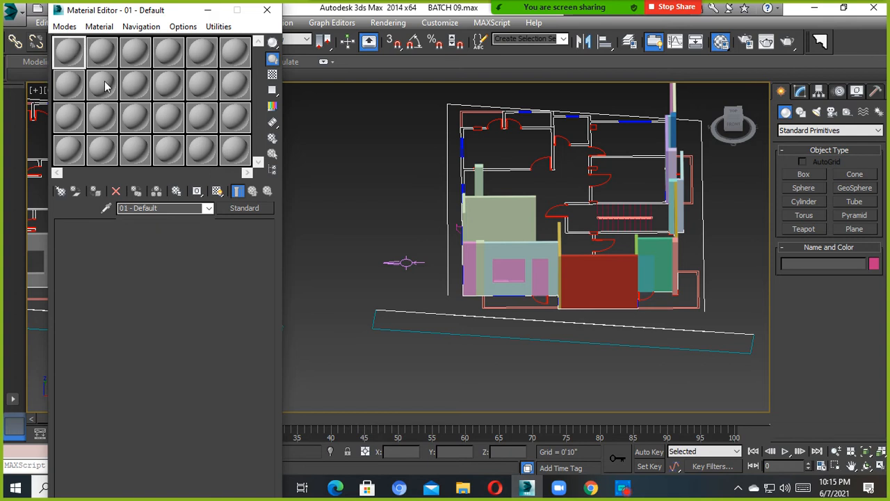
left_click(103, 85)
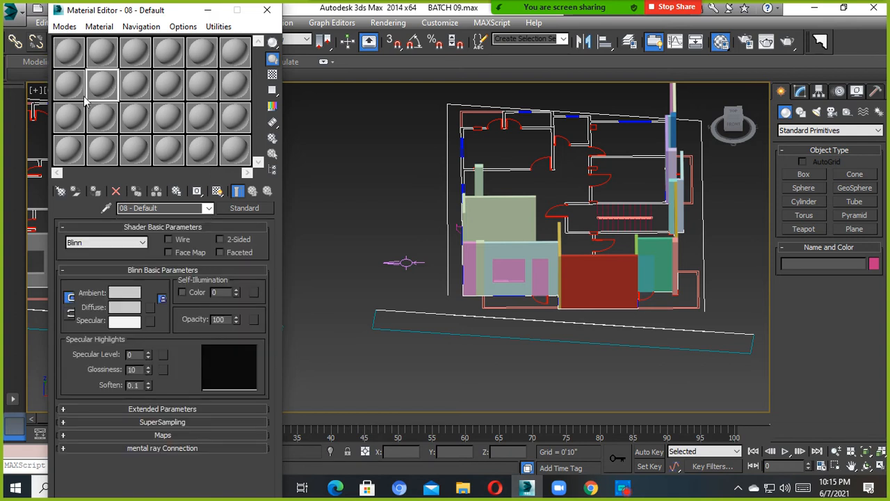
left_click(69, 53)
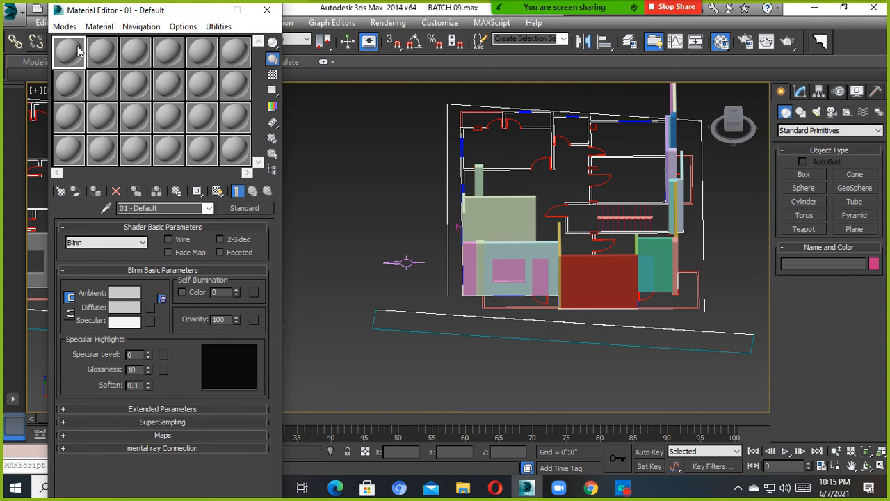
Close and reopen the Material Editor and choose the Compact Material Editor mode
left_click(267, 10)
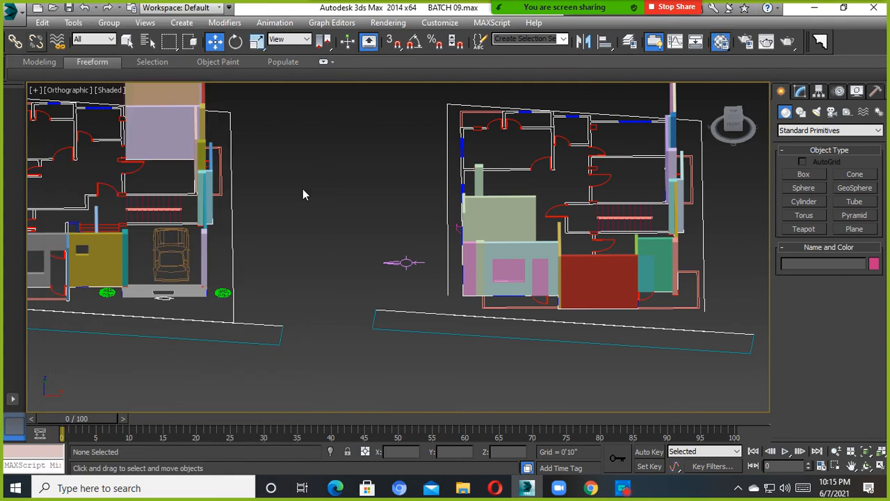
key("m")
key("m")
key("m")
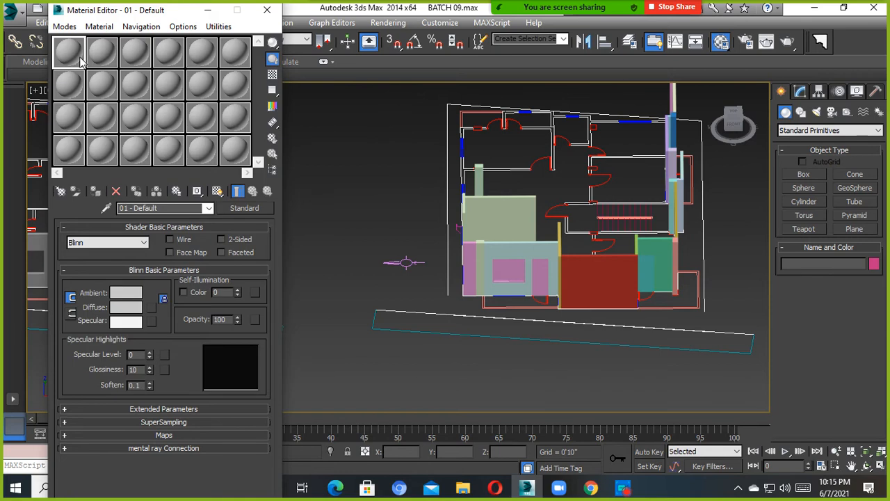
left_click(64, 27)
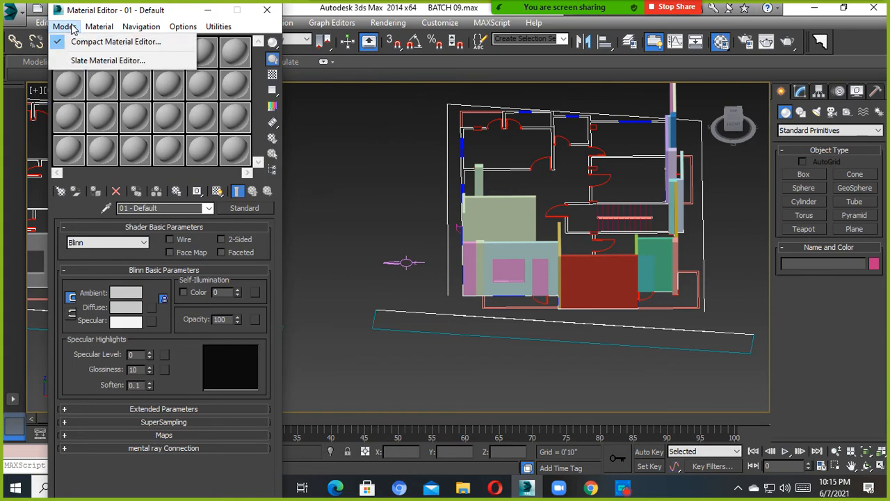
left_click(107, 43)
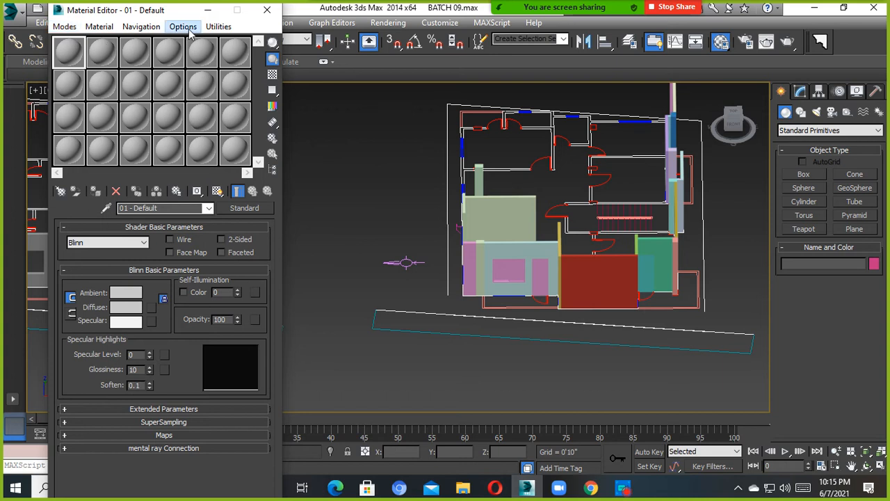
Minimise the Material Editor and examine the front walls with their window and door boxes from several angles and distances
left_click(209, 12)
scroll(274, 190, "down", 6)
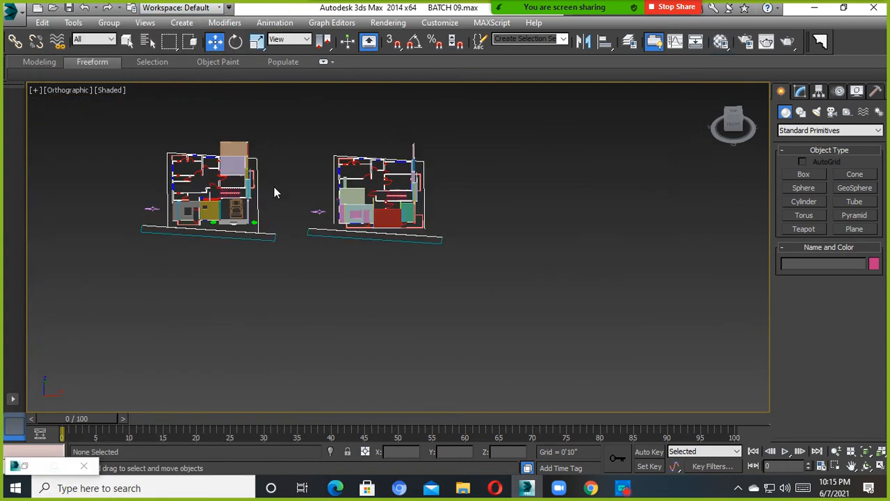
scroll(343, 211, "up", 5)
middle_click_drag(343, 210, 438, 262, "alt")
scroll(438, 262, "up", 5)
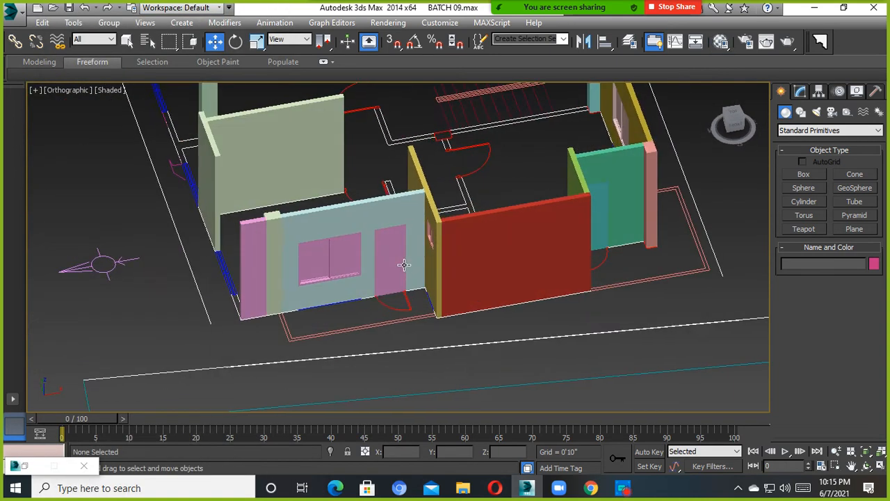
scroll(428, 256, "down", 5)
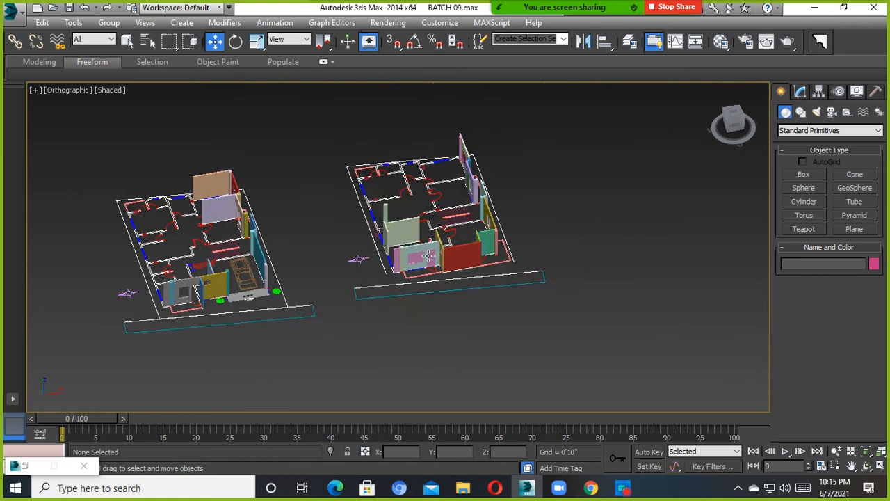
mouse_move(428, 257)
middle_mouse_down("alt")
mouse_move(411, 254)
mouse_move(443, 249)
mouse_move(439, 259)
middle_mouse_up("alt")
scroll(411, 255, "up", 5)
scroll(440, 259, "up", 4)
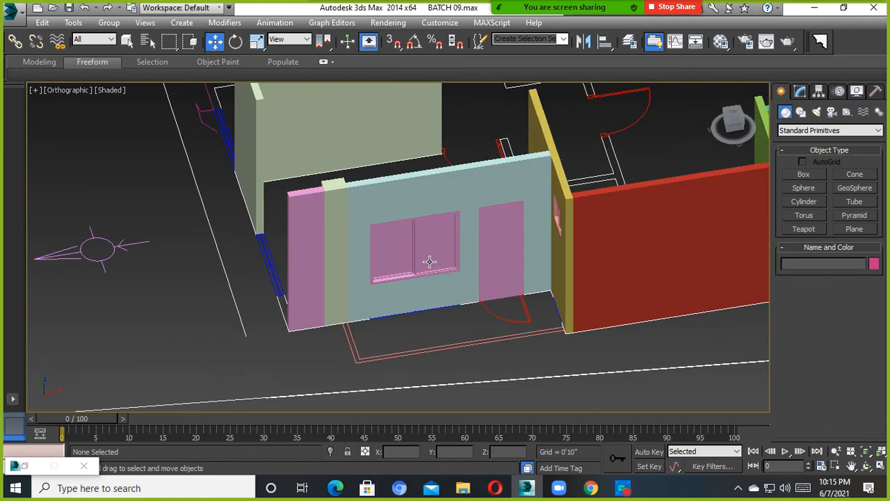
scroll(438, 259, "down", 6)
scroll(439, 259, "up", 2)
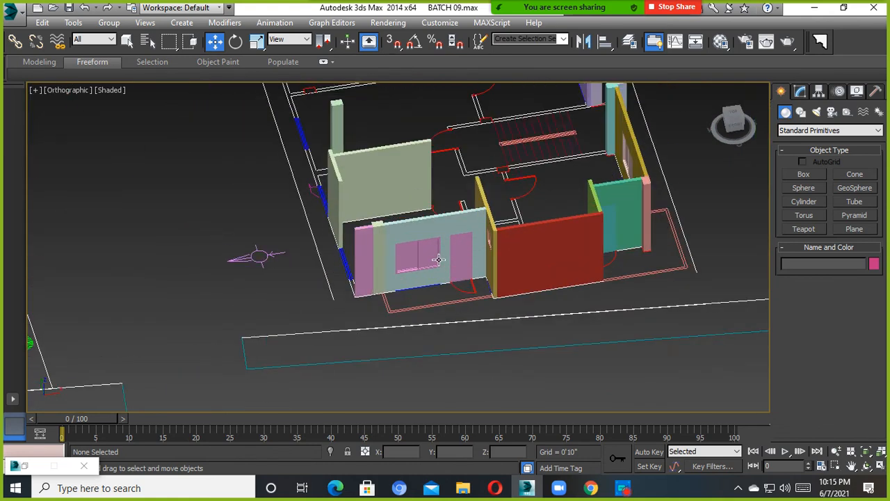
middle_click_drag(440, 259, 462, 270)
Restore the Material Editor, select the Compact Material Editor mode and minimise the editor
key("m")
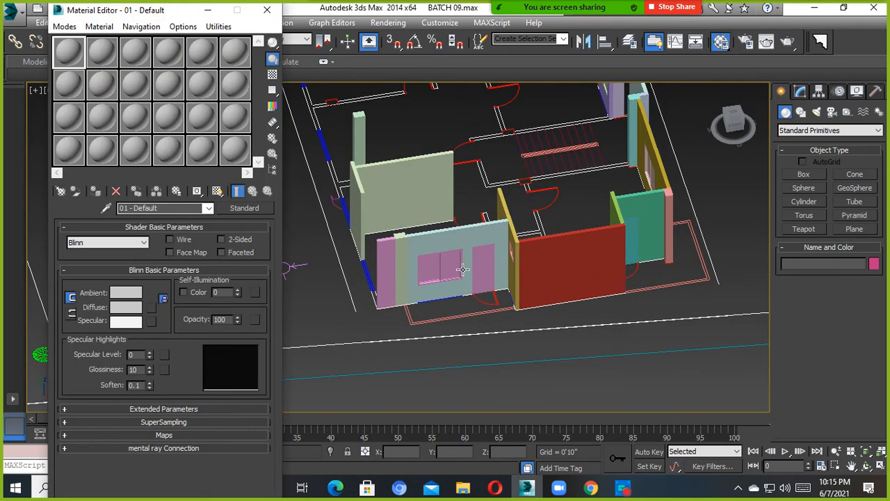
left_click(64, 26)
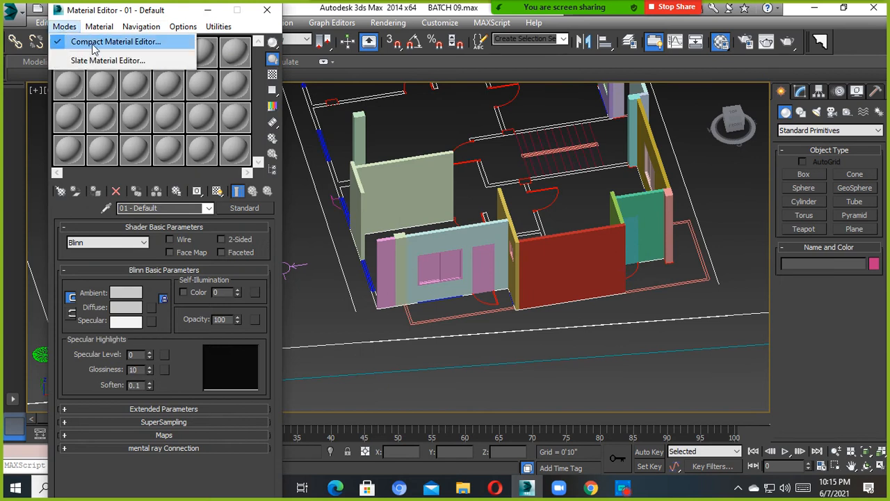
left_click(93, 44)
left_click(208, 11)
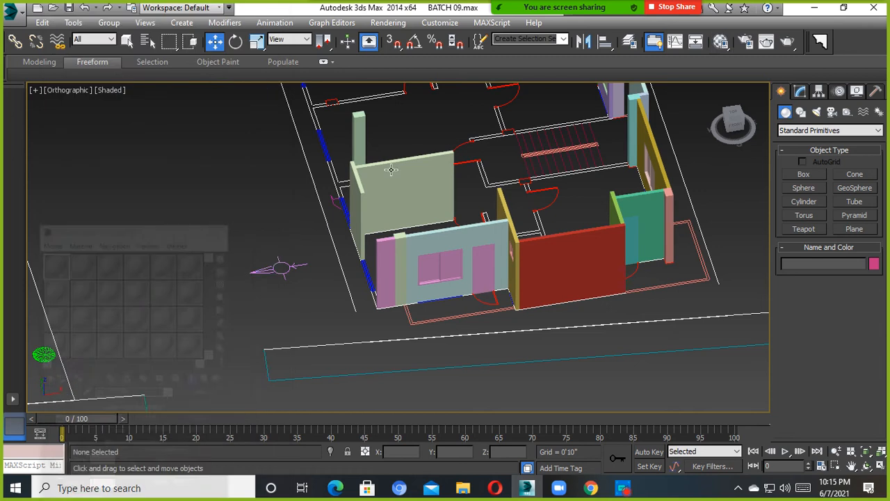
Examine both house models, then look closely at the pale teal wall's window and door box
scroll(399, 226, "down", 5)
scroll(451, 256, "up", 5)
middle_click_drag(399, 226, 542, 264, "alt")
scroll(542, 264, "down", 4)
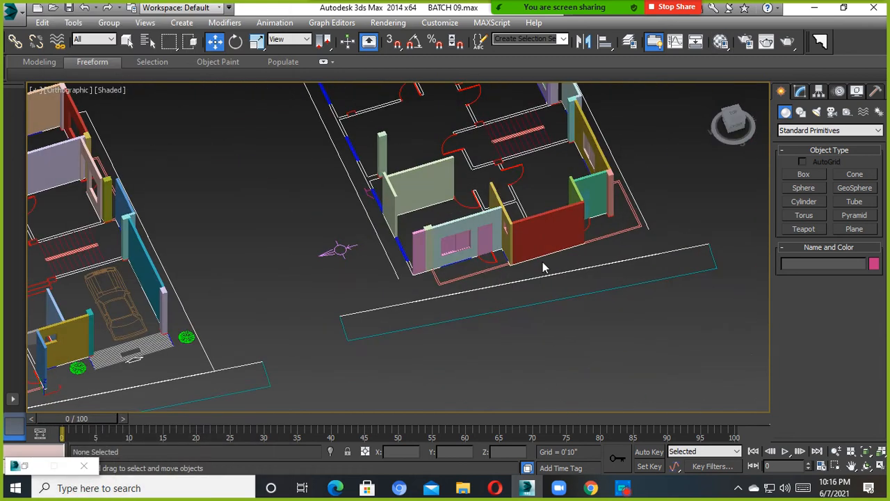
scroll(484, 252, "up", 4)
middle_click_drag(482, 255, 439, 271, "alt")
scroll(438, 272, "up", 4)
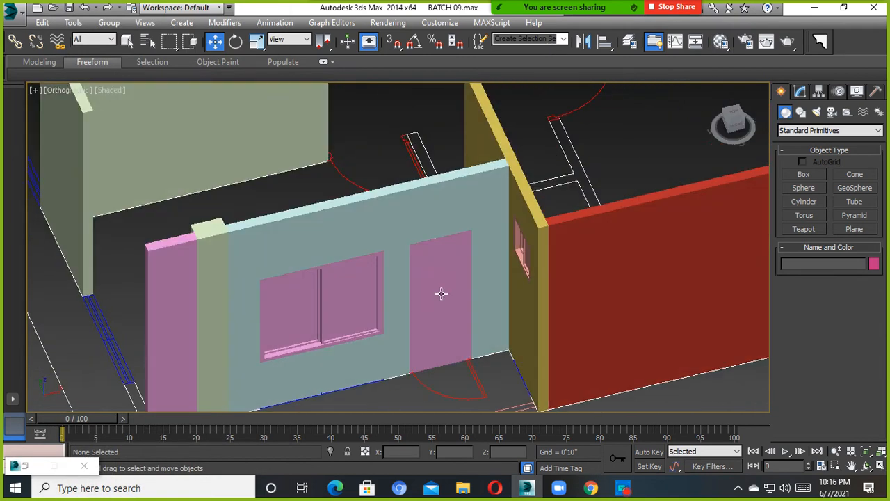
scroll(245, 117, "down", 5)
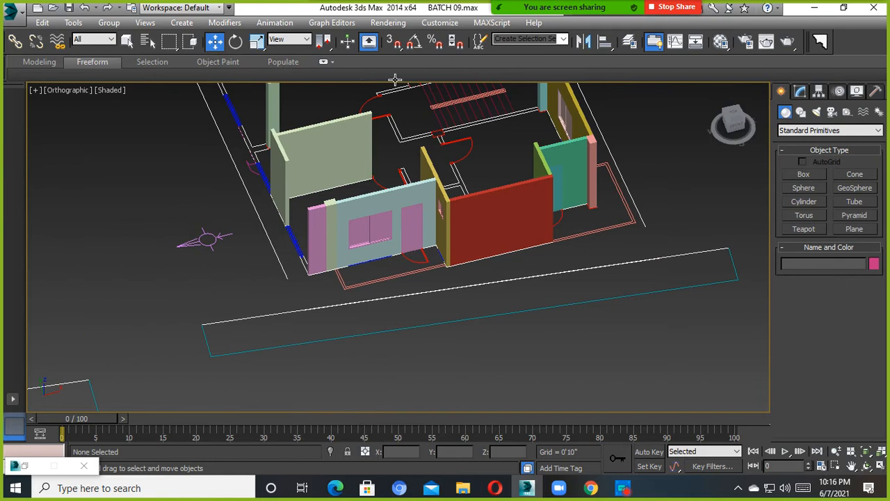
Open Render Setup and assign V-Ray Adv 2.40.04 as the production renderer
left_click(388, 23)
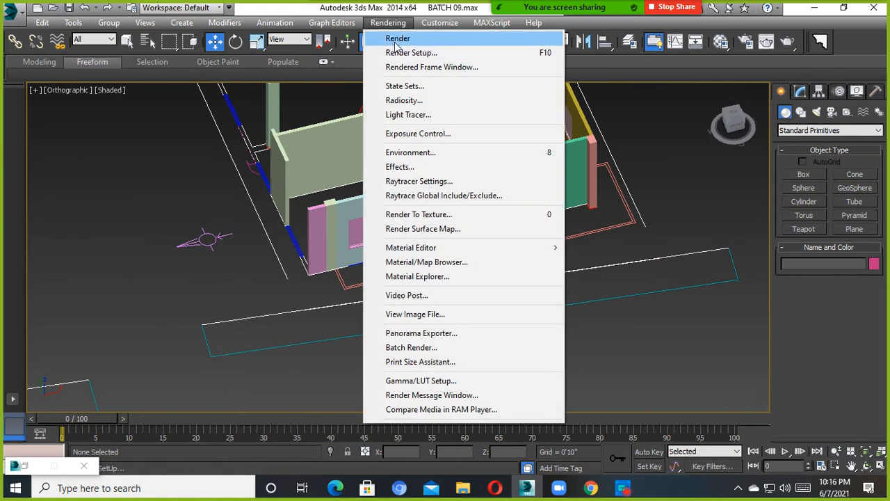
left_click(403, 53)
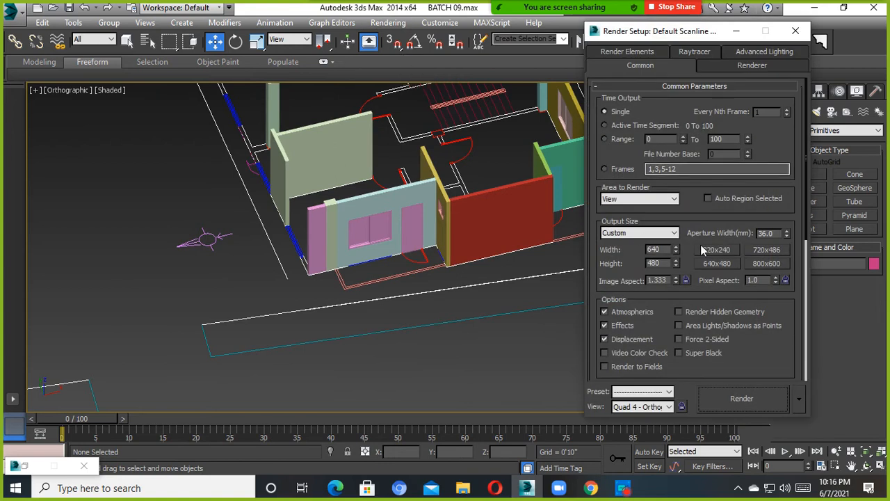
left_click_drag(646, 33, 478, 28)
scroll(577, 306, "down", 7)
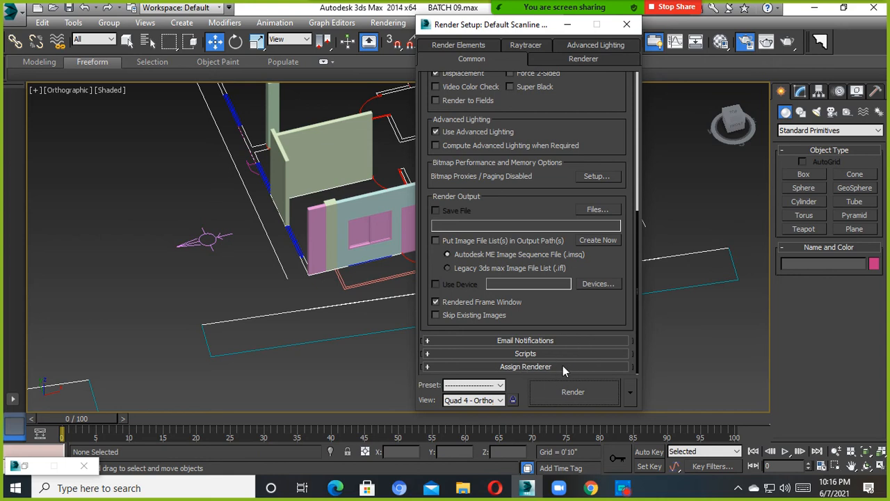
left_click(607, 366)
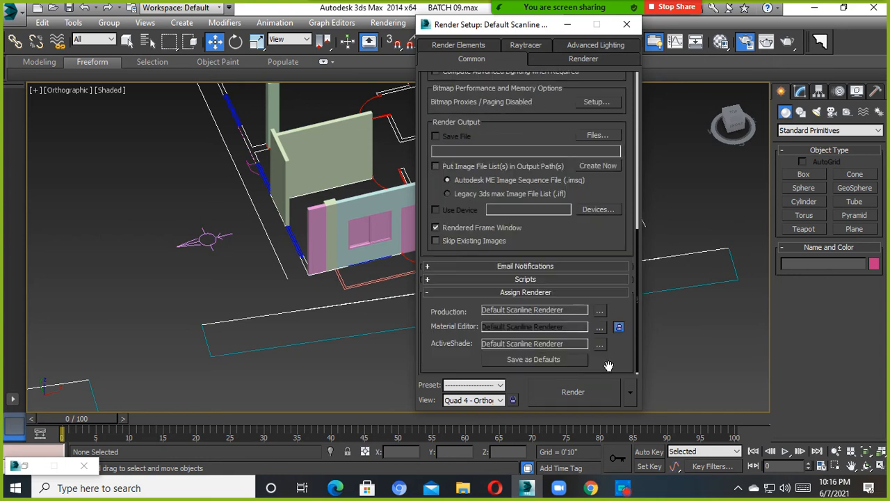
left_click(598, 313)
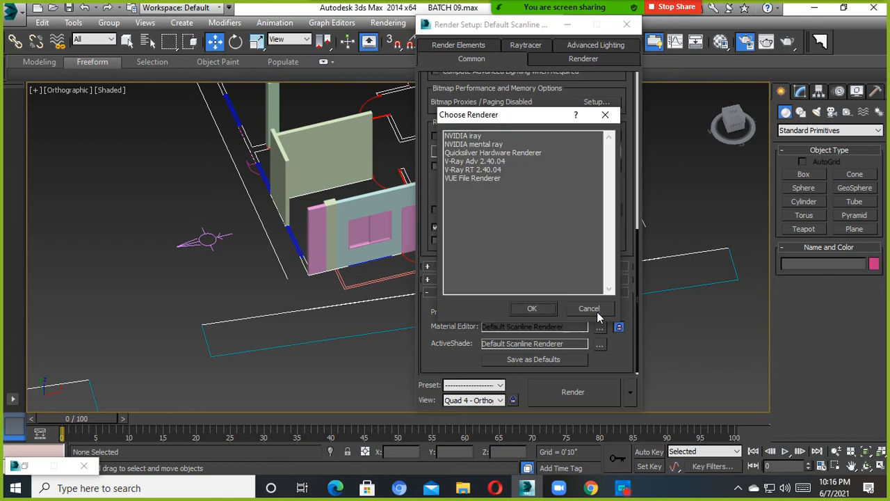
left_click(461, 160)
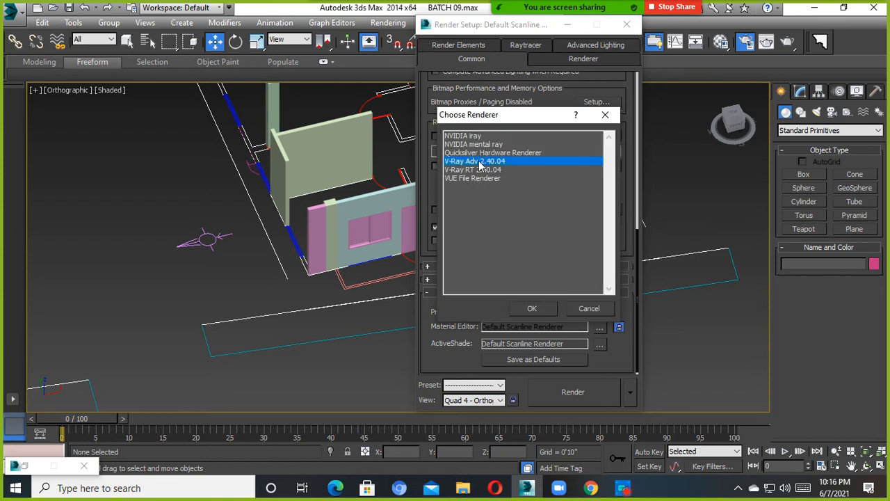
left_click(532, 309)
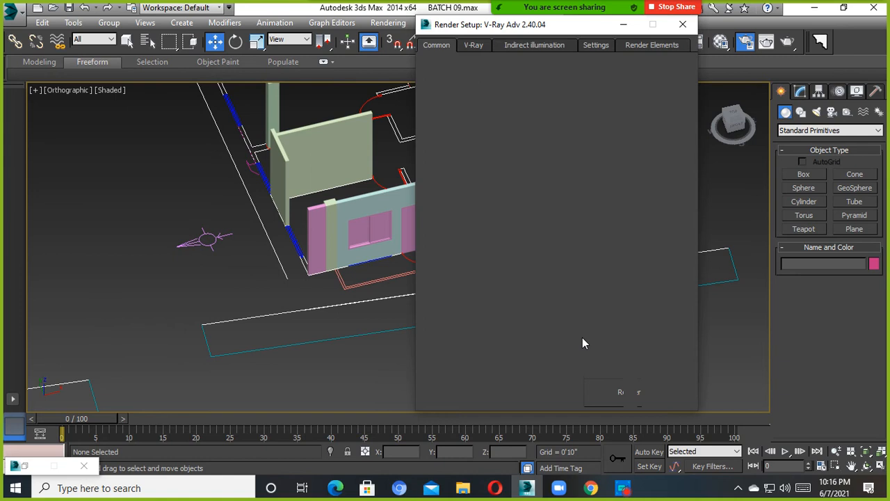
Assign V-Ray RT 2.40.04 as the ActiveShade renderer and close Render Setup
left_click(634, 342)
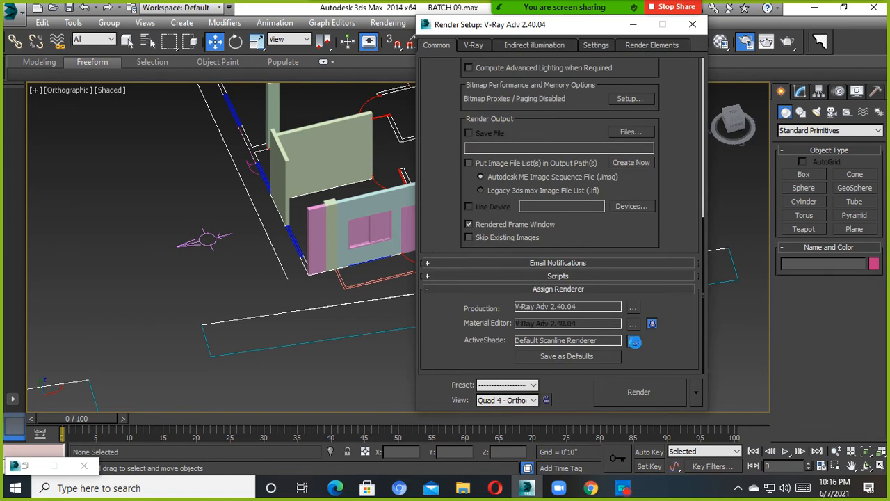
left_click(491, 144)
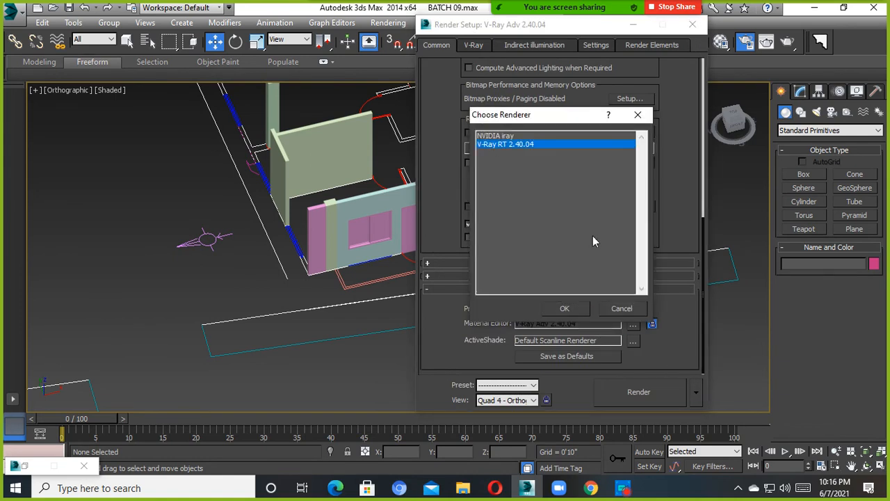
left_click(577, 308)
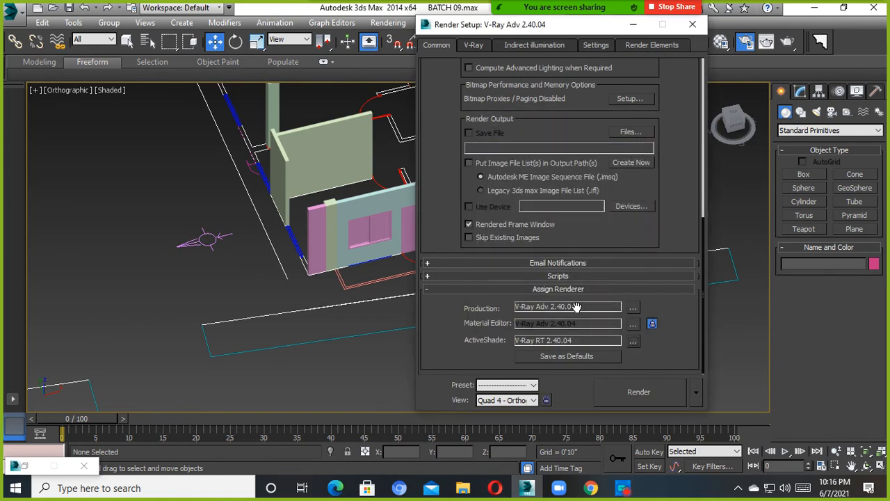
left_click(695, 27)
Bring back the Material Editor beside the house model and look through its sample slots, ending on 01 - Default
scroll(549, 226, "down", 2)
key("m")
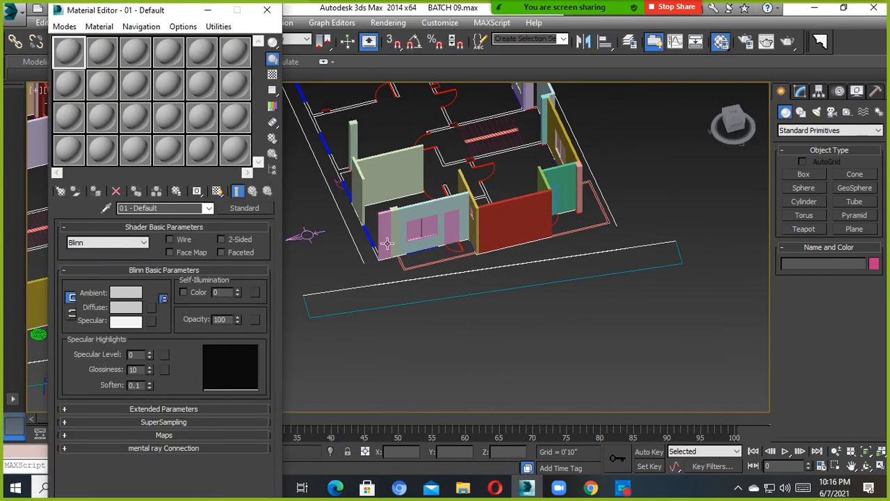
middle_click_drag(468, 266, 528, 293)
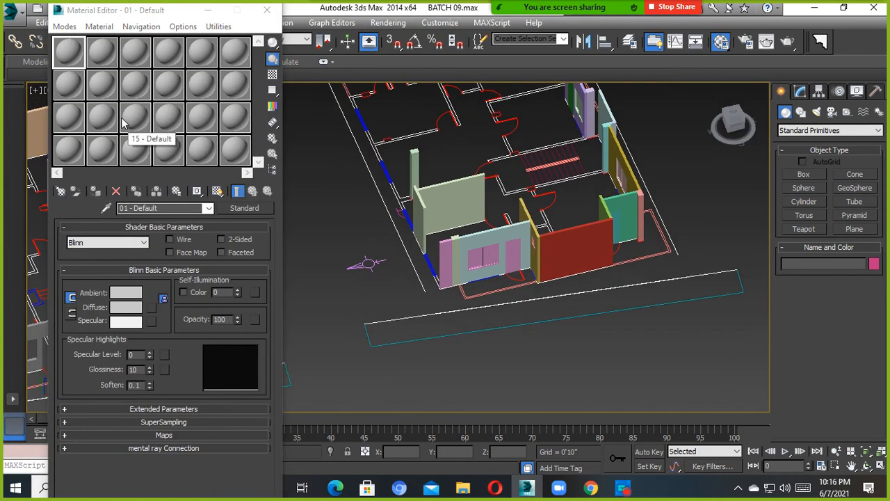
left_click(109, 61)
left_click(153, 61)
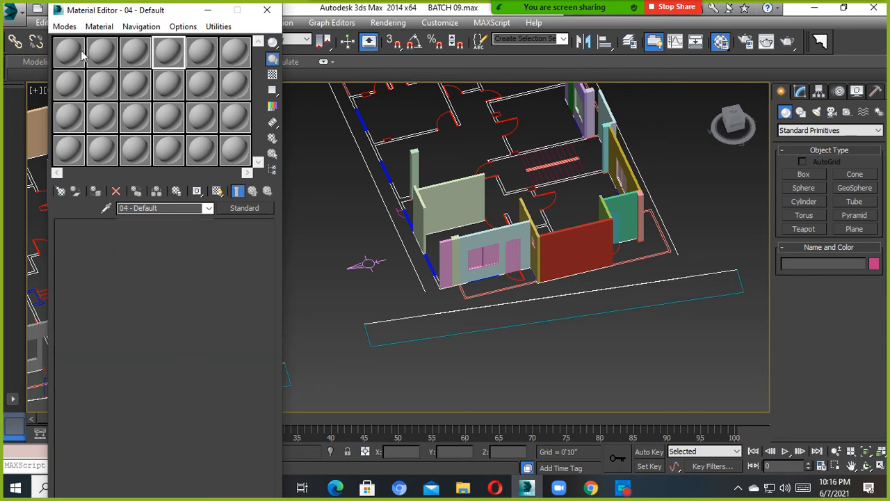
left_click(82, 56)
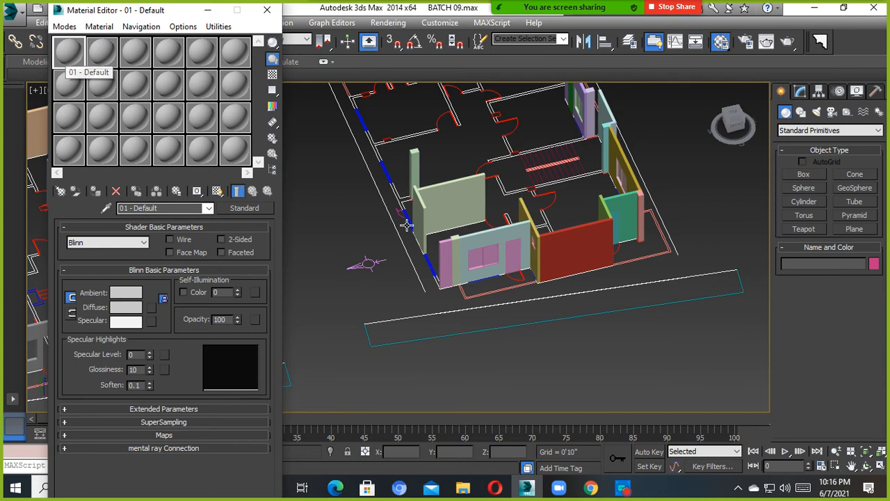
scroll(473, 261, "up", 4)
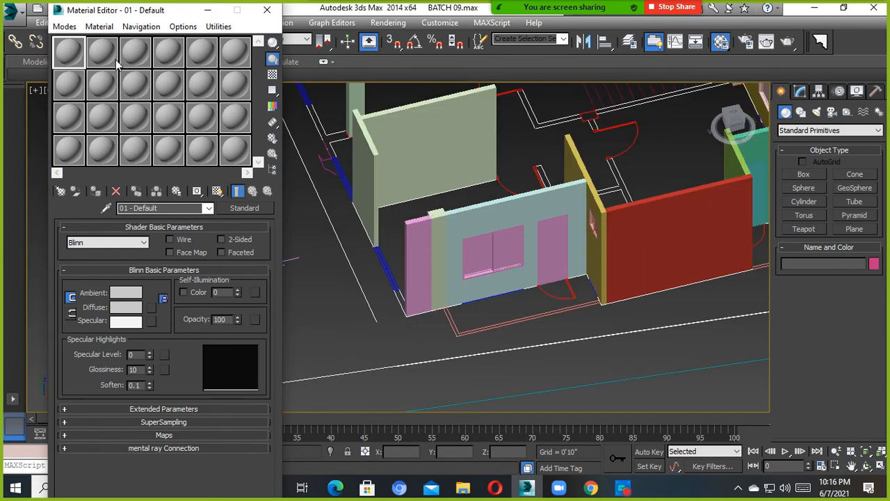
Change the 01 - Default material's type from Standard to VRayMtl
left_click(253, 211)
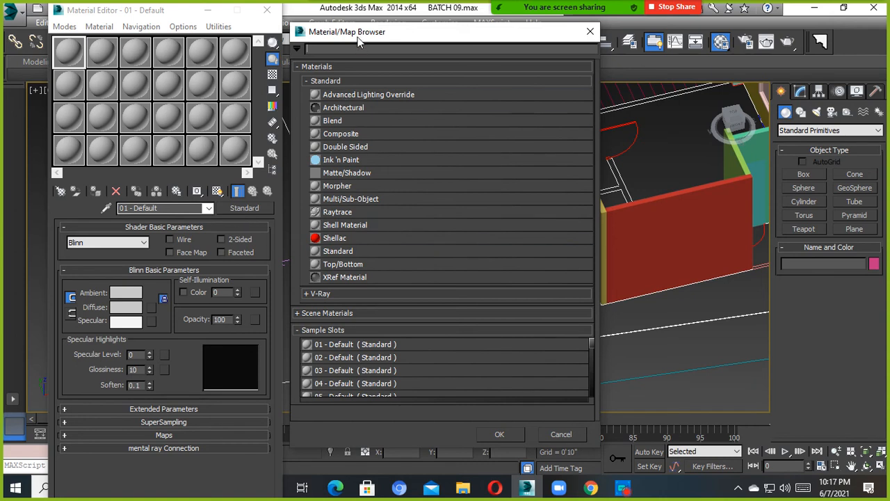
left_click_drag(358, 37, 384, 28)
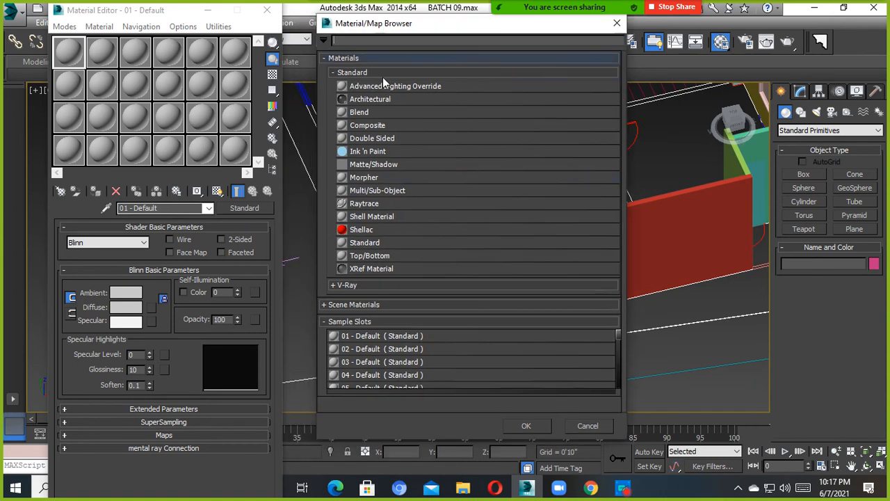
left_click(353, 286)
scroll(358, 320, "down", 3)
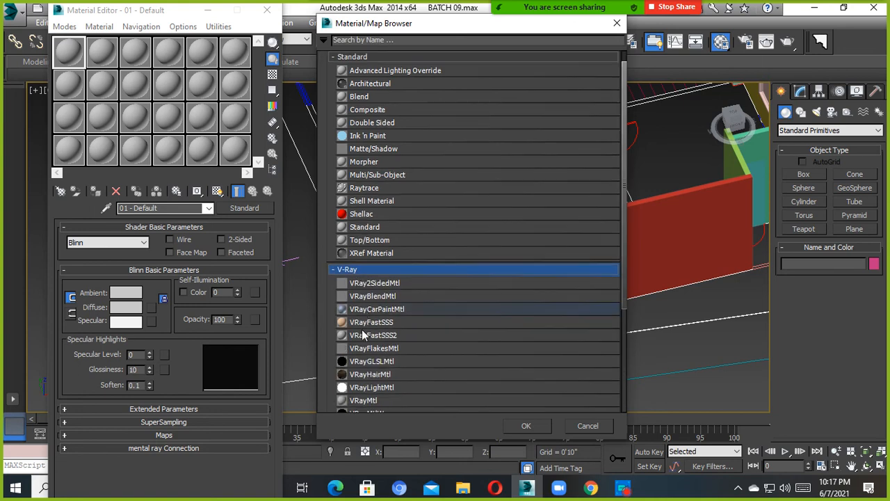
scroll(360, 271, "down", 3)
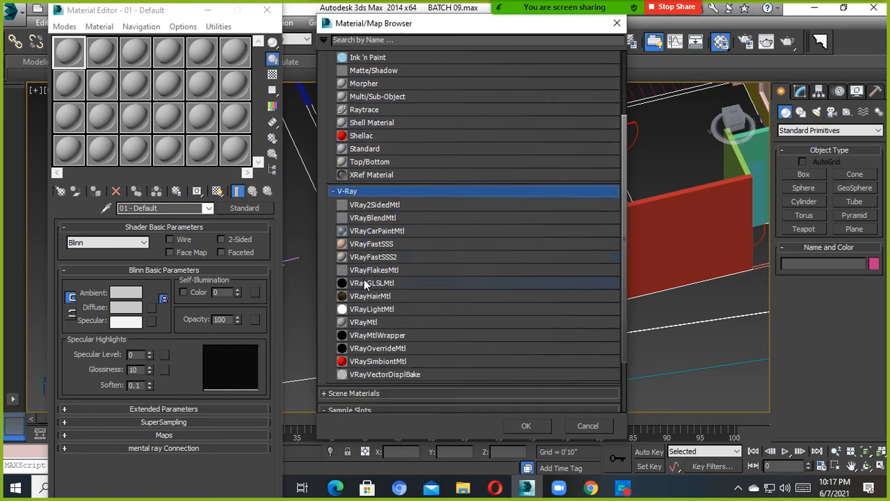
left_click(367, 322)
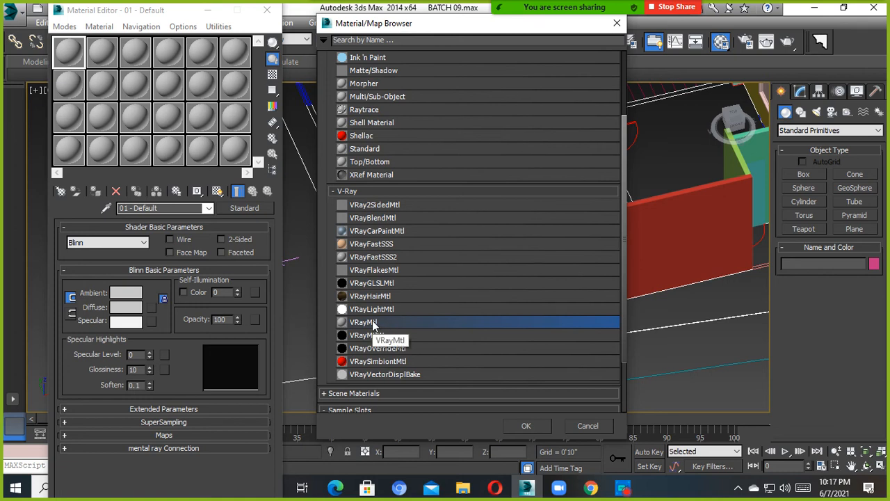
left_click(528, 427)
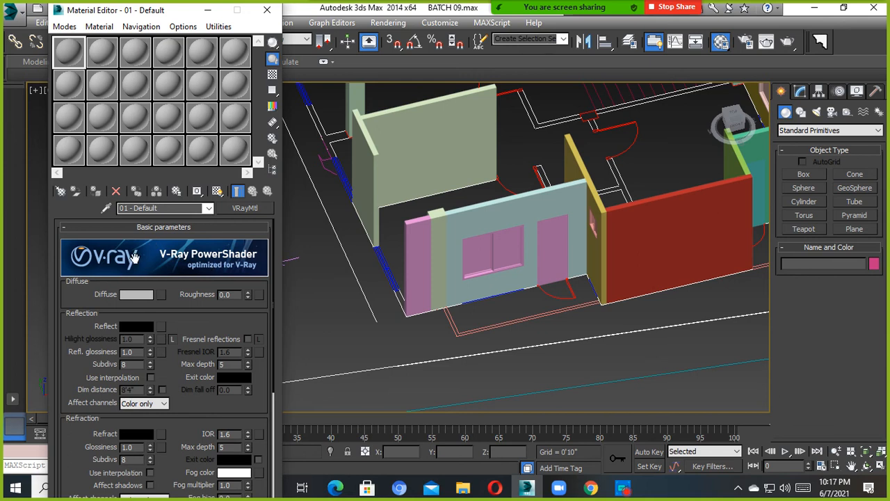
Change the 02 - Default material's type from Standard to VRayMtl
left_click(103, 54)
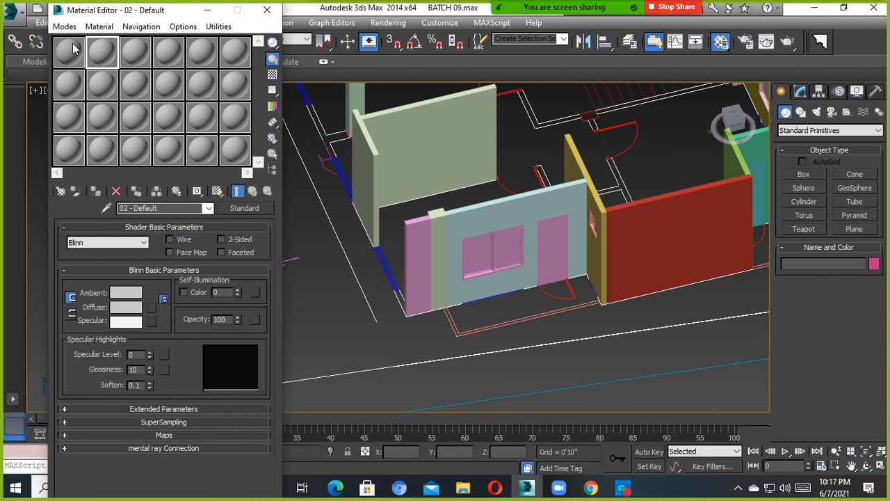
left_click(244, 208)
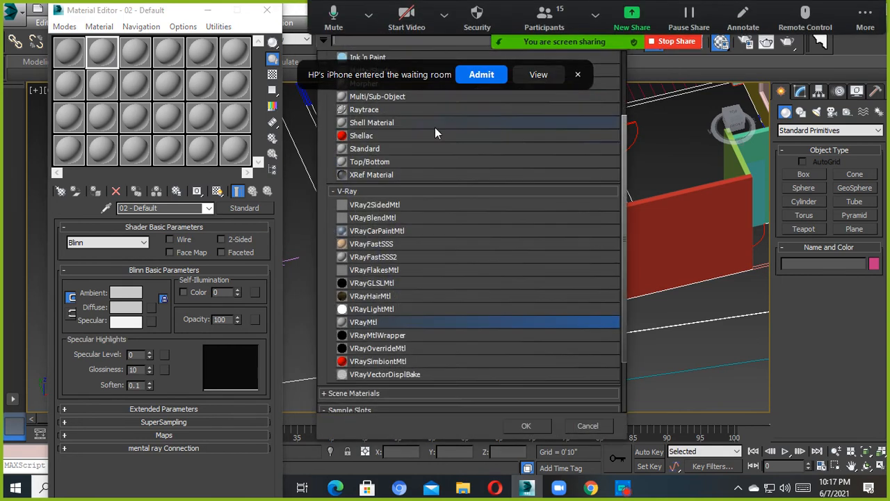
left_click(478, 74)
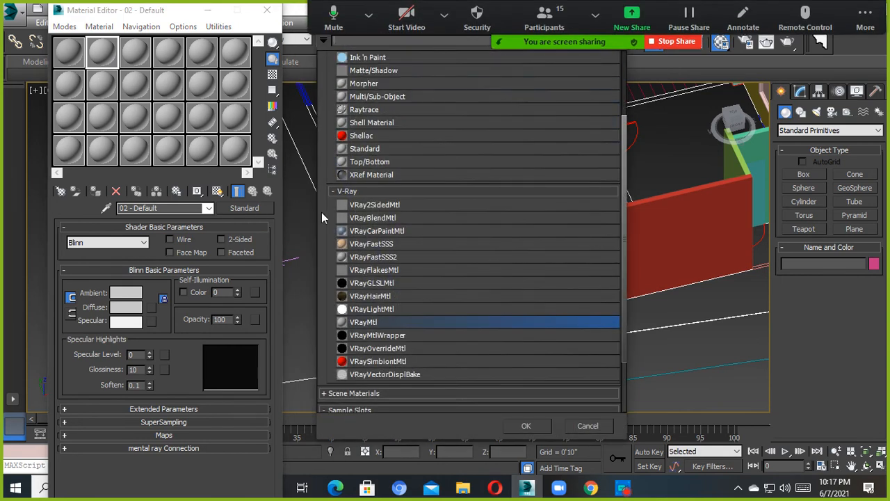
left_click(354, 192)
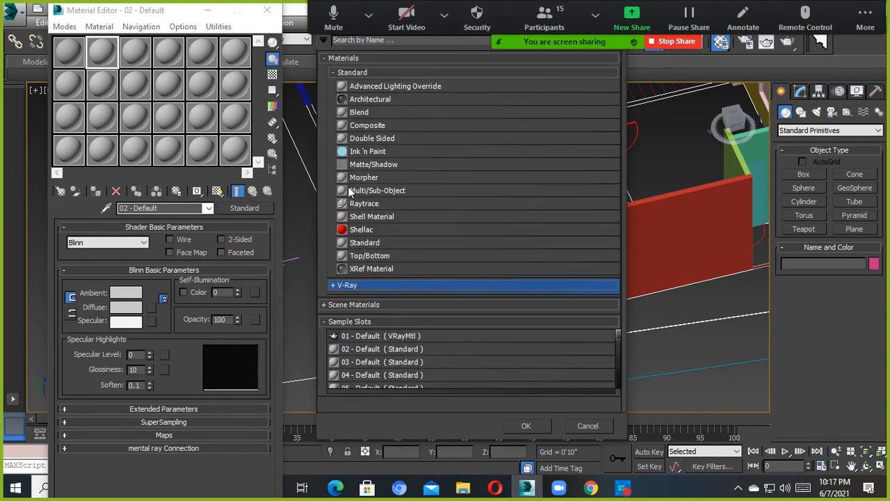
left_click(355, 285)
scroll(365, 369, "down", 3)
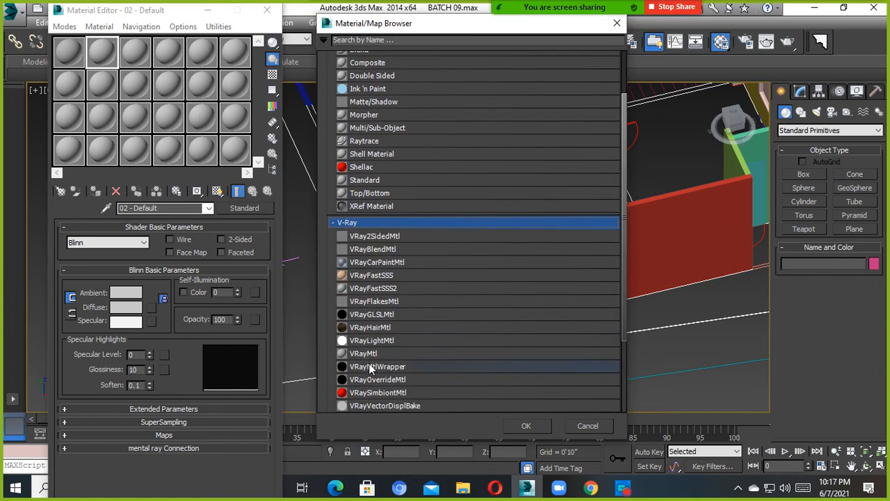
left_click(362, 355)
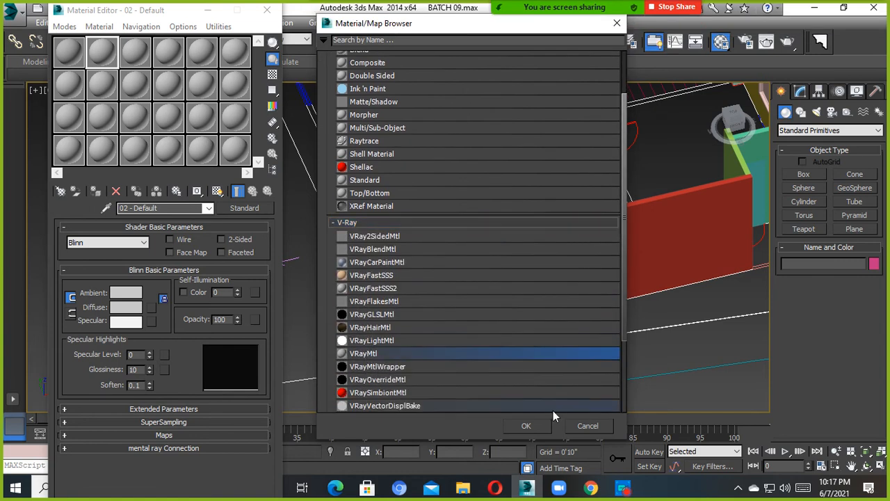
left_click(526, 426)
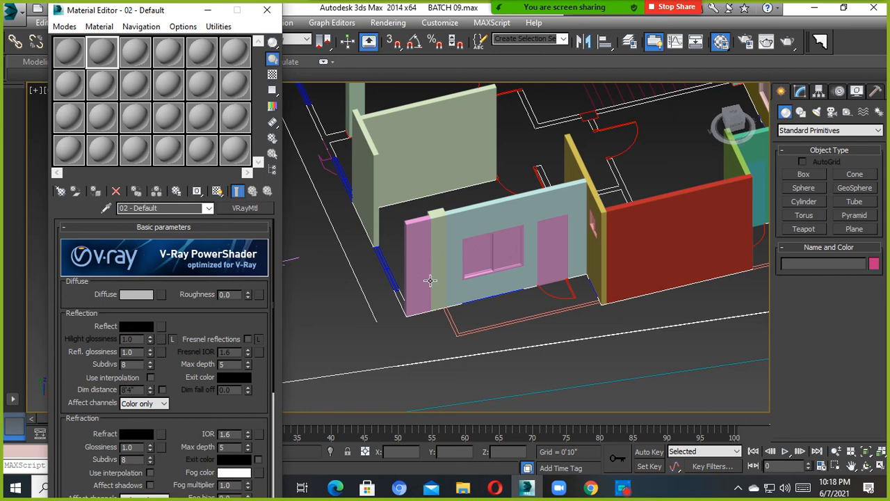
Change the 03 - Default material's type from Standard to VRayMtl
scroll(424, 280, "down", 6)
scroll(391, 284, "up", 8)
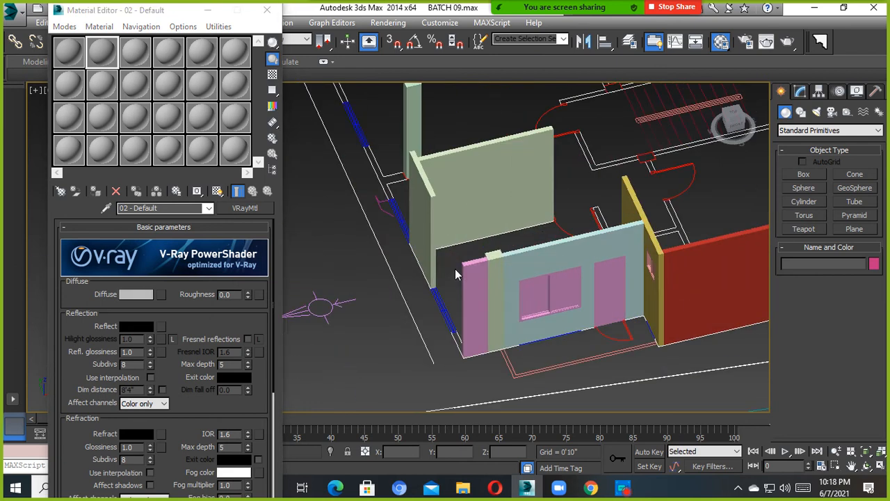
left_click(143, 63)
left_click(237, 211)
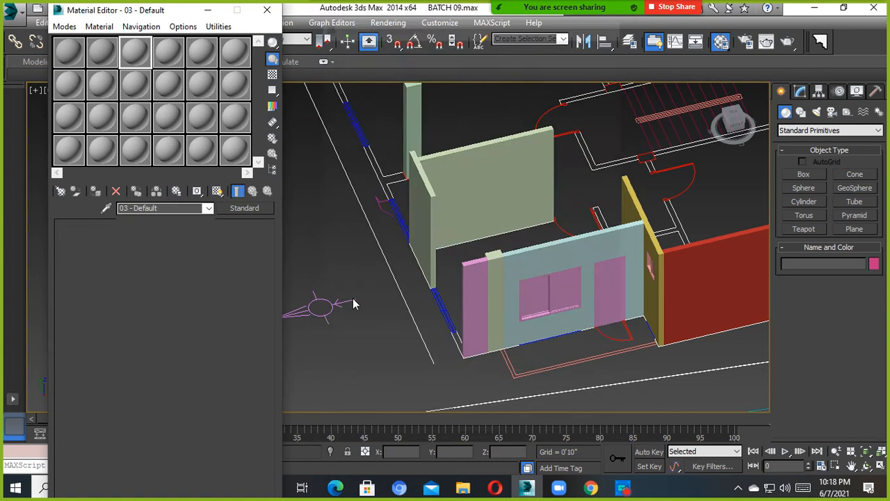
left_click(529, 427)
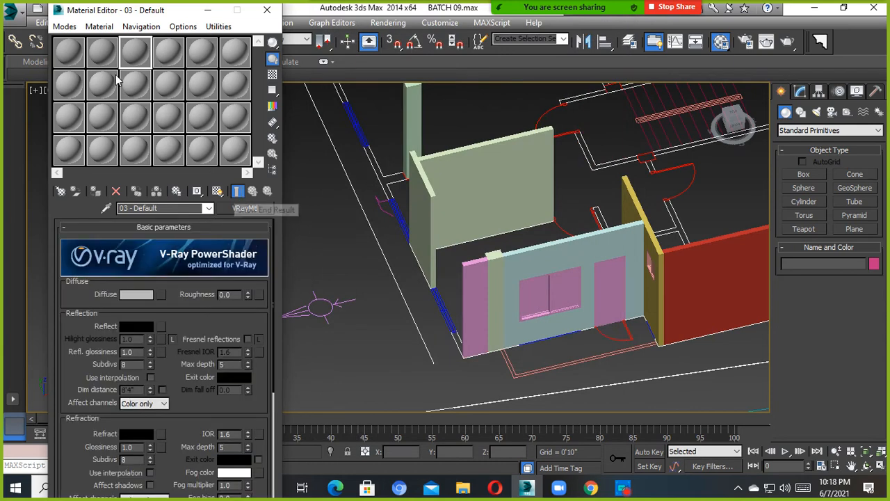
Copy the 03 - Default VRayMtl material into the remaining three sample slots of the first row
left_click(75, 60)
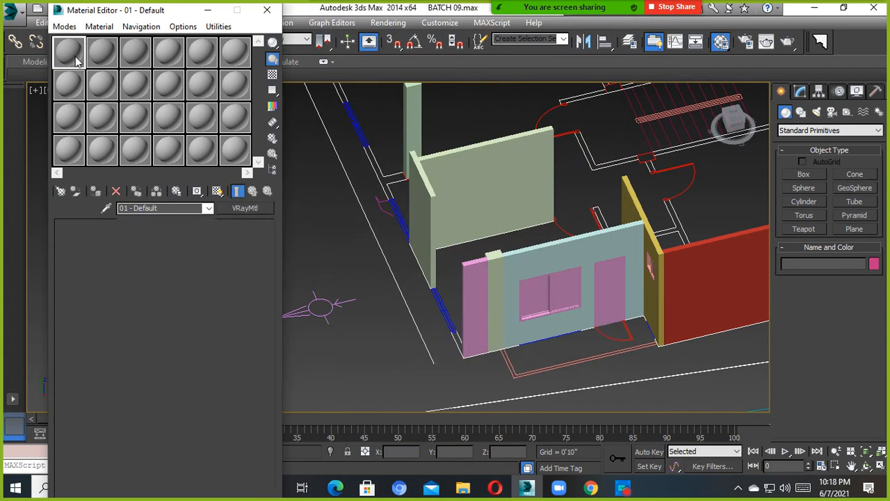
left_click(124, 54)
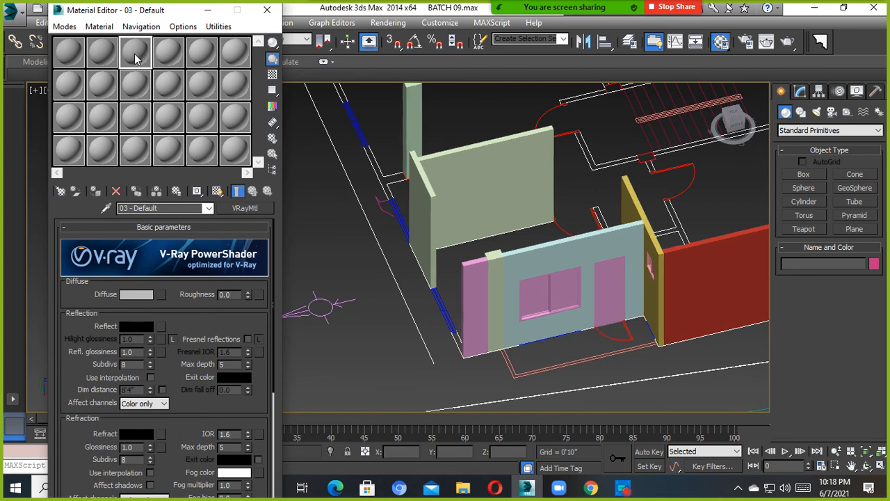
left_click(175, 56)
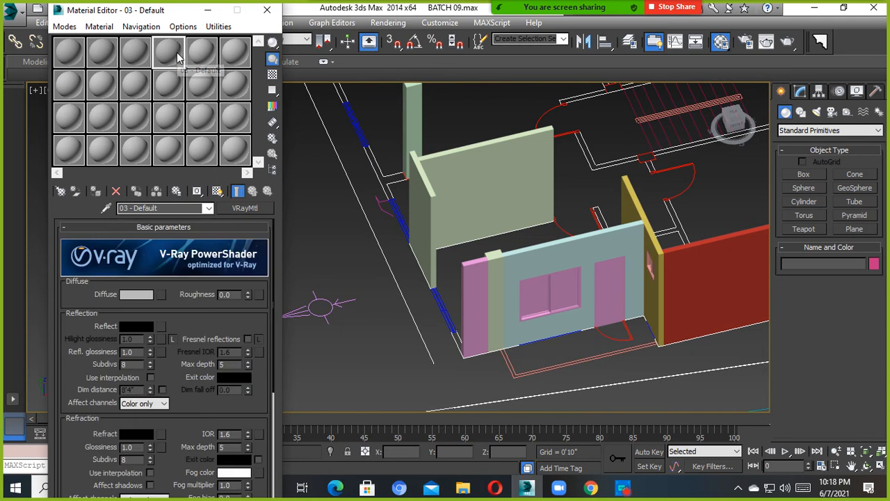
left_click(203, 58)
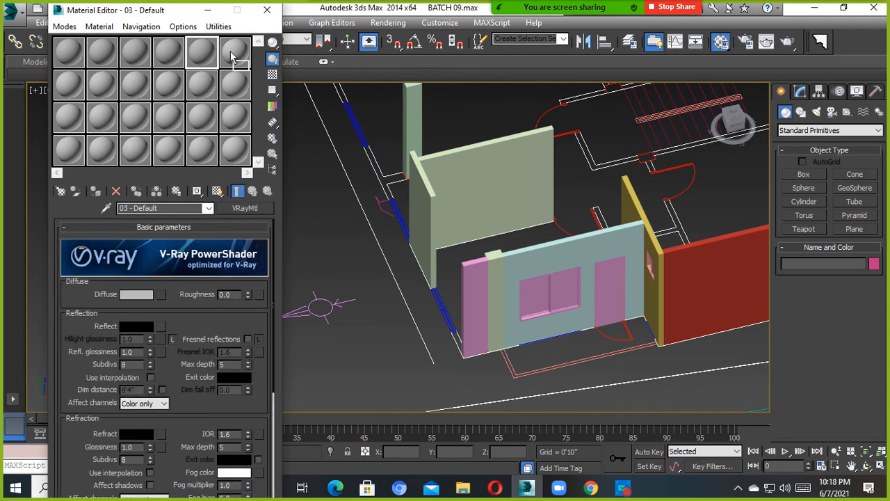
left_click(233, 55)
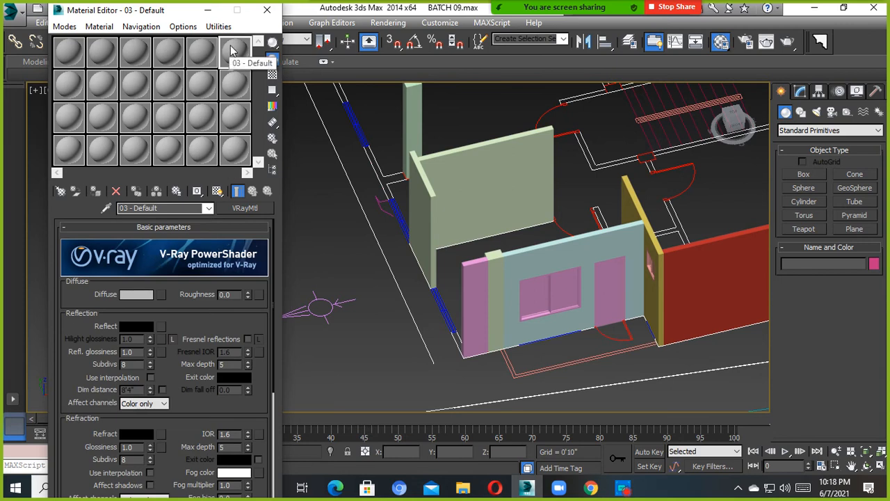
Copy the 03 - Default VRayMtl material into all six sample slots of the second row
left_click(234, 86)
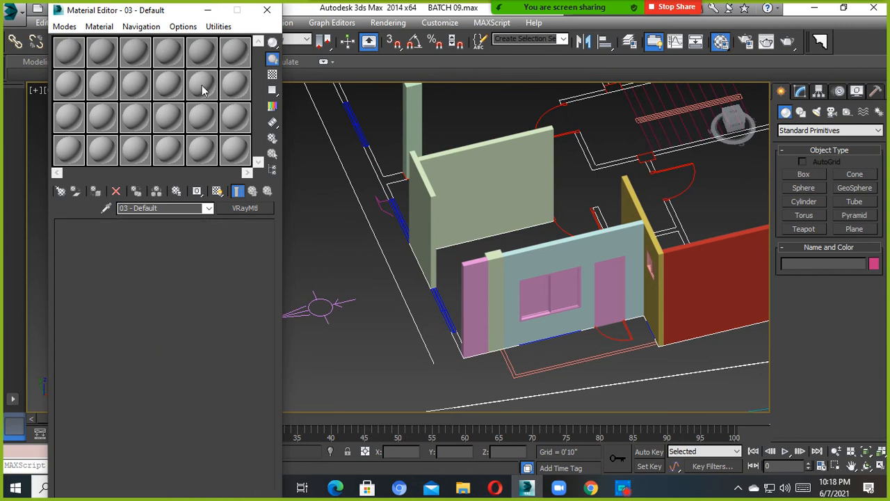
left_click(200, 84)
left_click(160, 93)
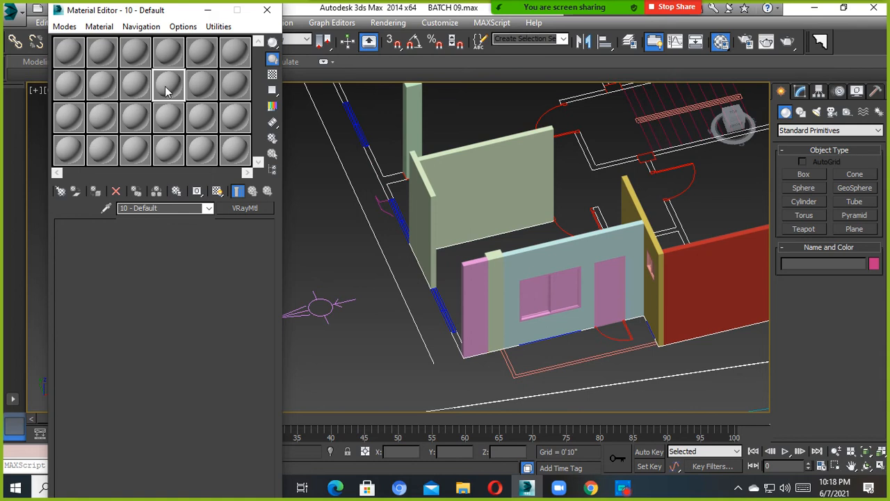
left_click(134, 92)
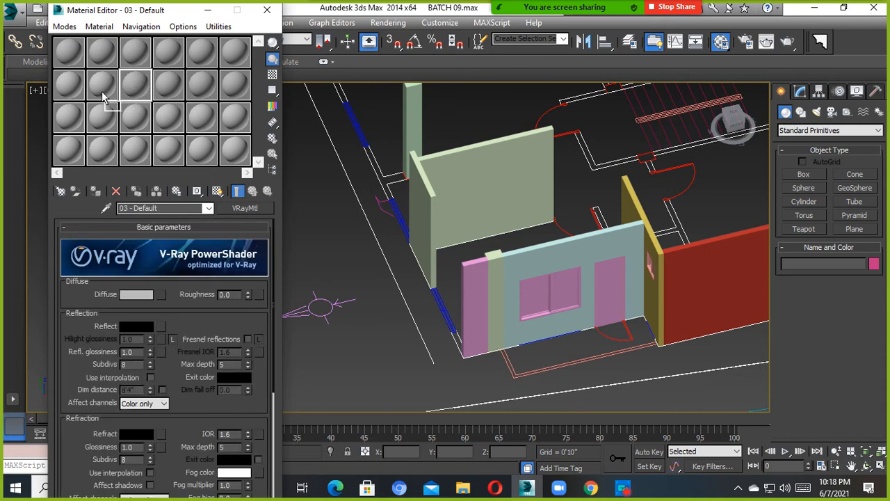
left_click(102, 97)
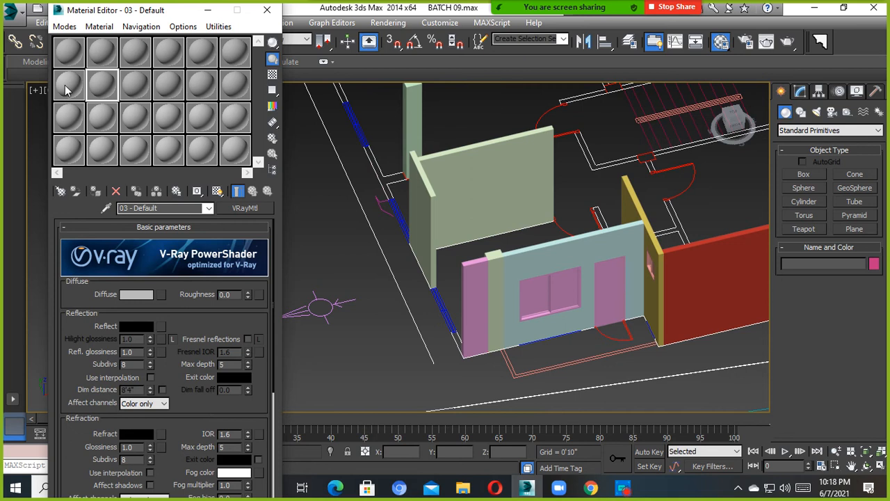
left_click(68, 85)
Continue copying the VRayMtl material across the sample slots of the third row
left_click(71, 120)
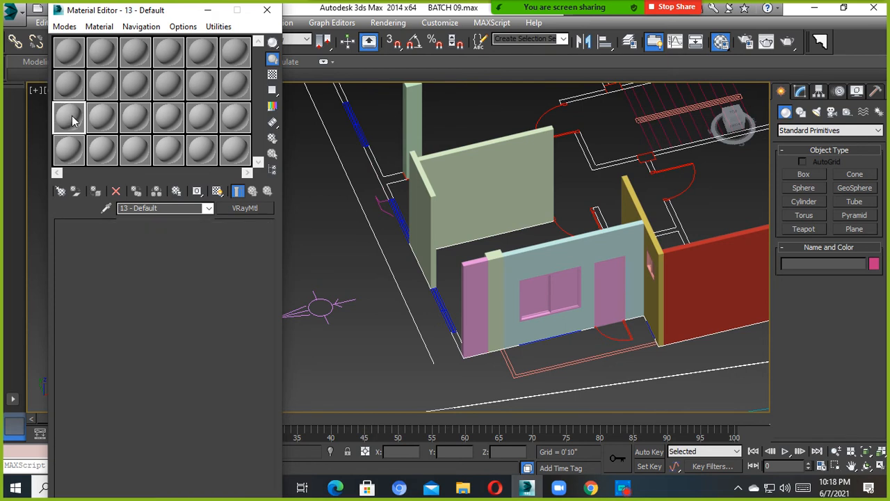
left_click(102, 117)
left_click(143, 118)
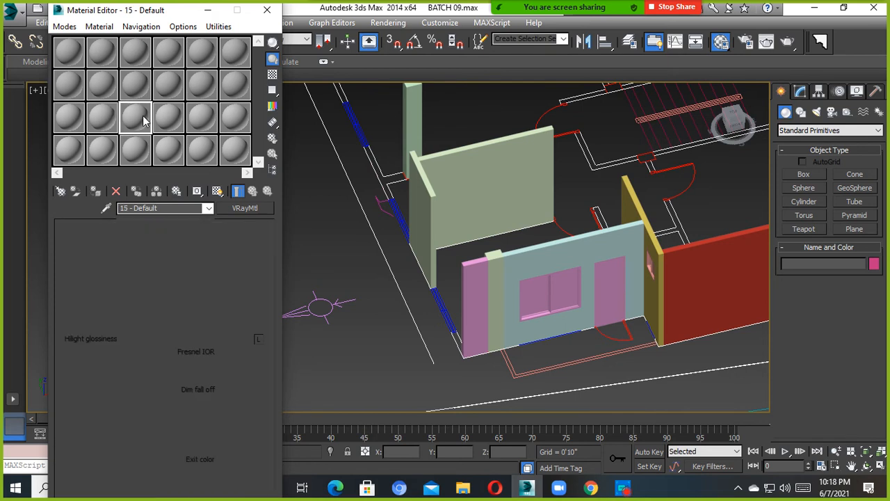
left_click(169, 119)
left_click(199, 116)
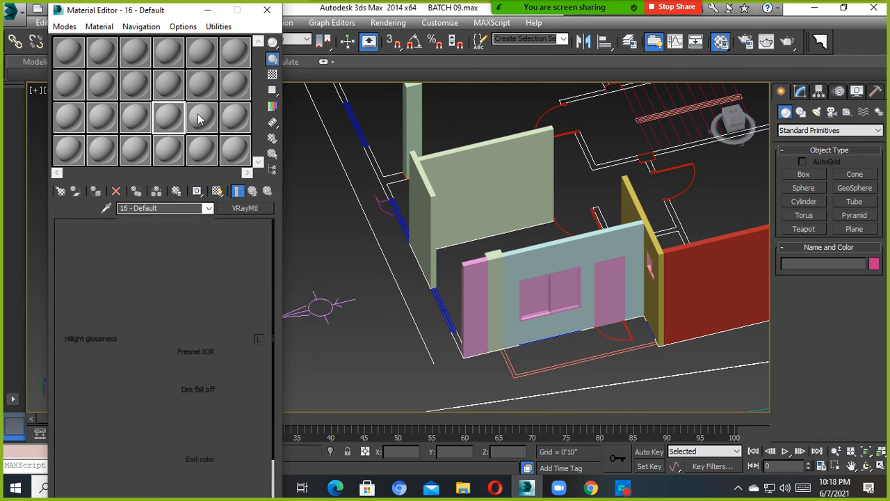
Change the 19 - Default material's type from Standard to VRayMtl
left_click(69, 159)
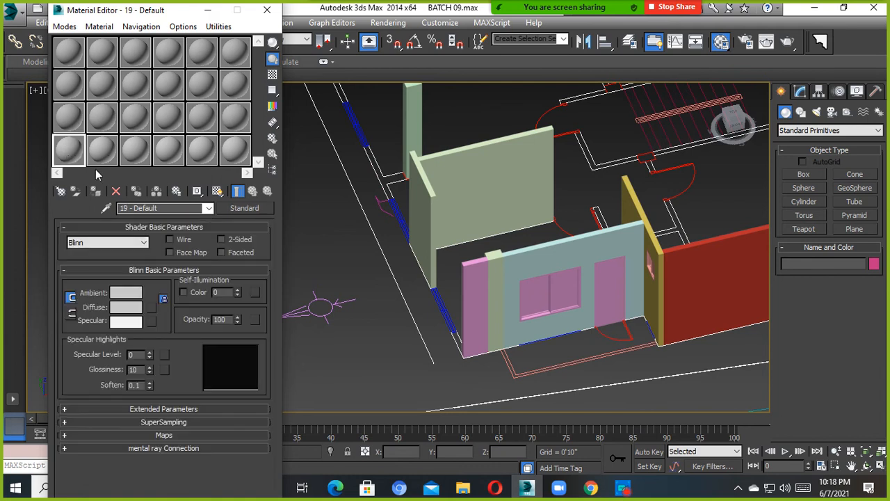
left_click(244, 208)
left_click(368, 354)
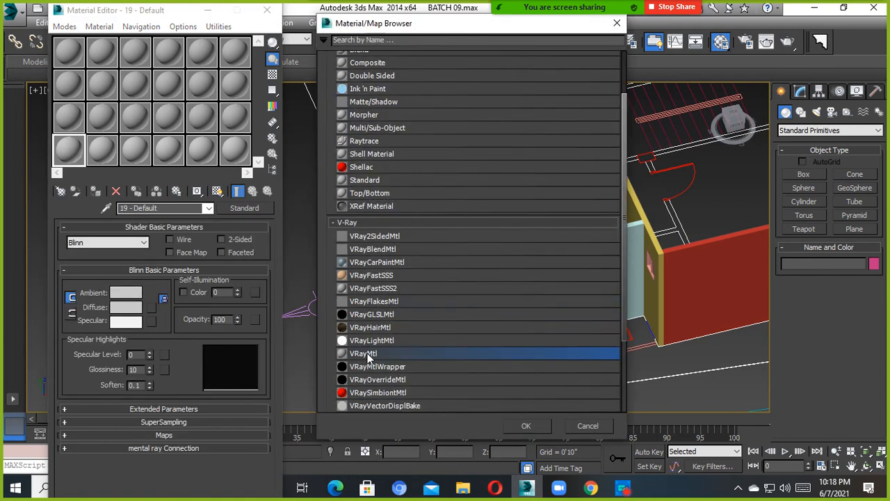
left_click(527, 426)
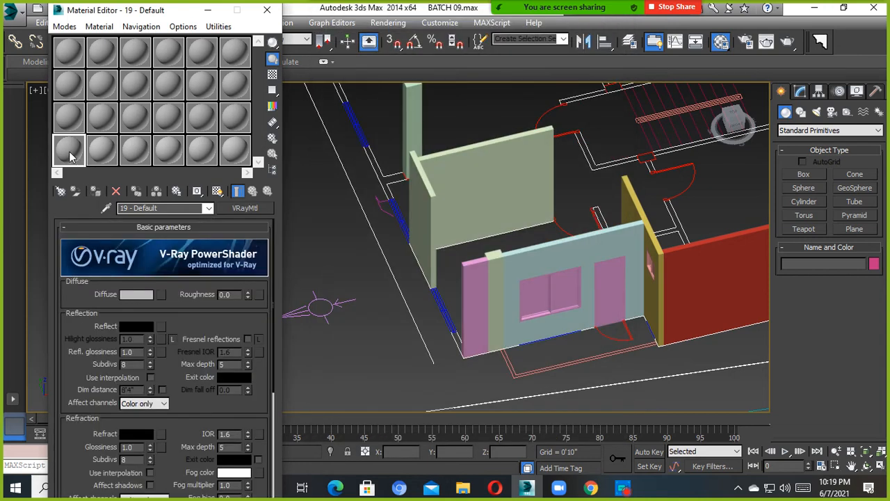
Copy the 19 - Default VRayMtl material into the remaining five sample slots of the fourth row
left_click(99, 143)
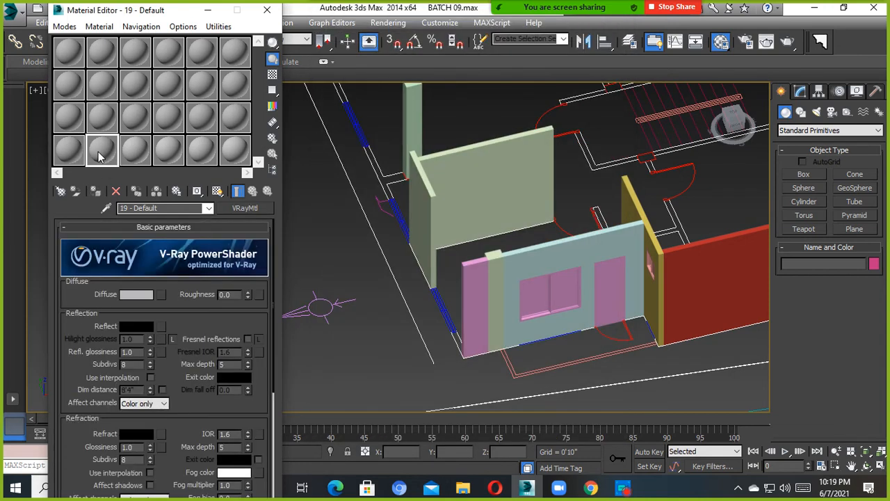
left_click_drag(100, 150, 144, 154)
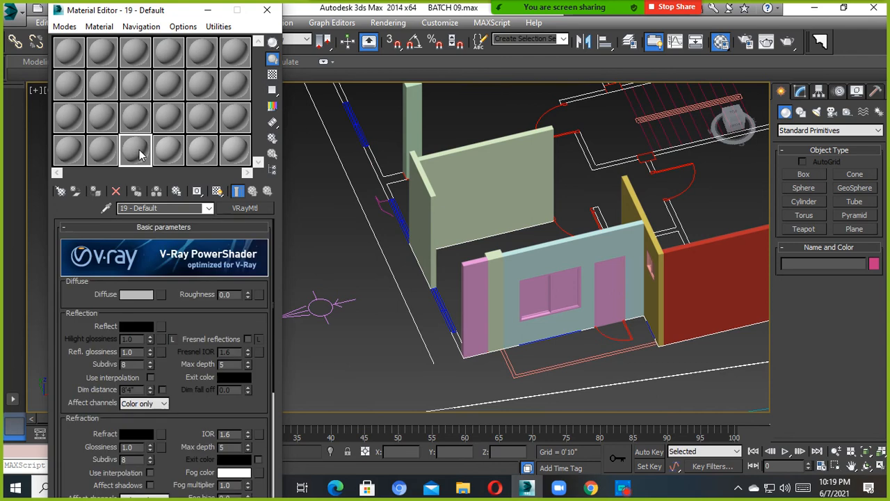
left_click(169, 151)
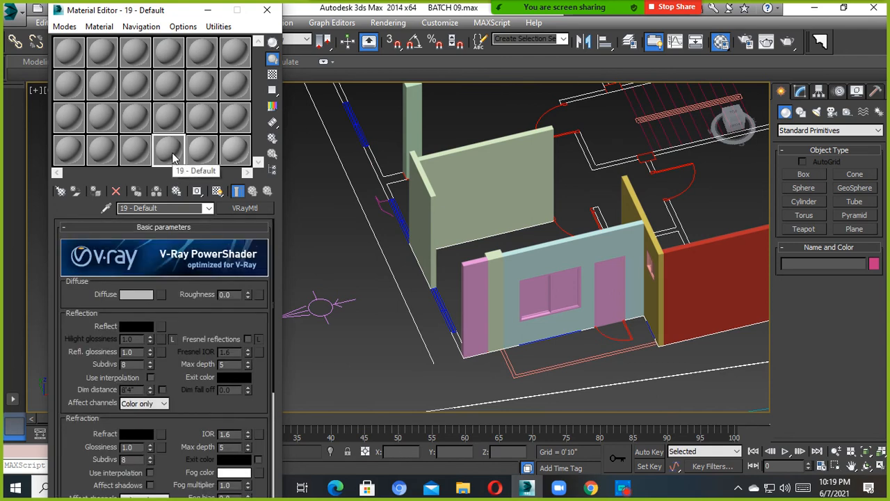
left_click(203, 152)
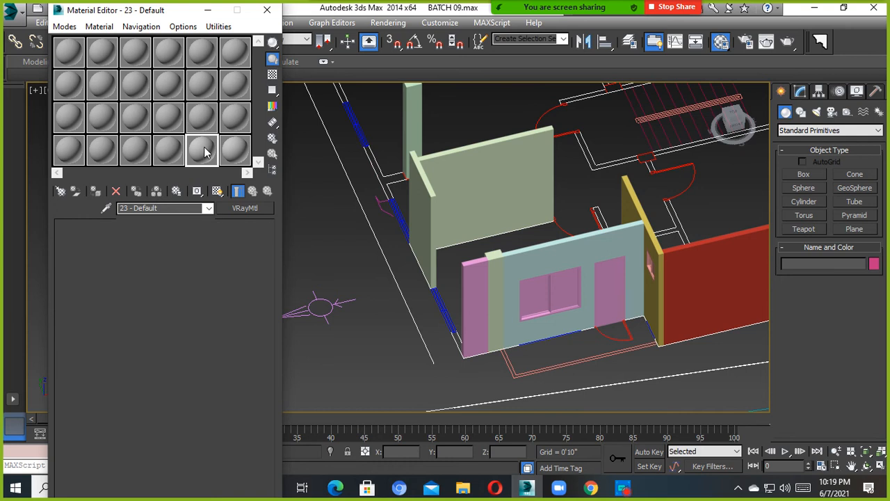
left_click(233, 152)
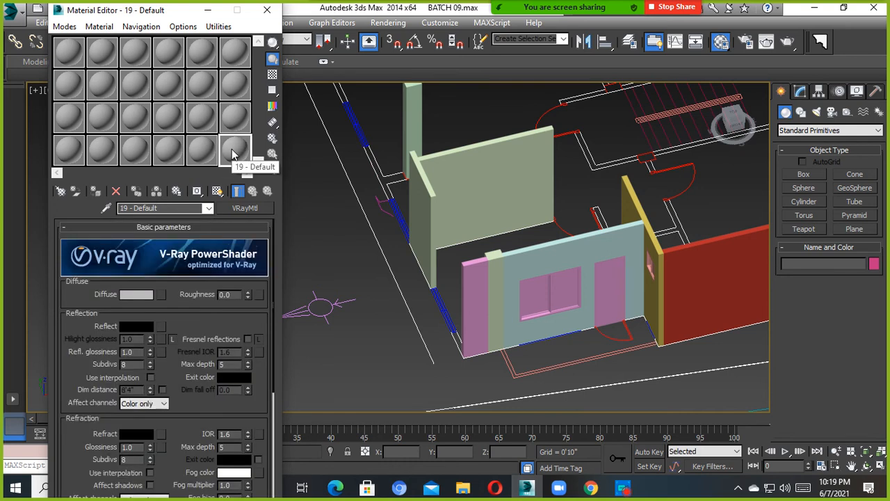
Make the first sample slot, 01 - Default, the active material
mouse_move(151, 12)
left_mouse_down()
mouse_move(143, 6)
mouse_move(148, 13)
left_mouse_up()
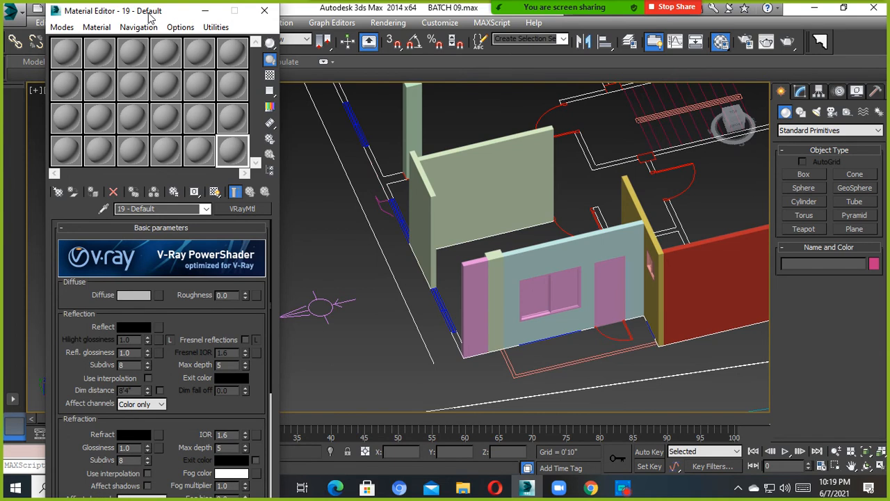
scroll(417, 191, "down", 5)
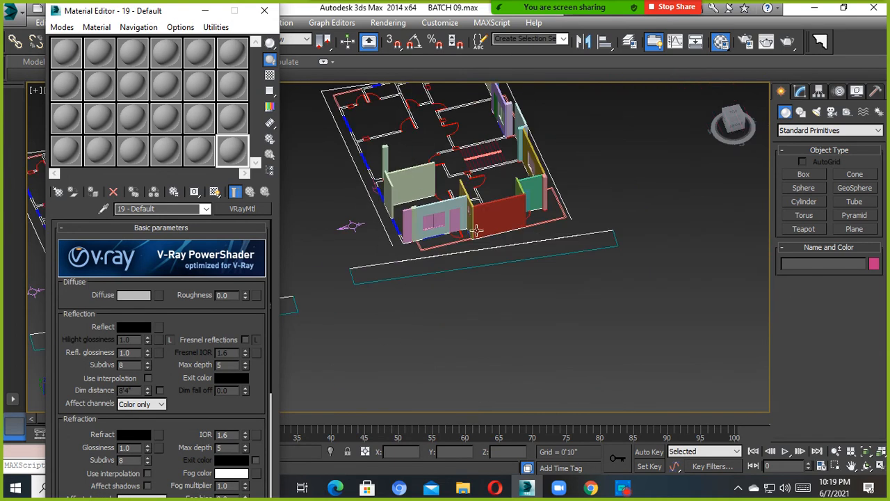
scroll(477, 230, "up", 6)
left_click(72, 61)
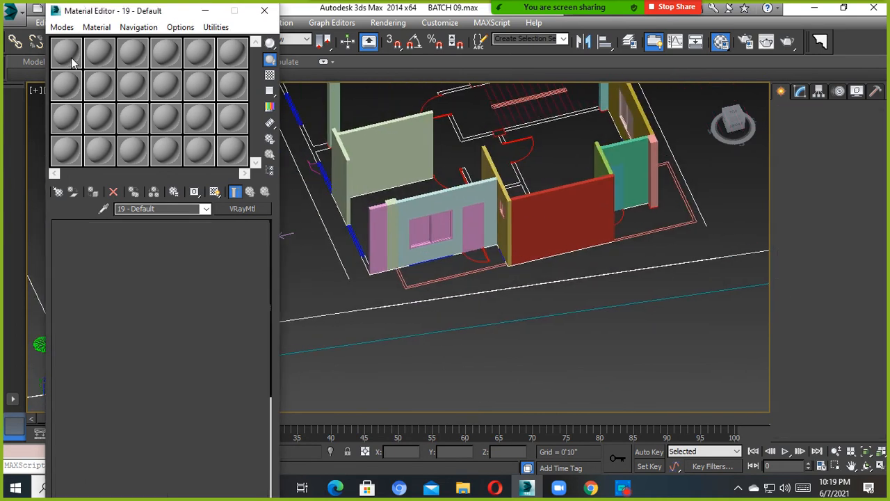
Examine the pale blue front wall around its window and door up close, and select the door panel
scroll(503, 259, "up", 5)
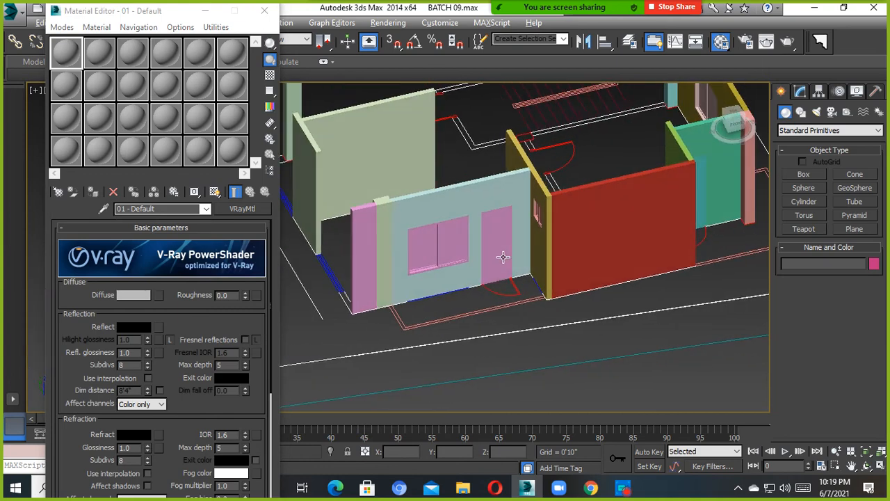
scroll(503, 258, "up", 3)
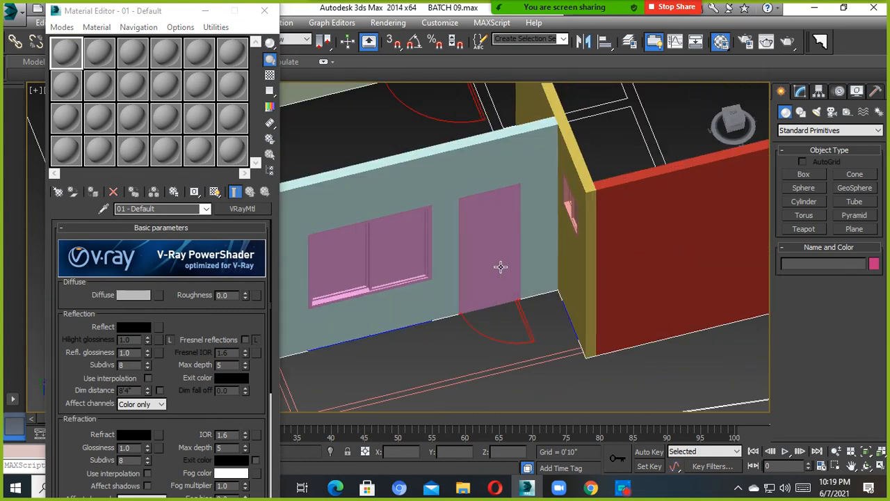
scroll(498, 265, "down", 4)
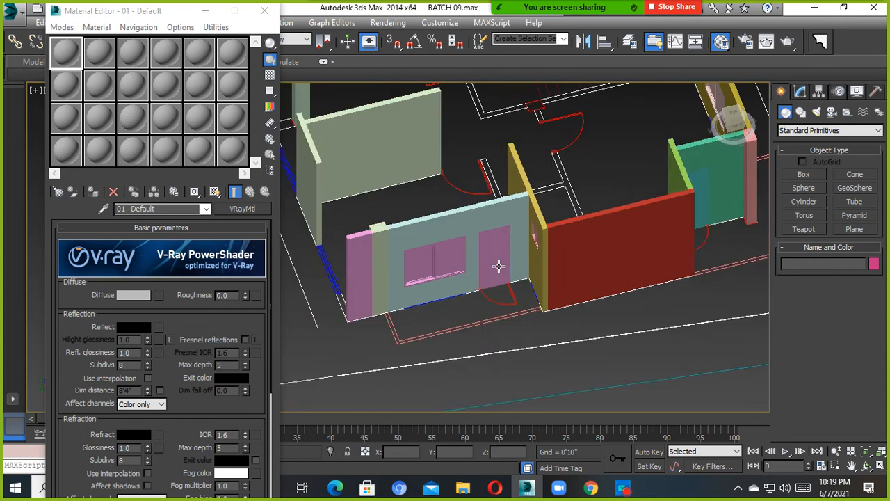
scroll(492, 271, "up", 6)
scroll(487, 278, "down", 5)
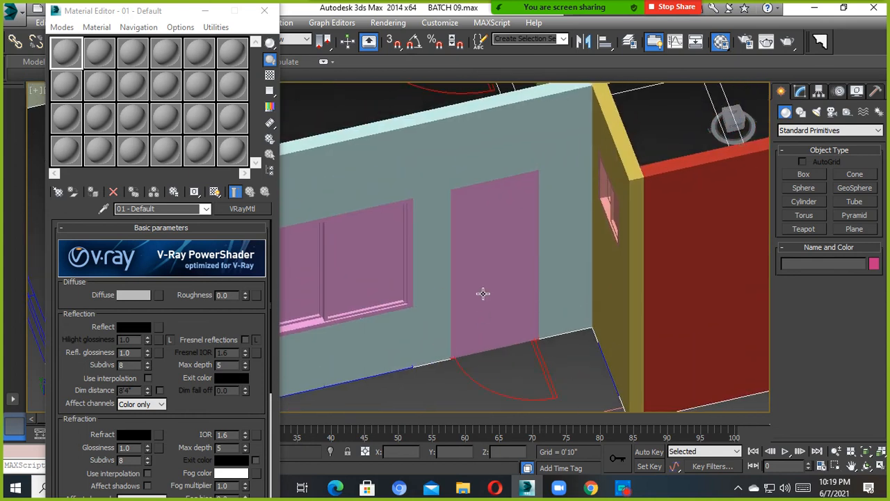
scroll(480, 278, "up", 4)
middle_click_drag(479, 274, 480, 281)
scroll(479, 291, "down", 3)
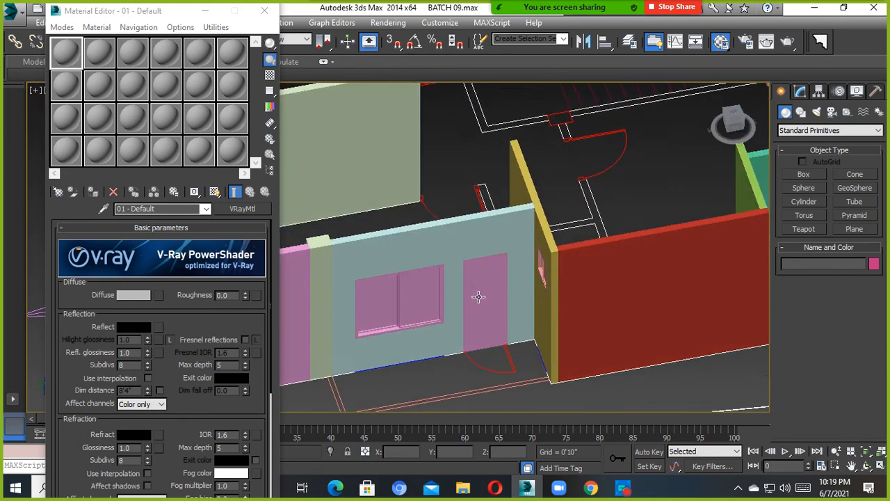
scroll(471, 270, "up", 6)
scroll(498, 263, "down", 3)
scroll(497, 263, "down", 2)
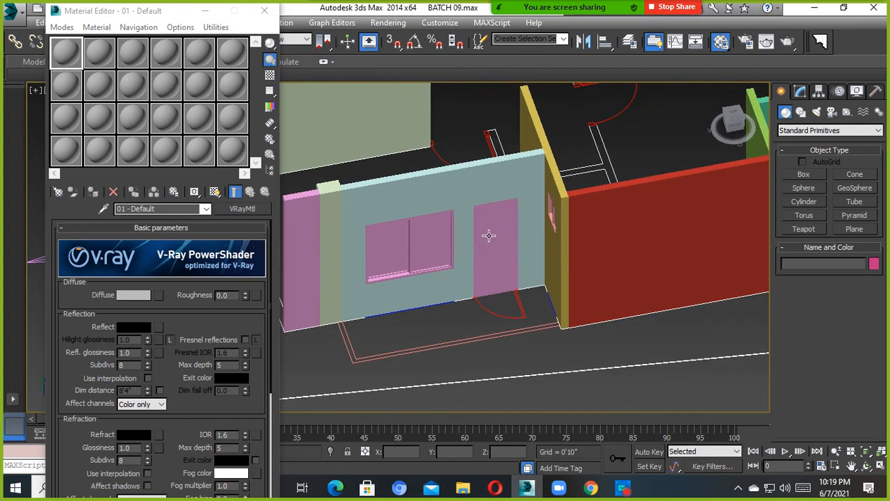
left_click(487, 234)
middle_click_drag(483, 243, 487, 296, "alt")
scroll(487, 296, "up", 8)
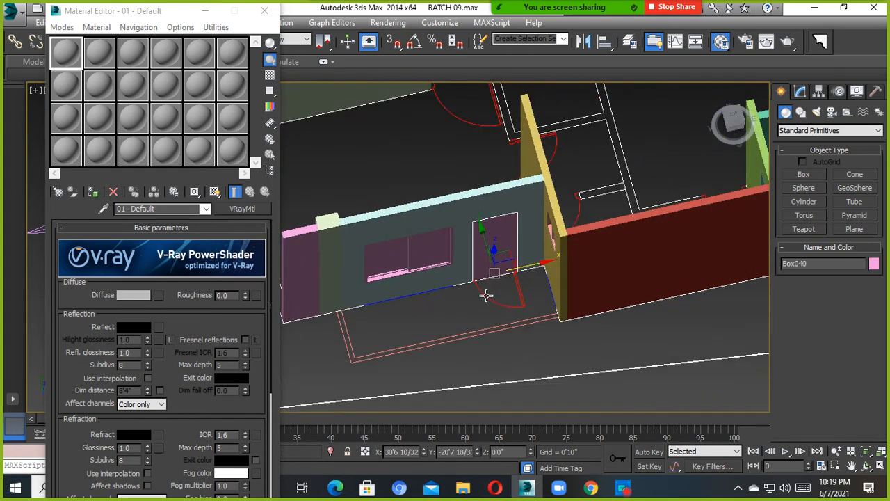
Set the diffuse color of the 01 - Default VRayMtl material to bright yellow
left_click(70, 62)
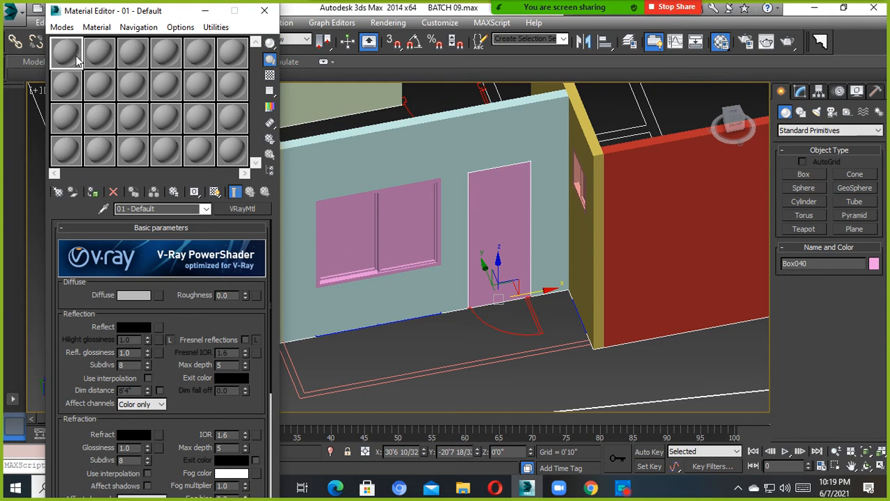
left_click(132, 295)
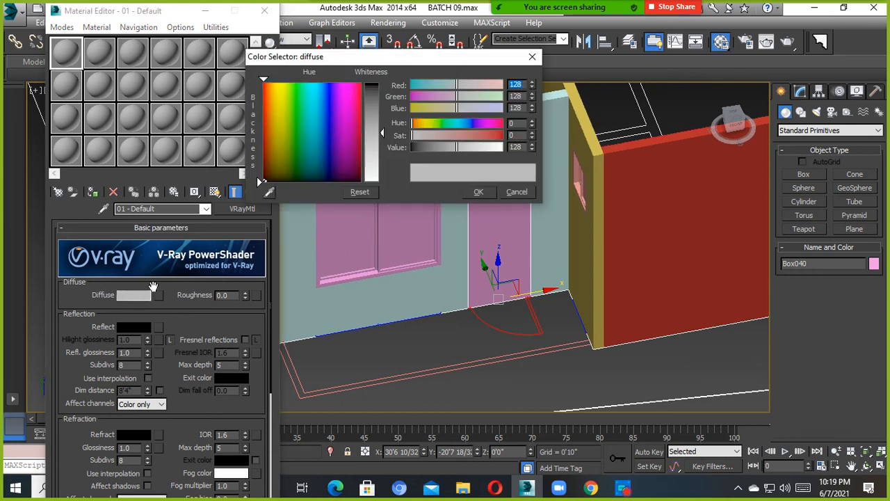
left_click(532, 57)
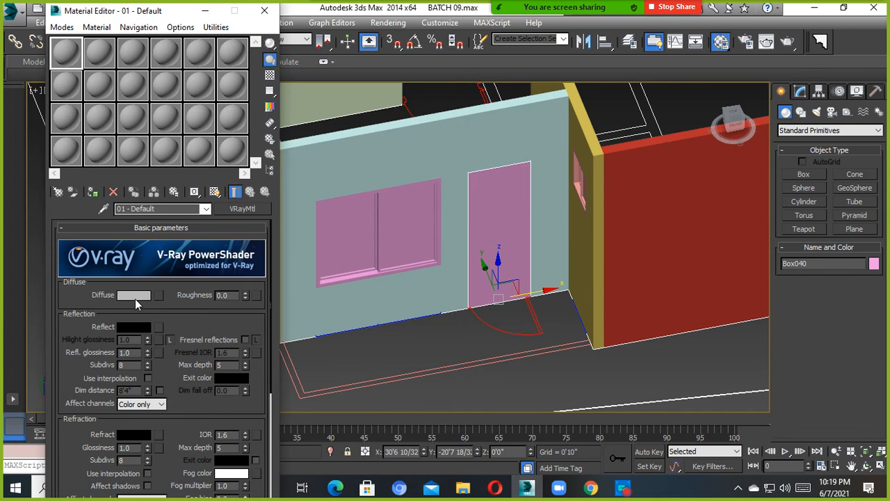
left_click(136, 297)
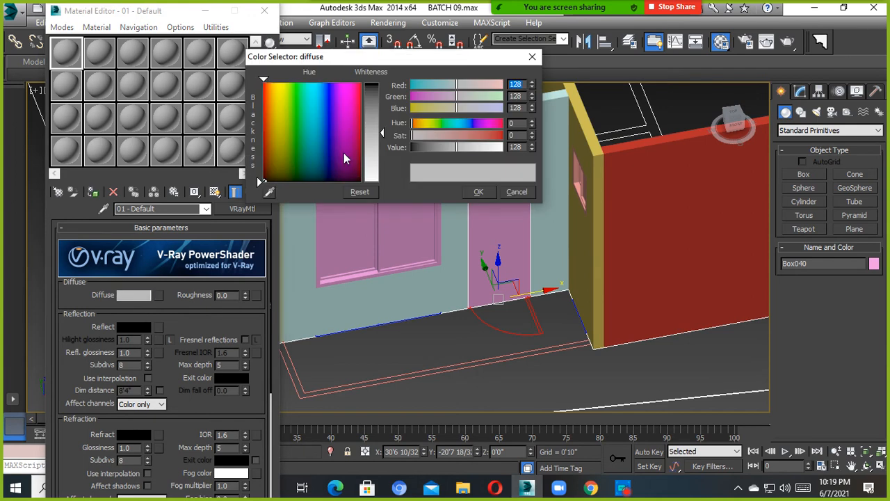
left_click_drag(343, 152, 306, 112)
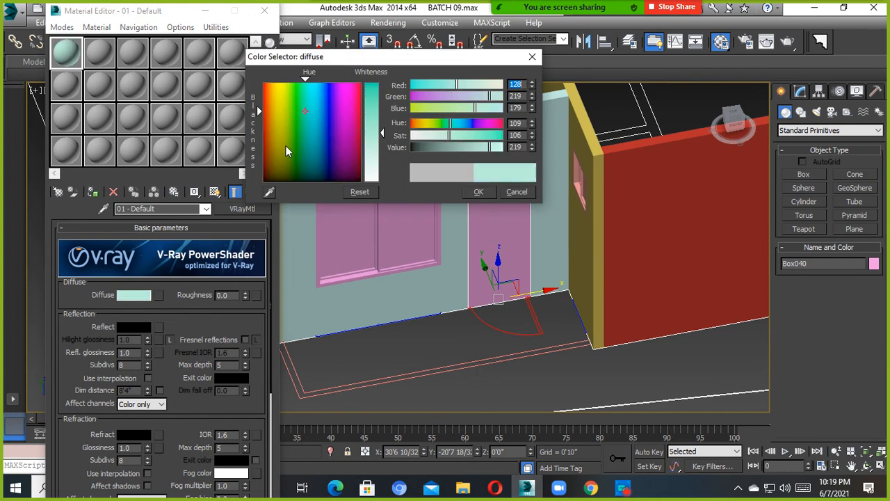
left_click(284, 103)
left_click_drag(384, 134, 382, 90)
mouse_move(342, 112)
left_mouse_down()
mouse_move(312, 138)
mouse_move(311, 158)
left_mouse_up()
left_click_drag(382, 90, 383, 82)
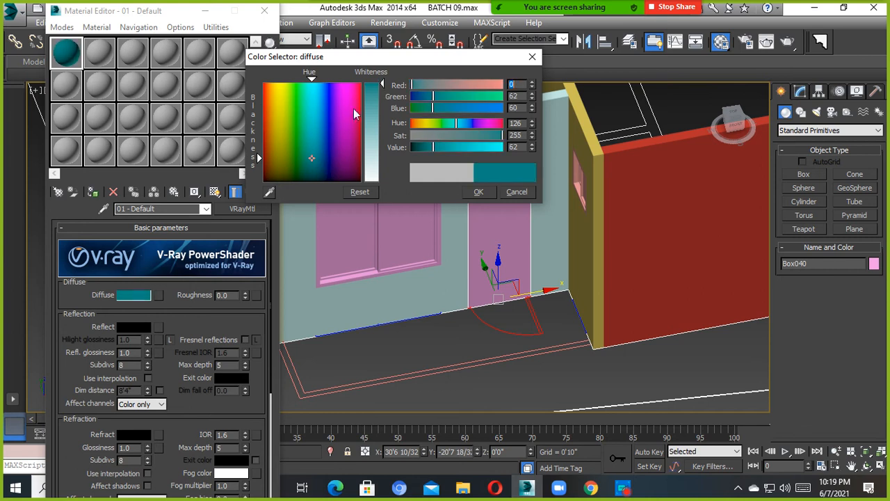
left_click_drag(317, 153, 278, 94)
left_click(476, 194)
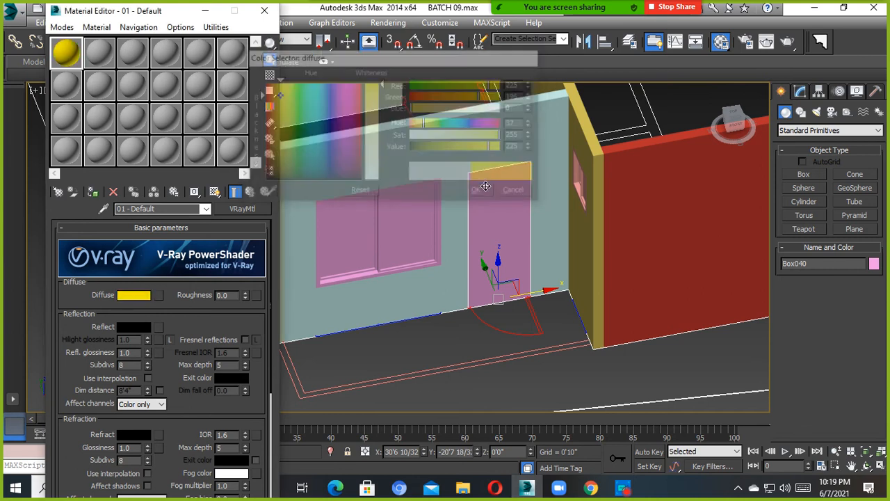
Assign the 01 - Default material to the pale blue front wall that holds the window and door
scroll(492, 186, "down", 3)
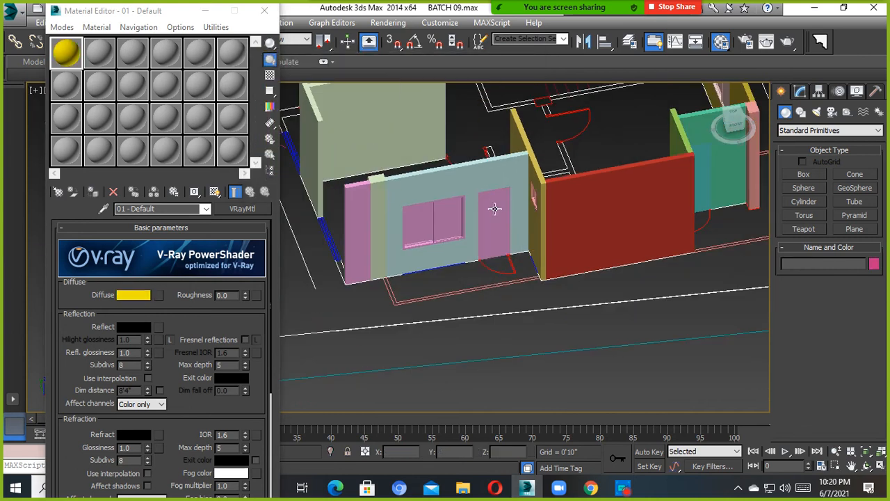
scroll(493, 207, "up", 4)
scroll(491, 210, "down", 5)
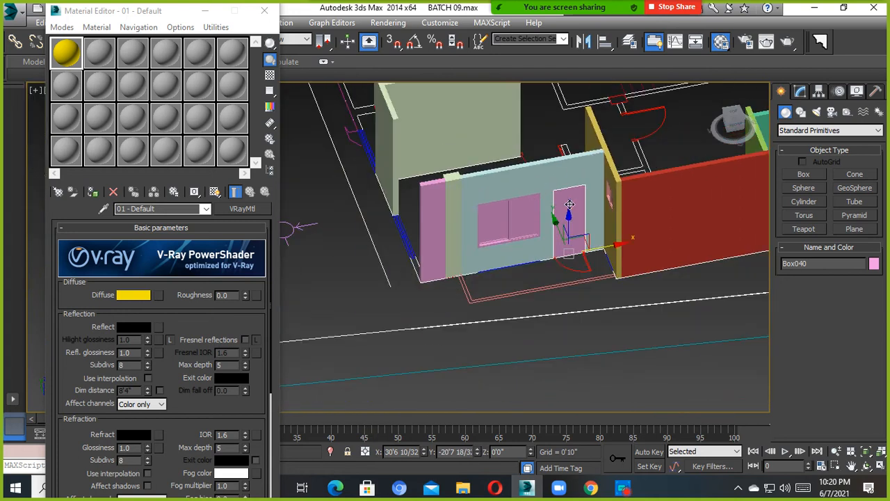
left_click(546, 183)
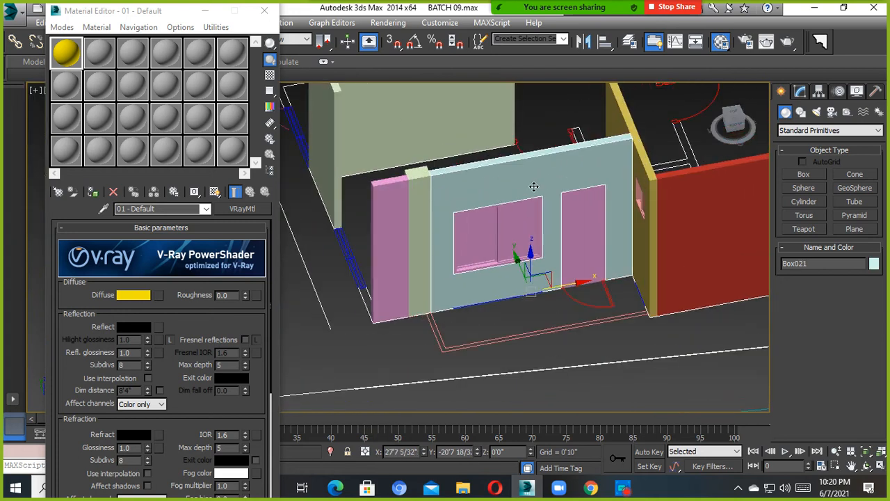
left_click(93, 193)
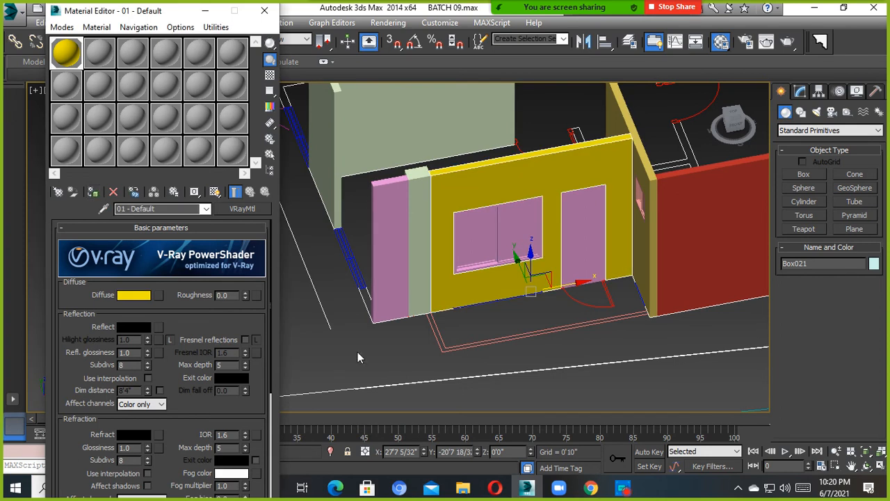
Assign the 01 - Default material to the large red front wall
scroll(471, 283, "up", 5)
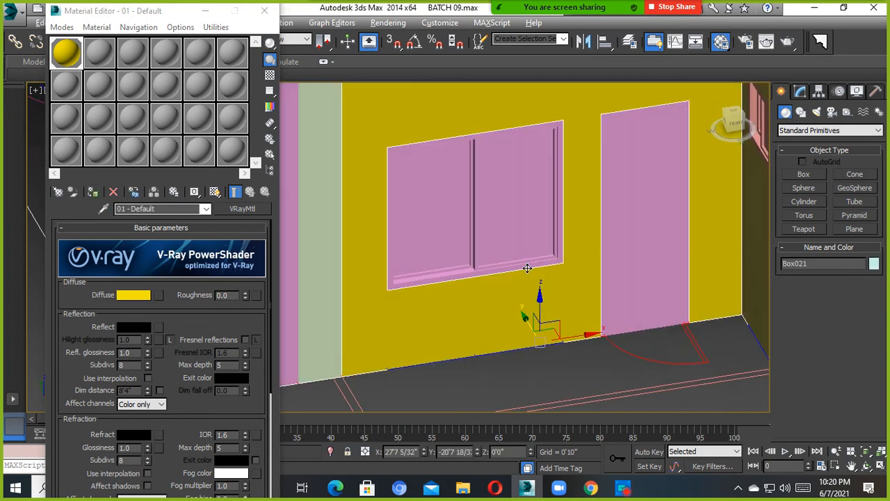
middle_click_drag(527, 268, 571, 248, "alt")
scroll(537, 264, "down", 5)
left_click(570, 249)
scroll(556, 257, "up", 4)
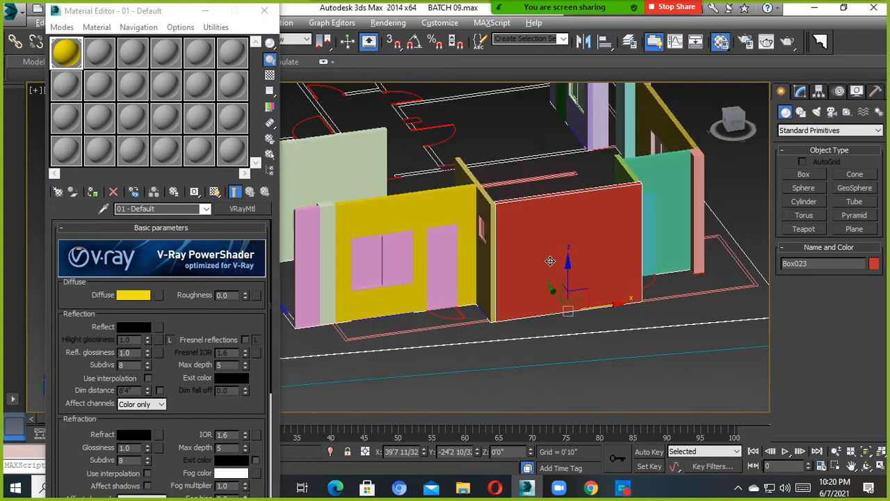
left_click(63, 60)
left_click(93, 194)
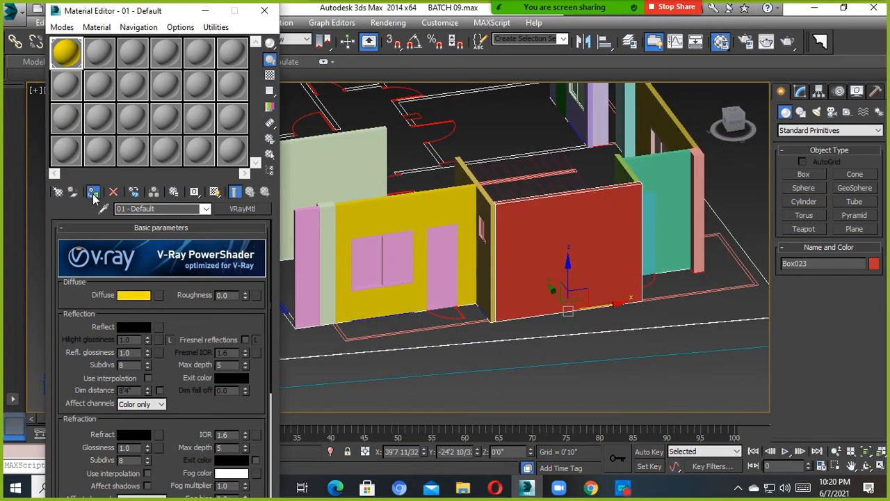
Assign the 01 - Default material to the side wall with the small window and the two narrow wall pieces at the front wall's end
middle_click_drag(562, 355, 499, 278, "alt")
left_click(487, 255)
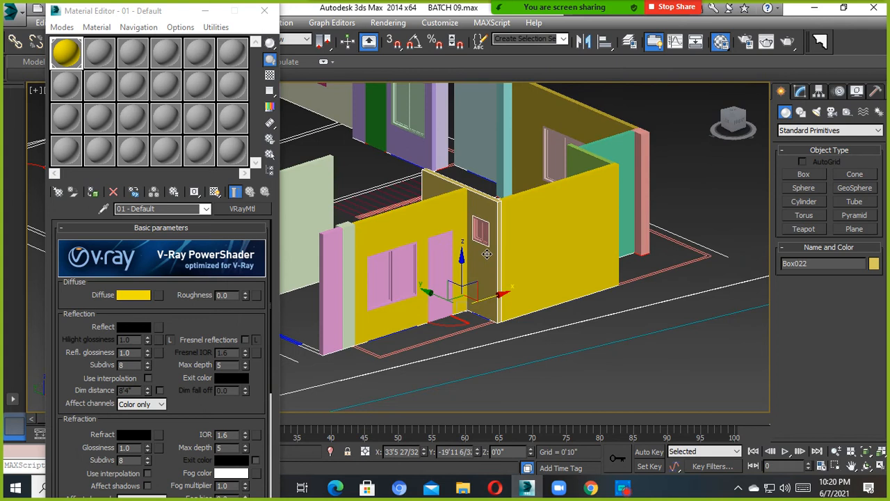
left_click(349, 279, "ctrl")
left_click(344, 260, "ctrl")
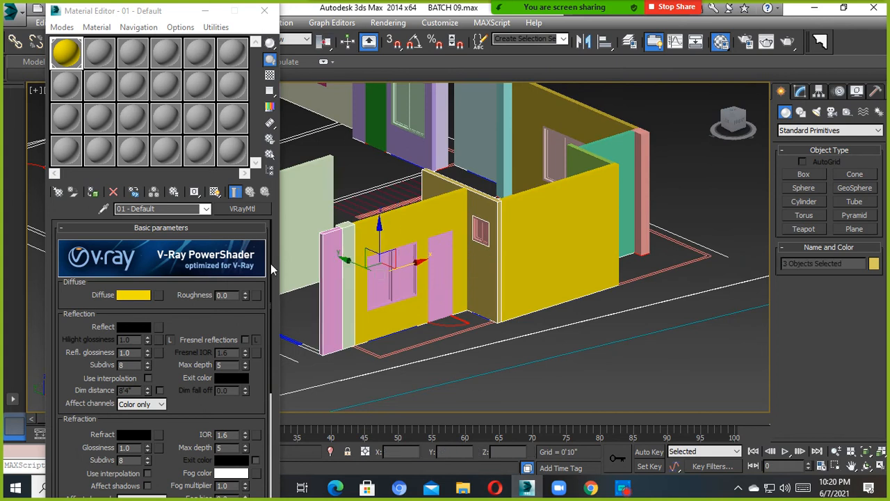
left_click(93, 193)
left_click(616, 373)
Select the front wall's sliding window and change the 01 - Default material's diffuse color to dark blue
left_click(407, 277)
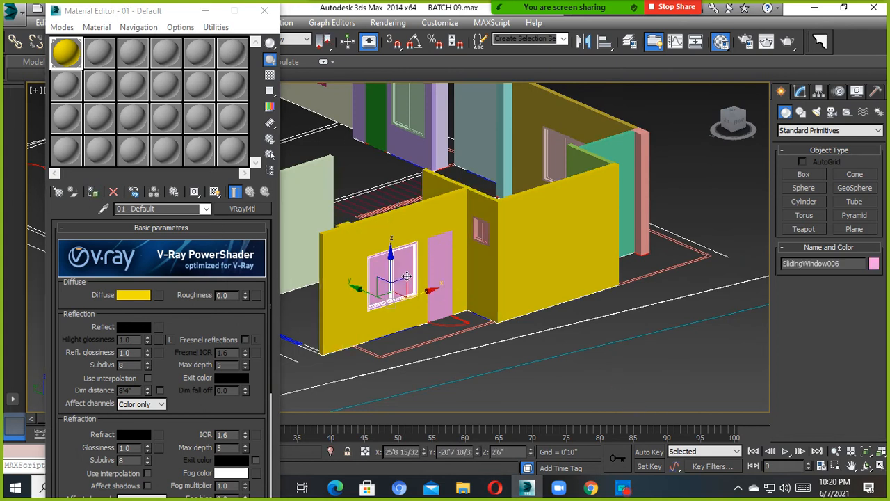
mouse_move(479, 273)
middle_mouse_down("alt")
mouse_move(479, 262)
mouse_move(515, 259)
mouse_move(477, 270)
mouse_move(548, 272)
mouse_move(479, 274)
middle_mouse_up("alt")
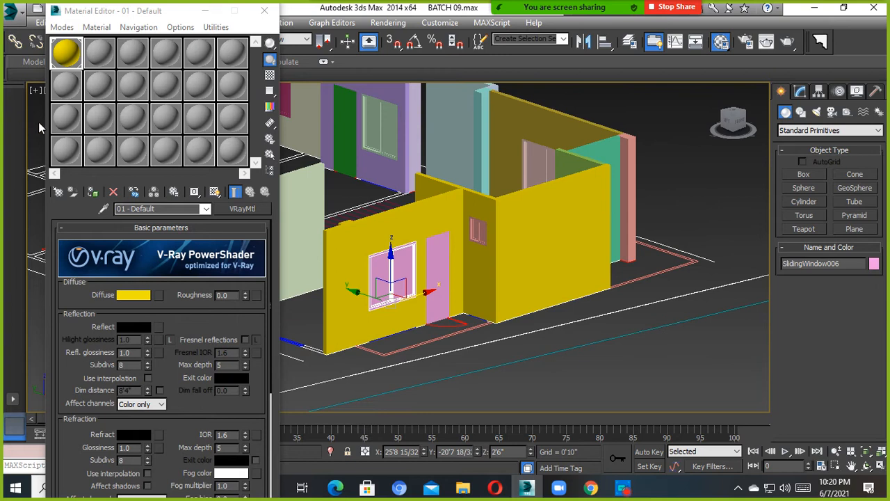
left_click(125, 295)
left_click_drag(426, 60, 824, 96)
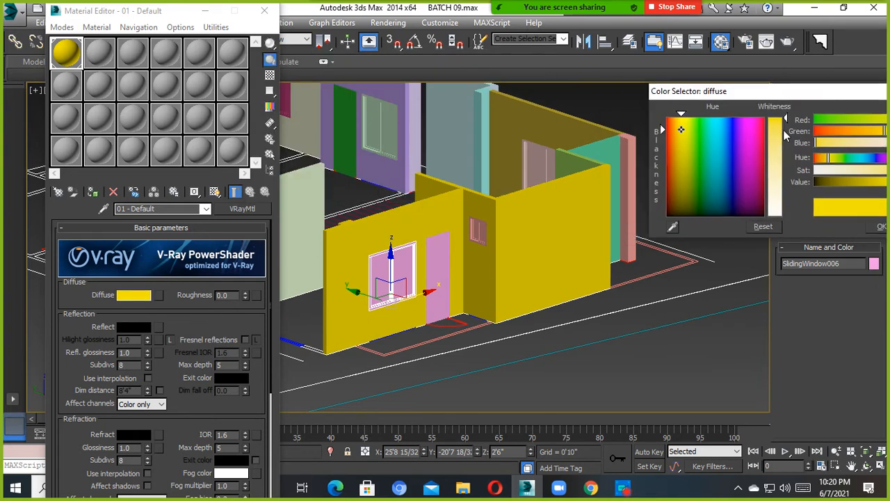
left_click_drag(783, 130, 784, 170)
left_click_drag(727, 169, 681, 116)
left_click_drag(785, 170, 784, 117)
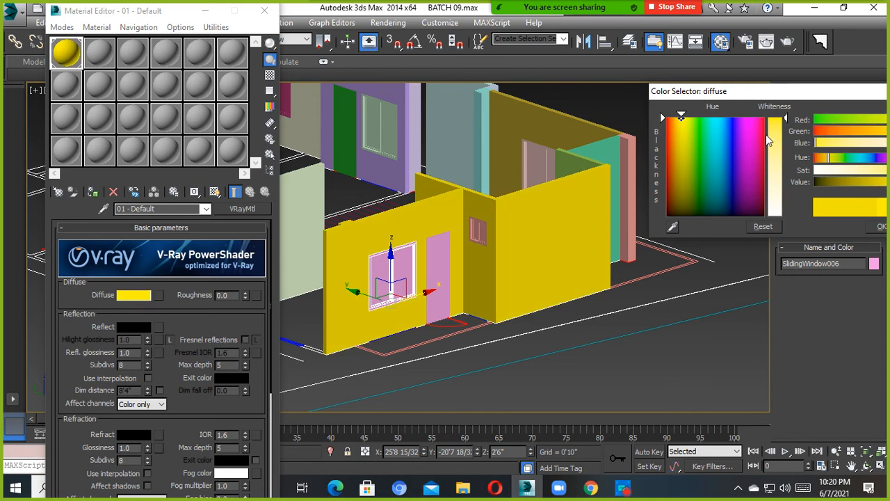
left_click_drag(727, 170, 729, 192)
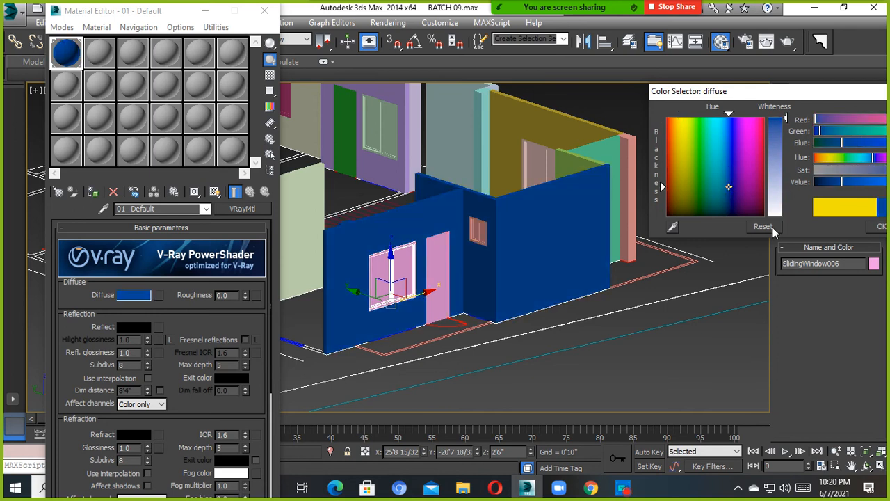
left_click(881, 226)
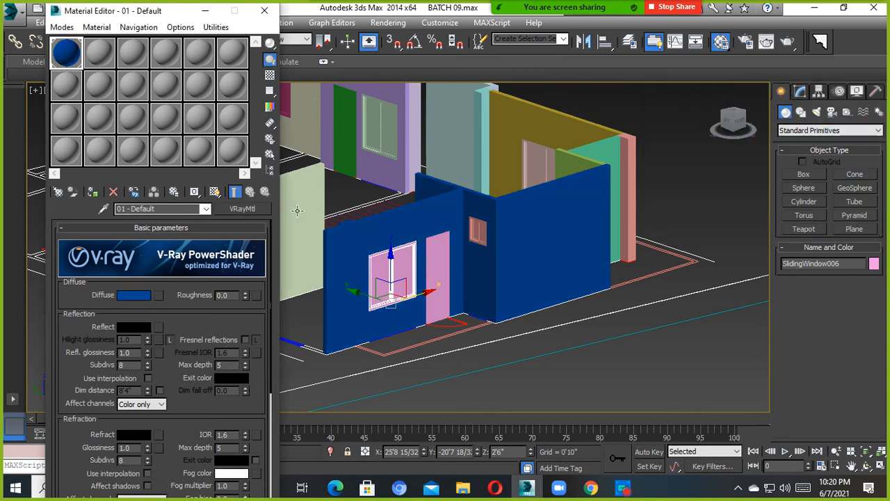
Change the diffuse color of the 01 - Default material to a medium teal green
left_click(139, 299)
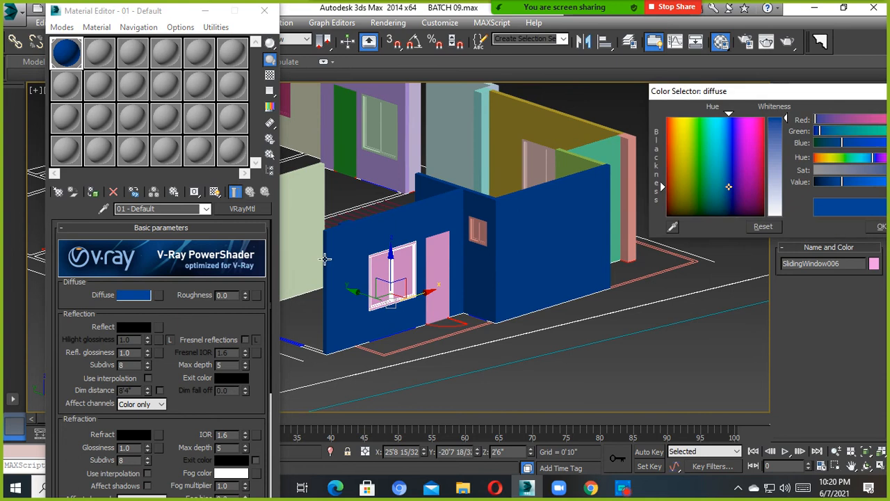
left_click_drag(730, 192, 694, 146)
left_click_drag(723, 181, 706, 153)
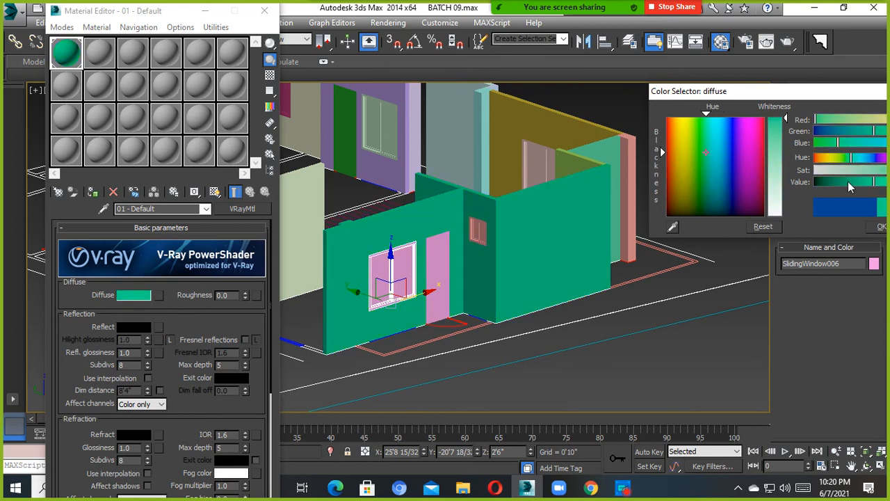
left_click(881, 227)
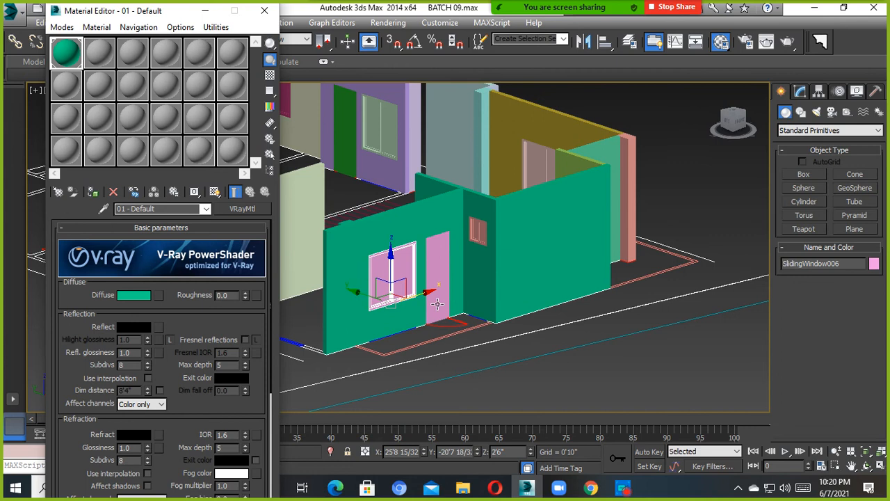
Select the pink door box beside the front wall's sliding window and make 02 - Default the active material
middle_click_drag(438, 304, 436, 278)
left_click(264, 10)
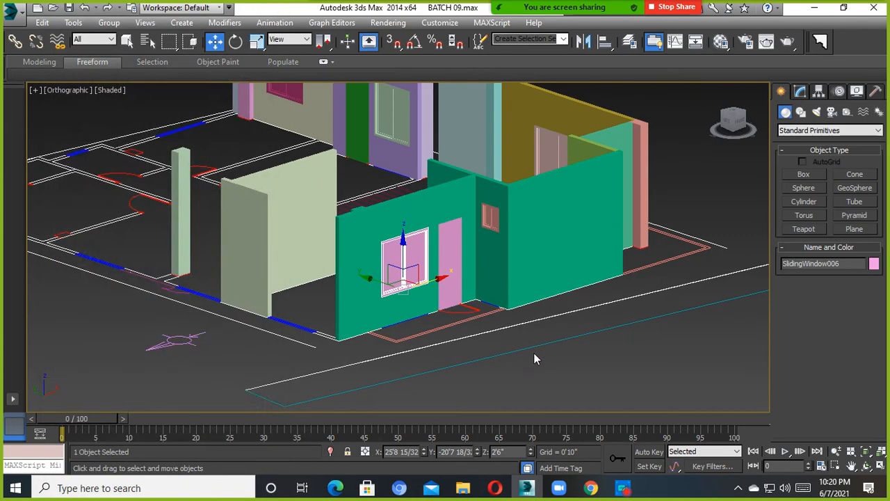
left_click(447, 272)
scroll(444, 278, "up", 5)
scroll(445, 278, "down", 10)
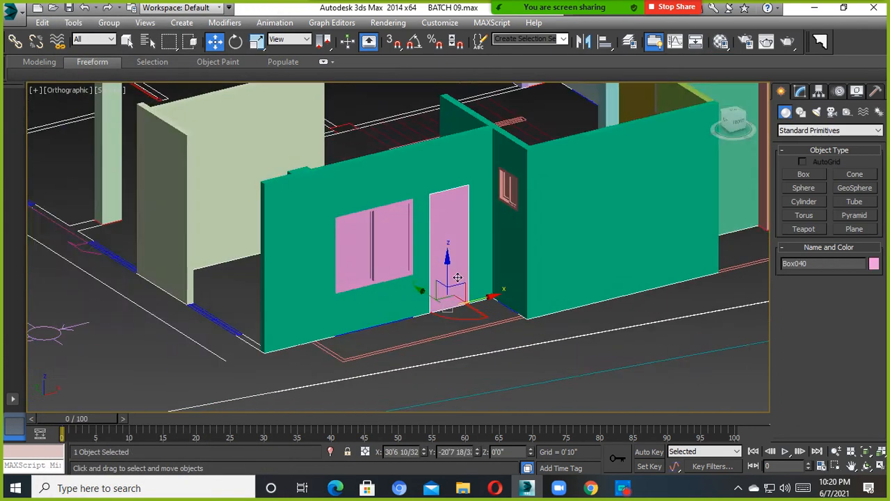
key("m")
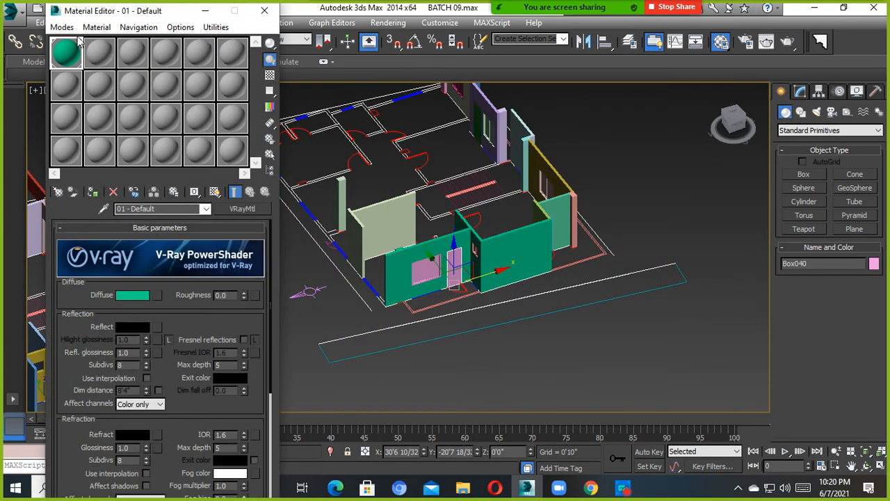
scroll(449, 298, "up", 10)
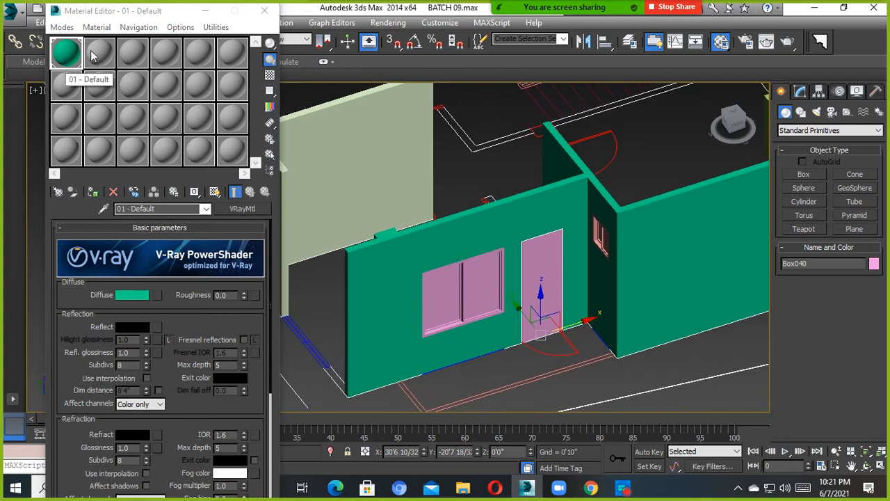
left_click(98, 54)
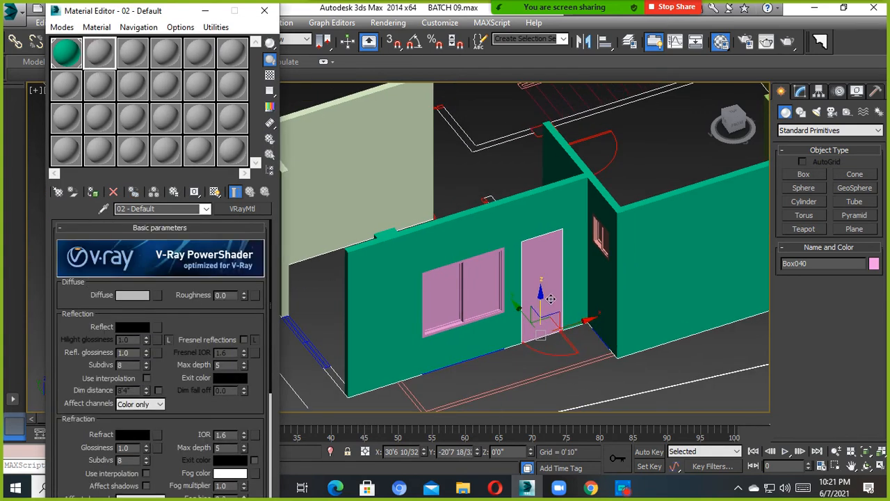
Add a Bitmap map to the diffuse channel of the 02 - Default material
left_click(157, 295)
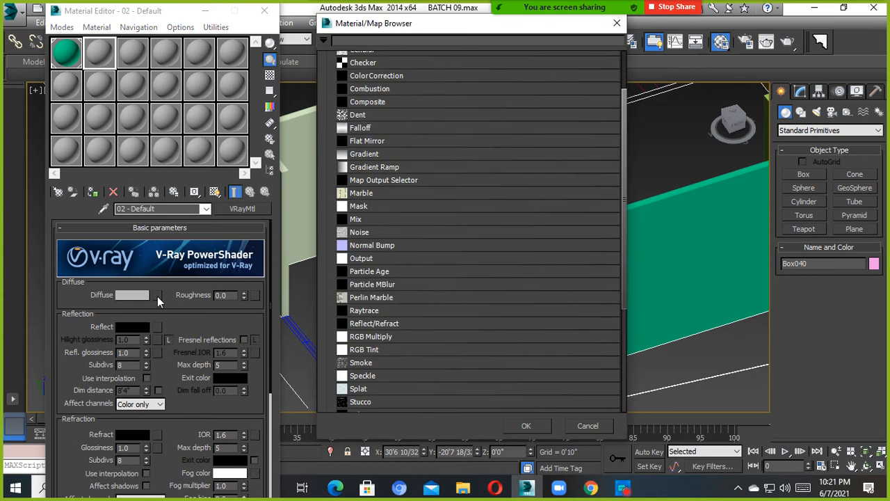
scroll(428, 181, "up", 2)
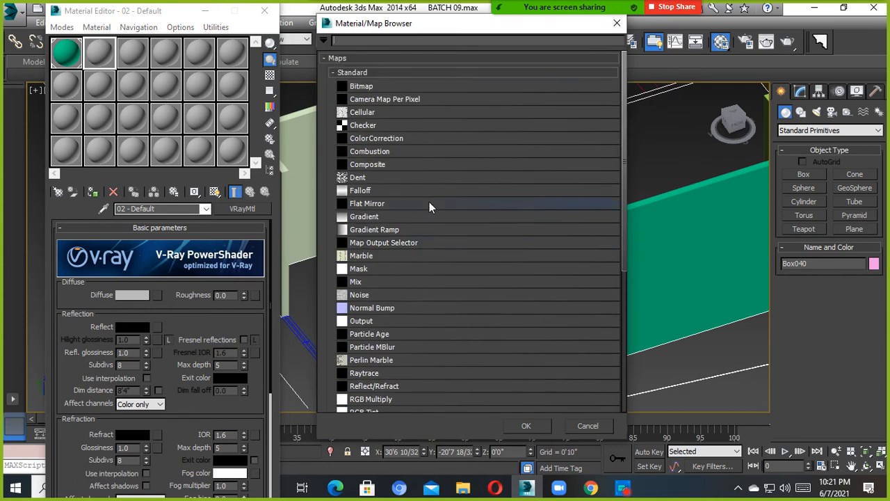
left_click(370, 86)
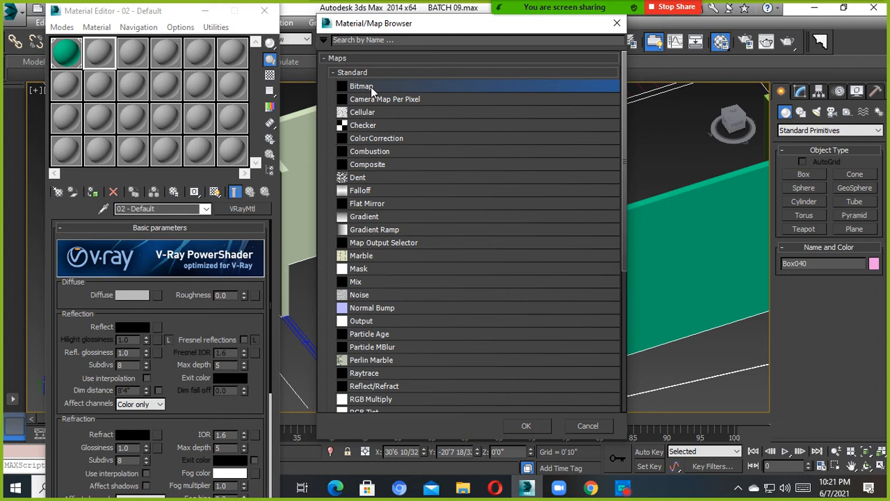
left_click(526, 426)
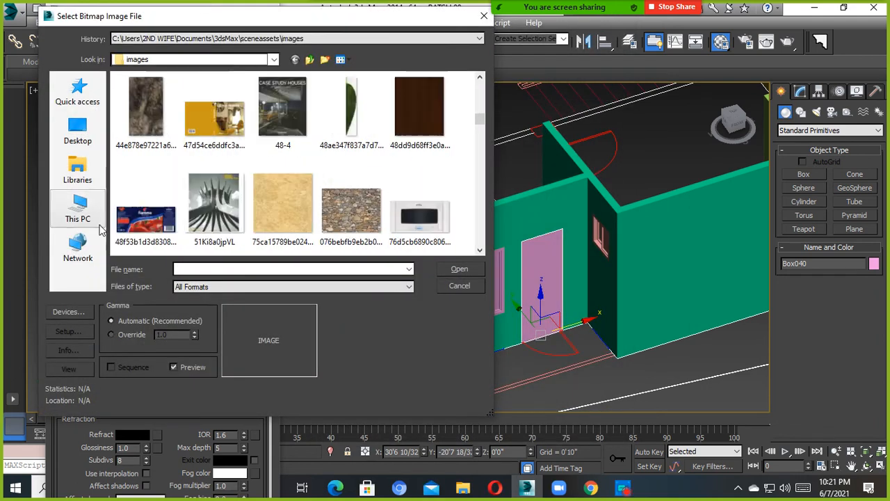
Browse for the bitmap image on the collected work (G:) drive, in SHAILPIK LTD, furniturer, 45.wooden door picture
left_click(77, 209)
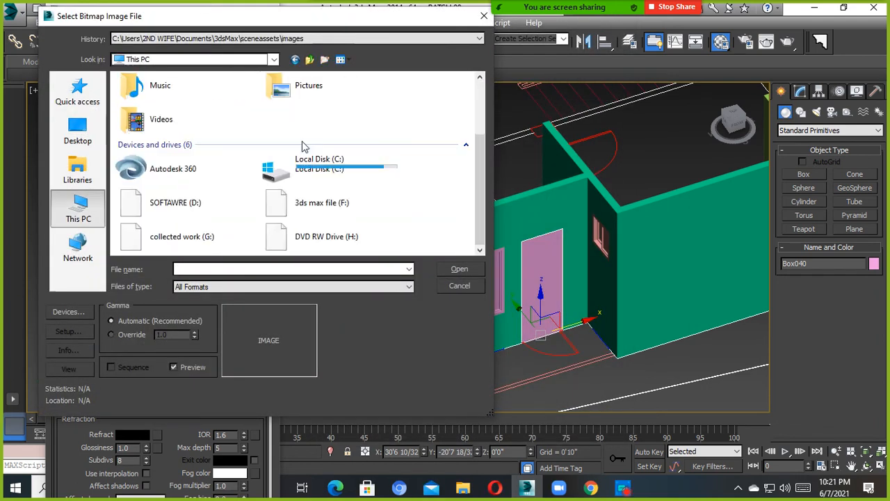
double_click(176, 236)
double_click(185, 192)
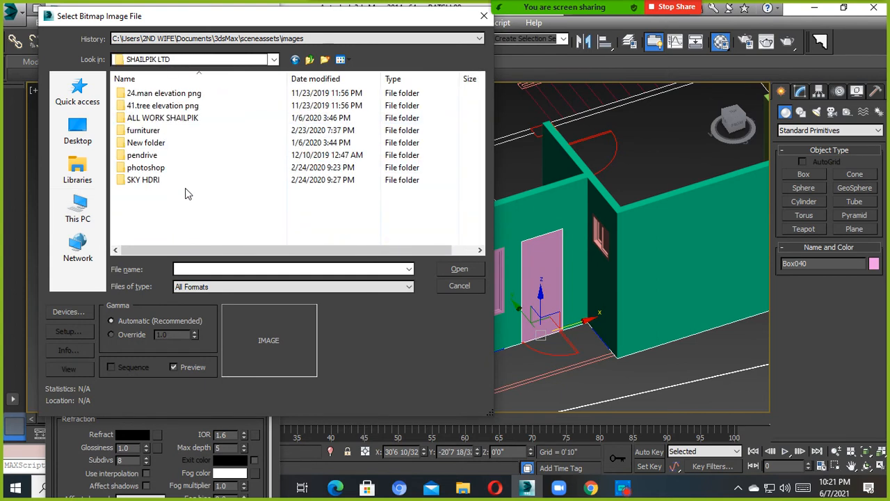
double_click(154, 133)
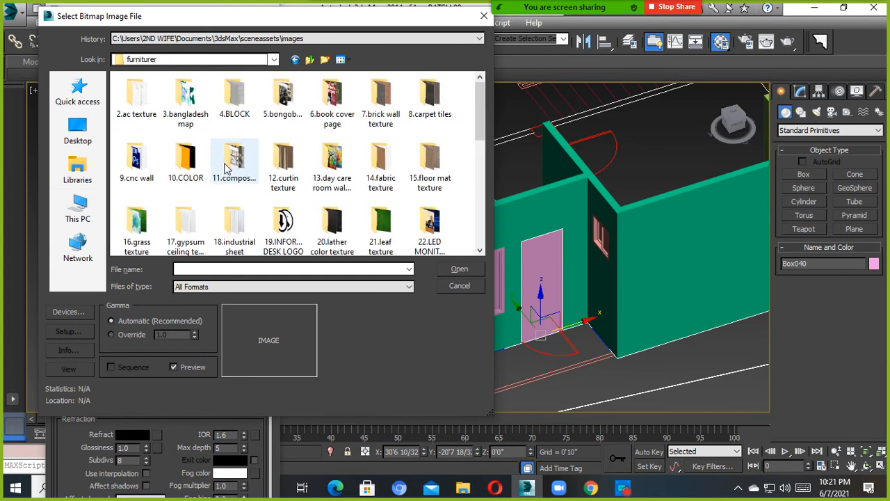
scroll(416, 182, "down", 1)
scroll(416, 183, "up", 1)
scroll(263, 170, "down", 3)
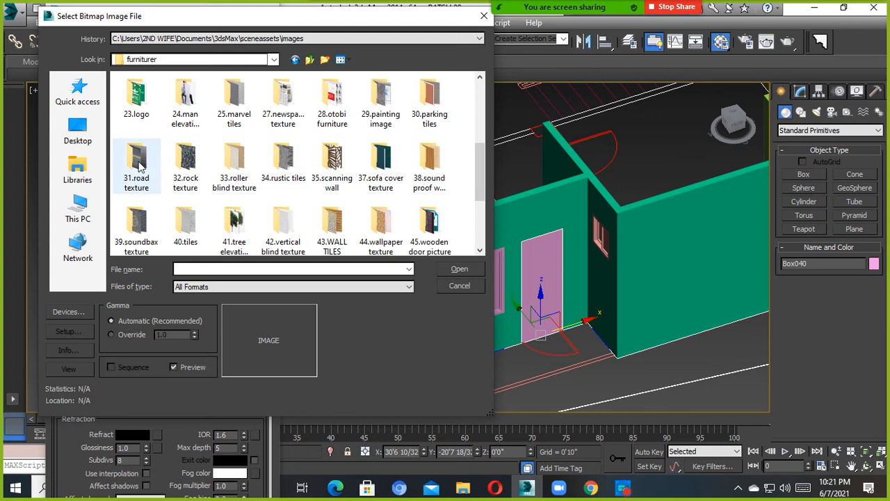
scroll(428, 117, "down", 2)
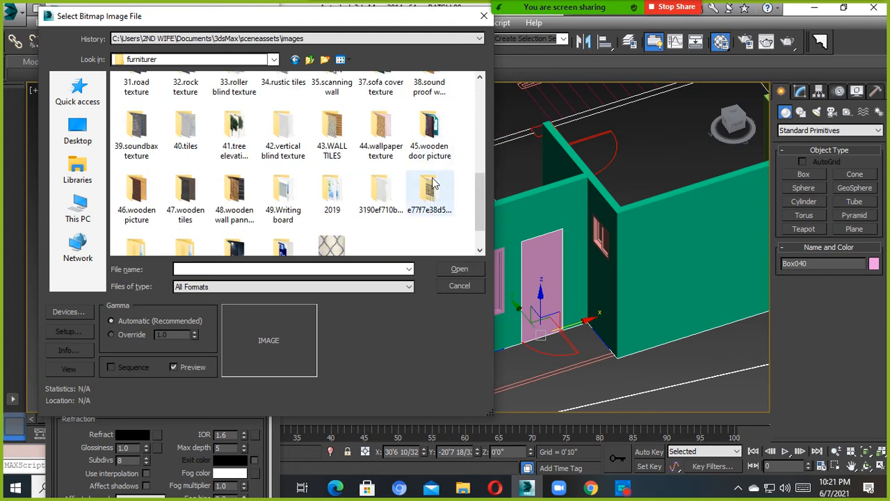
double_click(429, 126)
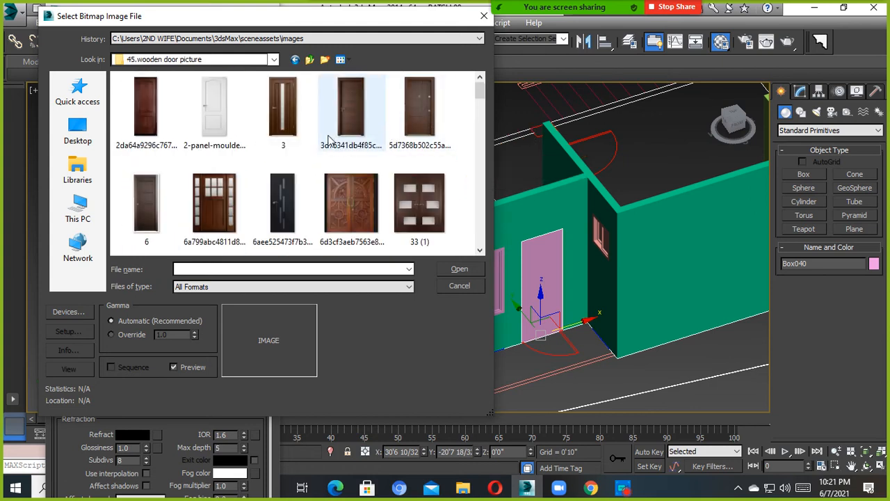
Load the wooden door image 4444444444.jpg as the diffuse bitmap
scroll(411, 165, "down", 2)
scroll(223, 143, "down", 2)
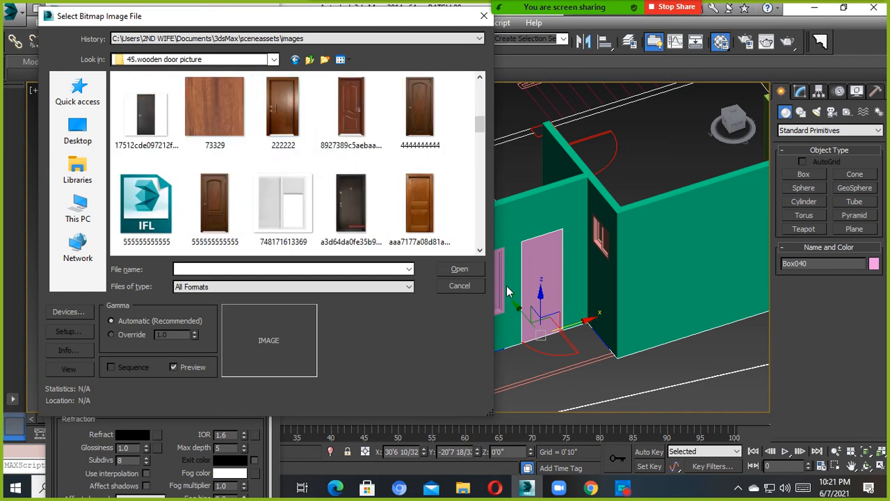
left_click(414, 109)
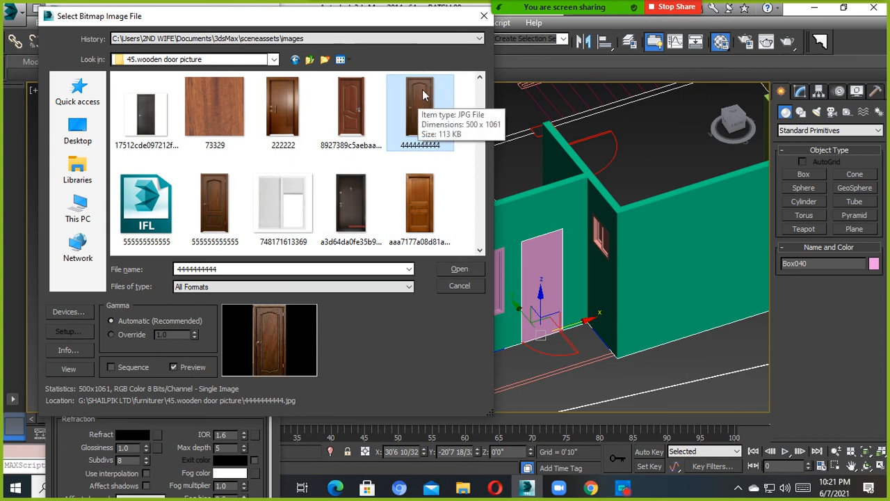
left_click(456, 269)
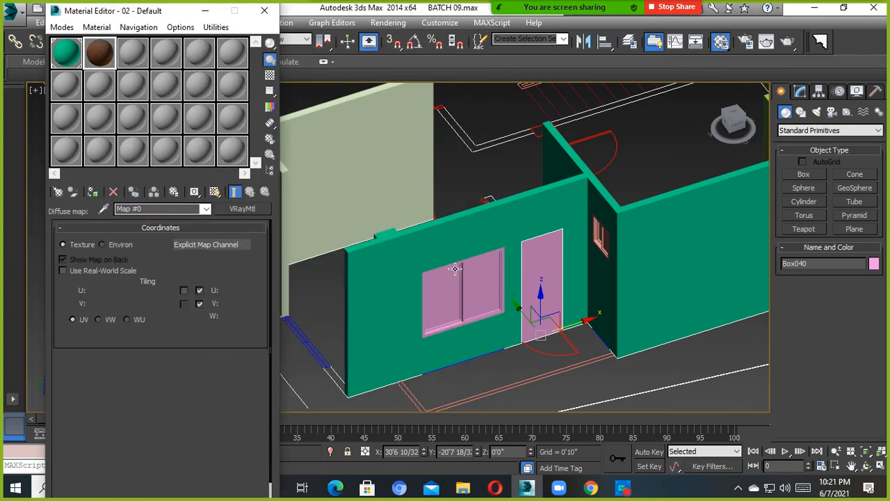
Inspect the wooden door material in an enlarged sample preview, and close the preview
double_click(98, 55)
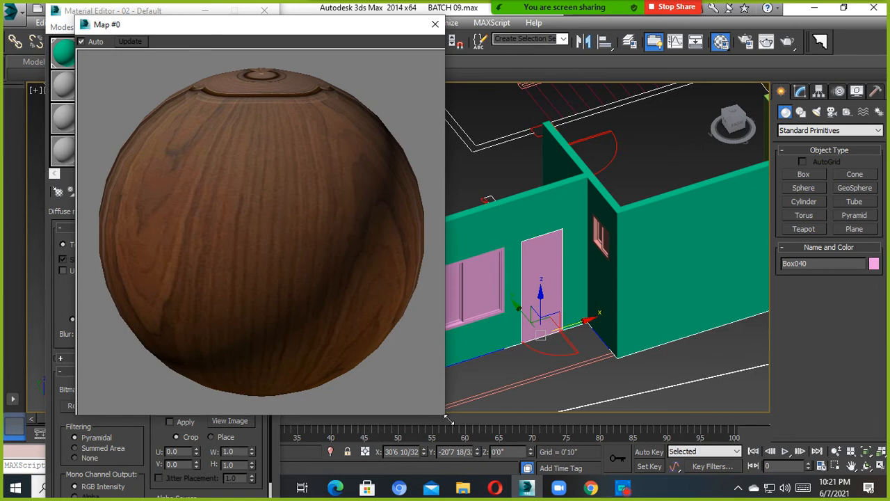
left_click_drag(444, 414, 621, 474)
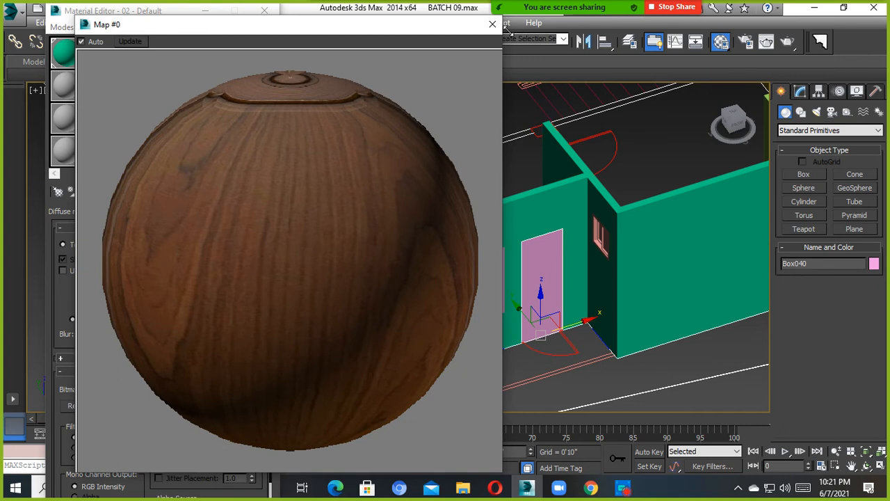
left_click_drag(415, 32, 398, 21)
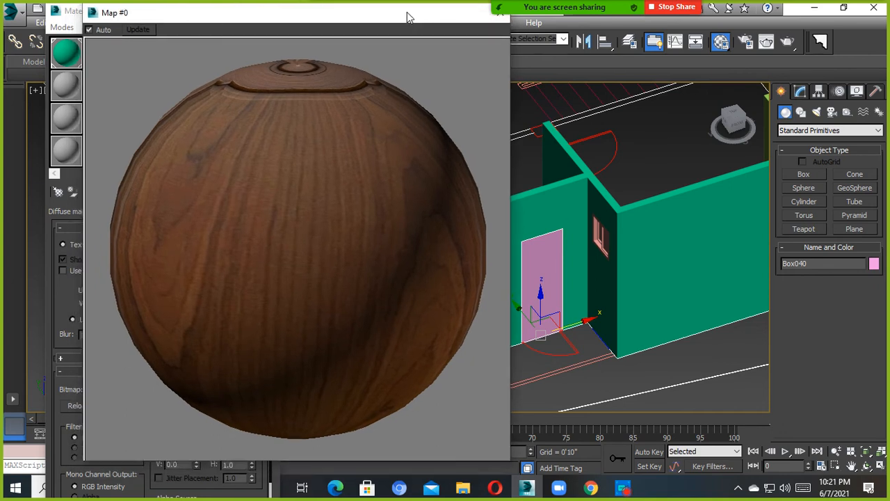
left_click(475, 13)
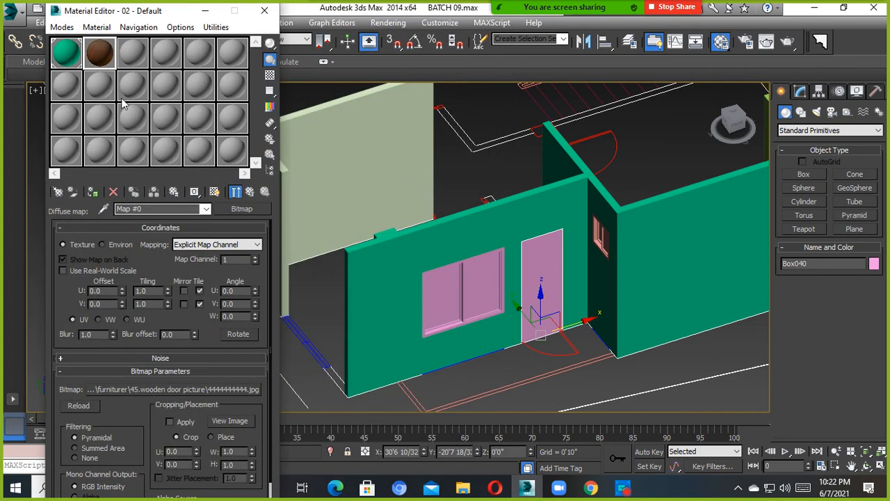
Assign the 02 - Default material to the selected door box and show its texture in the viewport
left_click(92, 193)
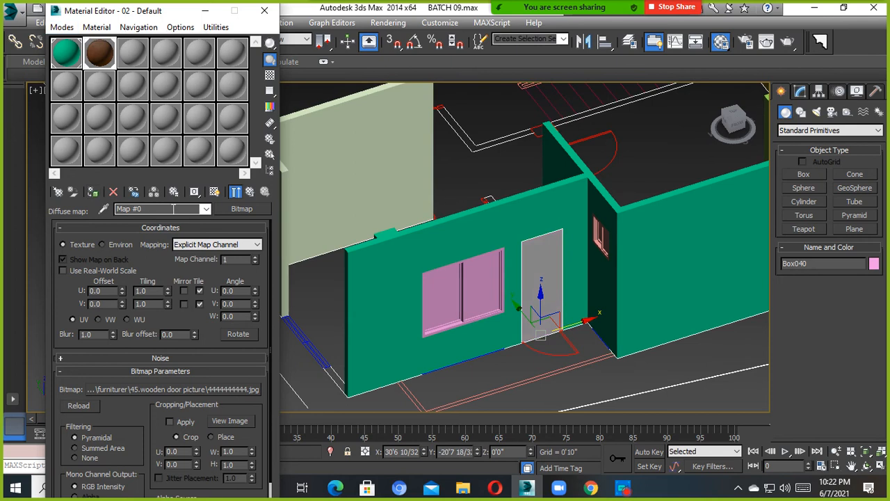
left_click(215, 192)
scroll(526, 293, "up", 5)
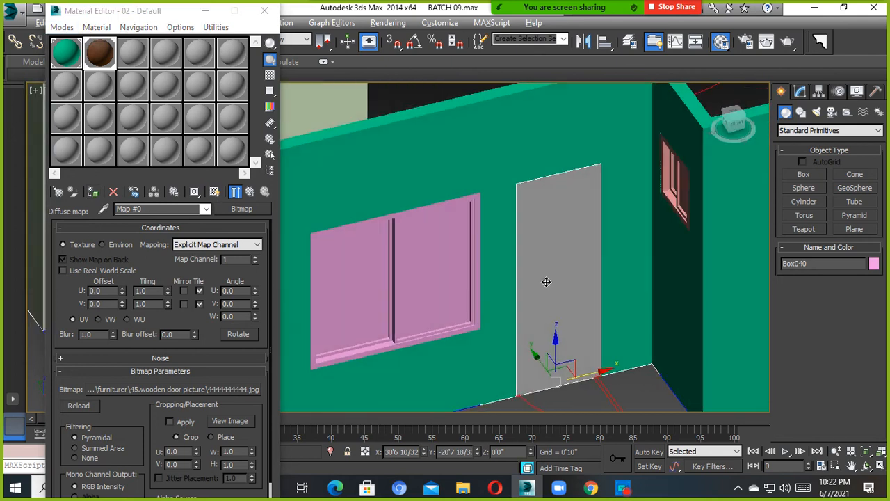
left_click(215, 192)
scroll(591, 279, "down", 3)
left_click(567, 352)
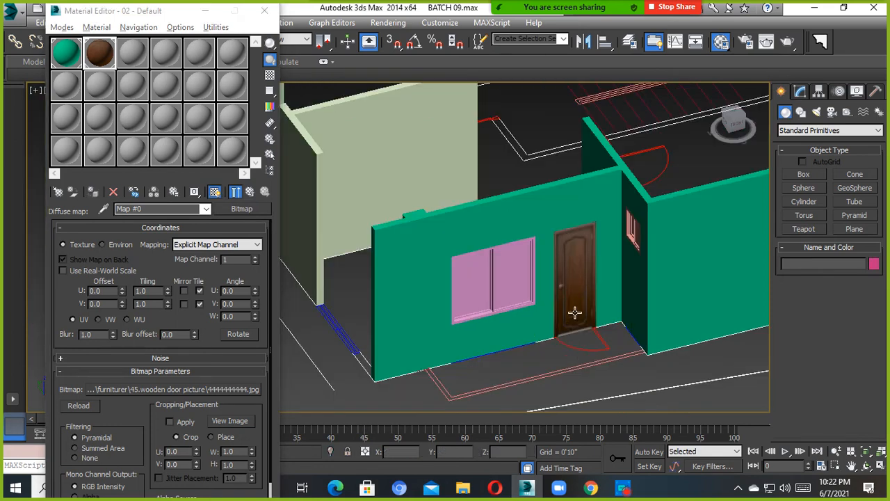
Examine the textured door up close from the front and together with the surrounding walls
scroll(575, 313, "up", 4)
left_click(575, 313)
middle_click_drag(575, 313, 543, 325, "alt")
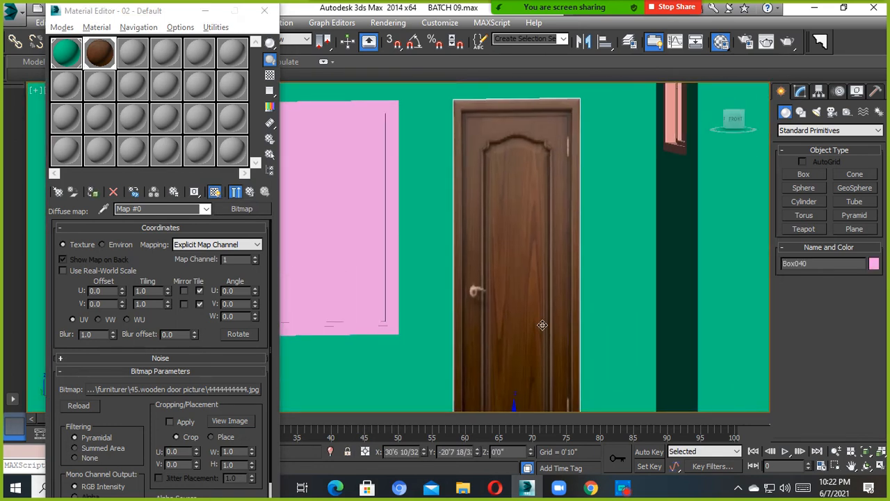
scroll(541, 321, "down", 3)
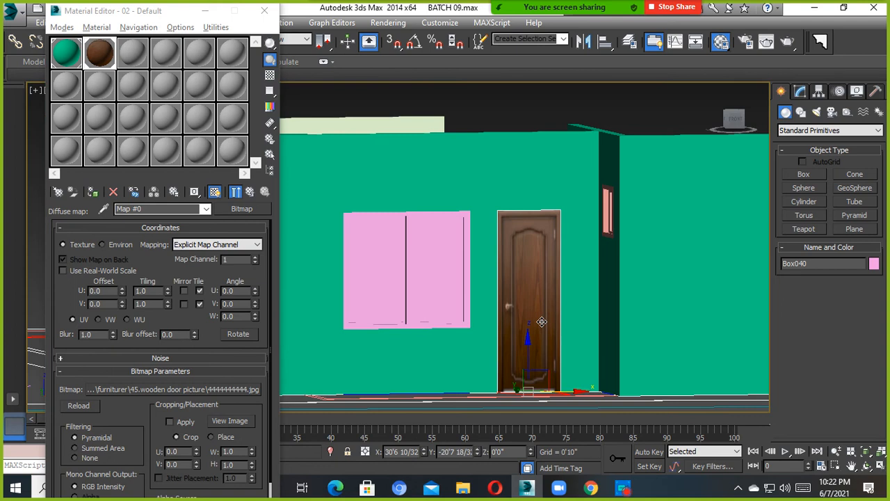
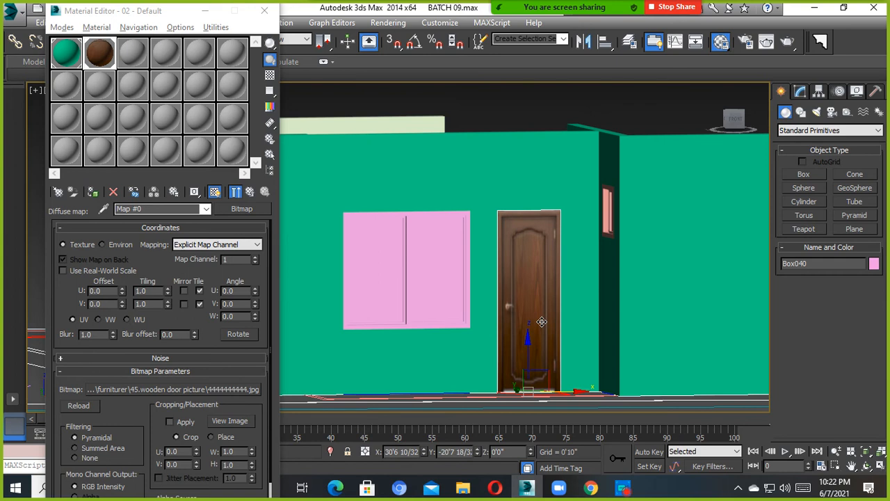
scroll(523, 231, "down", 3)
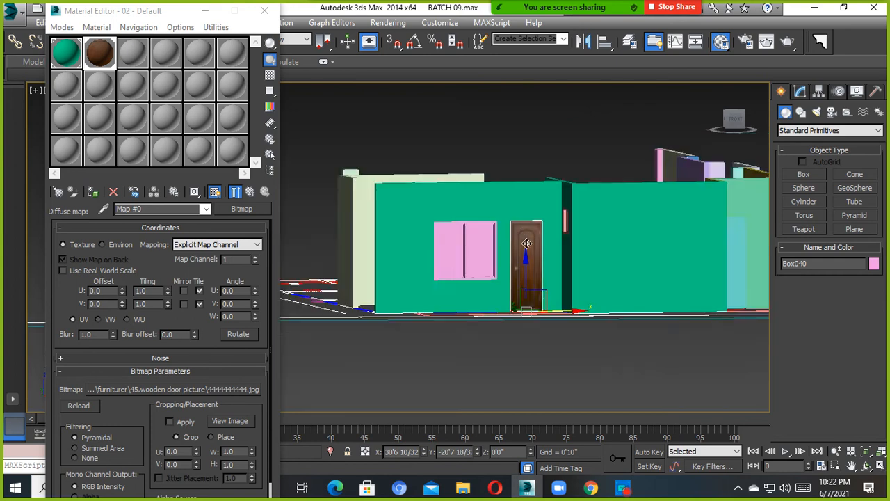
middle_click_drag(526, 243, 484, 436, "alt")
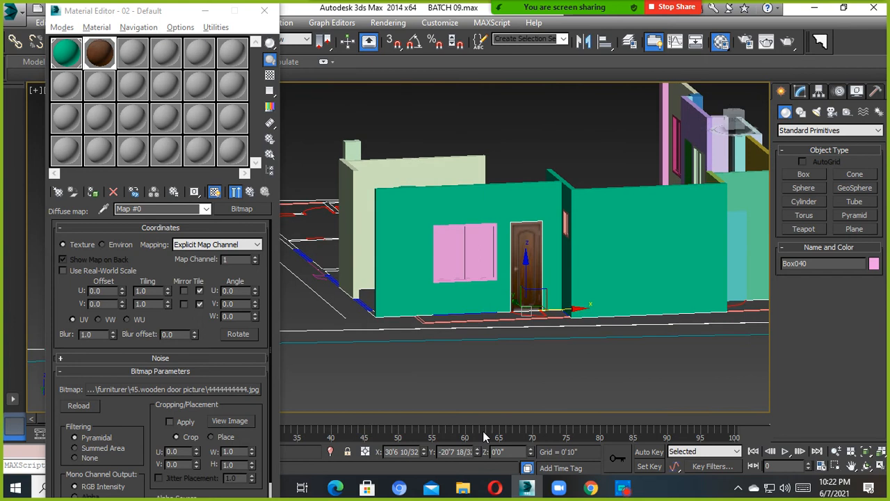
Minimize the Material Editor and switch to Google Chrome in a maximized window
left_click(206, 11)
left_click(104, 488)
type("CH")
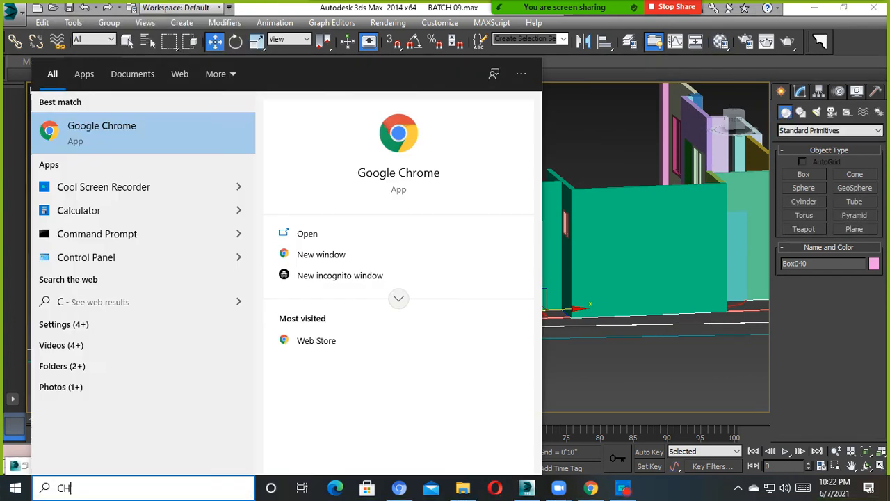
left_click(163, 137)
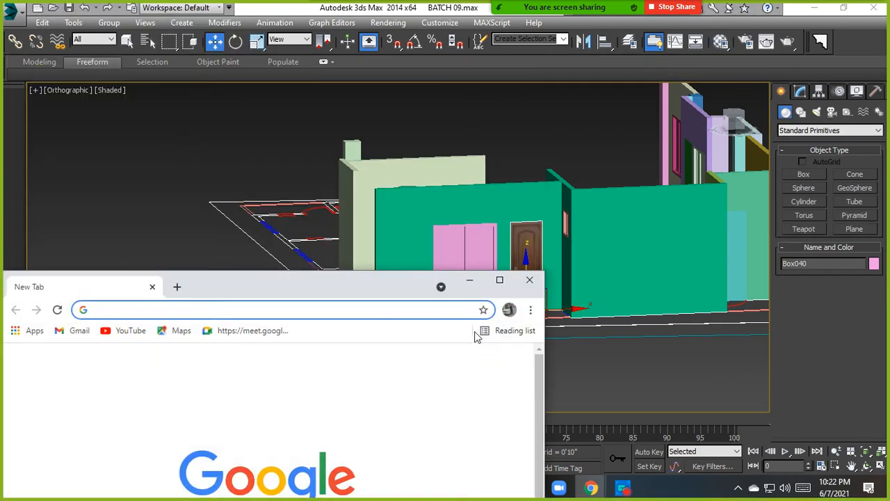
left_click(508, 286)
Search Google for "DOOR TEXTURE" and show the image results
left_click(334, 273)
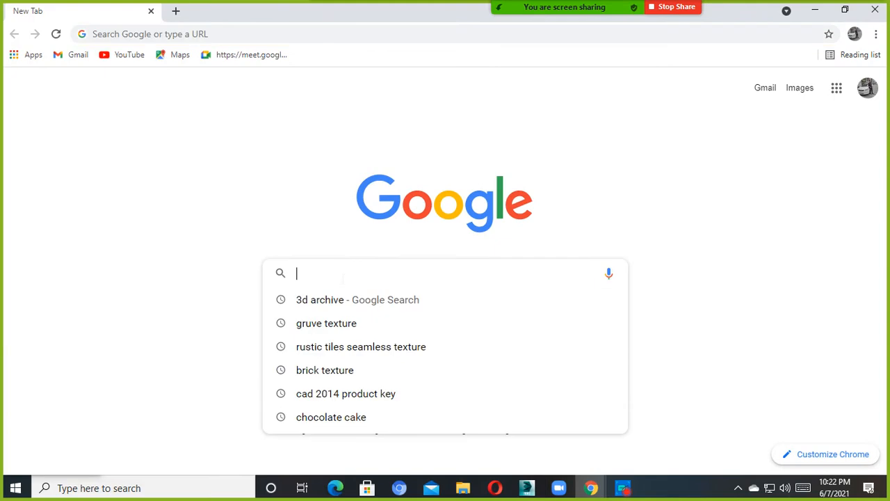
type("DOO")
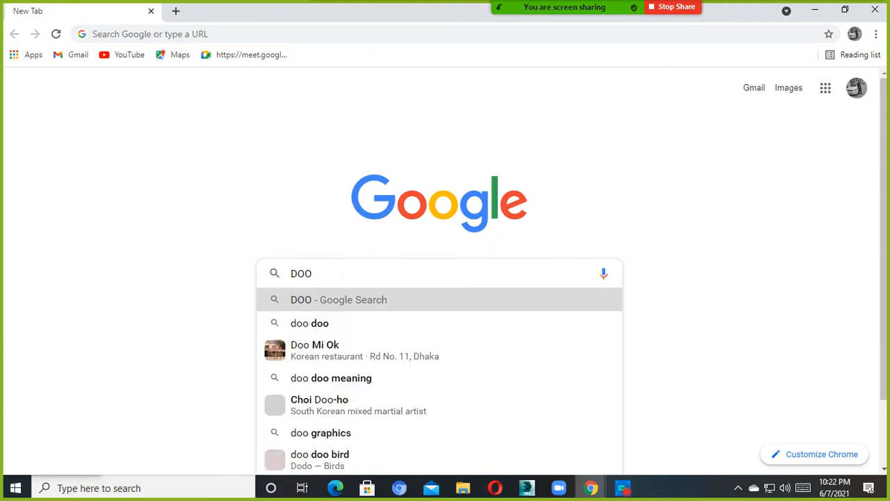
type("R TEXT")
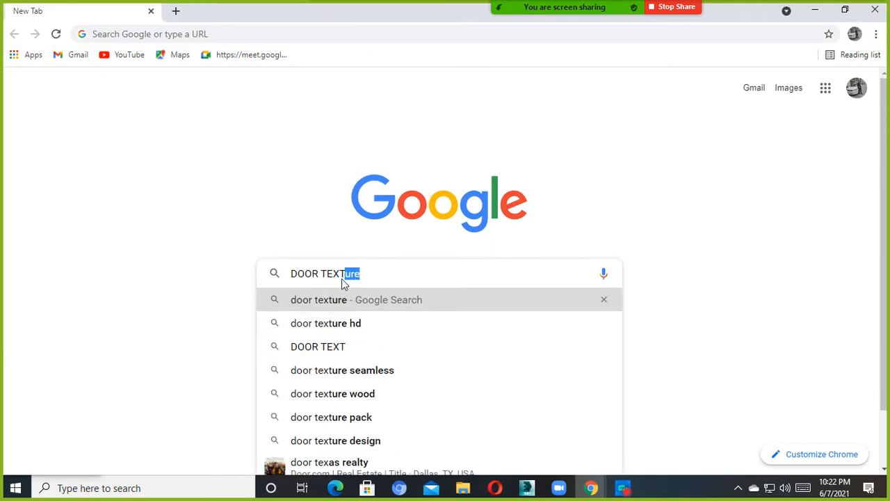
type("URE")
key("Return")
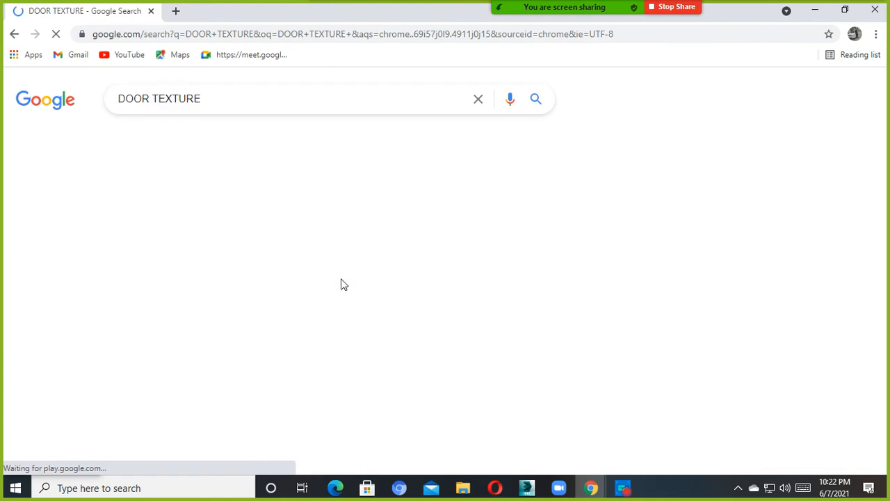
scroll(318, 215, "down", 2)
scroll(399, 238, "up", 2)
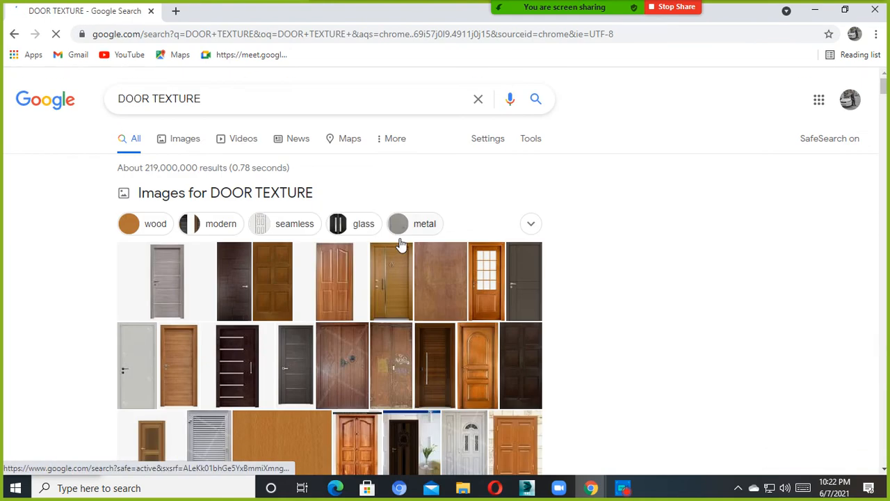
left_click(547, 276)
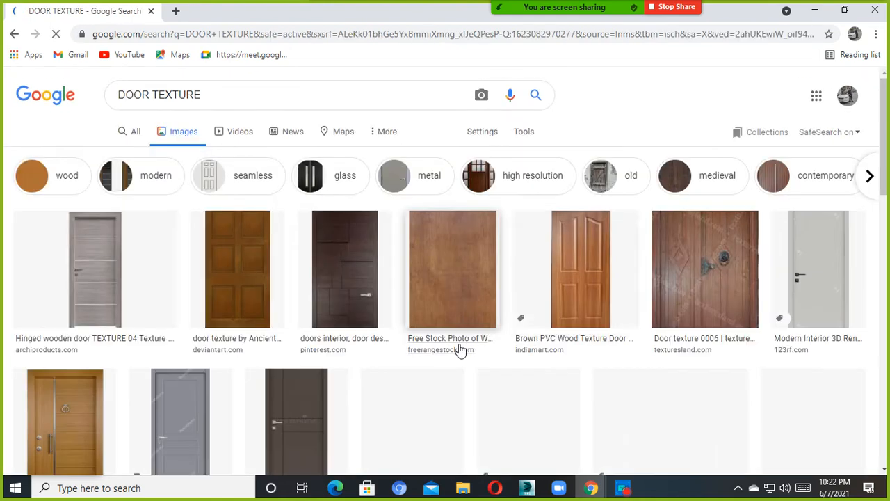
Preview the brown two-panel Wooden Door Design image from PNGkey and save it to Downloads as download (1) in JPEG format
scroll(424, 271, "down", 3)
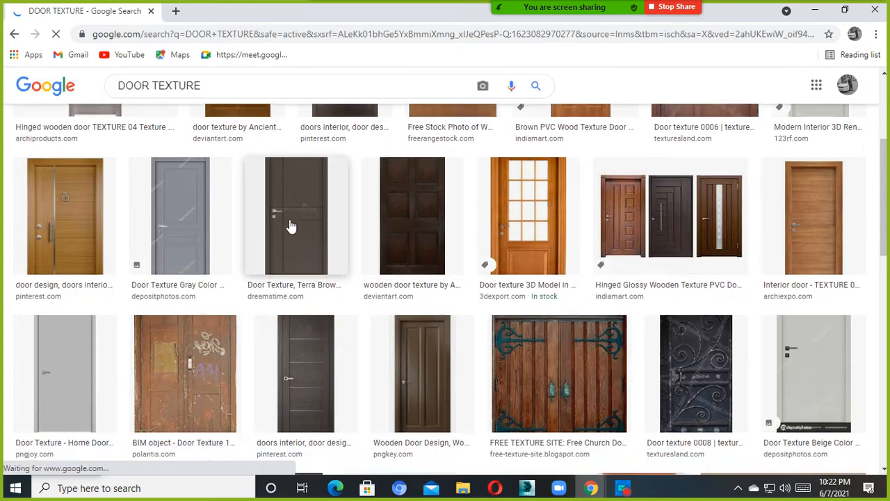
scroll(290, 225, "down", 3)
left_click(412, 164)
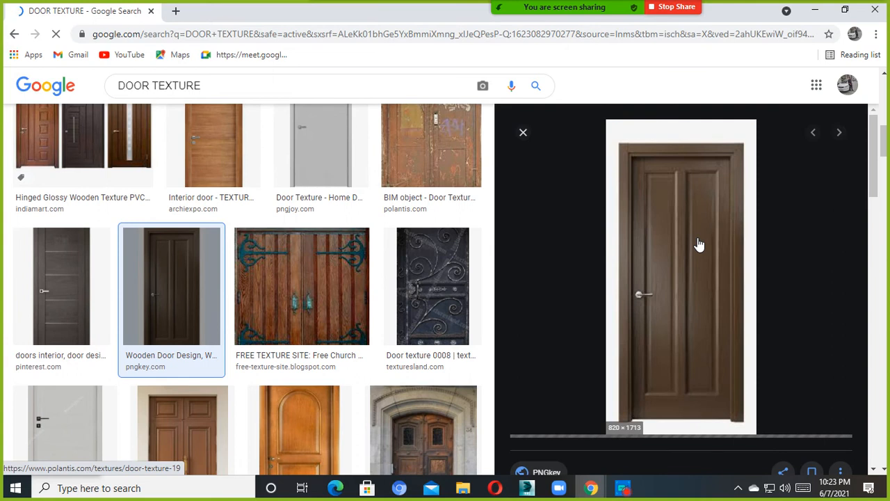
scroll(698, 244, "up", 2)
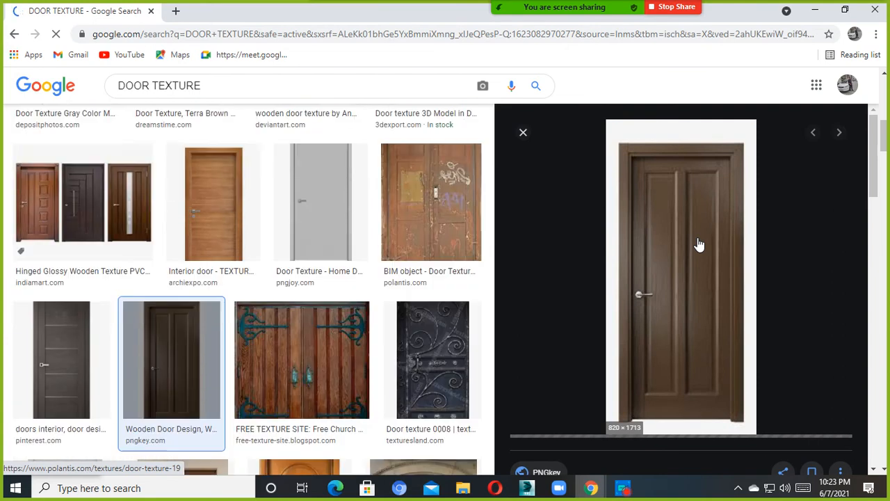
scroll(698, 257, "down", 3)
scroll(677, 236, "up", 3)
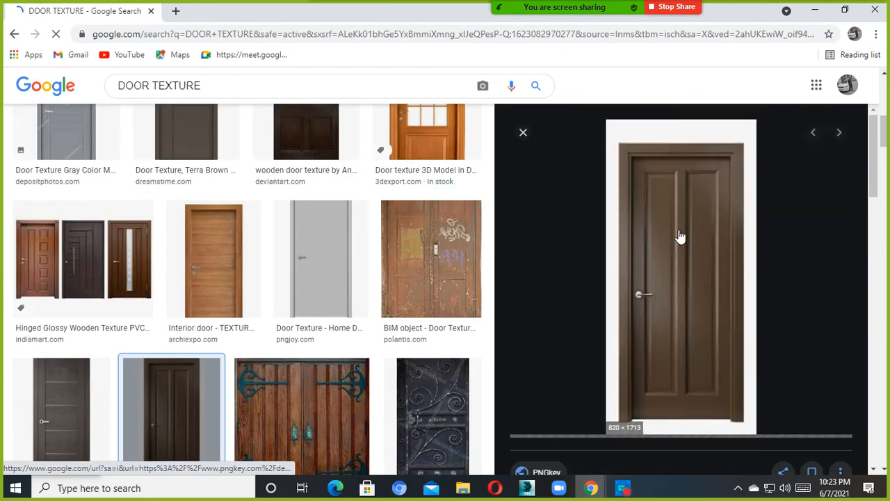
scroll(677, 237, "down", 3)
scroll(676, 210, "up", 3)
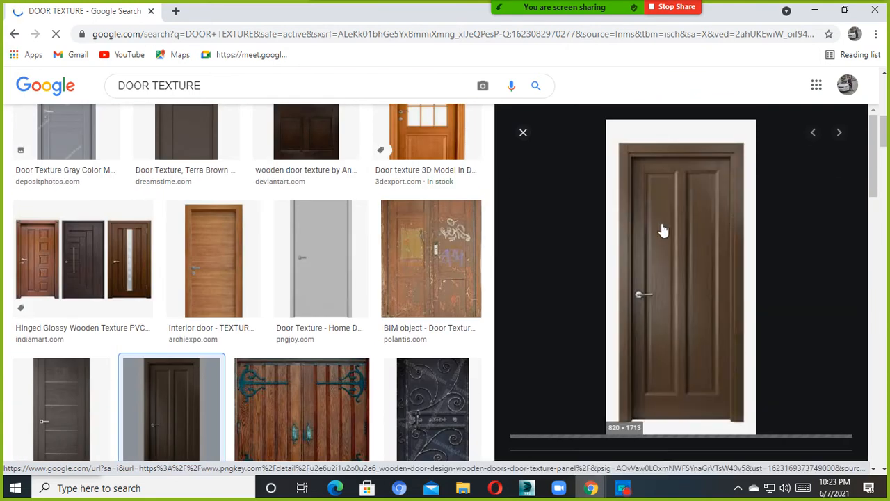
right_click(664, 193)
left_click(714, 337)
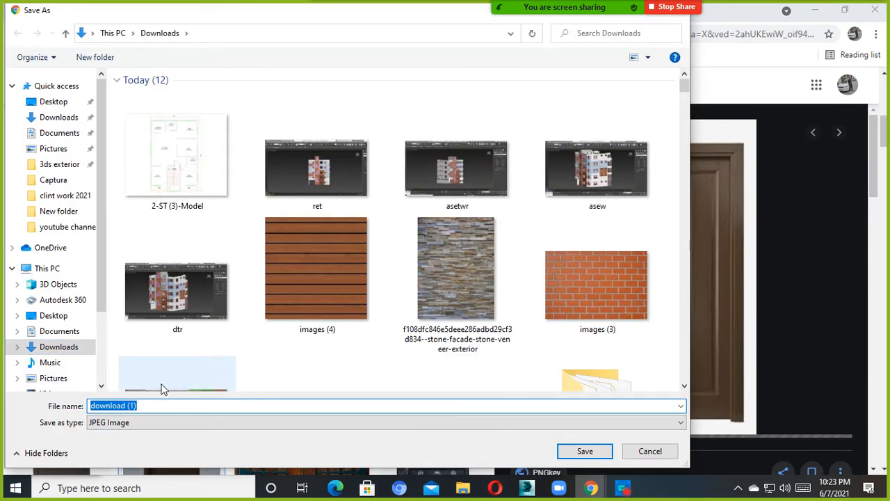
left_click(584, 450)
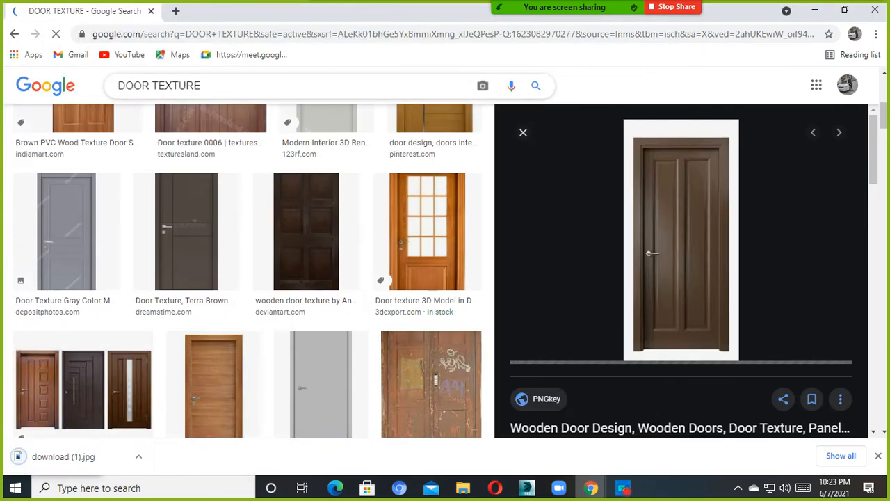
Change the image search to "brick texture" and admit the participant waiting to join the meeting
double_click(132, 86)
key("BackSpace")
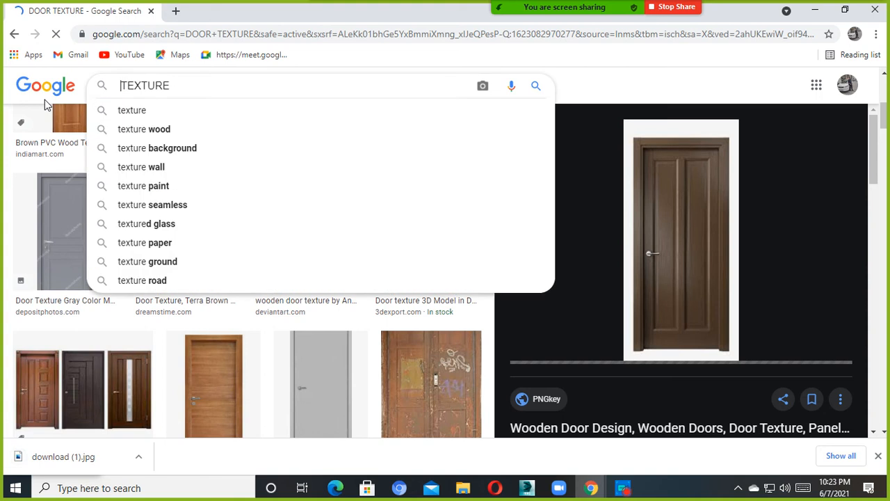
type("BRIC")
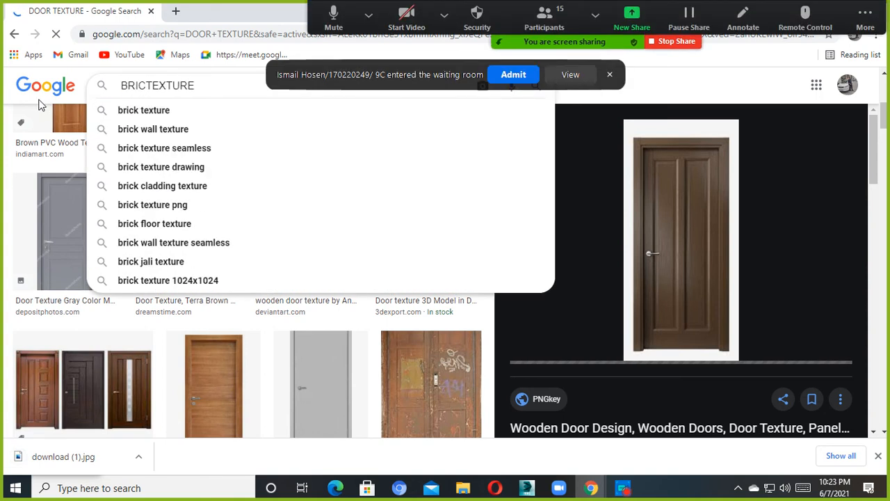
left_click(128, 110)
left_click(513, 74)
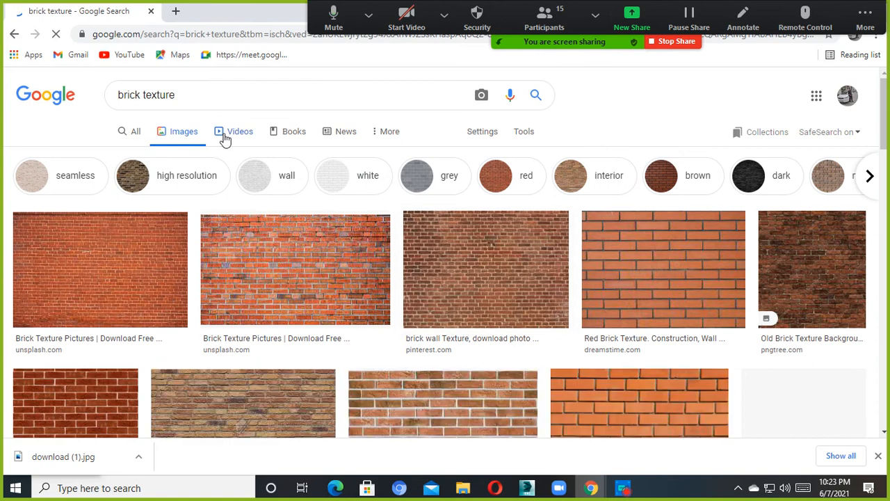
Browse the brick texture images and narrow the results to brown bricks
scroll(486, 229, "down", 1)
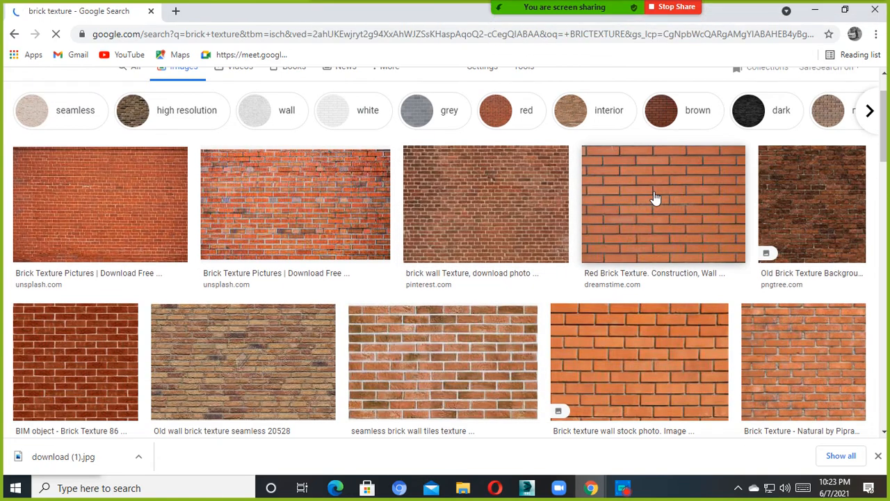
scroll(656, 209, "down", 1)
scroll(657, 212, "up", 2)
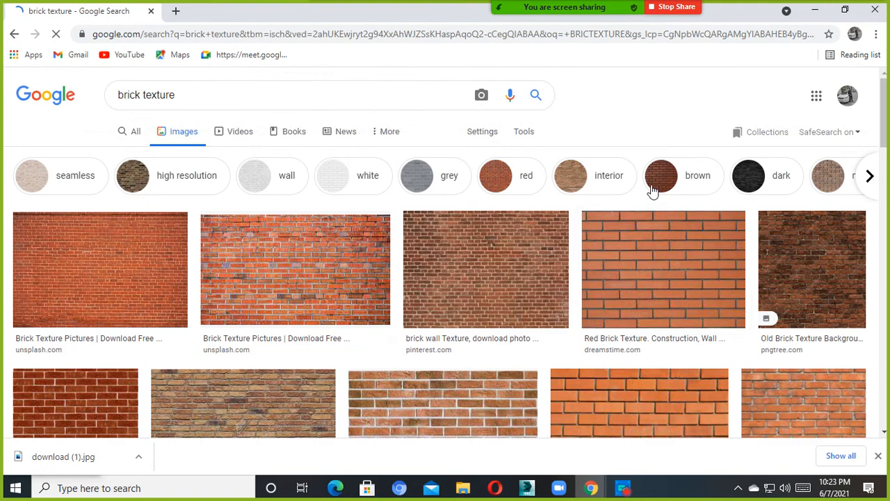
left_click(651, 189)
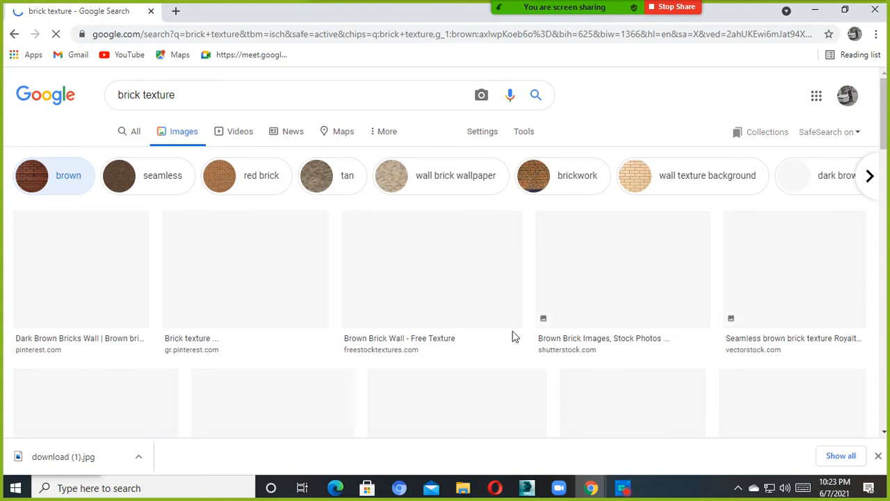
Save the dark red Brown Brick Wall image from freestocktextures.com to Downloads as download (2) in JPEG format
scroll(505, 304, "down", 2)
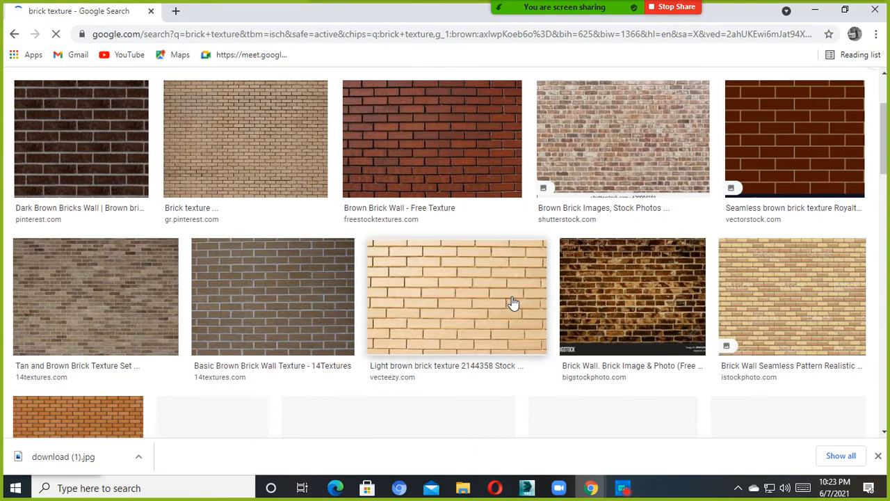
scroll(513, 303, "up", 2)
scroll(387, 258, "down", 3)
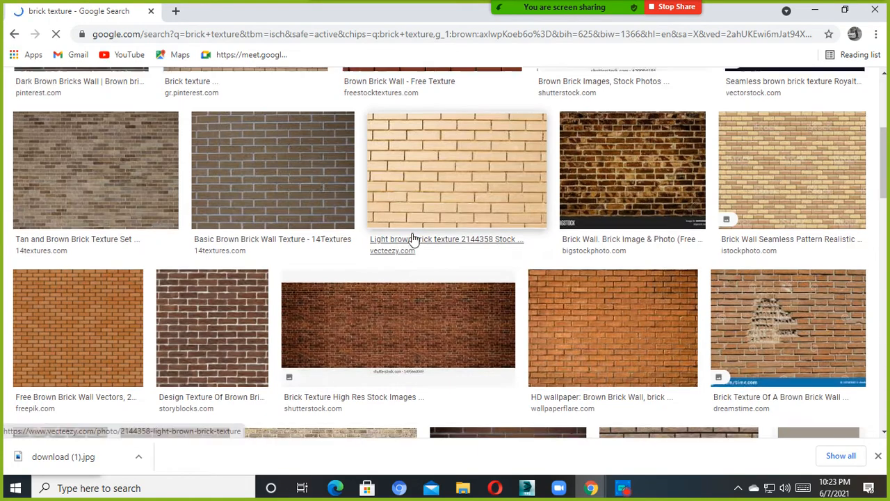
scroll(413, 243, "up", 3)
right_click(419, 245)
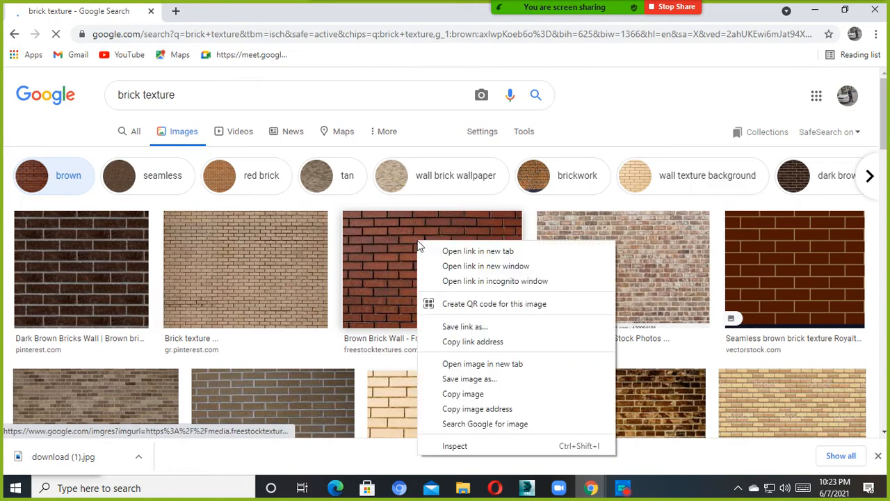
left_click(469, 378)
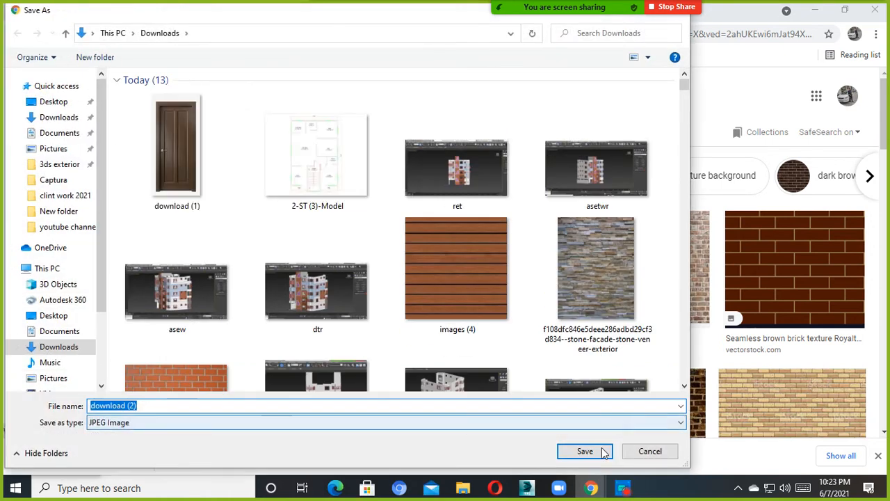
left_click(585, 451)
Switch to 3ds Max, select the green front wall beside the textured door, and open the Material Editor
left_click(527, 488)
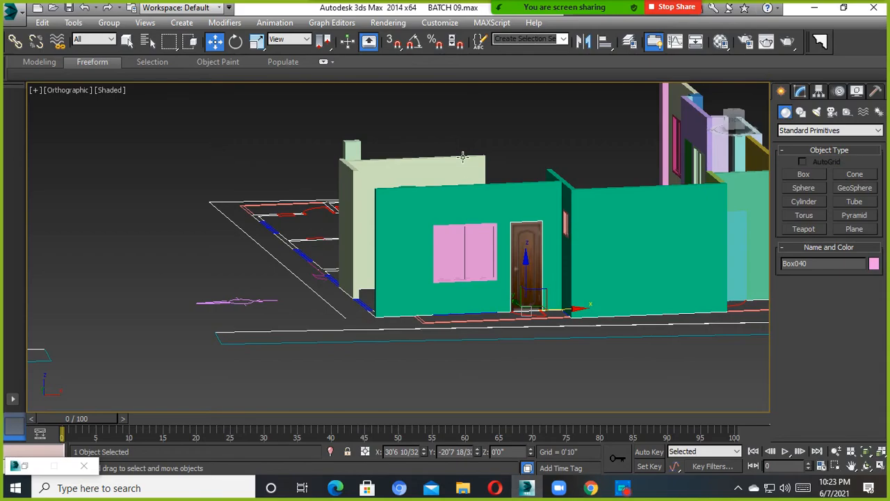
scroll(610, 235, "up", 3)
left_click(610, 235)
middle_click_drag(610, 235, 541, 283, "alt")
key("m")
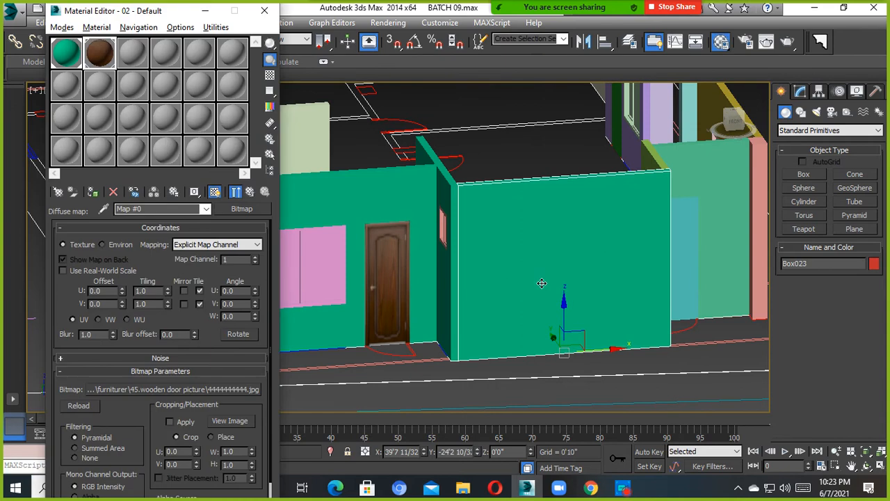
Load download (2) from Downloads as the diffuse bitmap of the 03 - Default material, and check it in an enlarged preview
left_click(133, 55)
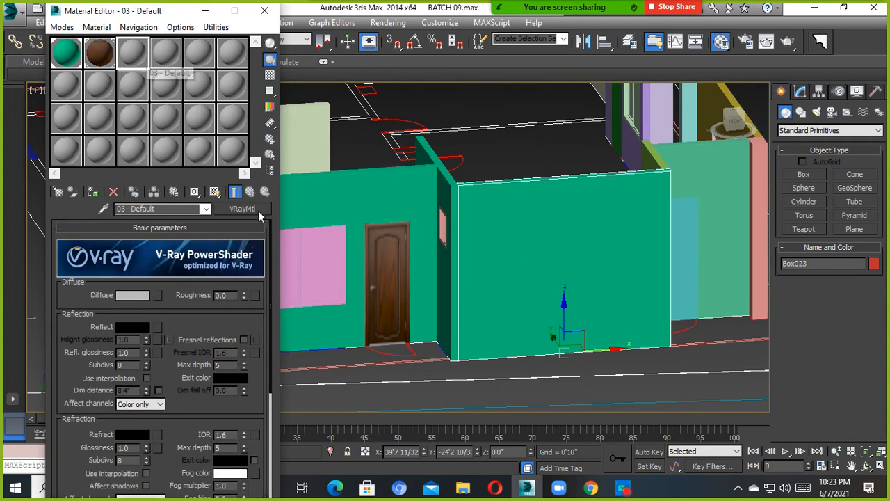
left_click(158, 294)
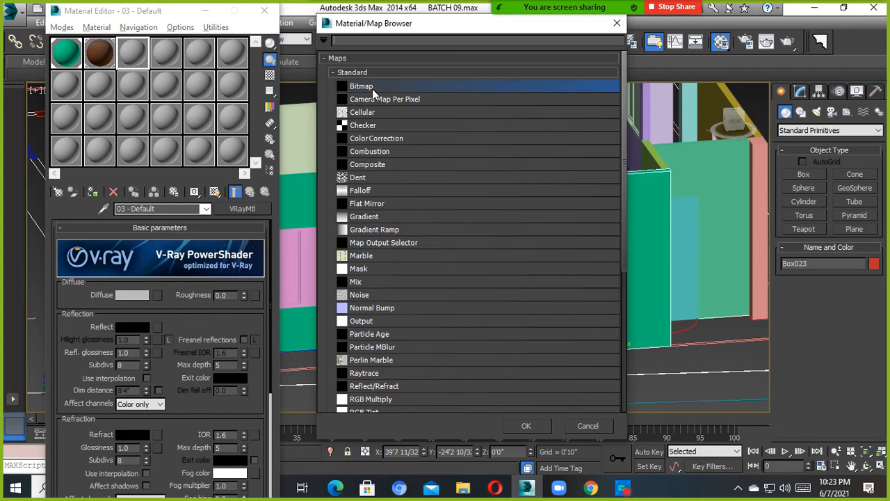
left_click(517, 424)
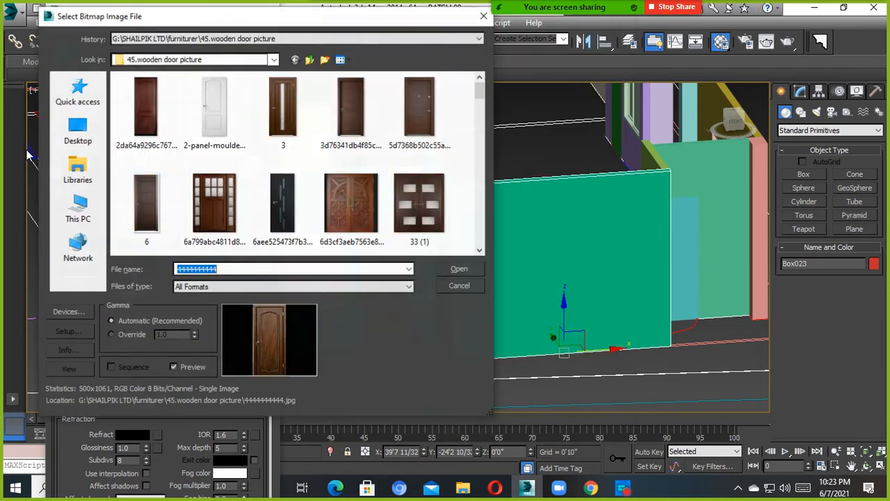
left_click(79, 207)
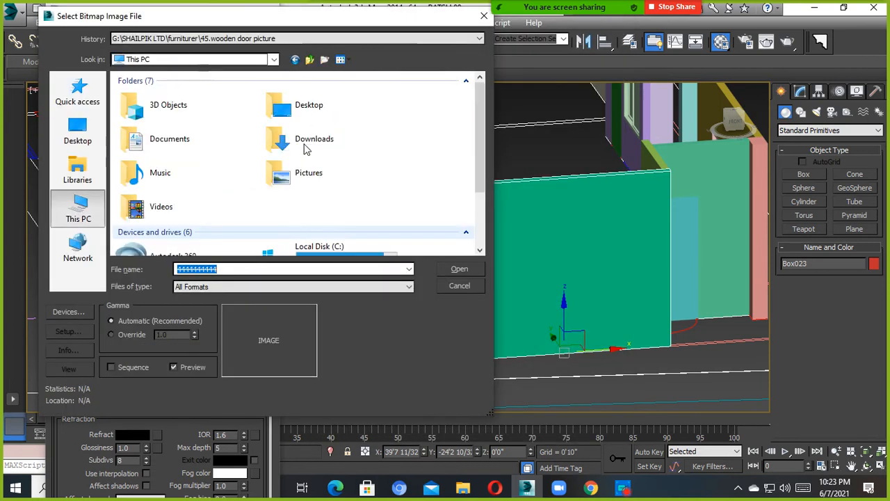
double_click(304, 145)
left_click(150, 107)
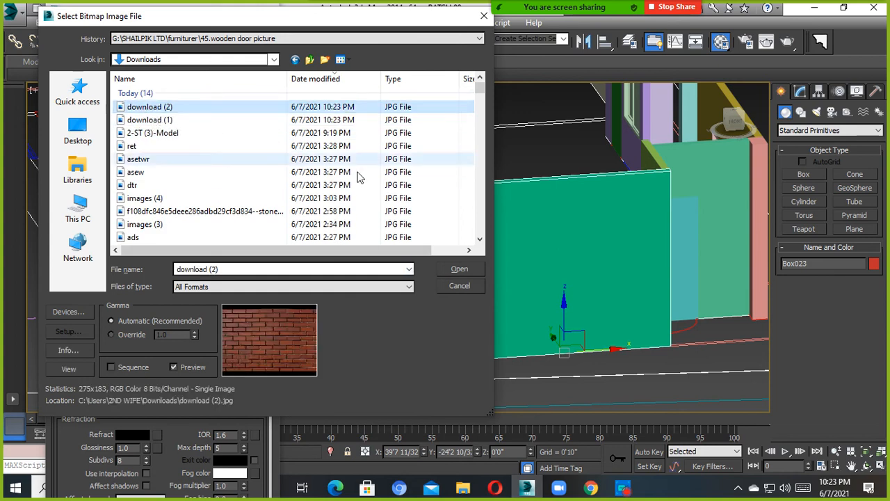
left_click(456, 267)
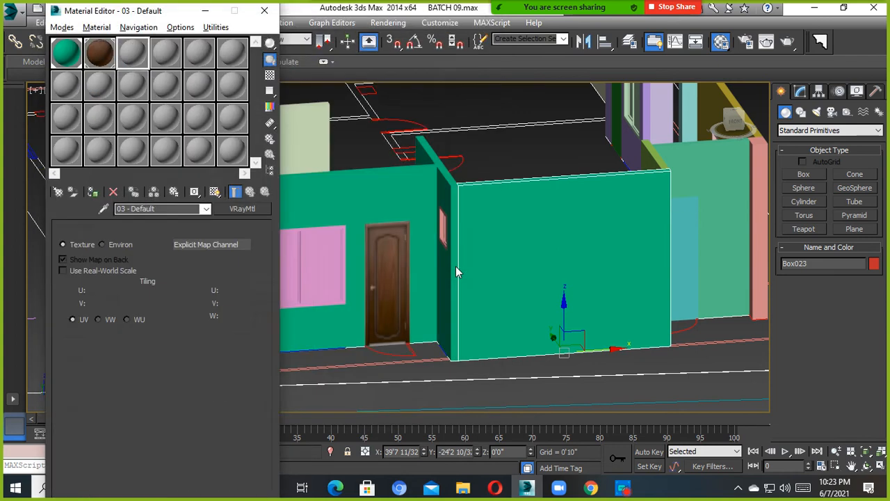
double_click(131, 59)
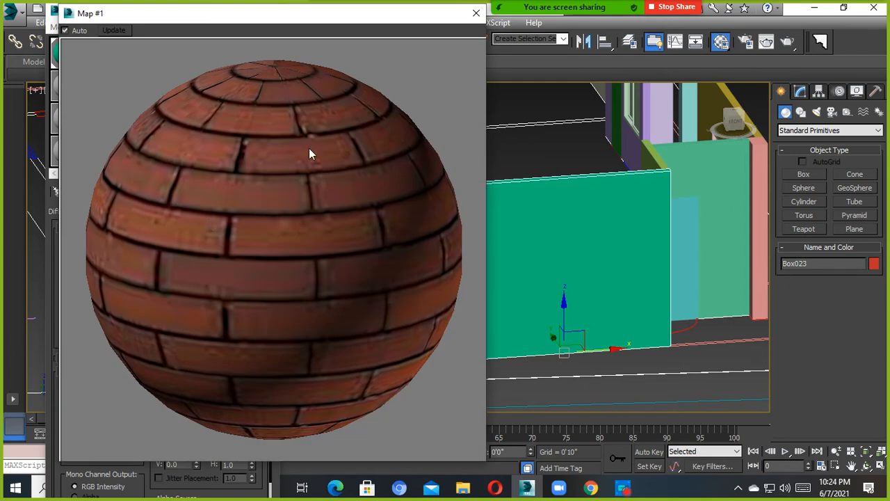
left_click(475, 15)
Assign the 03 - Default brick material to the selected front wall and view the wall up close
scroll(504, 139, "down", 4)
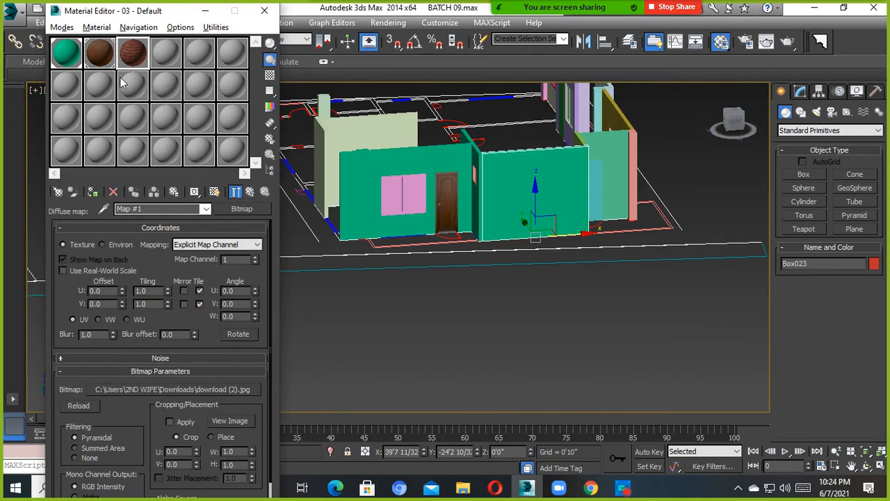
left_click(93, 194)
scroll(553, 208, "up", 5)
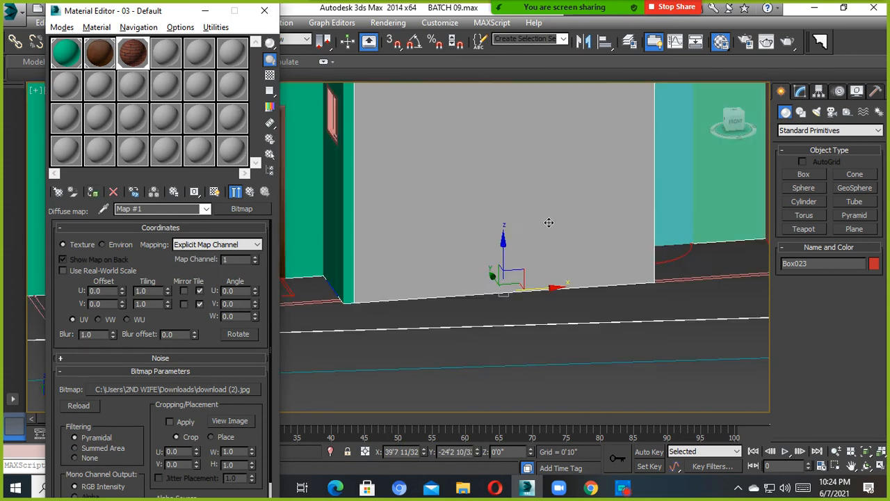
scroll(556, 221, "down", 1)
middle_click_drag(522, 227, 522, 284)
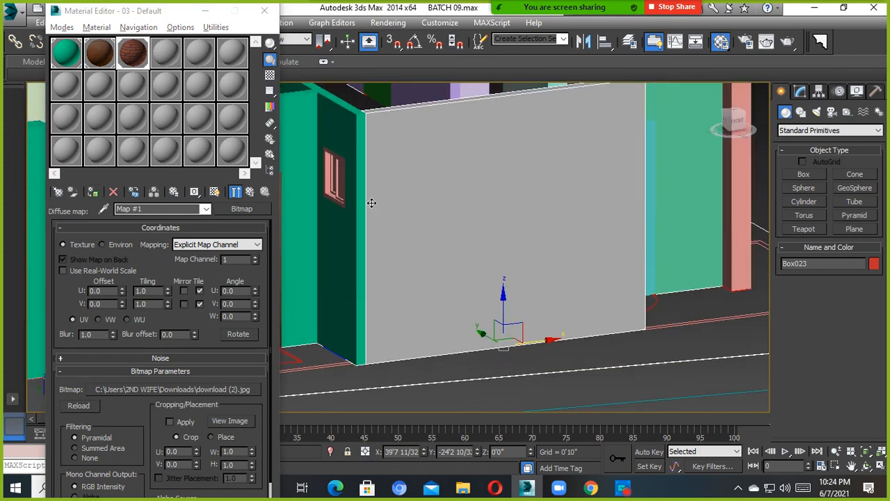
Show the 03 - Default brick texture on the selected front wall in the viewport, and close the Material Editor
left_click(216, 192)
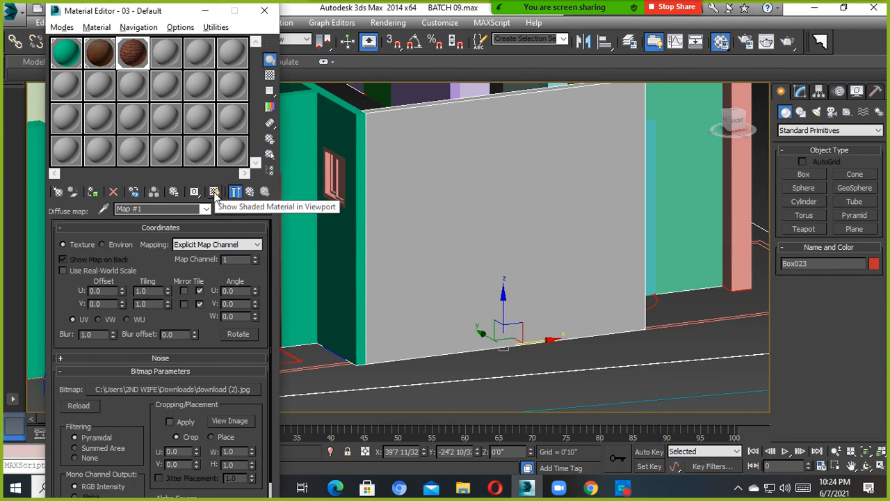
mouse_move(593, 261)
middle_mouse_down("alt")
mouse_move(561, 264)
mouse_move(567, 237)
mouse_move(580, 296)
middle_mouse_up("alt")
scroll(567, 237, "down", 4)
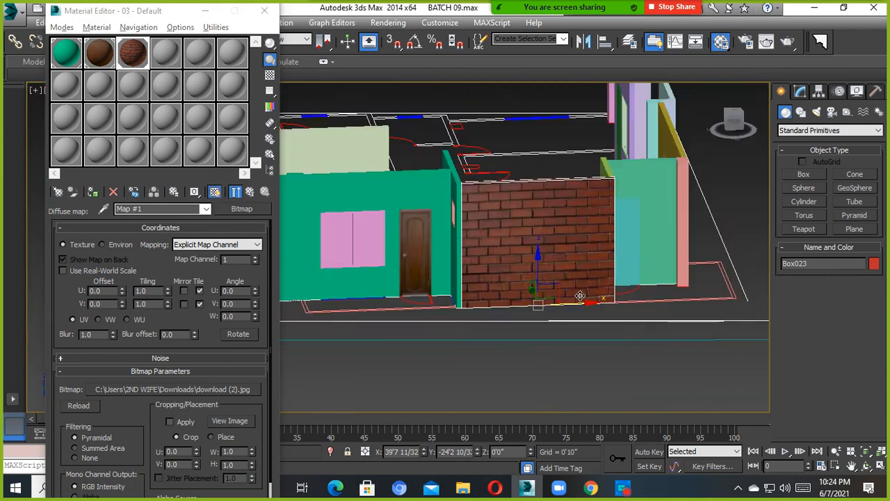
left_click(569, 323)
scroll(559, 271, "up", 4)
left_click(558, 267)
scroll(557, 258, "down", 2)
middle_click_drag(557, 258, 619, 254, "alt")
scroll(567, 250, "down", 3)
scroll(563, 260, "down", 2)
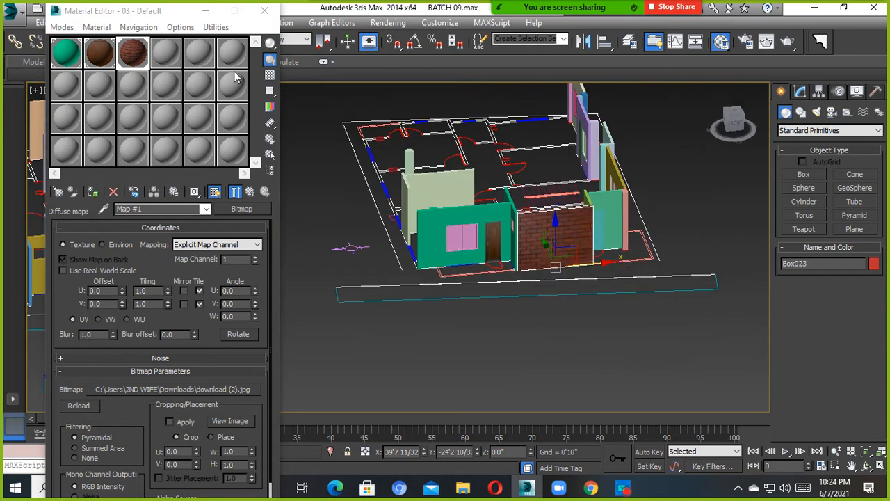
left_click(269, 17)
Assign the 02 - Default wooden door material to the turquoise door between the brick wall and the salmon column
middle_click_drag(529, 249, 429, 292, "alt")
scroll(429, 292, "up", 4)
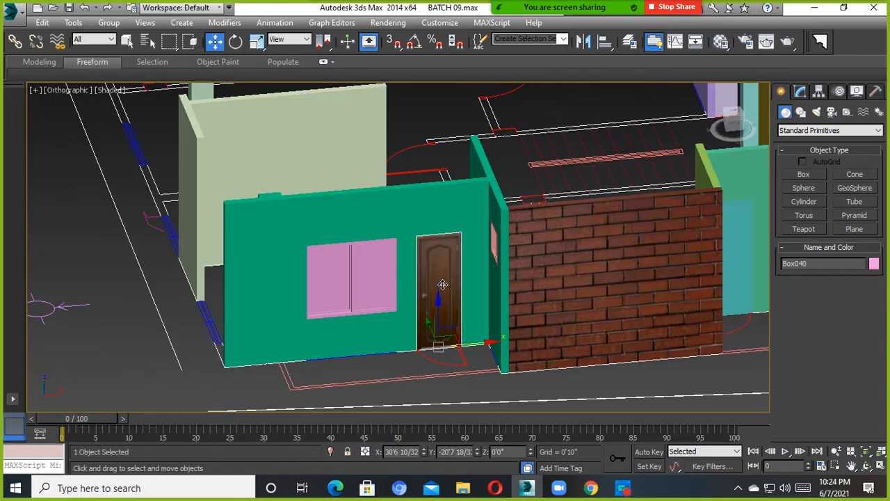
scroll(402, 292, "down", 1)
mouse_move(523, 327)
middle_mouse_down()
mouse_move(425, 295)
mouse_move(521, 310)
middle_mouse_up()
scroll(525, 302, "up", 4)
left_click(541, 276)
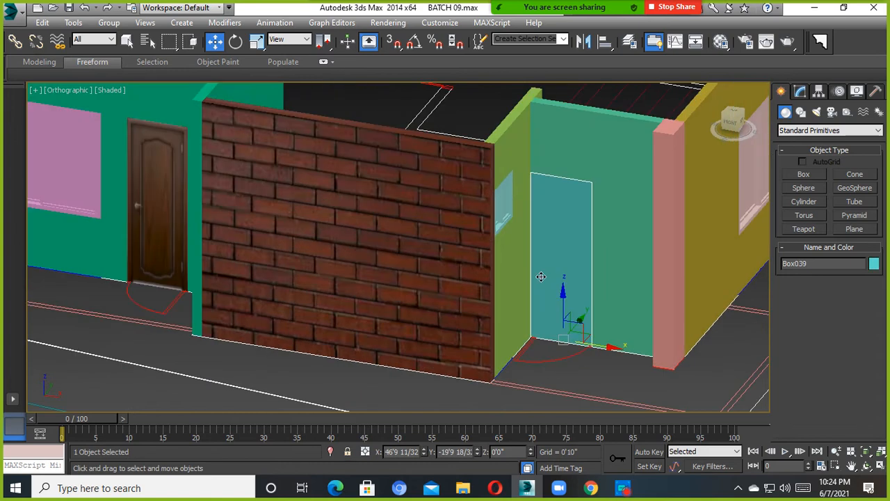
key("m")
left_click(103, 56)
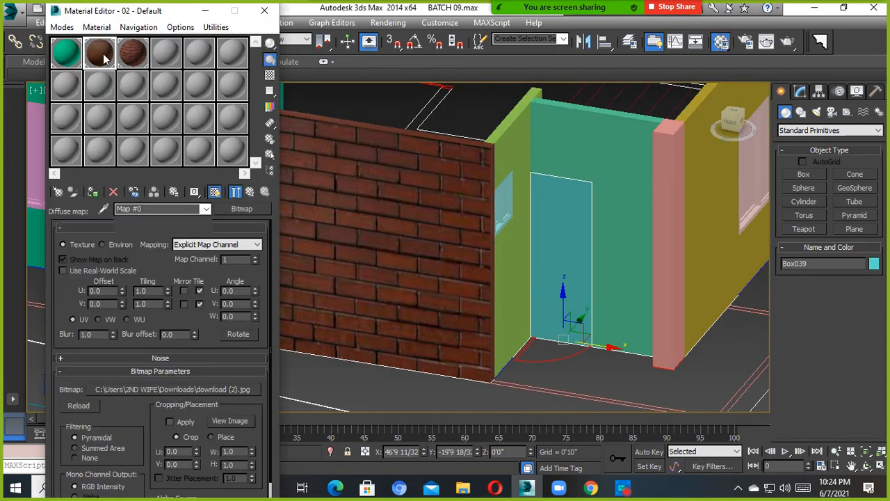
left_click(93, 193)
Assign the 02 - Default wooden door material to the green door in the purple side wall, and close the Material Editor
scroll(526, 229, "down", 2)
middle_click_drag(596, 230, 465, 246, "alt")
scroll(465, 246, "down", 4)
scroll(698, 228, "up", 4)
middle_click_drag(699, 228, 568, 282)
left_click(545, 268)
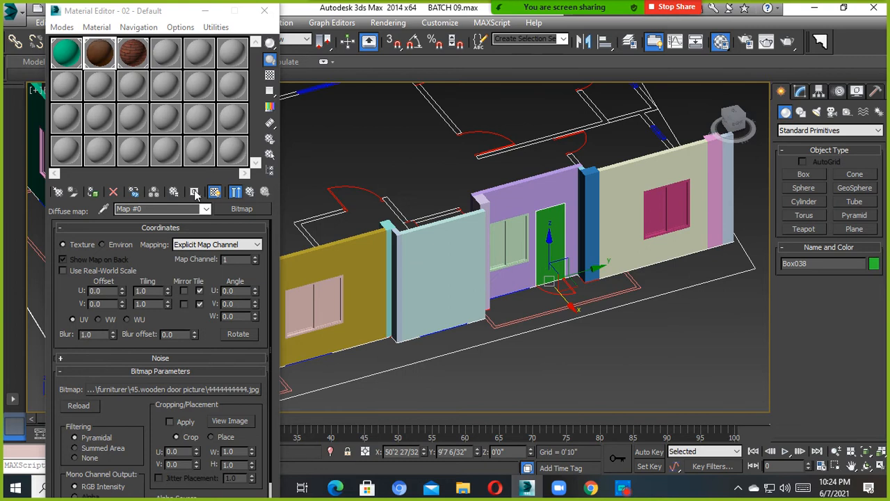
left_click(92, 194)
scroll(669, 268, "down", 2)
middle_click_drag(671, 266, 577, 243, "alt")
scroll(576, 242, "down", 3)
left_click(264, 10)
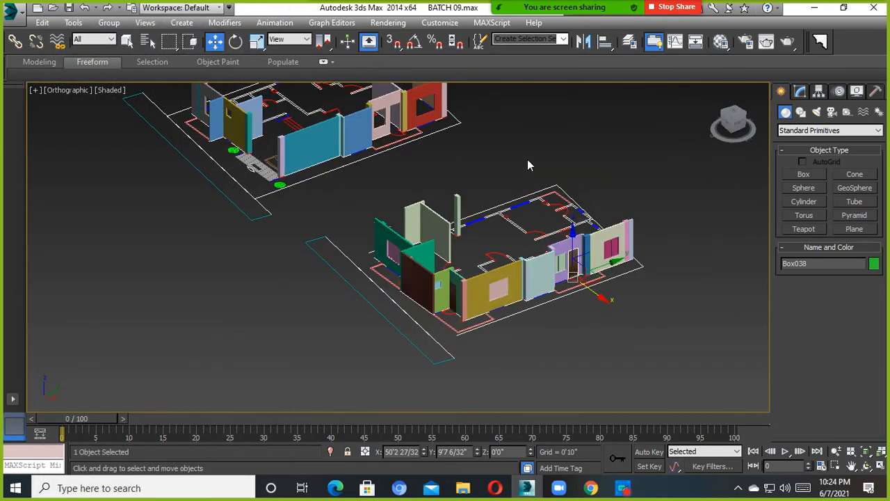
Examine the textured doors and brick wall of the house from the front, the side and above
left_click(527, 159)
scroll(522, 207, "down", 5)
middle_click_drag(522, 208, 592, 218, "alt")
scroll(515, 235, "up", 4)
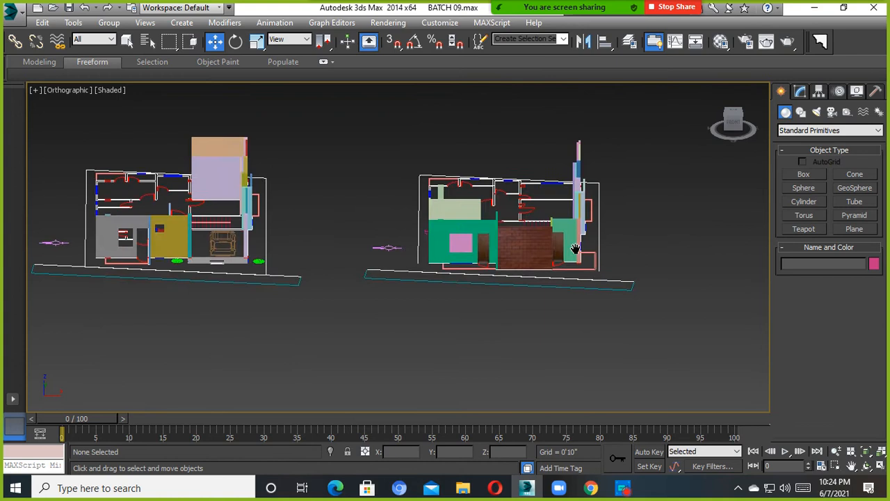
middle_click_drag(515, 235, 496, 266, "alt")
scroll(547, 229, "up", 5)
left_click(547, 229)
scroll(548, 229, "down", 6)
middle_click_drag(542, 237, 605, 328, "alt")
middle_click_drag(607, 290, 579, 304, "alt")
middle_click_drag(580, 304, 505, 304, "alt")
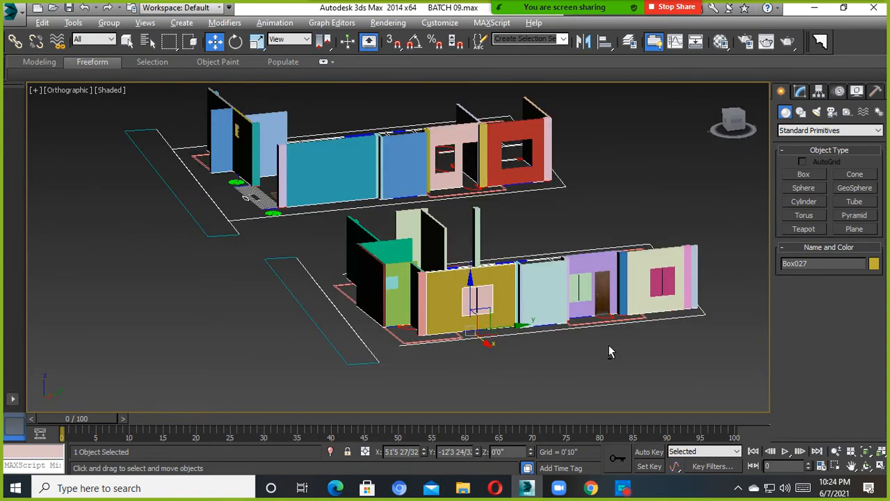
middle_click_drag(608, 344, 562, 312, "alt")
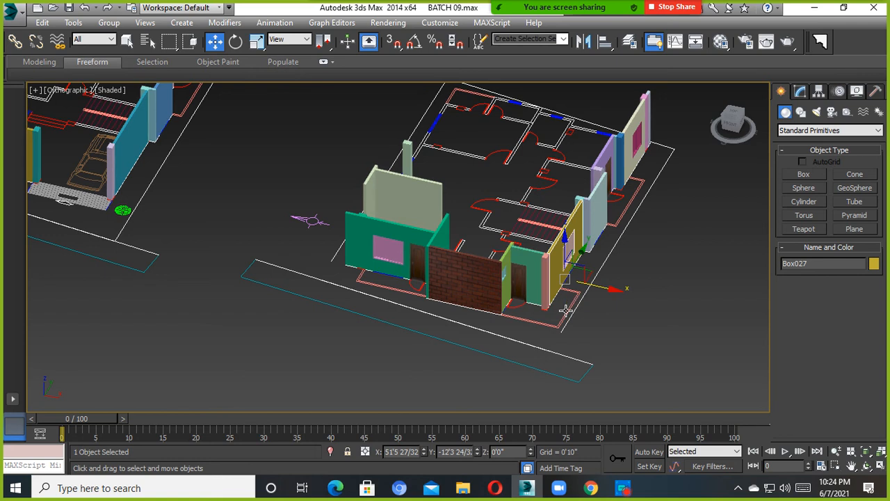
mouse_move(512, 309)
middle_mouse_down("alt")
mouse_move(480, 336)
mouse_move(497, 306)
middle_mouse_up("alt")
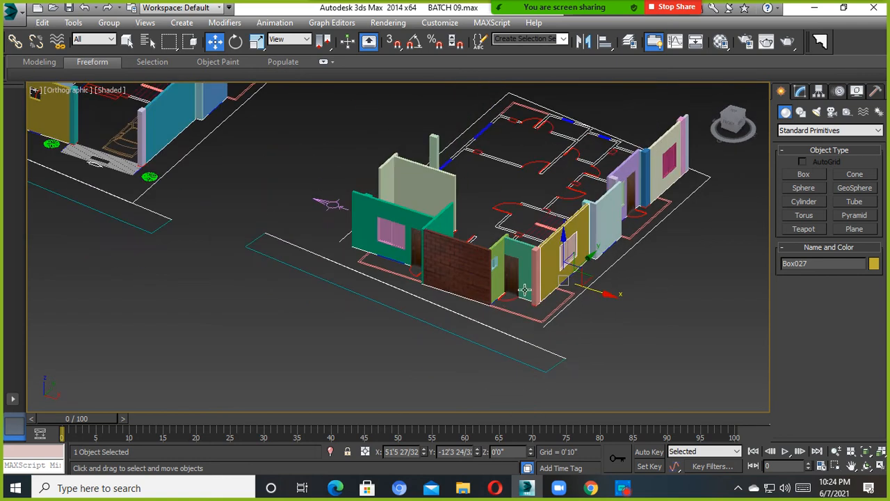
scroll(527, 289, "up", 3)
scroll(530, 287, "down", 3)
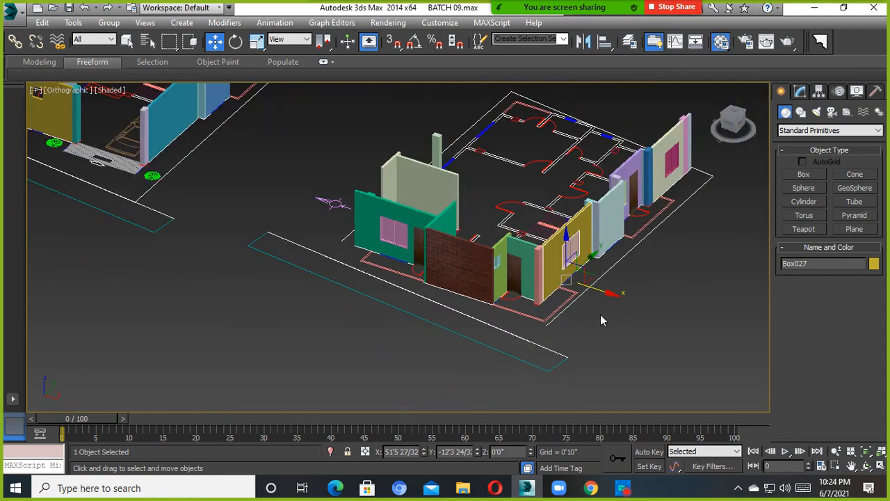
Assign the 02 - Default wooden door material to the green front wall around the pink window
key("m")
scroll(545, 265, "up", 2)
scroll(477, 247, "down", 3)
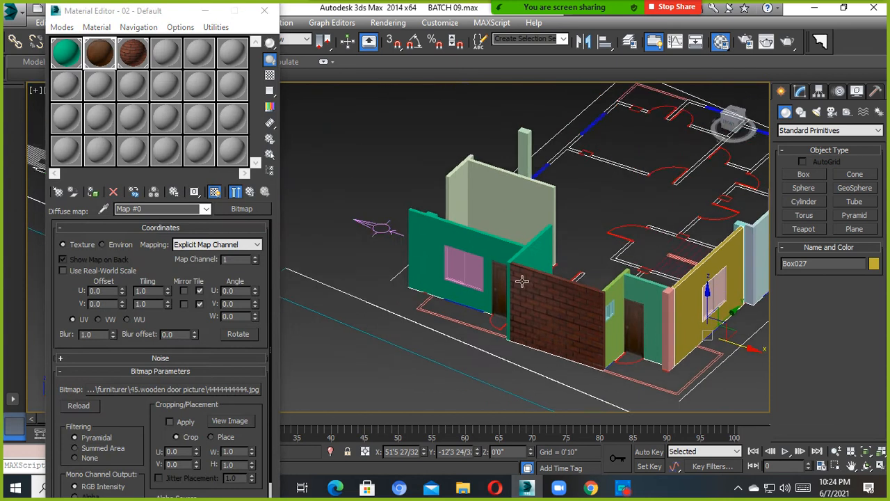
scroll(470, 234, "up", 5)
left_click(92, 191)
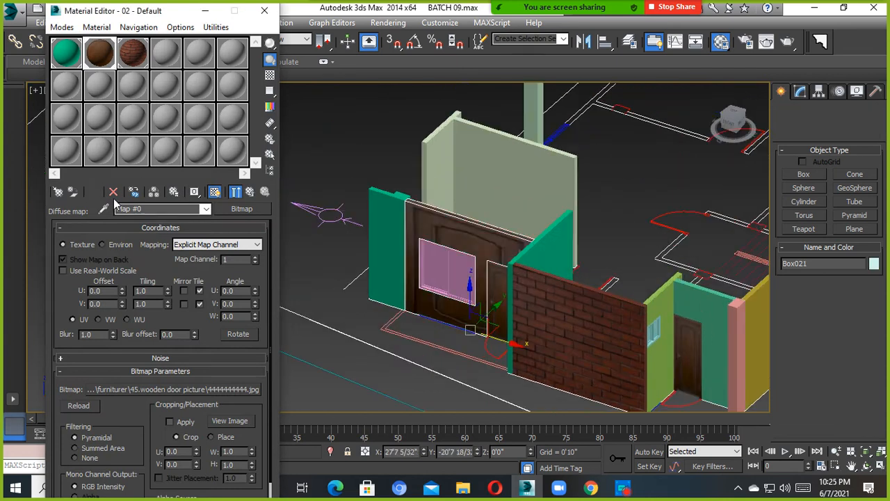
Assign the 03 - Default brick material to the narrow green wall at the outer end of the front facade
middle_click_drag(459, 299, 519, 258, "alt")
left_click(363, 236)
left_click(132, 53)
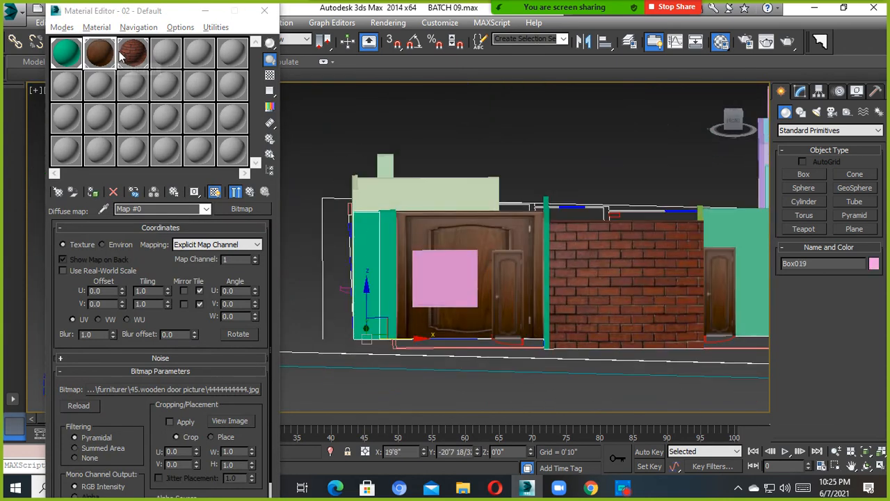
left_click(92, 192)
Reapply the green 01 - Default VRayMtl to the front wall around the window and door, and close the Material Editor
left_click(420, 216)
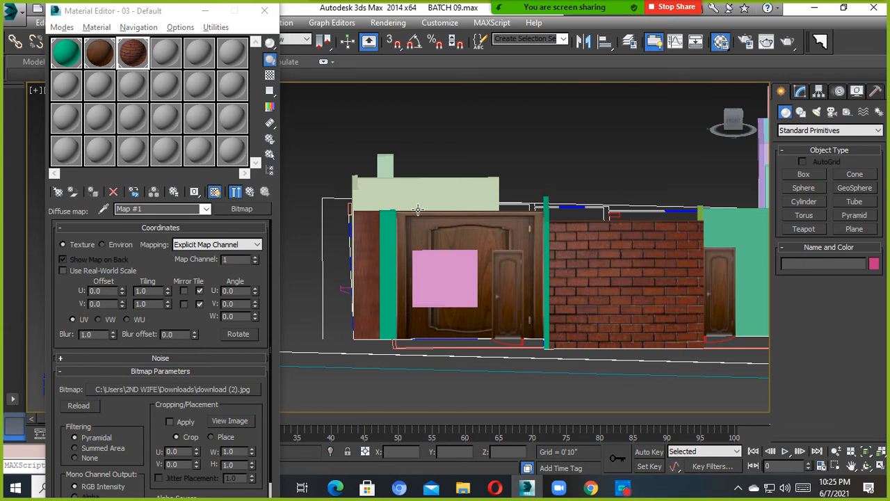
left_click(420, 216)
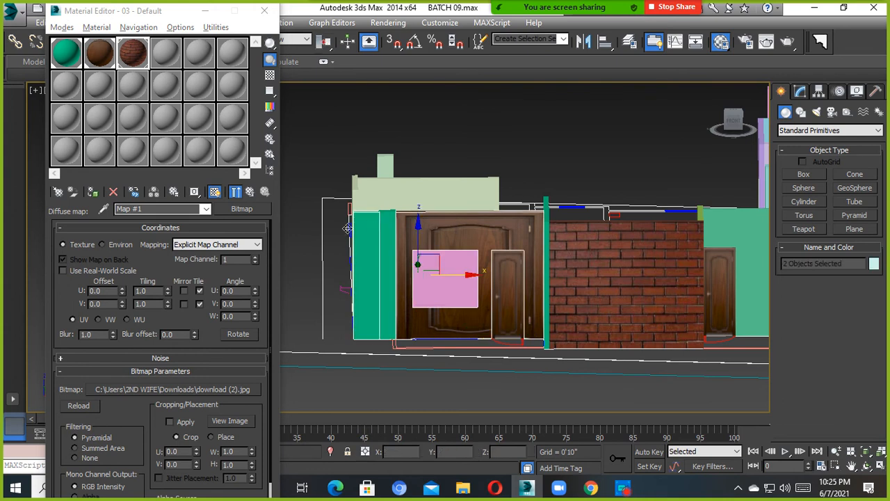
left_click_drag(73, 57, 487, 250)
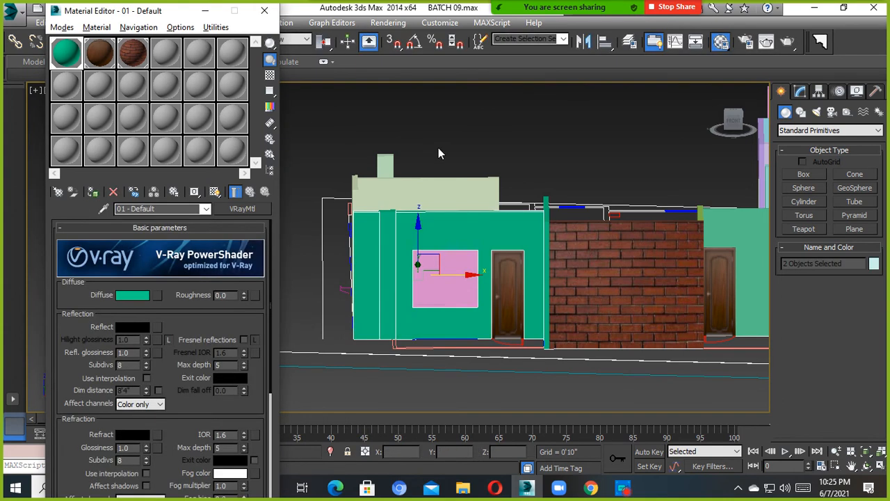
left_click(262, 12)
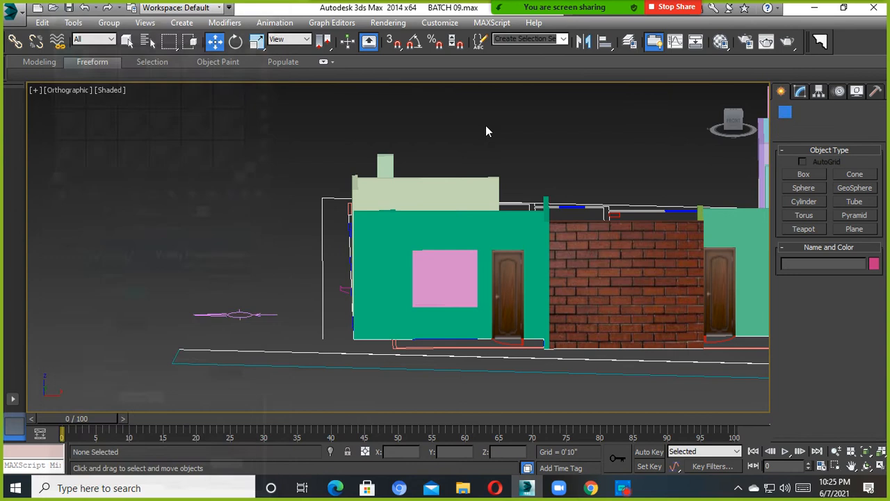
left_click(452, 218)
scroll(452, 221, "up", 5)
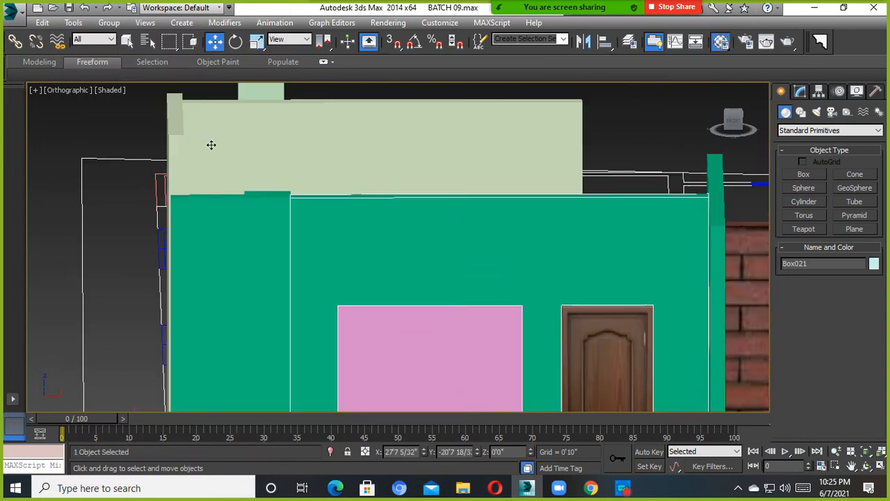
key("m")
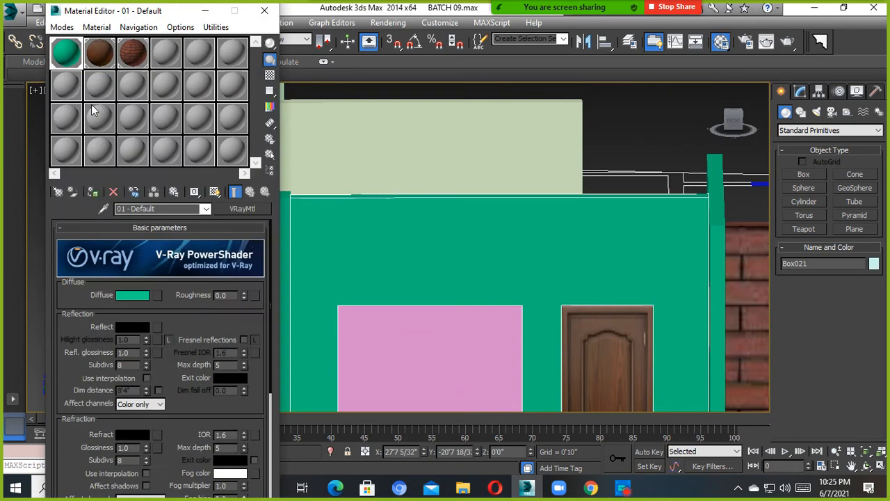
left_click(91, 191)
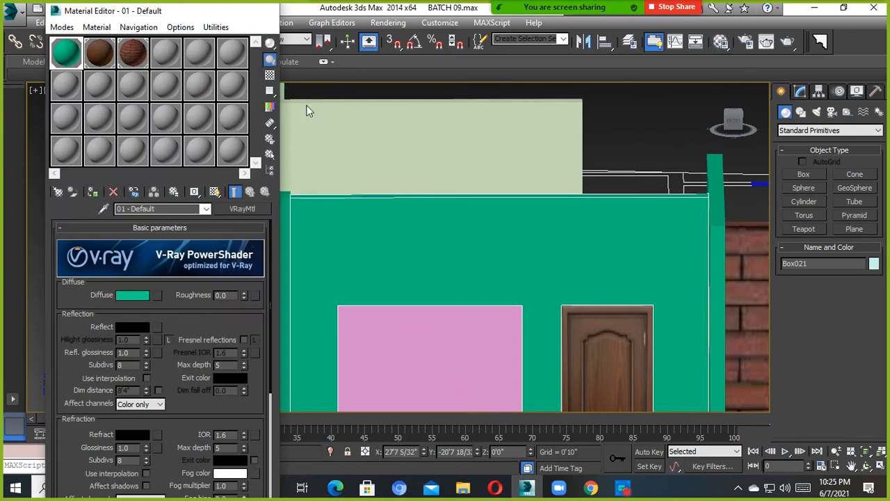
left_click(264, 10)
Inspect the brick wall and the surrounding green walls and doors from several angles
scroll(411, 179, "down", 5)
left_click(546, 244)
scroll(549, 242, "up", 5)
scroll(550, 242, "down", 5)
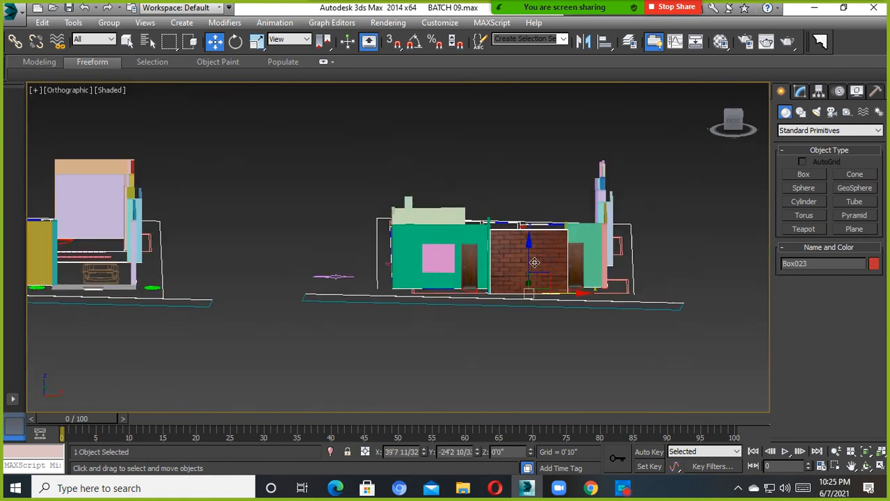
middle_click_drag(550, 242, 522, 276, "alt")
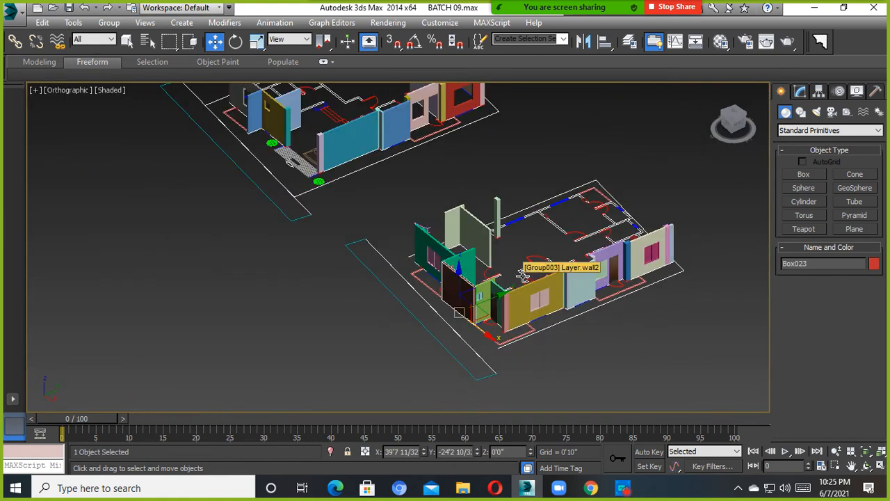
scroll(504, 315, "up", 4)
middle_click_drag(506, 313, 573, 306, "alt")
middle_click_drag(314, 309, 435, 324)
left_click(242, 215)
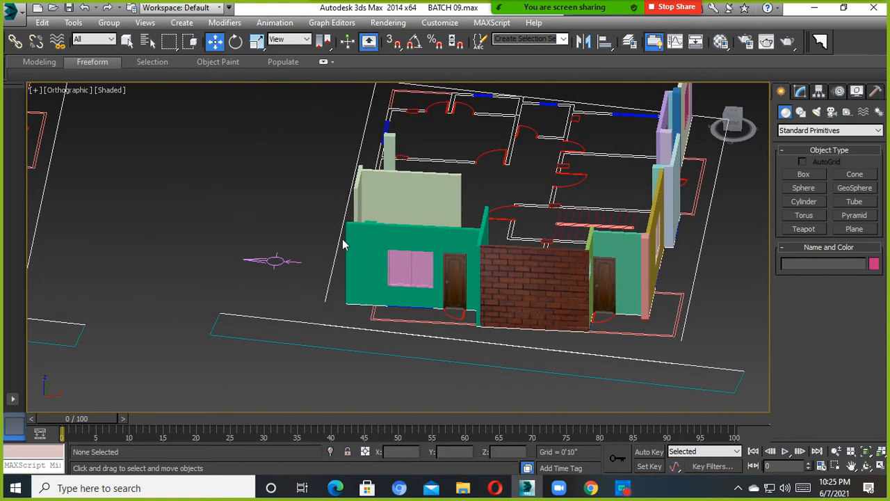
Assign the 03 - Default brick material to the green front wall around the pink window and wooden door
scroll(427, 269, "up", 4)
left_click(395, 196)
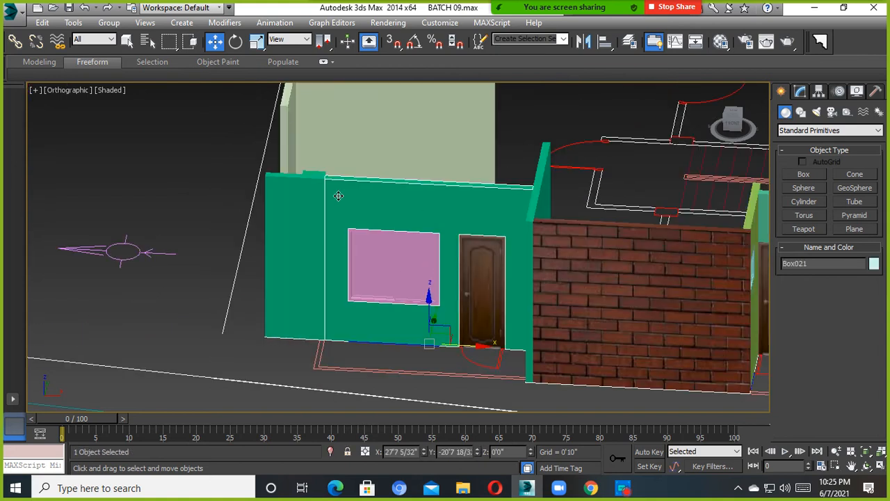
middle_click_drag(338, 195, 340, 189, "alt")
key("m")
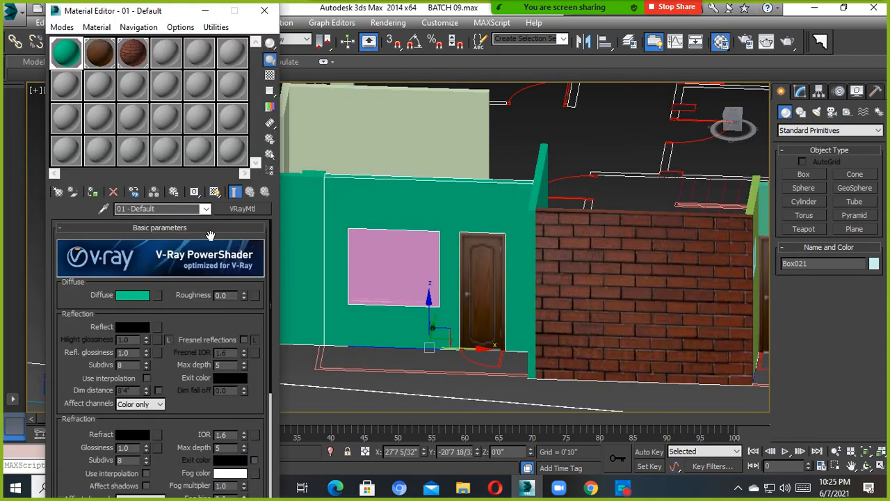
left_click(93, 193)
left_click(125, 64)
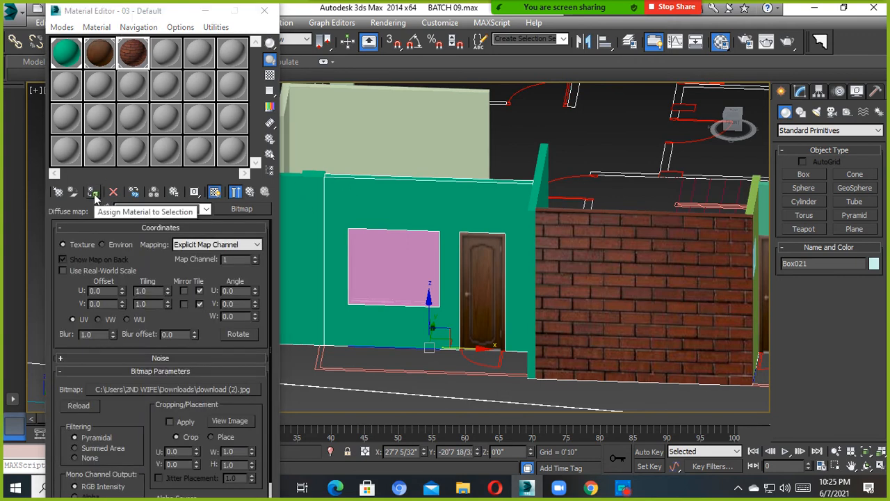
left_click(97, 195)
middle_click_drag(481, 249, 563, 248)
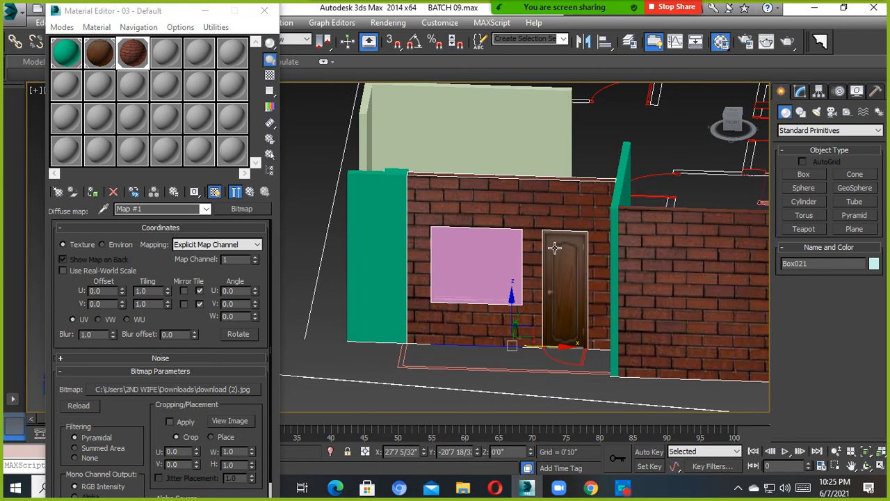
Assign the 03 - Default brick material to the green column and the adjoining end wall beside the windowed front wall
left_click(385, 217)
left_click(93, 192)
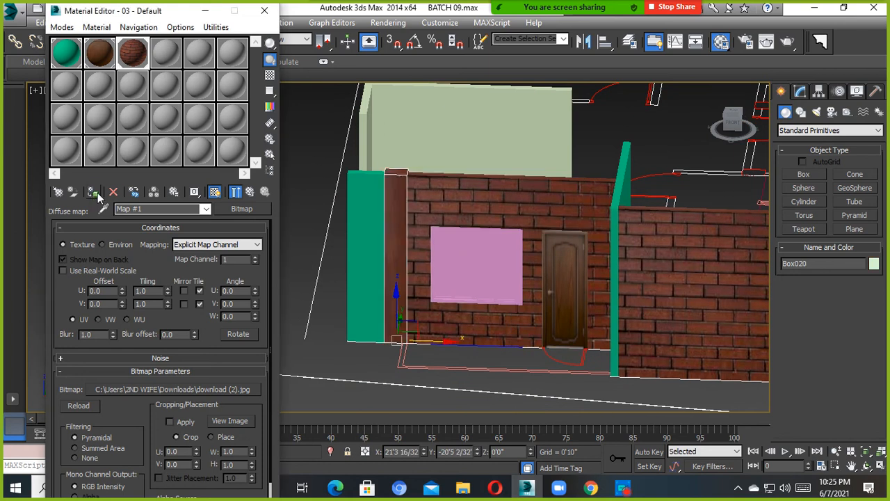
left_click(350, 213)
left_click(92, 193)
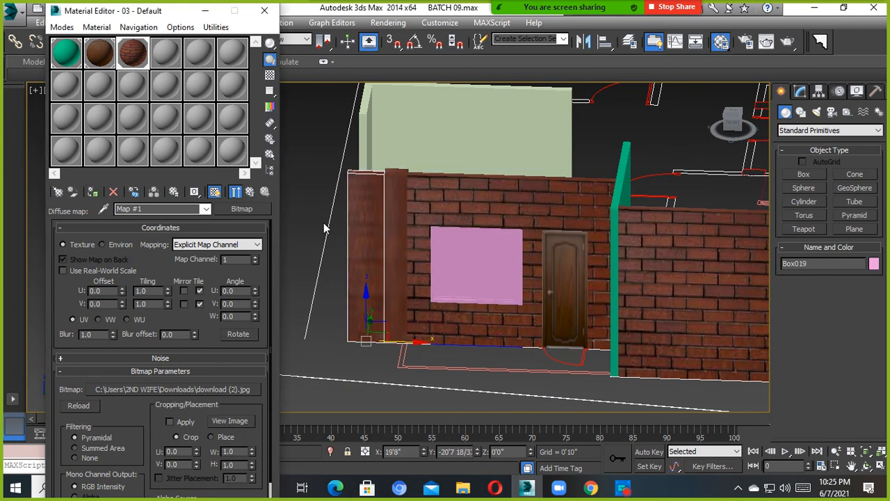
Close the Material Editor, inspect the textured front walls, and select the brick wall beside the green partition
left_click(264, 11)
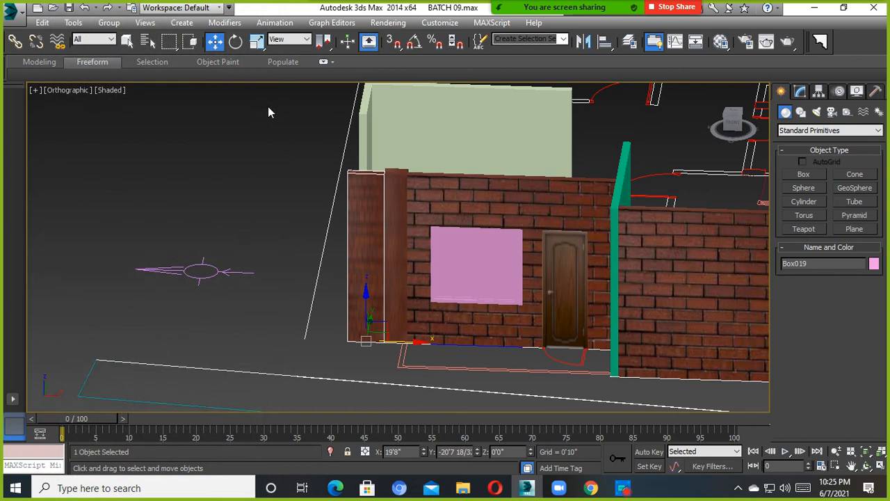
left_click(270, 111)
middle_click_drag(495, 278, 401, 299)
scroll(584, 300, "up", 3)
middle_click_drag(574, 298, 516, 308)
scroll(455, 274, "down", 5)
left_click(479, 287)
scroll(485, 300, "down", 4)
scroll(516, 309, "up", 2)
Reopen the Material Editor and examine the brick walls and wooden doors of the house from several angles
key("m")
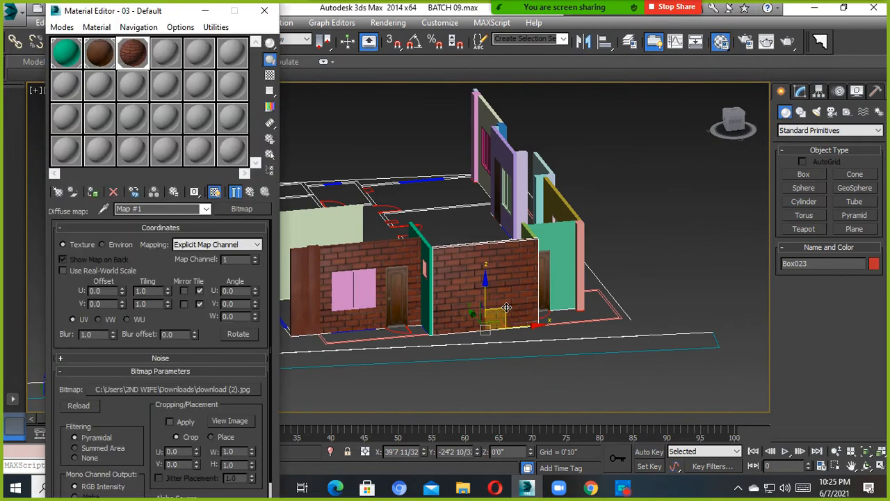
middle_click_drag(485, 313, 536, 324)
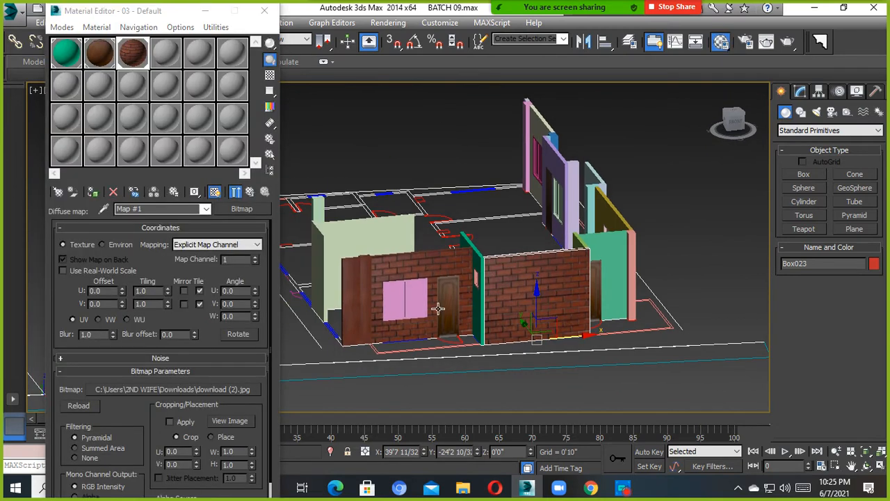
scroll(438, 308, "up", 2)
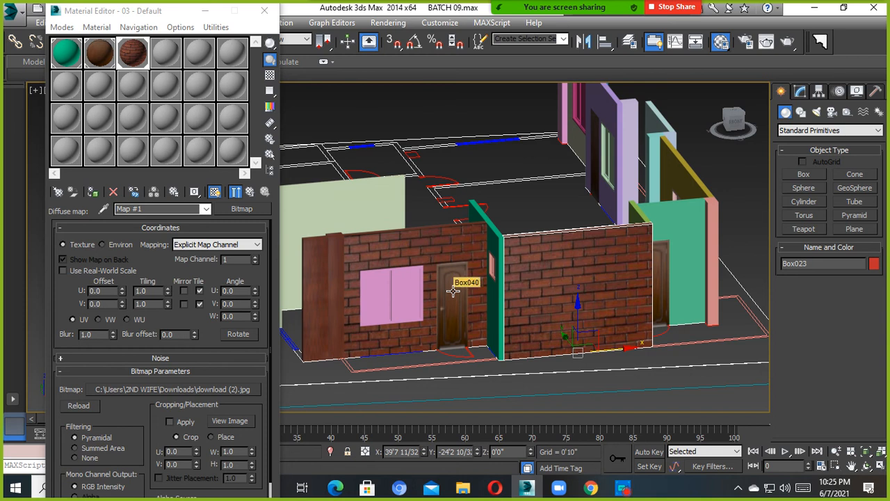
scroll(546, 293, "down", 3)
middle_click_drag(547, 292, 494, 313, "alt")
scroll(581, 313, "up", 4)
middle_click_drag(581, 313, 695, 281, "alt")
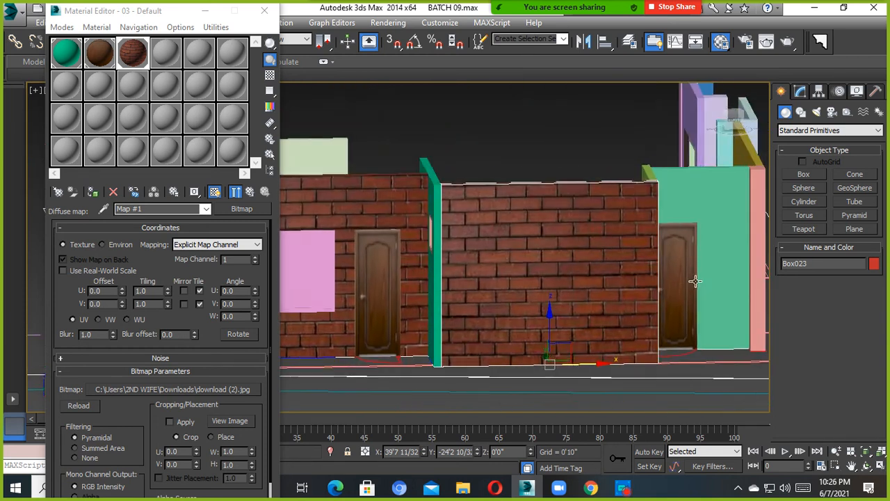
scroll(513, 297, "down", 4)
middle_click_drag(550, 304, 473, 312, "alt")
scroll(582, 309, "down", 2)
middle_click_drag(583, 309, 330, 137, "alt")
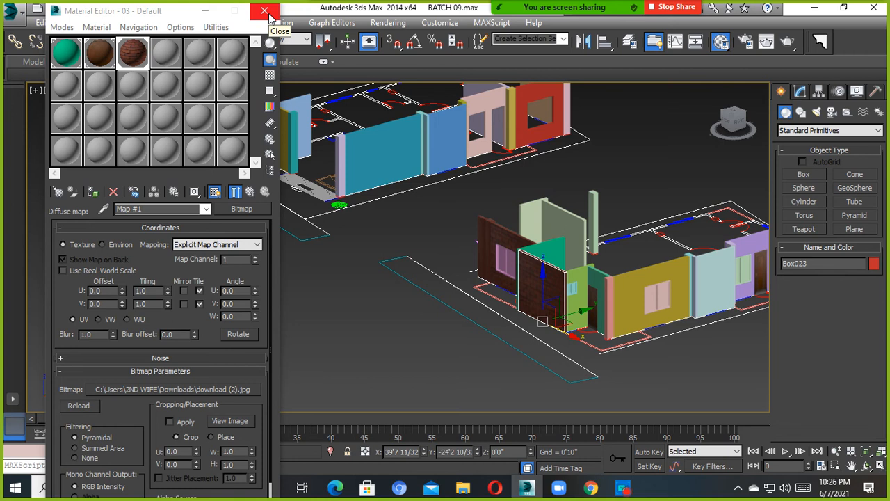
Admit the waiting meeting participant, and start a Bitmap map for the diffuse channel of the fourth material slot
left_click(172, 59)
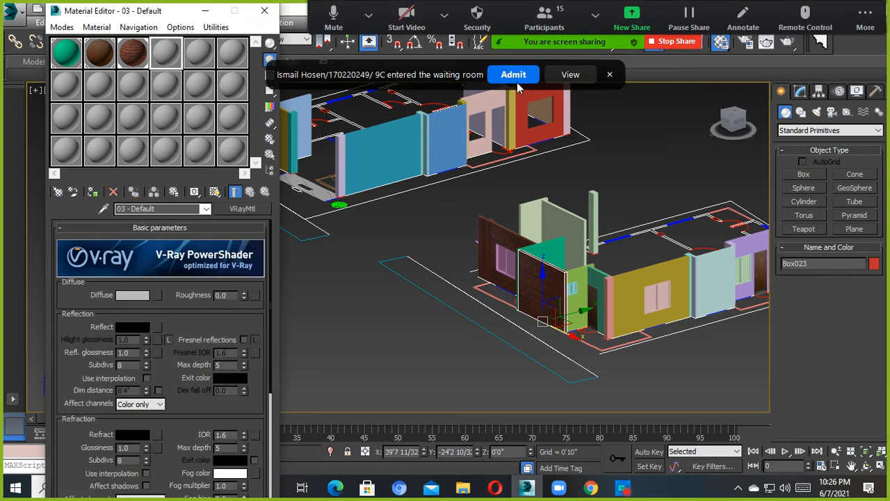
left_click(516, 76)
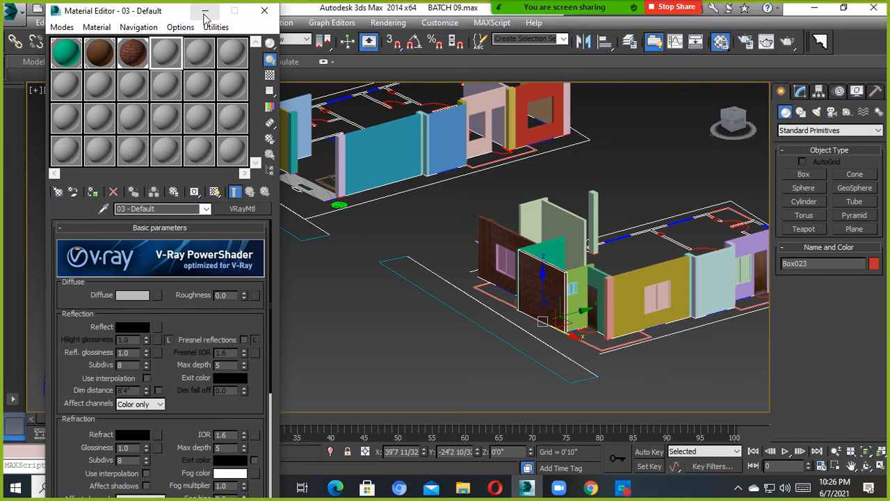
left_click(157, 295)
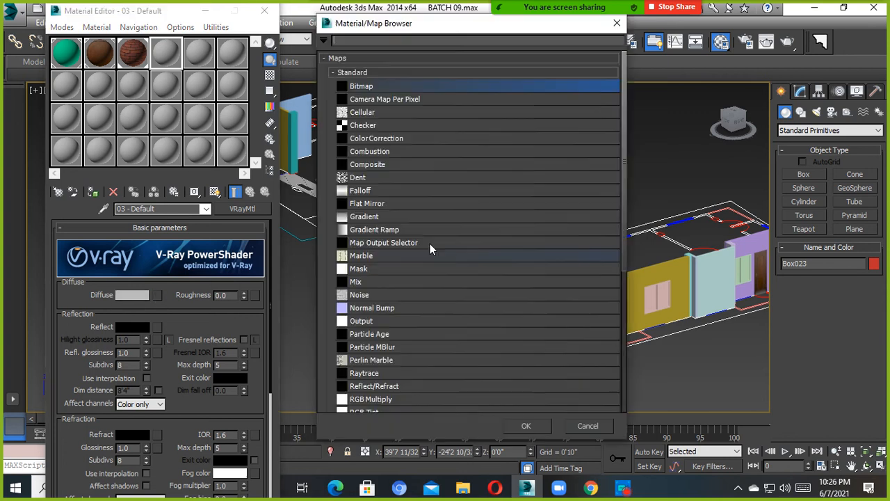
left_click(529, 426)
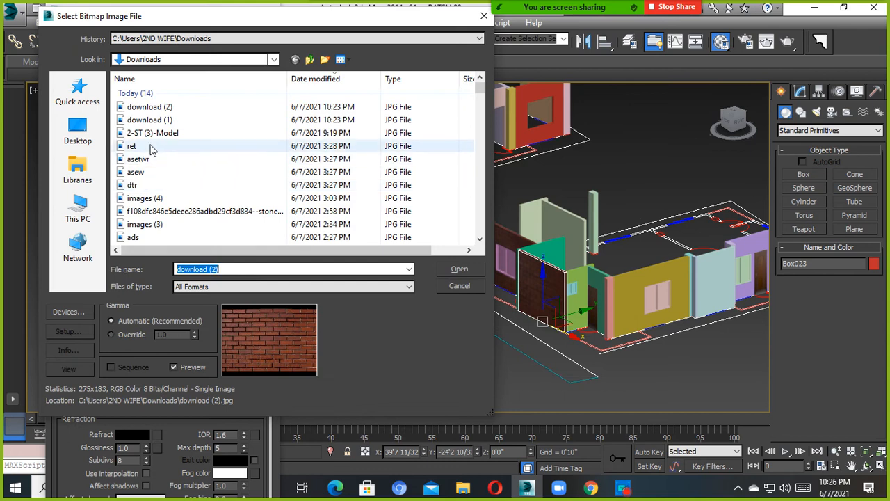
Preview the images in the Downloads folder to look for a suitable texture
left_click(149, 146)
left_click(153, 158)
left_click(150, 120)
scroll(167, 177, "down", 2)
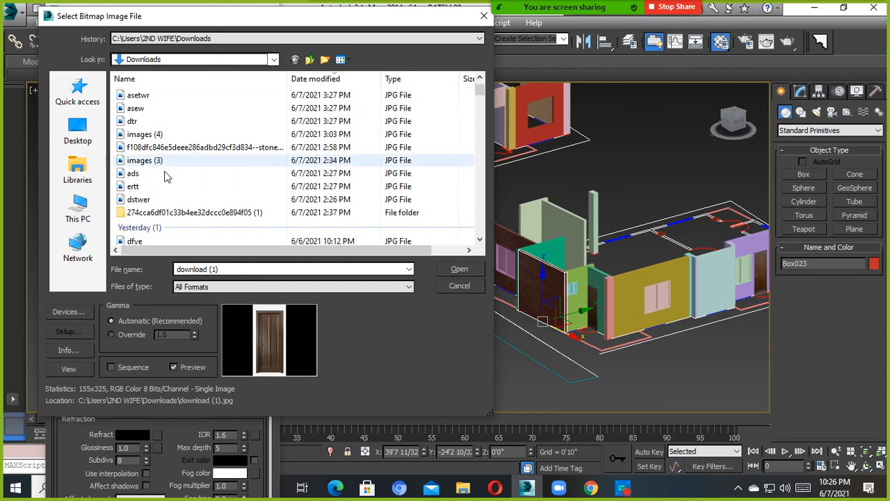
scroll(162, 179, "down", 3)
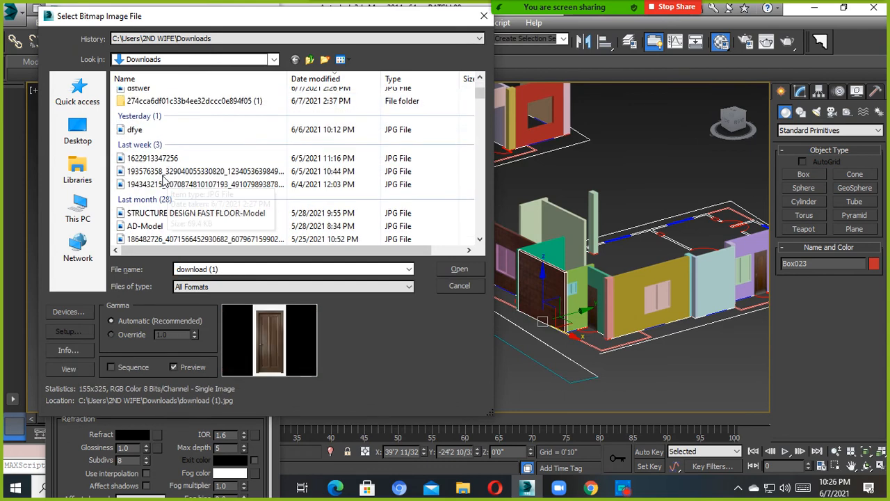
scroll(158, 160, "up", 5)
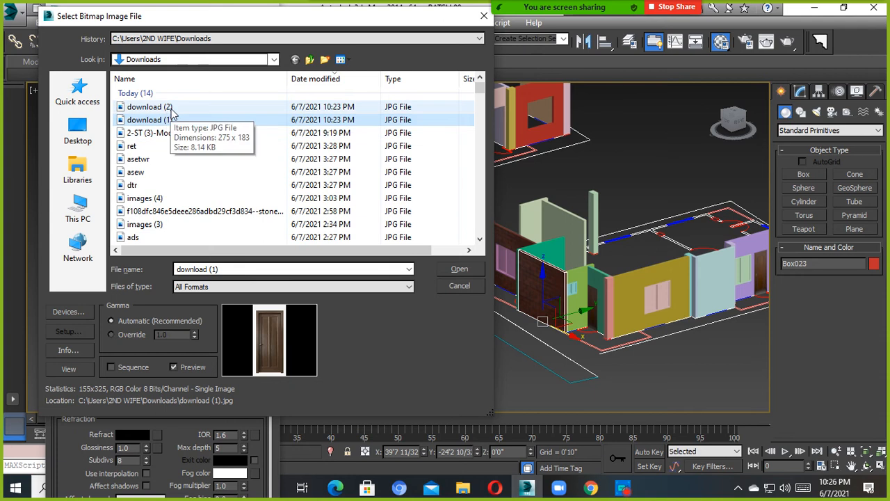
left_click(161, 107)
left_click(167, 120)
left_click(165, 136)
scroll(167, 166, "down", 2)
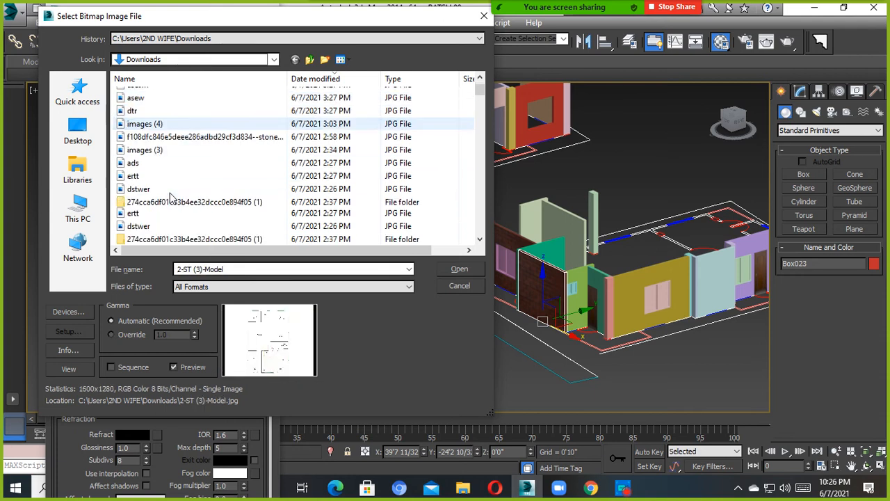
left_click(167, 190)
scroll(170, 209, "down", 3)
left_click(170, 203)
scroll(171, 203, "down", 3)
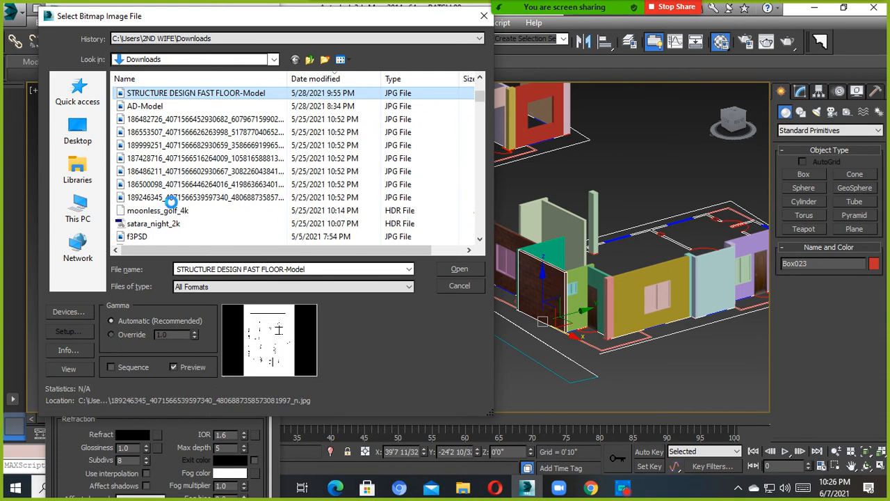
left_click(172, 203)
scroll(172, 203, "down", 3)
left_click(172, 203)
scroll(172, 203, "down", 5)
left_click(171, 200)
scroll(173, 204, "down", 2)
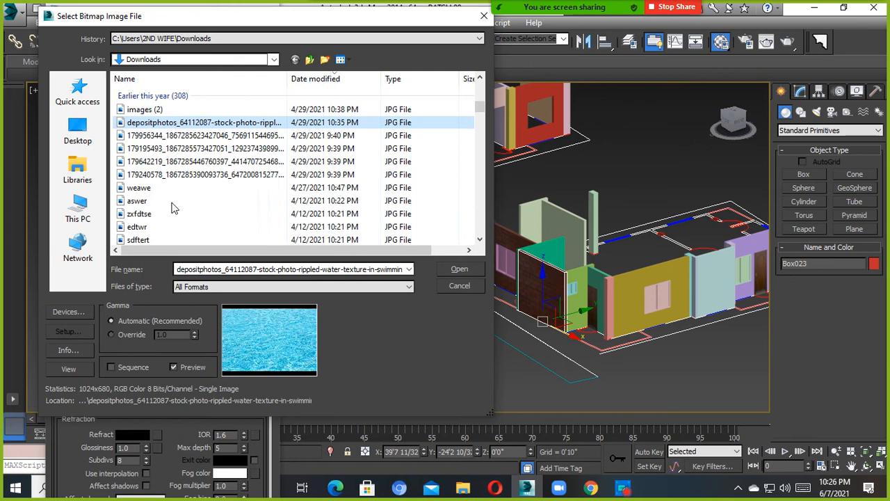
scroll(173, 206, "down", 2)
left_click(172, 203)
scroll(172, 203, "down", 2)
scroll(173, 203, "down", 2)
left_click(172, 201)
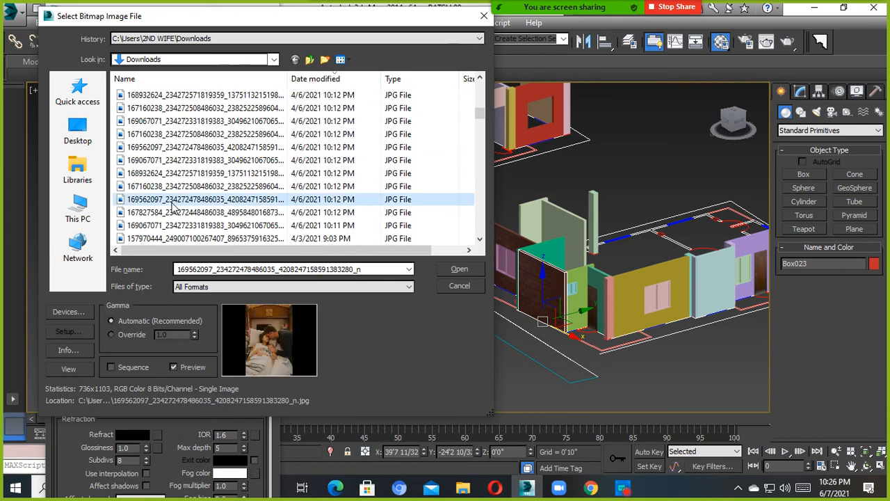
scroll(174, 206, "down", 2)
left_click(171, 203)
scroll(171, 203, "down", 3)
left_click(171, 203)
scroll(172, 203, "down", 4)
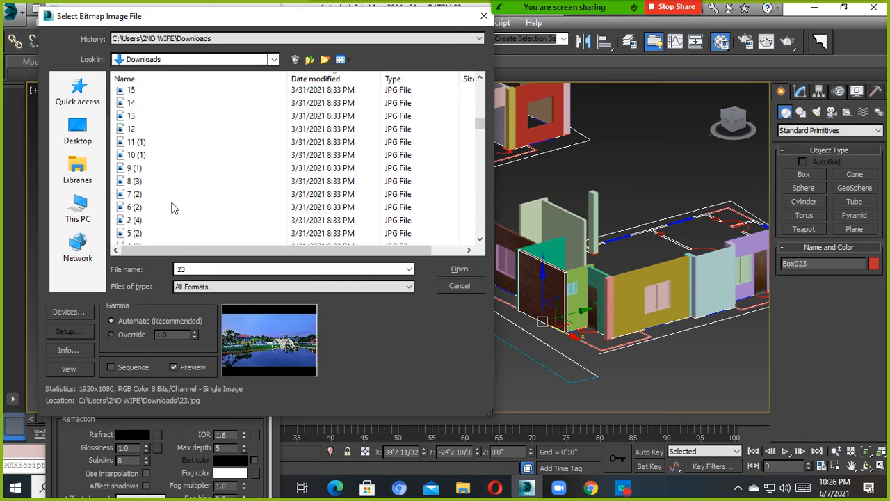
scroll(171, 203, "up", 2)
left_click(172, 203)
left_click(171, 203)
scroll(172, 205, "down", 3)
left_click(171, 198)
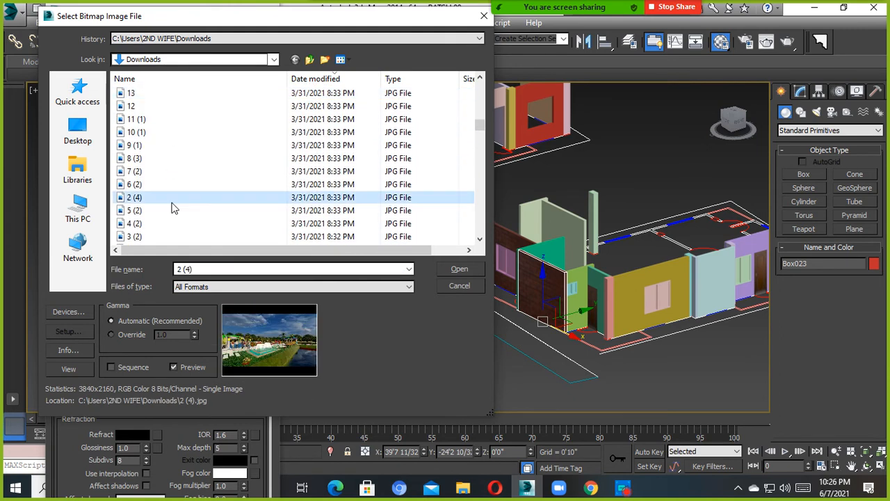
scroll(171, 203, "up", 10)
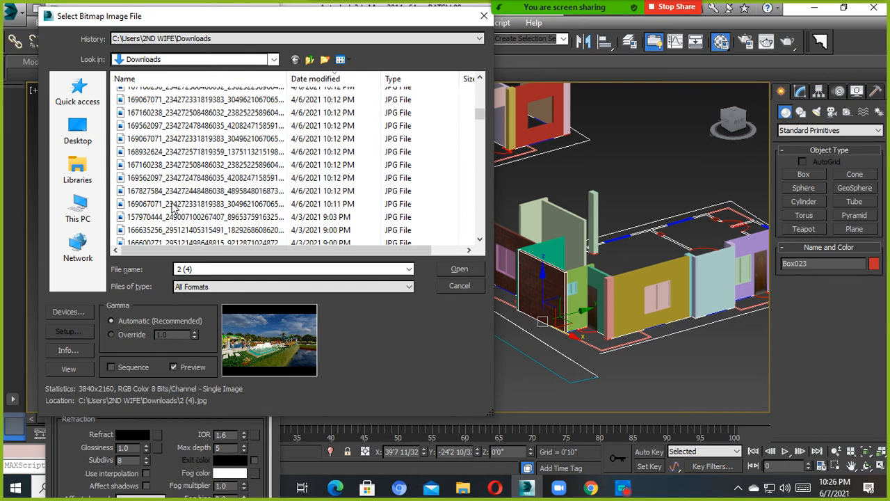
Look through the Libraries, Pictures and Screenshots folders for a texture image, and return to the previous folder
left_click(237, 61)
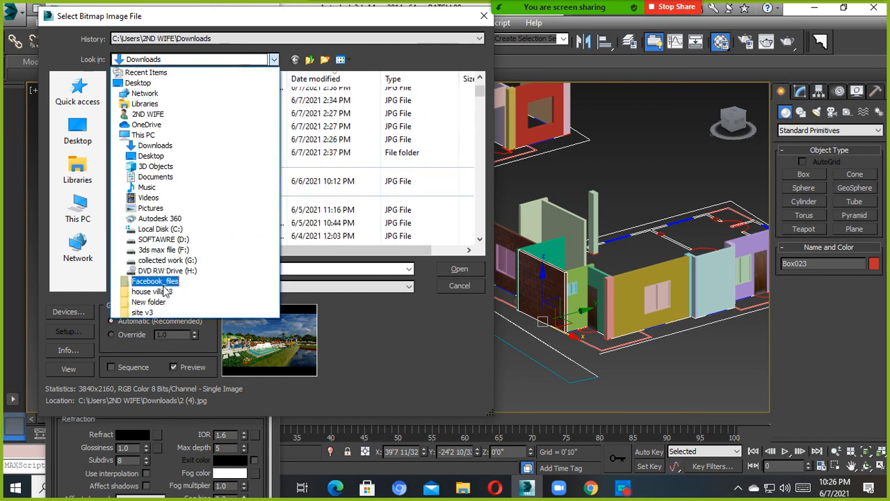
left_click(161, 105)
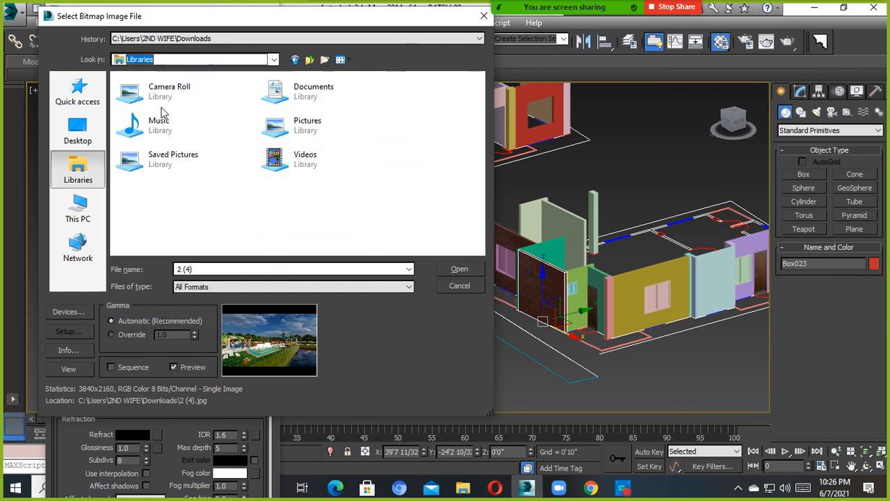
double_click(177, 94)
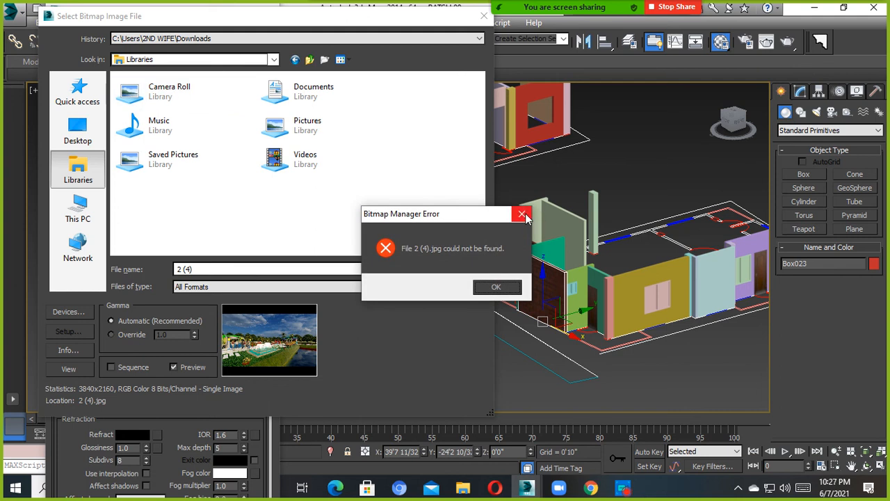
left_click(521, 215)
double_click(299, 126)
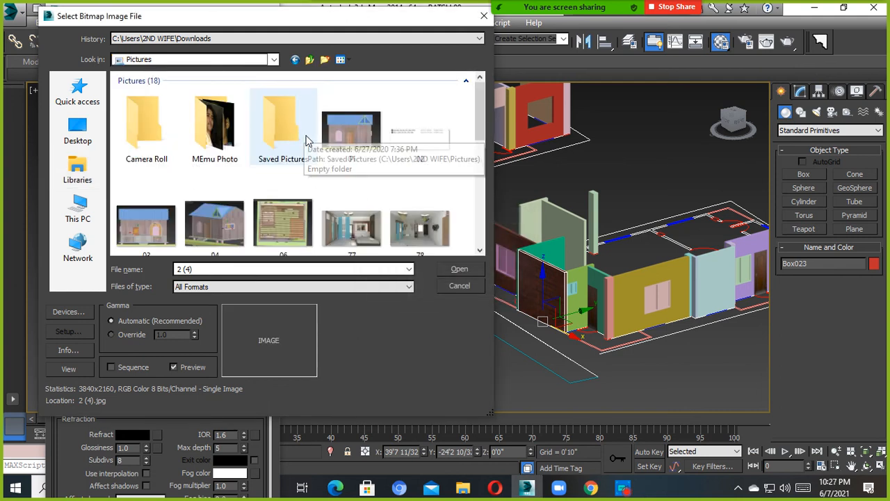
scroll(324, 169, "down", 3)
scroll(312, 223, "down", 5)
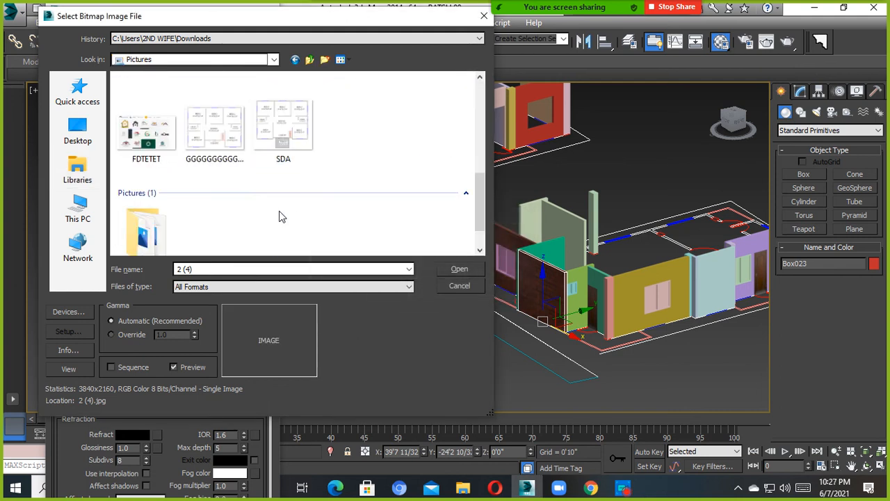
scroll(280, 217, "up", 2)
scroll(240, 227, "down", 2)
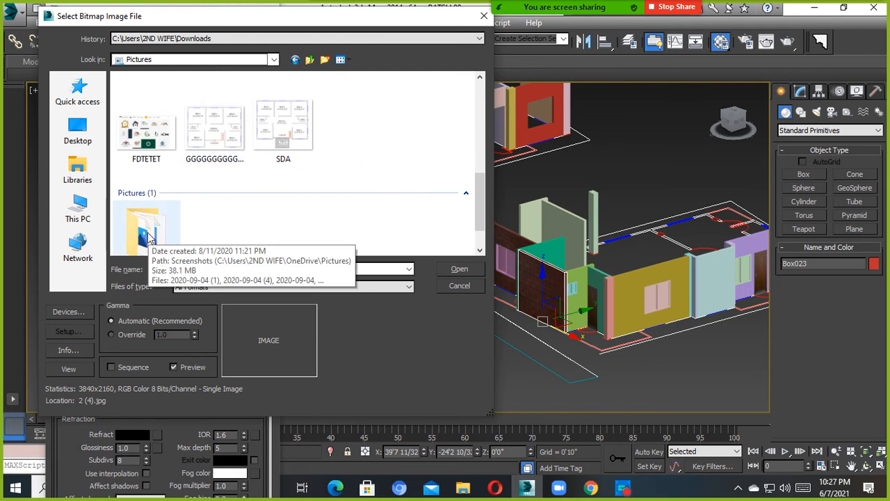
double_click(167, 219)
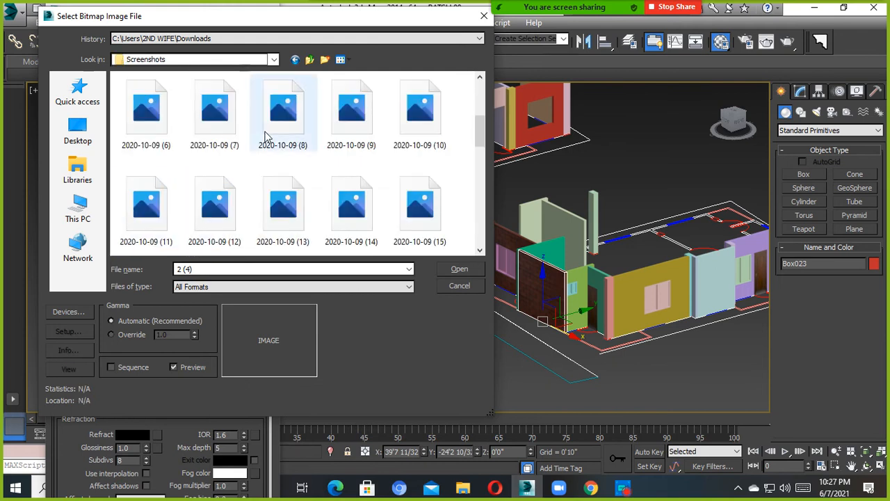
scroll(265, 135, "down", 1)
scroll(265, 135, "up", 1)
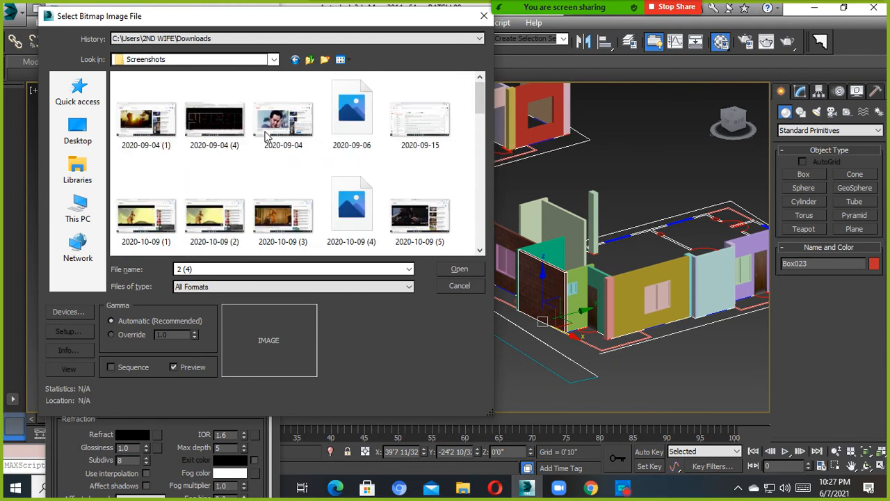
left_click(294, 61)
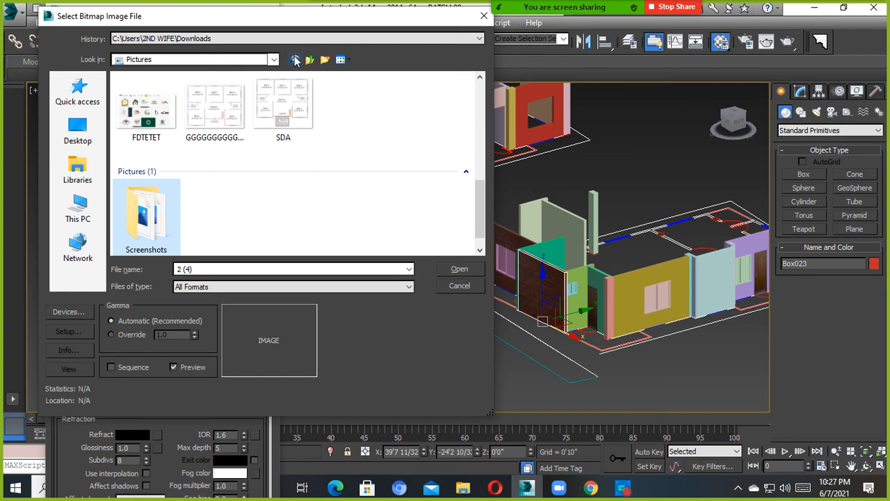
left_click(296, 61)
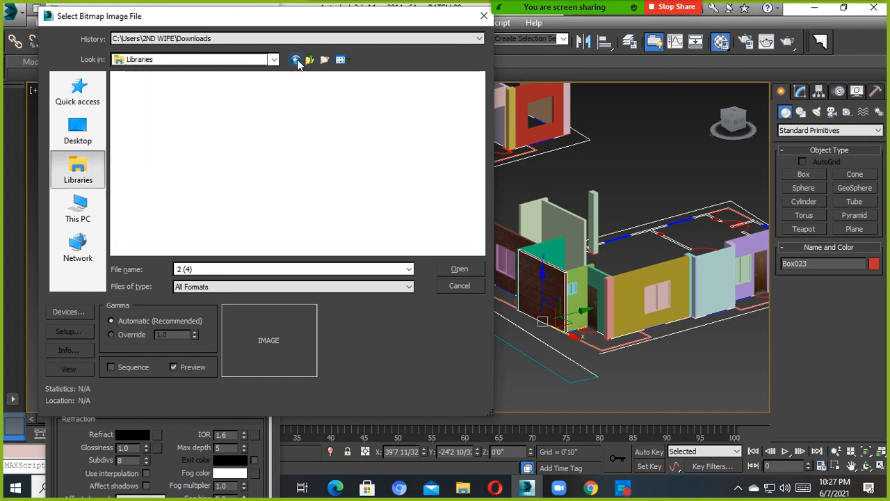
left_click(294, 61)
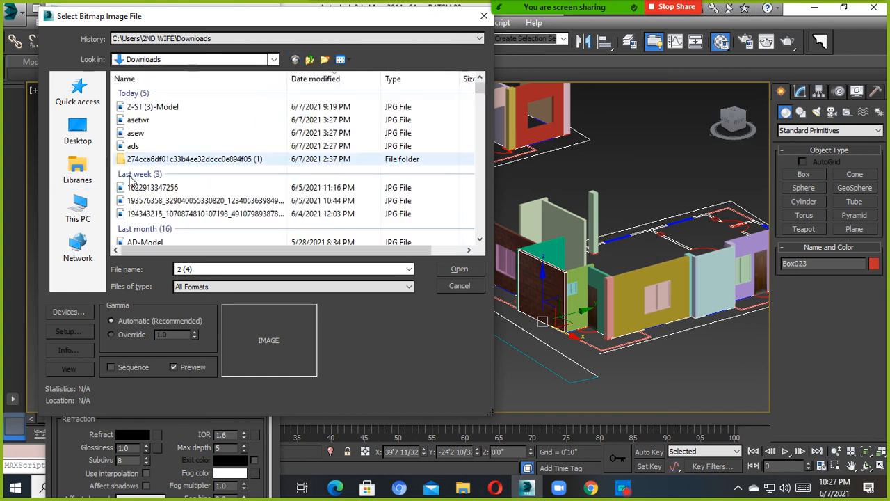
Load the door image download (1) from Downloads as the diffuse bitmap and open the material's enlarged preview
left_click(88, 202)
double_click(333, 143)
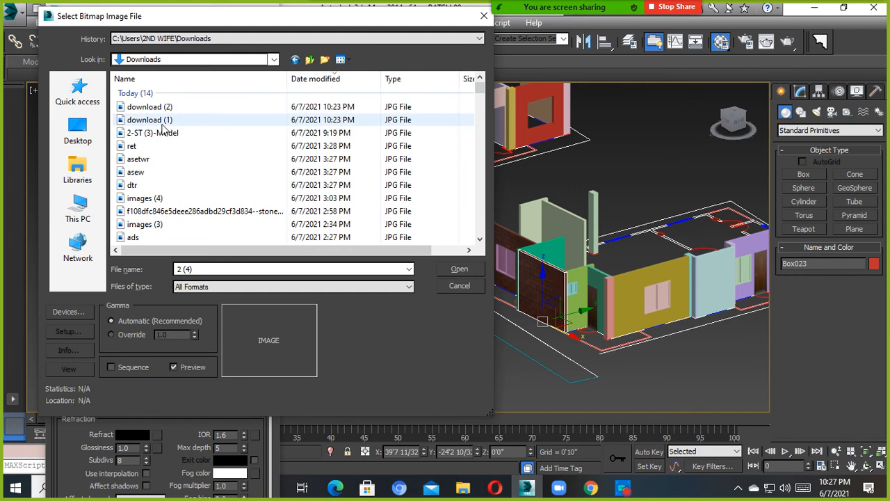
left_click(157, 120)
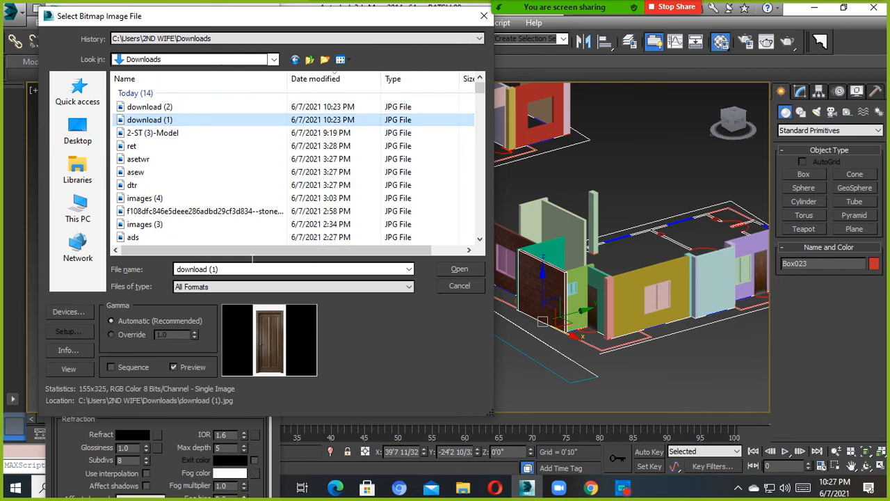
left_click(469, 273)
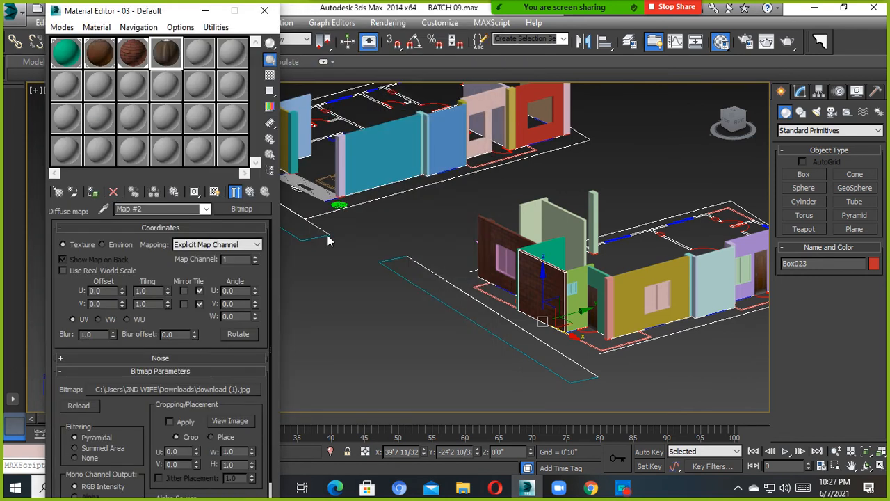
double_click(173, 60)
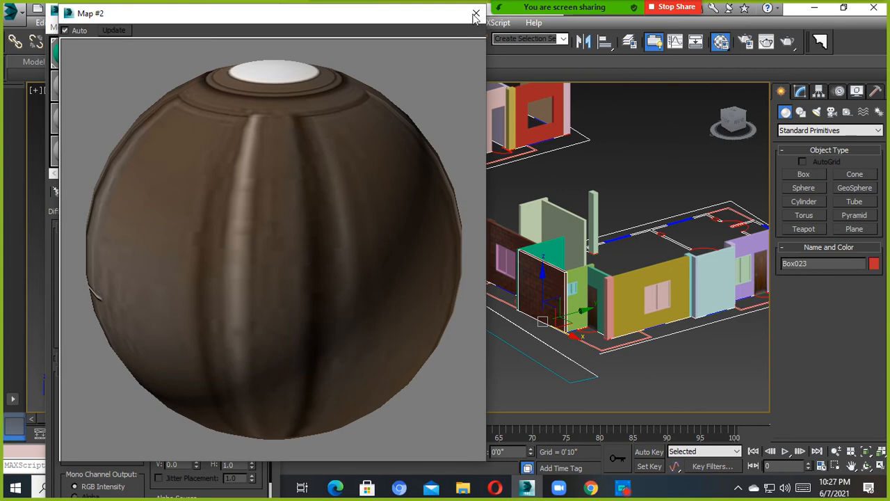
Close the enlarged map preview and create an upright door-like box beside the house, about 7'4" wide, 0'7" long and 12'2" high
left_click(475, 13)
scroll(476, 260, "down", 3)
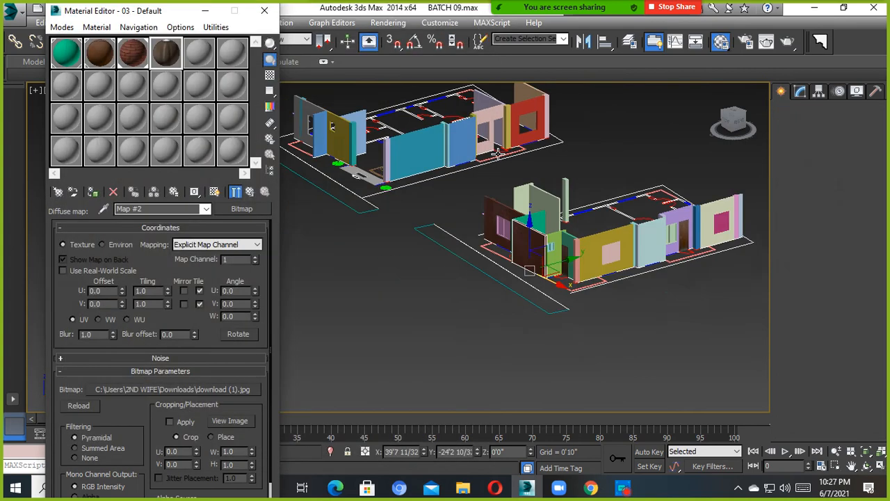
middle_click_drag(417, 262, 476, 260, "alt")
scroll(520, 249, "up", 10)
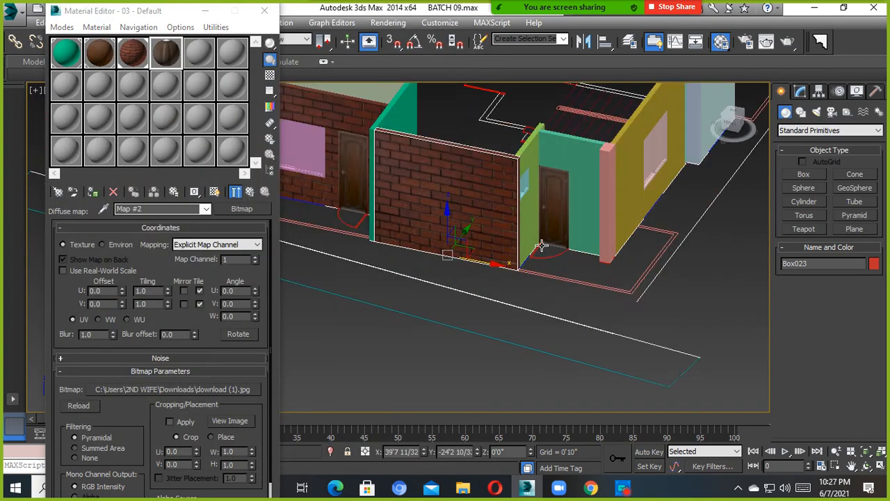
left_click(797, 176)
middle_click_drag(552, 266, 292, 212)
scroll(427, 246, "down", 2)
left_click_drag(453, 267, 513, 290)
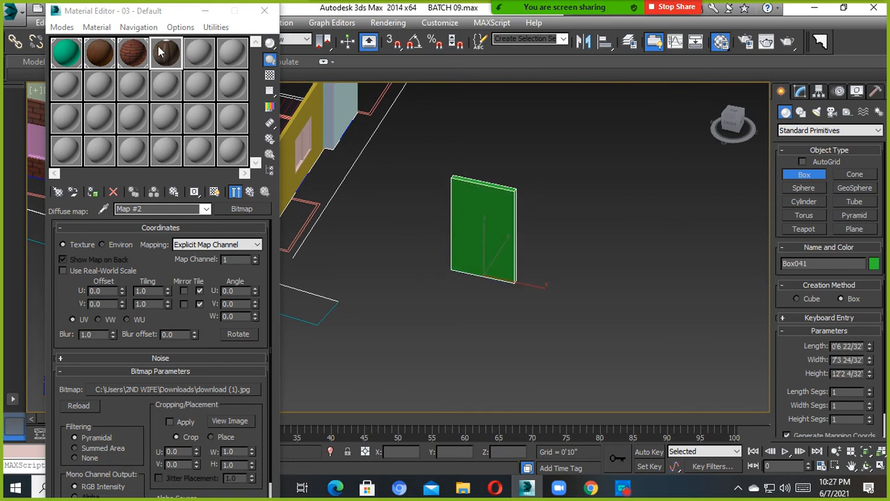
Assign the fourth slot's door material to the new box, renaming the material DSLU RUTOUDTERT instead of replacing the existing one
left_click(88, 191)
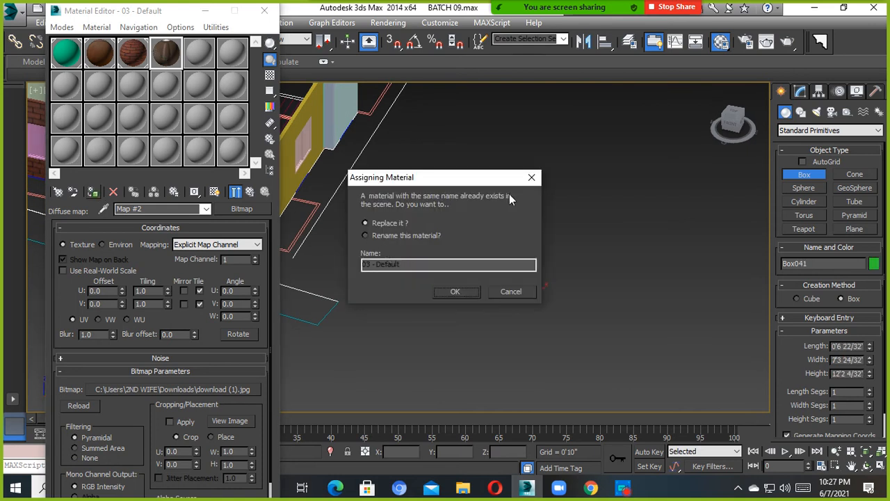
left_click(531, 176)
key("alt+q")
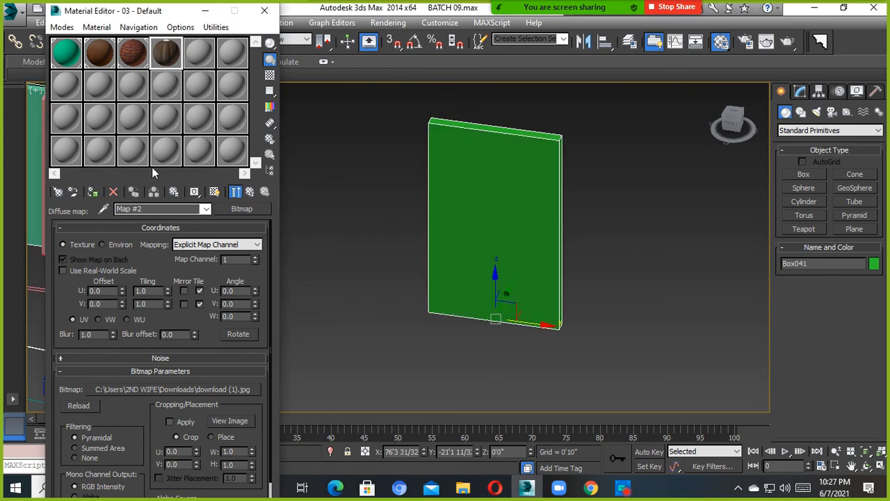
left_click(91, 193)
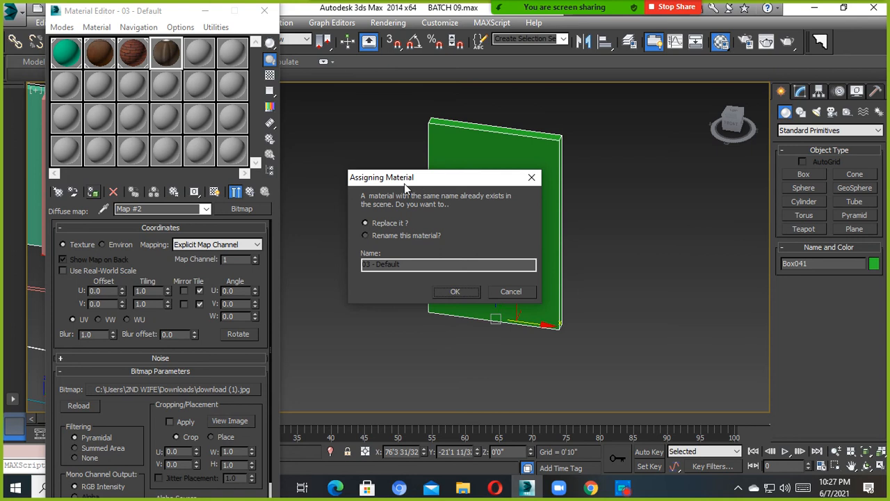
left_click_drag(404, 183, 390, 162)
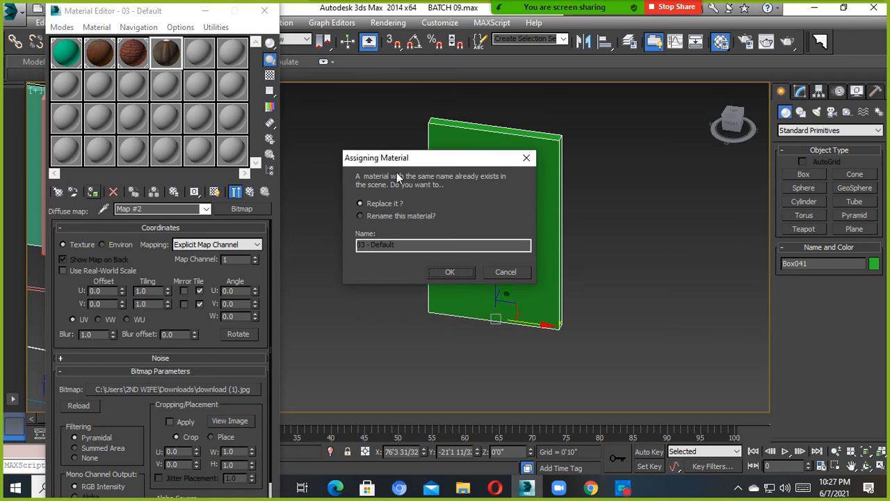
left_click(360, 215)
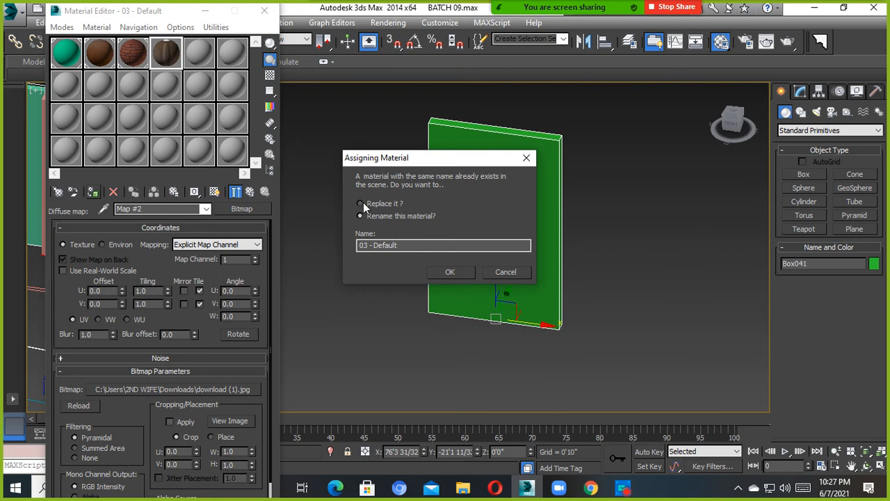
left_click(360, 203)
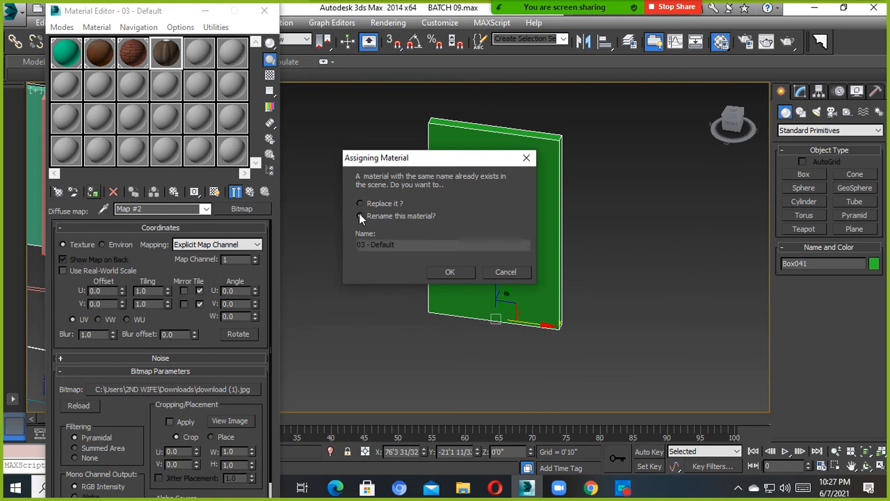
left_click(359, 215)
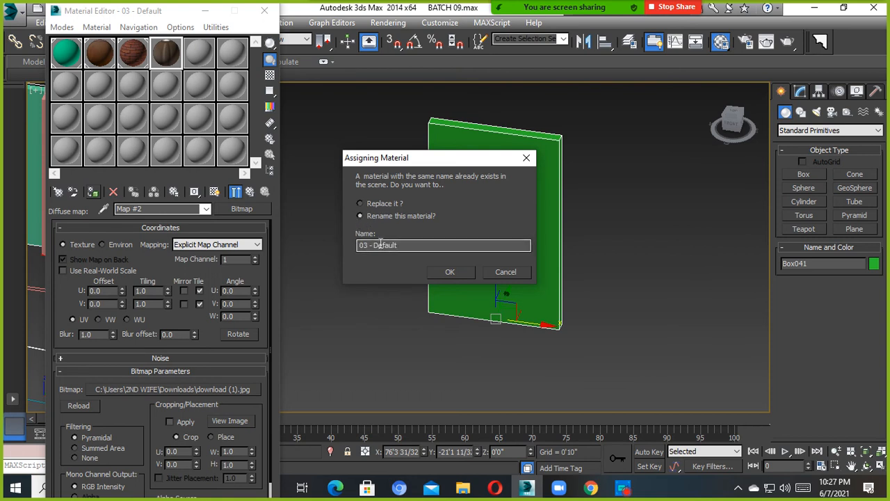
left_click_drag(409, 246, 360, 245)
type("D")
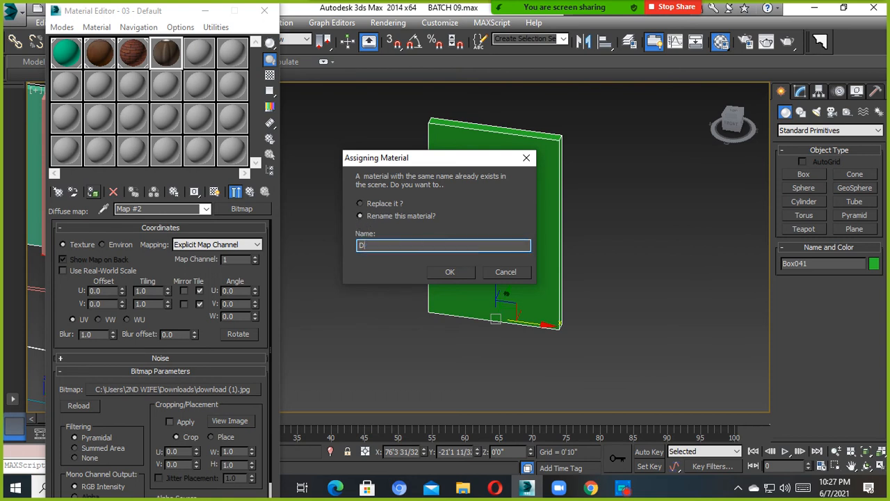
type("SLU RUTOUDTERT")
left_click(449, 272)
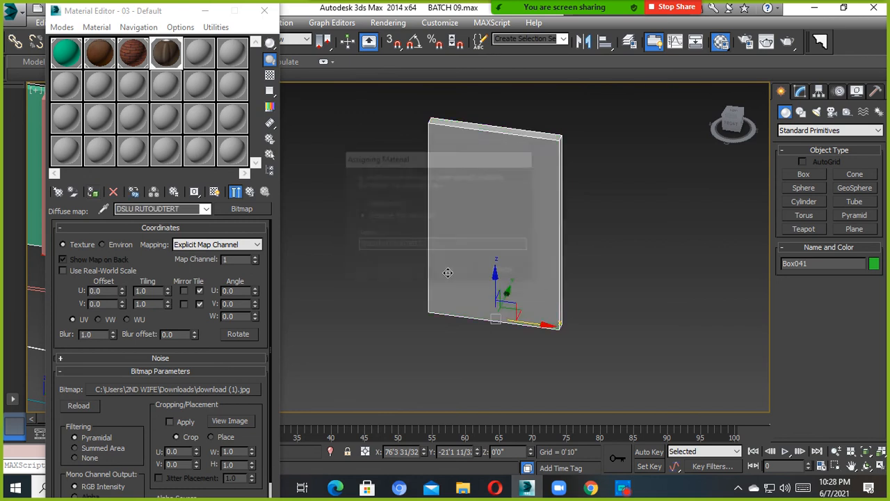
Show the door material's map in the viewport and inspect the texture on the box from several angles
left_click(214, 192)
scroll(493, 256, "up", 5)
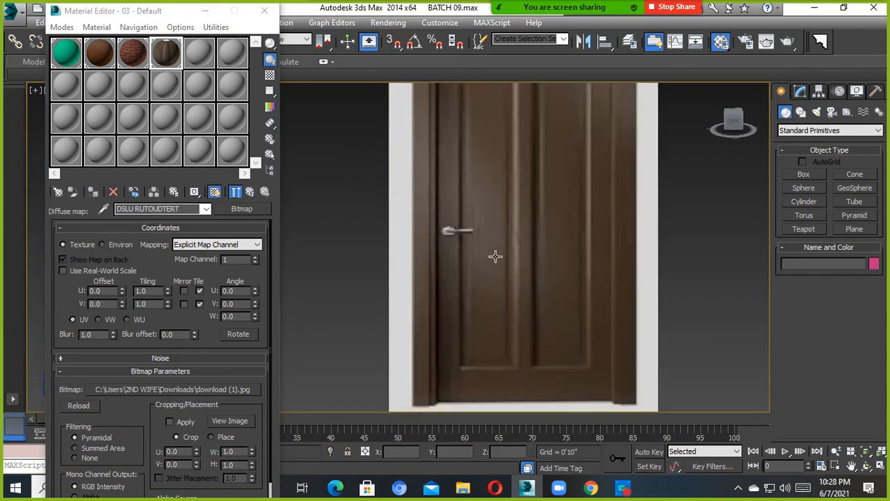
scroll(525, 244, "down", 5)
scroll(525, 245, "up", 1)
scroll(523, 269, "up", 2)
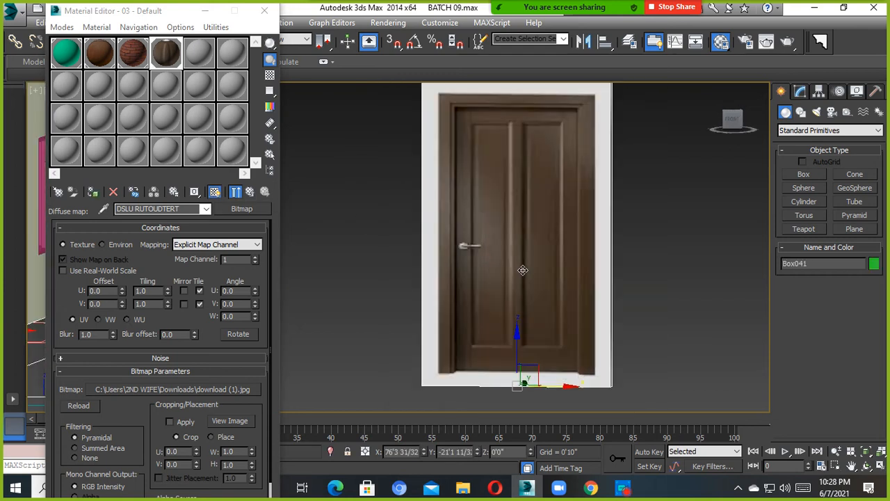
middle_click_drag(523, 270, 653, 271, "alt")
scroll(515, 296, "down", 4)
middle_click_drag(516, 296, 616, 278, "alt")
left_click(615, 277)
left_click(528, 261)
middle_click_drag(528, 260, 542, 272, "alt")
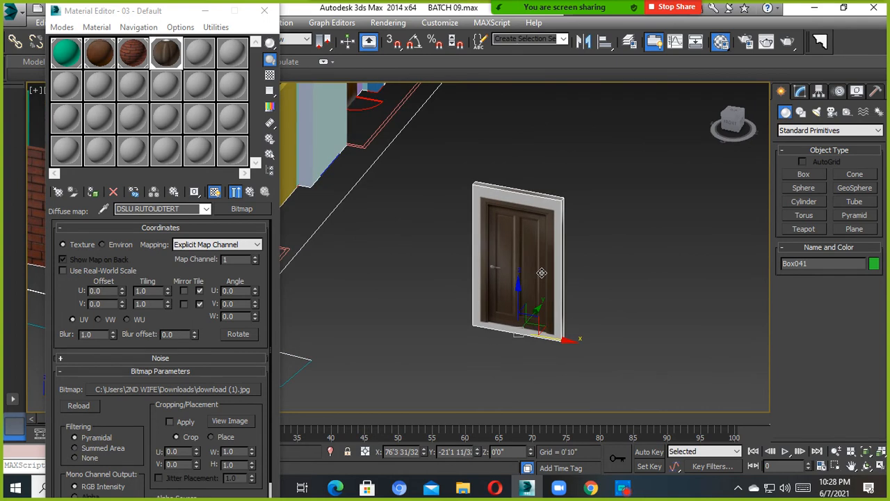
Delete the door-textured box beside the house
key("Delete")
scroll(502, 230, "down", 5)
scroll(511, 252, "up", 3)
scroll(508, 235, "down", 4)
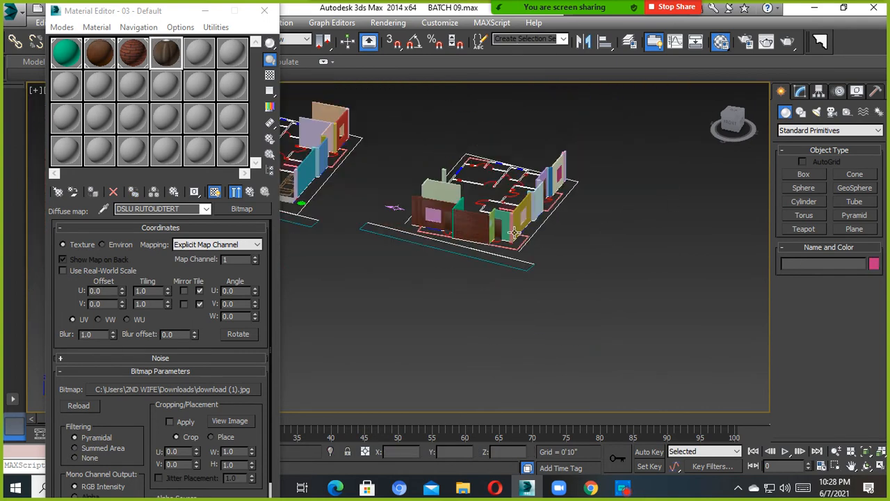
scroll(514, 231, "up", 7)
left_click(514, 217)
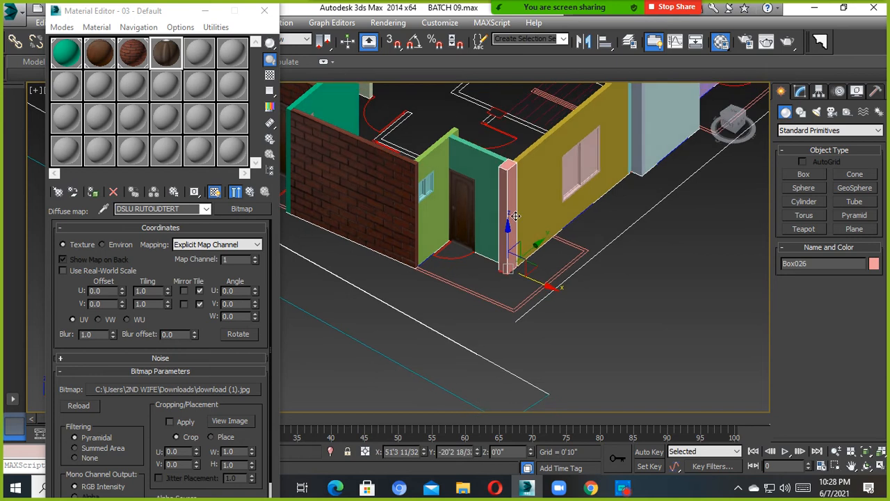
scroll(515, 217, "down", 8)
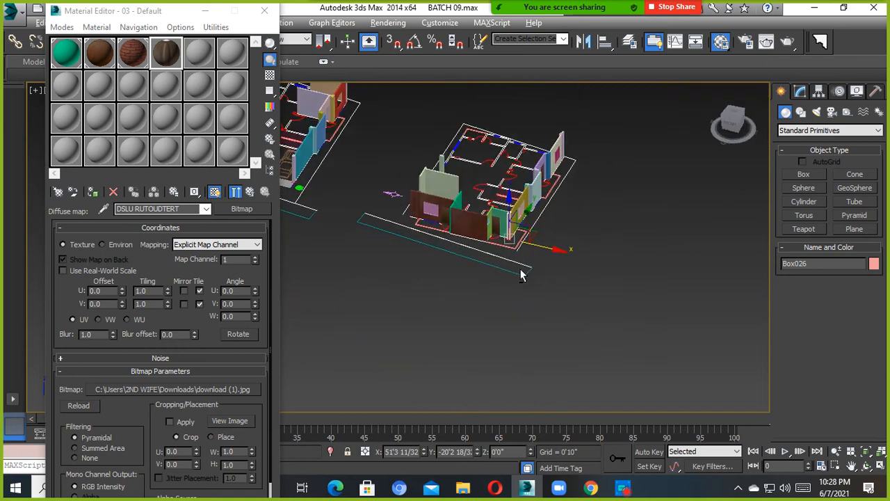
Close the Material Editor and draw a vertex-snapped line from the brick wall's corner around the porch's outer outline to the pink column's outer corner
scroll(521, 274, "up", 5)
scroll(528, 285, "down", 4)
scroll(539, 299, "up", 6)
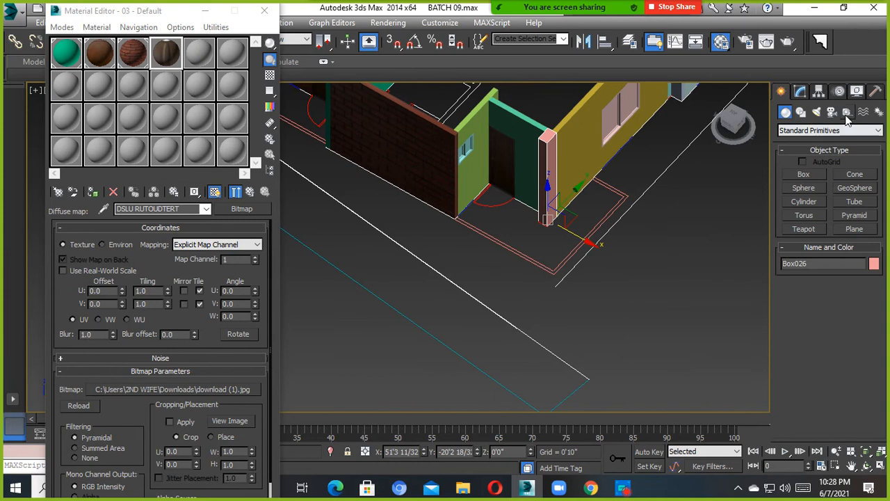
left_click(801, 112)
left_click(804, 184)
scroll(483, 232, "up", 4)
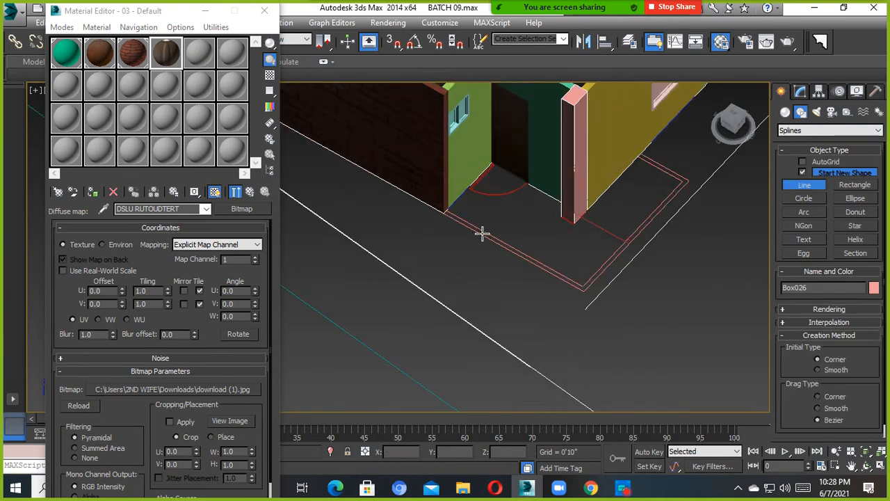
key("s")
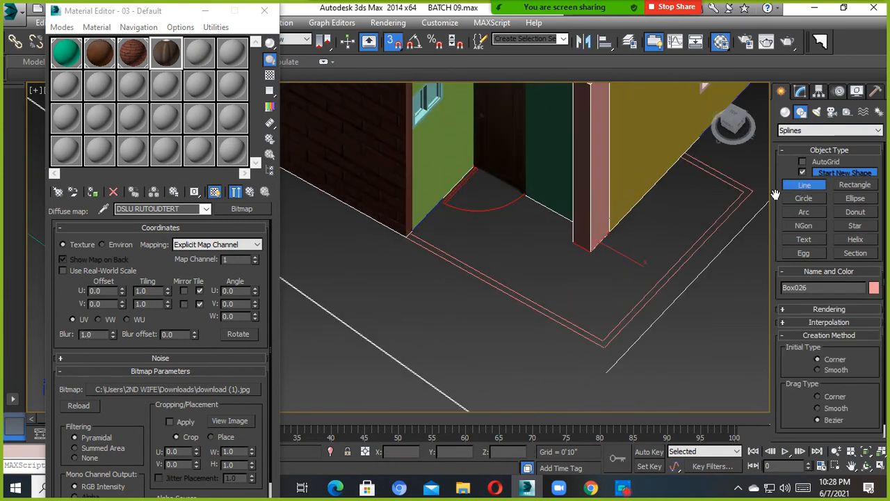
left_click(264, 10)
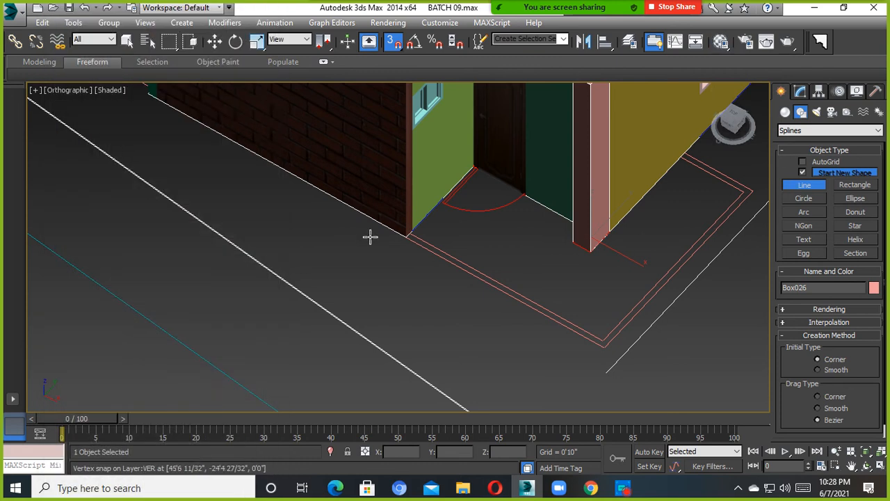
left_click(406, 237)
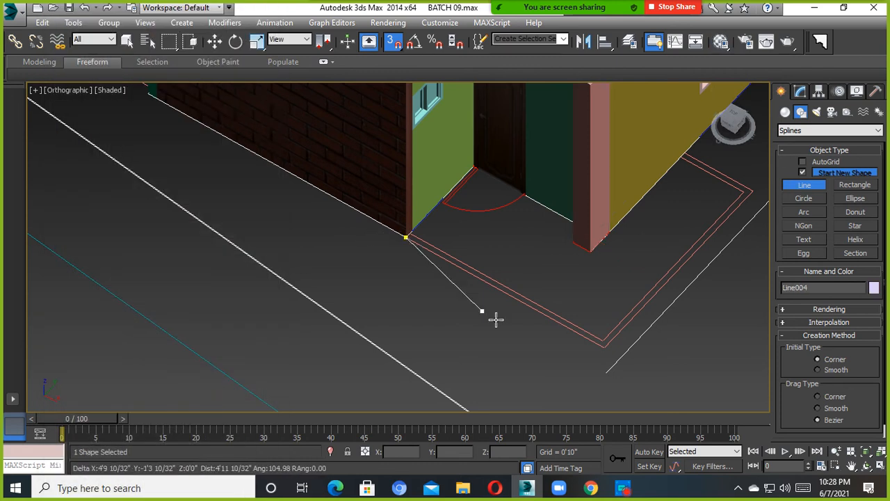
left_click(604, 348)
middle_click_drag(609, 346, 496, 310)
left_click(615, 213)
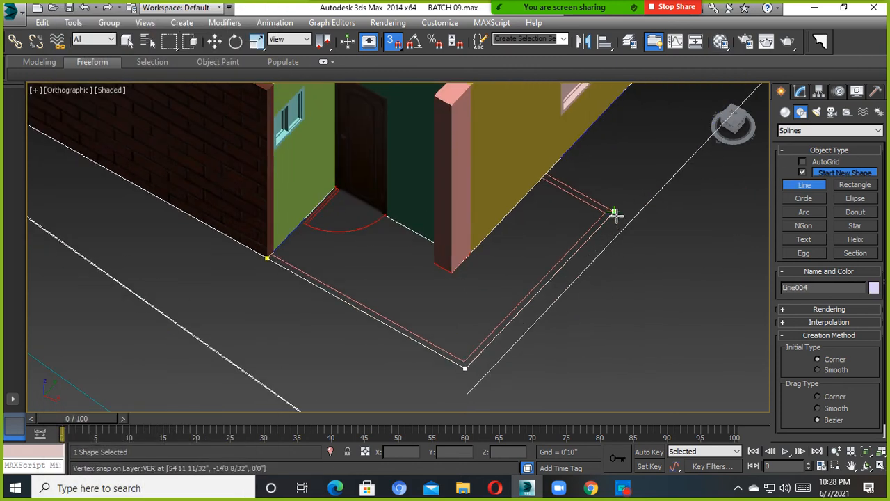
left_click(544, 174)
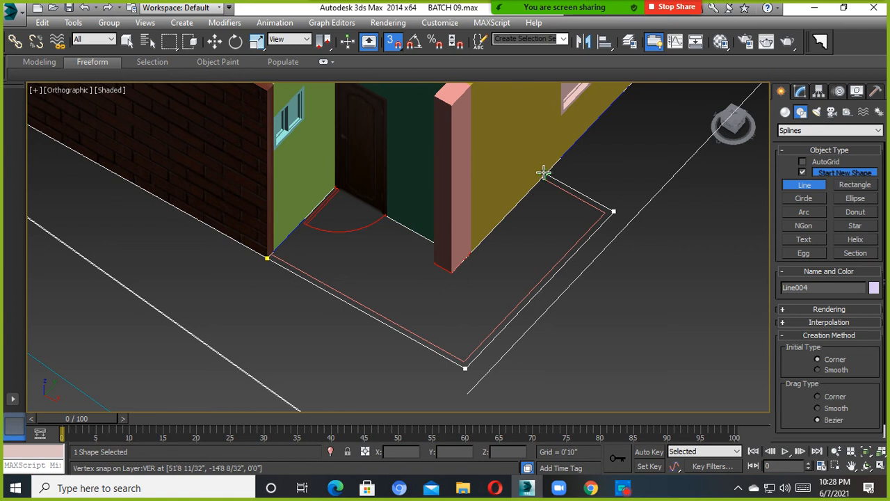
left_click(450, 276)
Continue the line along the pink column's base and the door wall's inner corner to the starting point, and close the spline
scroll(461, 276, "up", 6)
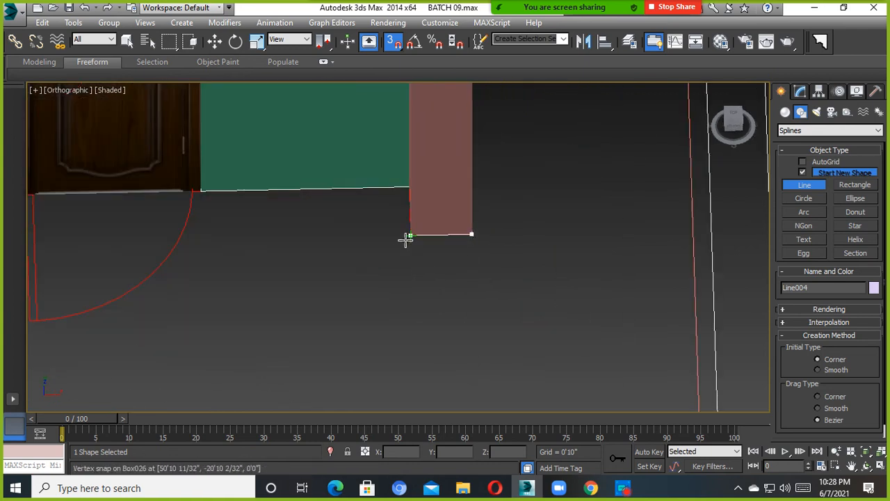
left_click(406, 237)
middle_click_drag(407, 237, 348, 218, "alt")
left_click(415, 173)
scroll(357, 266, "down", 4)
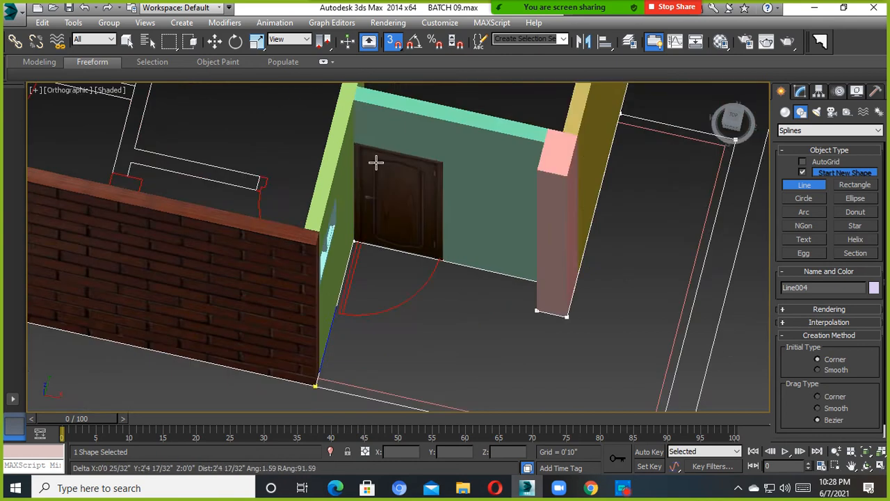
middle_click_drag(362, 288, 369, 195)
scroll(351, 235, "up", 2)
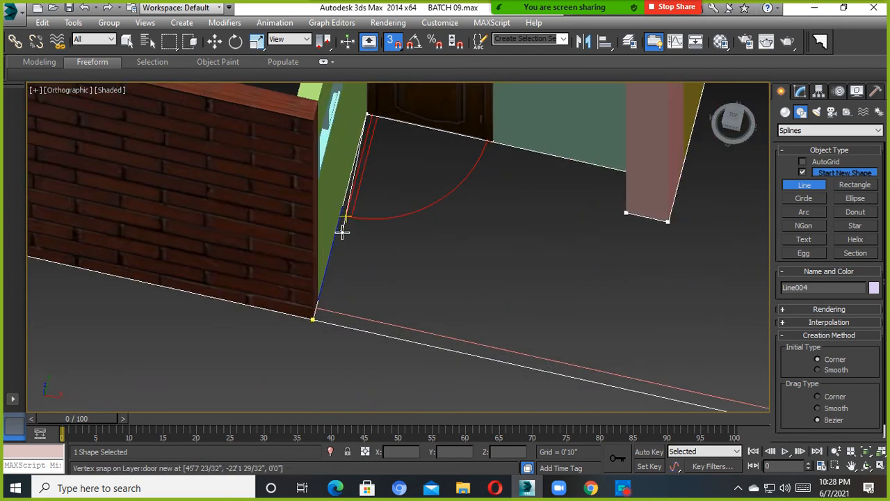
left_click(311, 321)
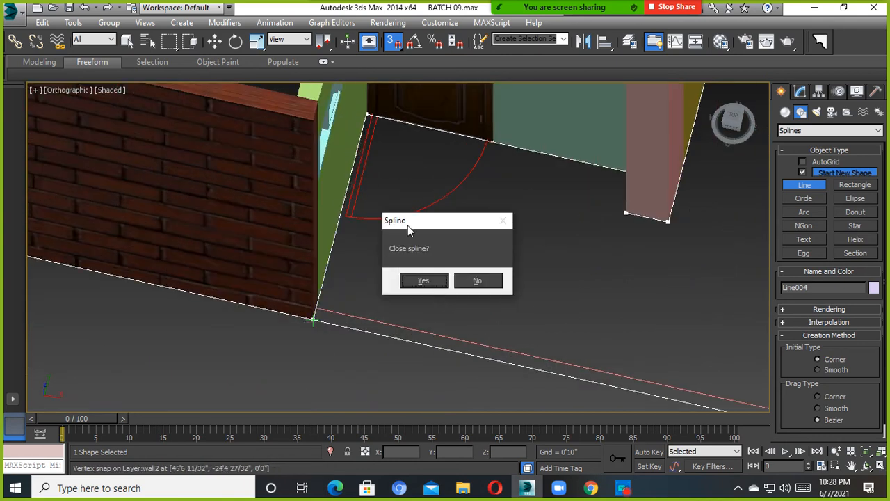
left_click_drag(405, 224, 410, 185)
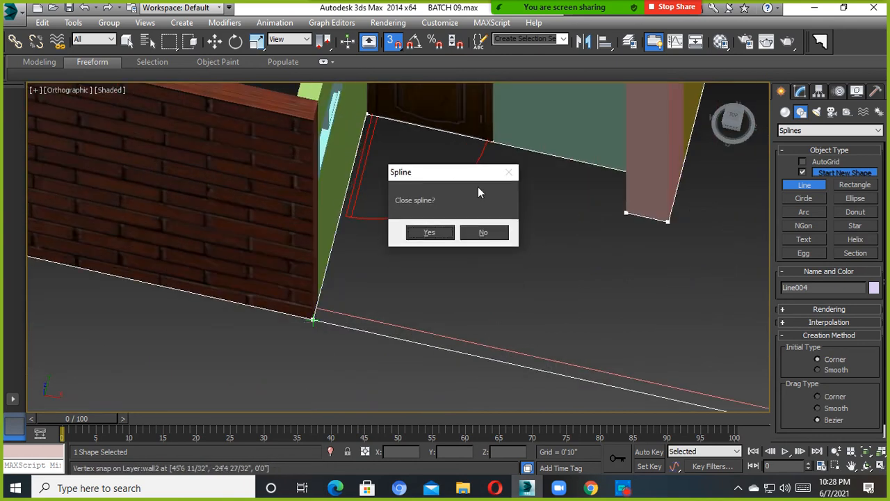
left_click(429, 233)
Extrude the closed porch outline by 6 inches to form the porch floor slab
scroll(431, 244, "down", 5)
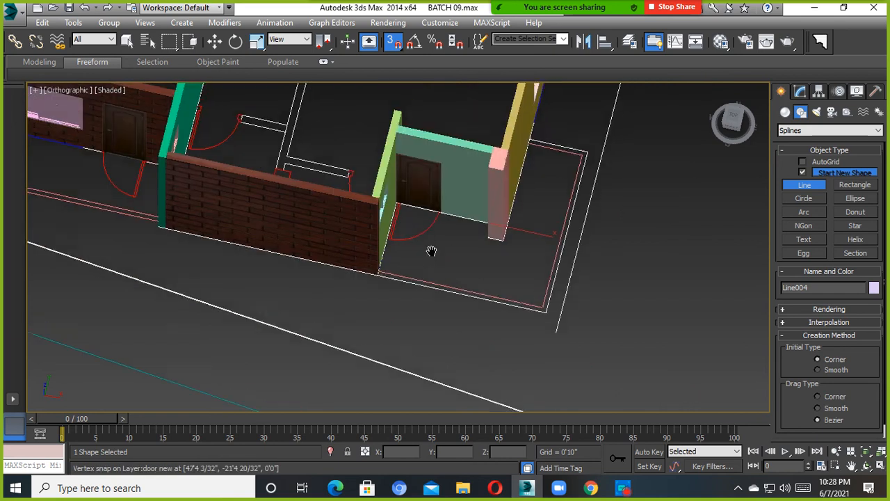
left_click(801, 91)
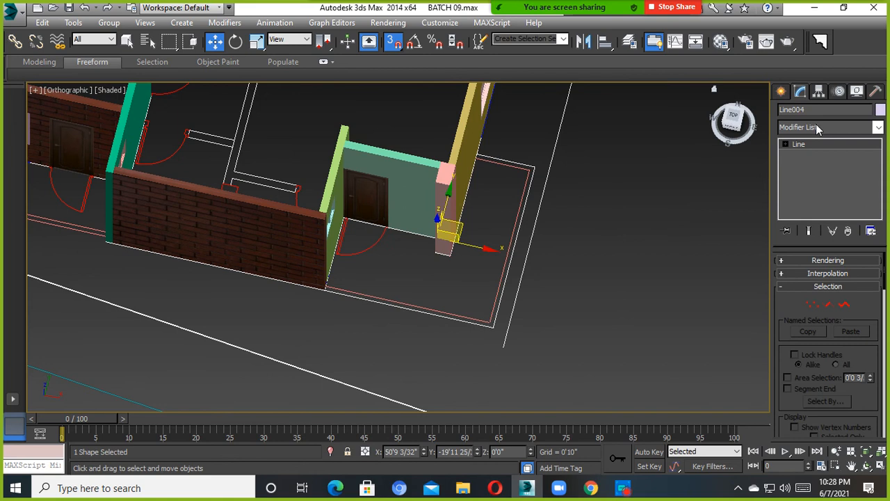
left_click(815, 128)
type("ex")
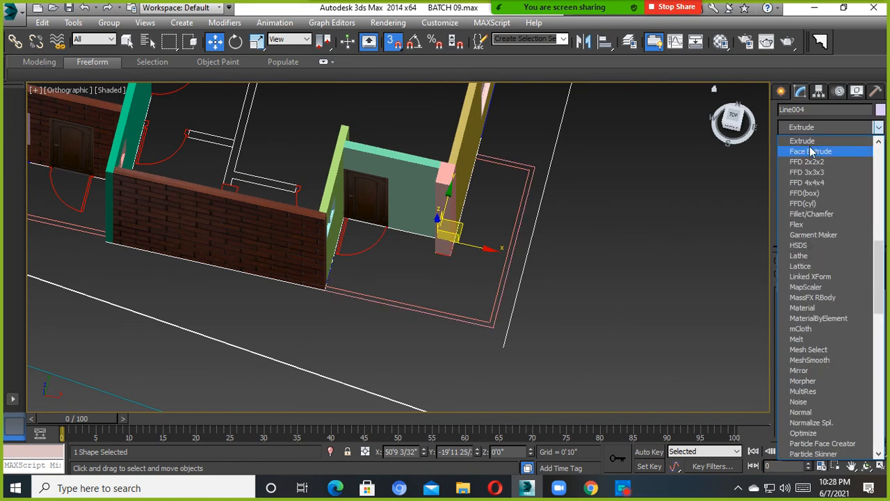
left_click(803, 141)
scroll(487, 267, "up", 3)
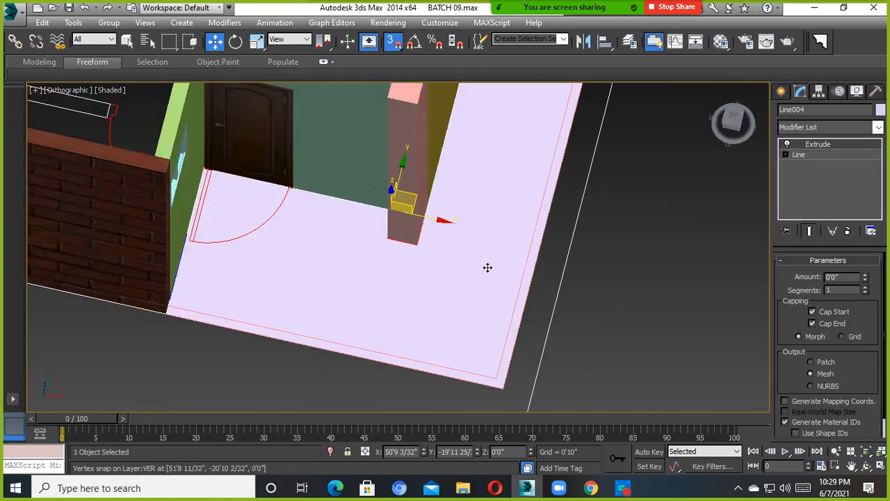
middle_click_drag(483, 282, 460, 268, "alt")
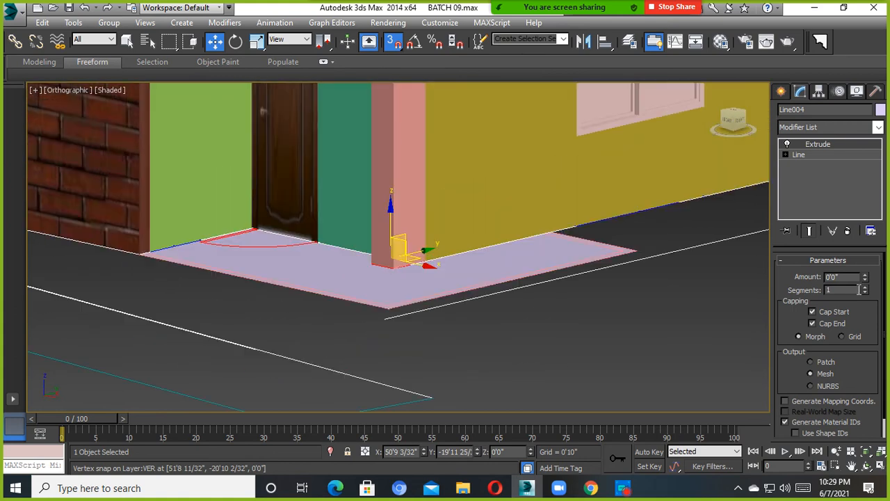
double_click(838, 277)
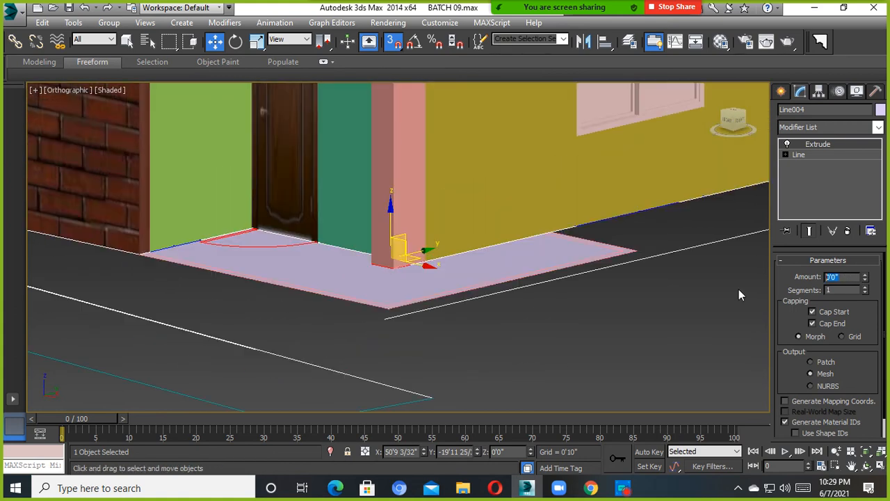
type("6")
key("Return")
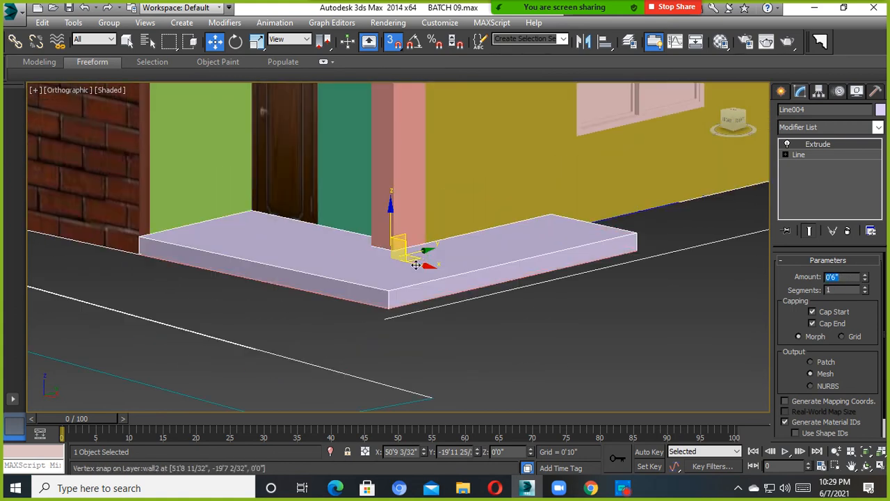
Turn off snapping and check the porch floor slab against the house corner
scroll(427, 270, "down", 6)
middle_click_drag(429, 272, 449, 300, "alt")
key("s")
scroll(431, 282, "up", 4)
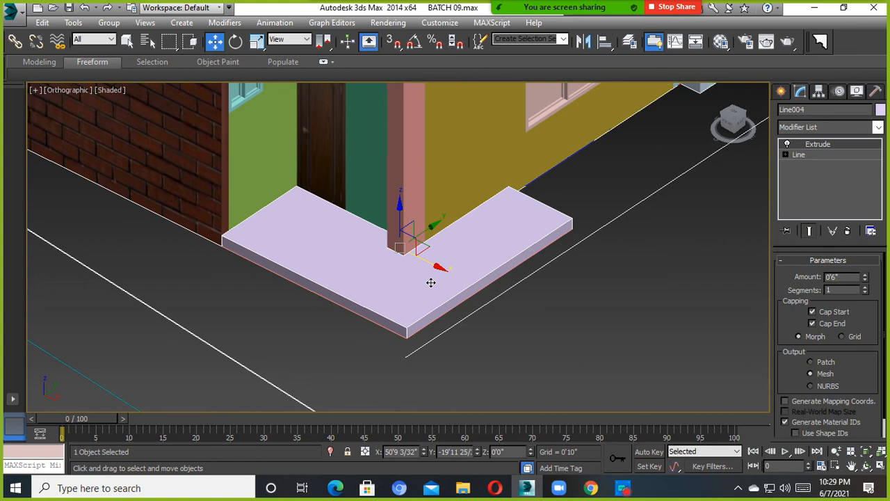
scroll(430, 282, "down", 5)
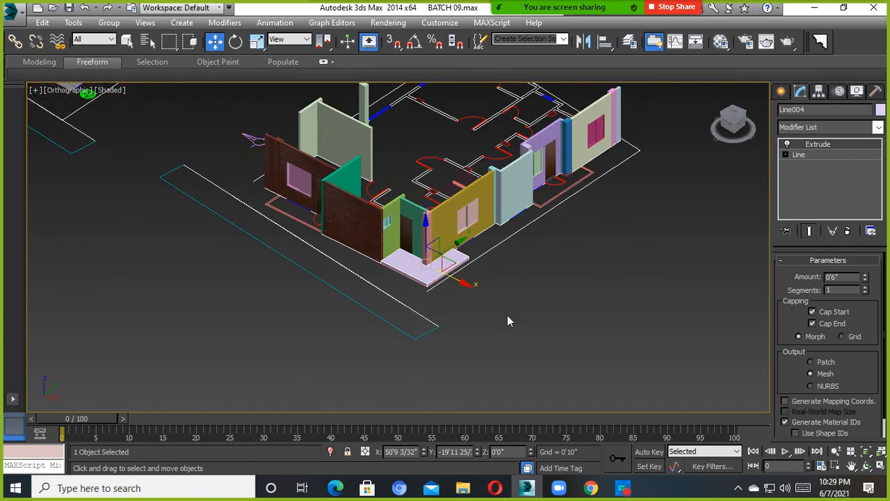
left_click(507, 315)
scroll(452, 298, "up", 4)
left_click(426, 270)
middle_click_drag(426, 279, 399, 316)
scroll(399, 316, "up", 2)
left_click_drag(402, 301, 408, 150, "shift")
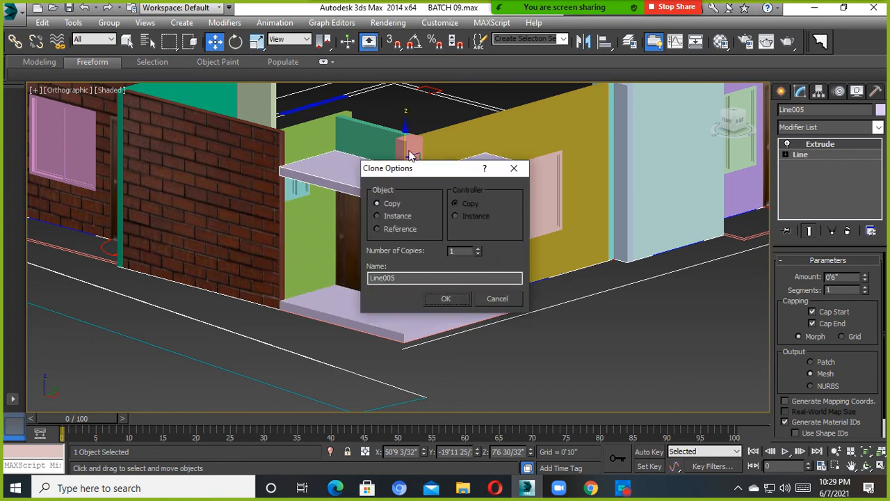
key("Escape")
Try to clone the porch floor slab straight up along Z by about 7'7" as a single copy
mouse_move(428, 290)
middle_mouse_down("alt")
mouse_move(417, 260)
mouse_move(408, 292)
middle_mouse_up("alt")
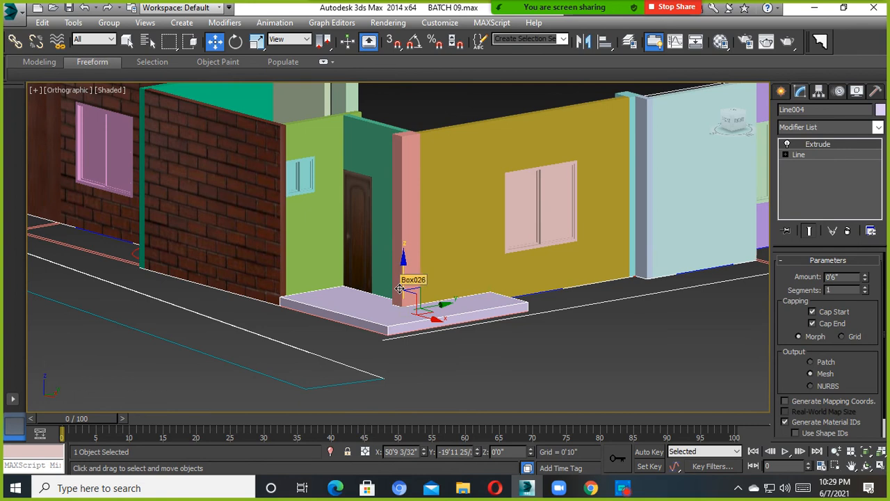
mouse_move(400, 286)
left_mouse_down("shift")
mouse_move(393, 148)
mouse_move(398, 195)
mouse_move(403, 147)
left_mouse_up("shift")
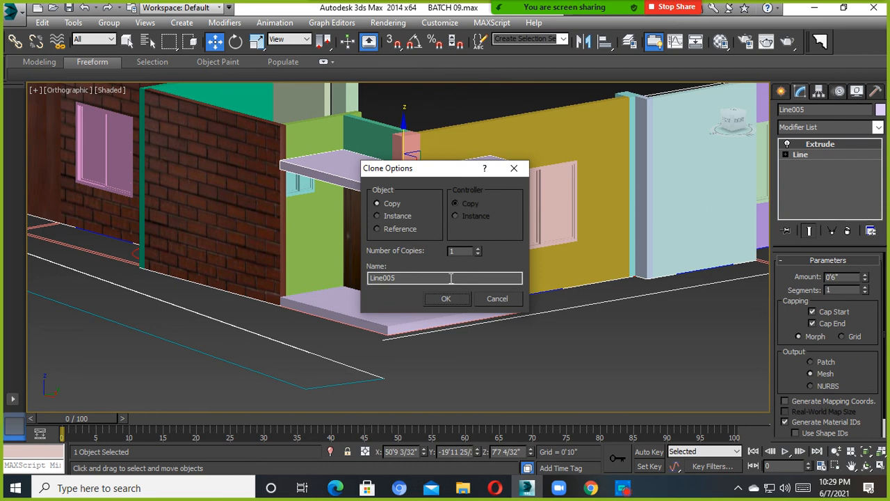
left_click(445, 299)
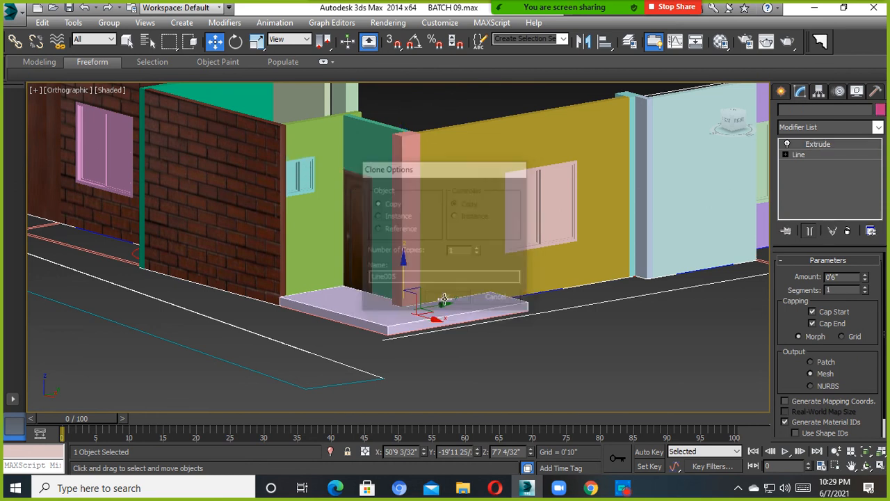
Clone the porch floor slab upward as a copy and raise it to about 7'10 20/32" above the door
left_click(466, 353)
left_click(405, 323)
middle_click_drag(406, 322, 397, 335)
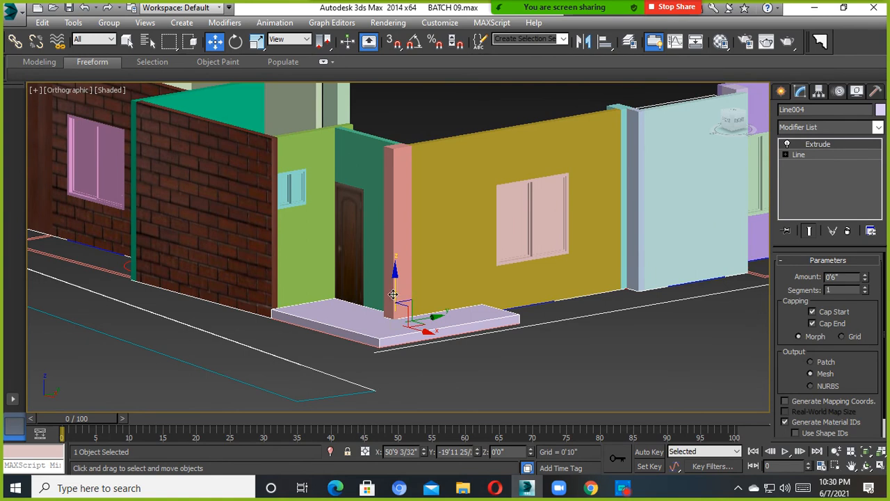
scroll(393, 294, "down", 3)
scroll(396, 319, "up", 6)
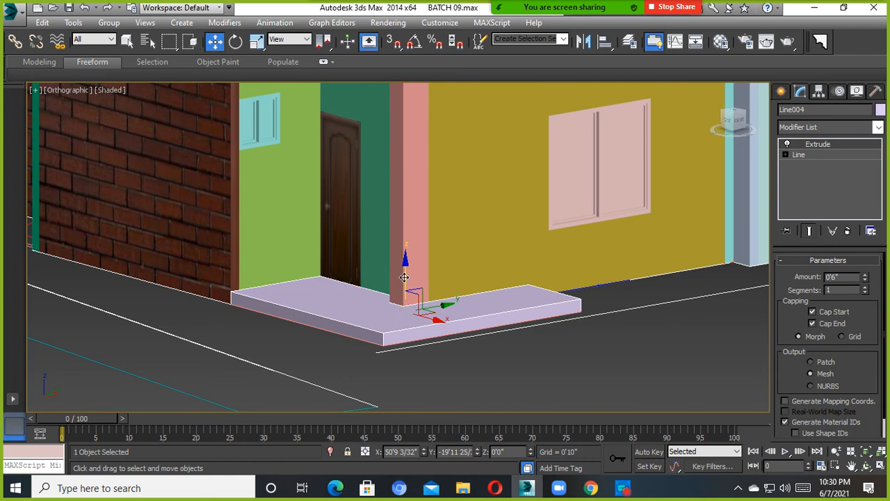
left_click_drag(404, 277, 407, 84, "shift")
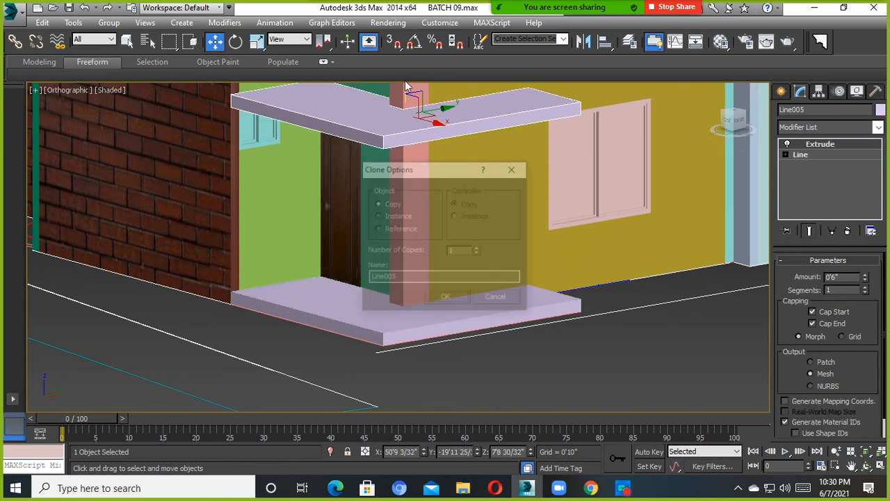
left_click(445, 298)
mouse_move(404, 228)
middle_mouse_down()
mouse_move(405, 357)
mouse_move(403, 337)
middle_mouse_up()
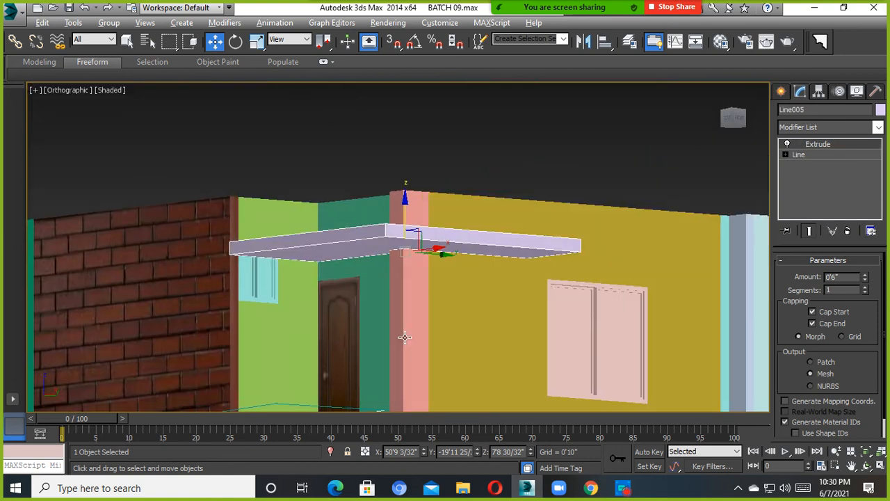
mouse_move(405, 224)
left_mouse_down()
mouse_move(405, 201)
mouse_move(404, 220)
left_mouse_up()
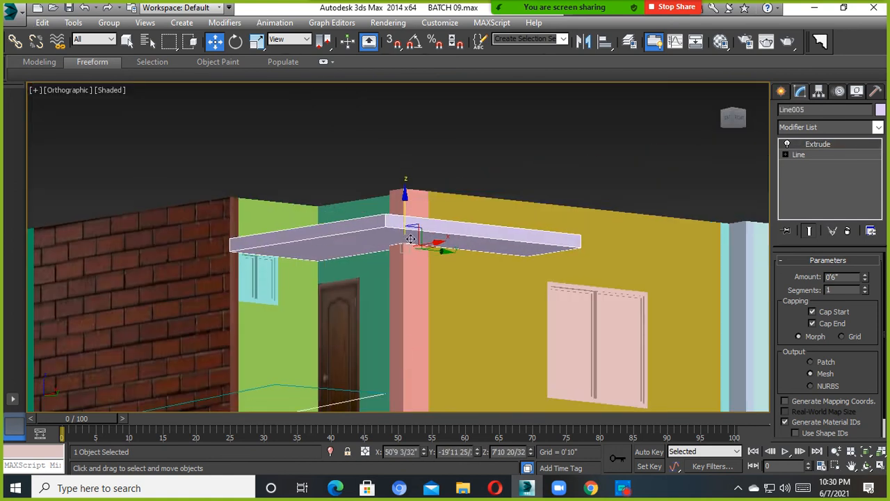
Delete the raised copy of the porch slab
scroll(415, 235, "down", 5)
middle_click_drag(415, 236, 407, 311, "alt")
scroll(407, 311, "up", 2)
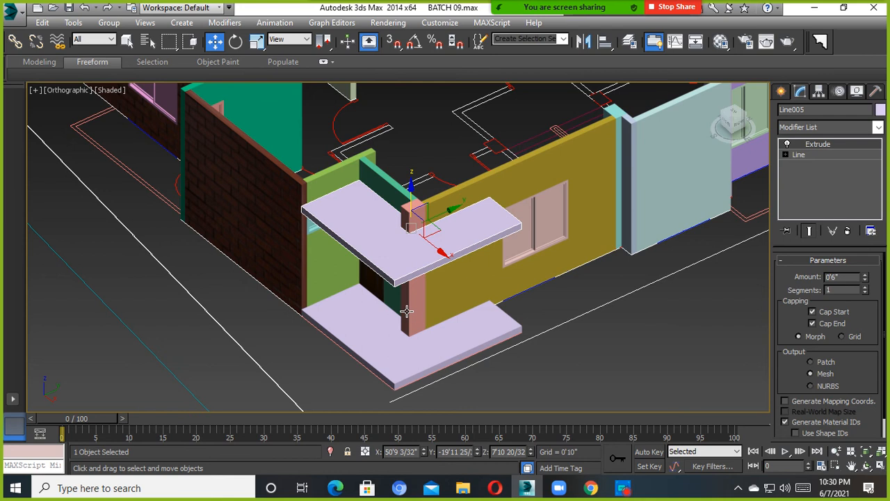
scroll(425, 317, "down", 2)
mouse_move(425, 317)
middle_mouse_down("alt")
mouse_move(429, 292)
mouse_move(422, 306)
middle_mouse_up("alt")
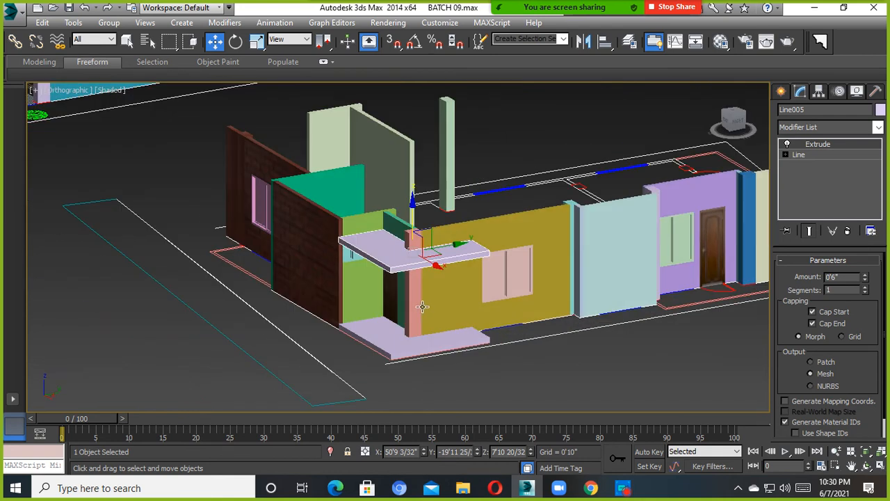
left_click(548, 350)
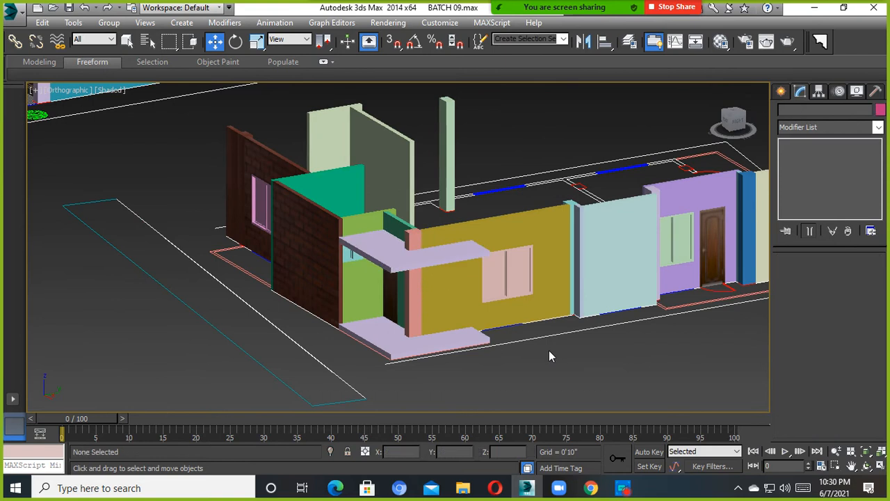
left_click(419, 339)
key("Delete")
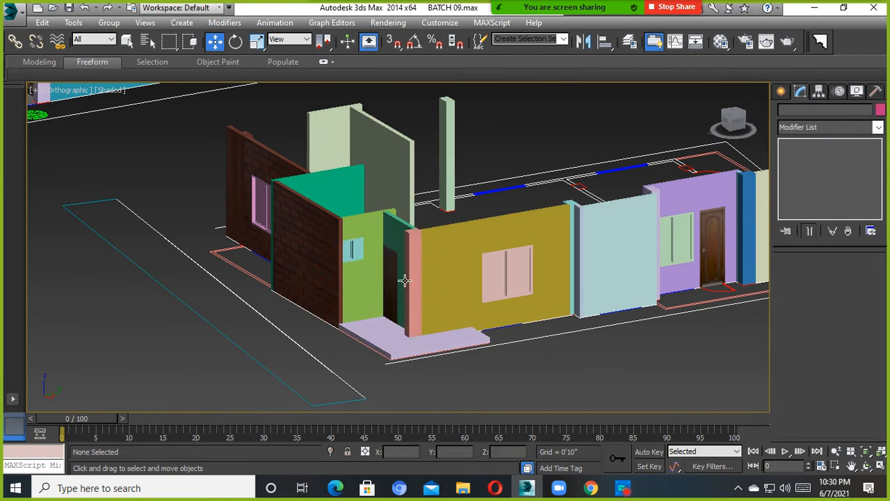
Copy the porch floor slab straight up over the door as a canopy and adjust its height to about 7'10 8/32"
left_click(407, 347)
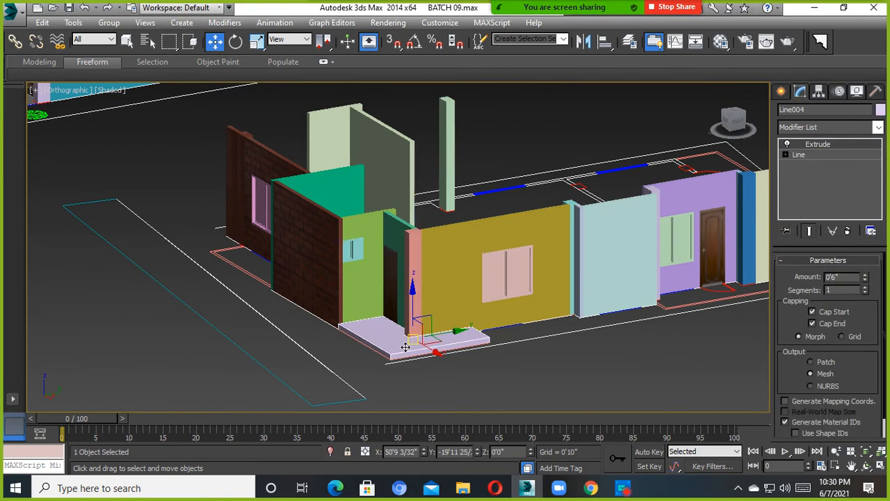
left_click(496, 366)
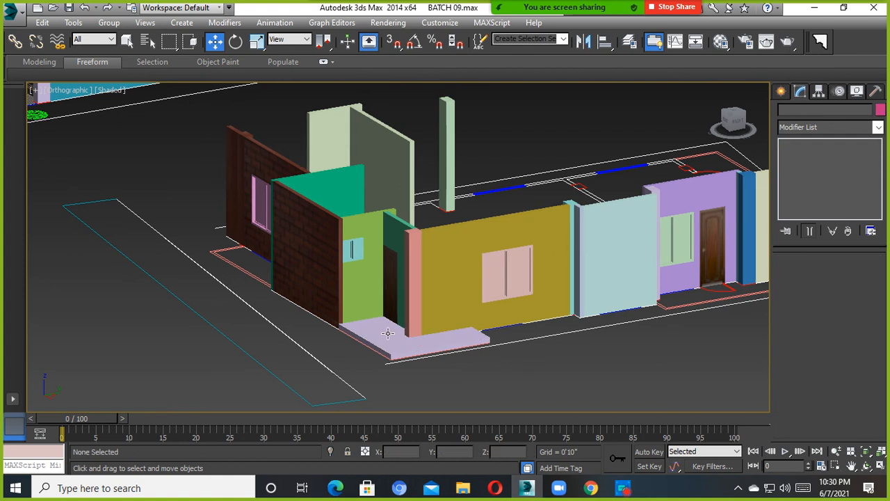
left_click(388, 333)
scroll(415, 314, "up", 5)
left_click_drag(425, 317, 432, 166, "shift")
left_click(444, 298)
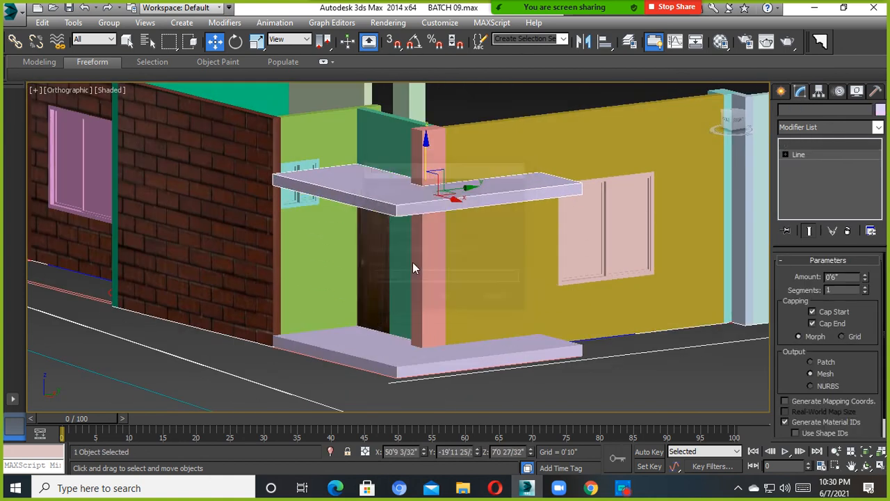
scroll(421, 209, "up", 6)
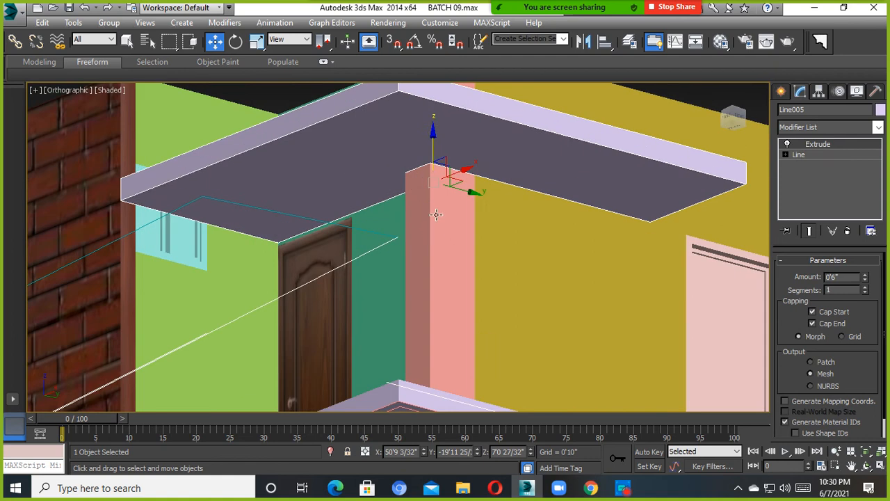
middle_click_drag(433, 160, 434, 175, "alt")
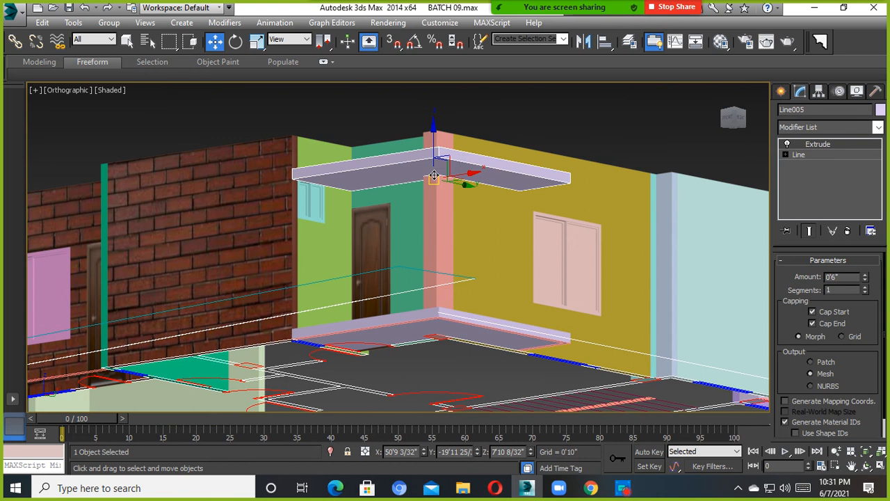
scroll(447, 336, "down", 6)
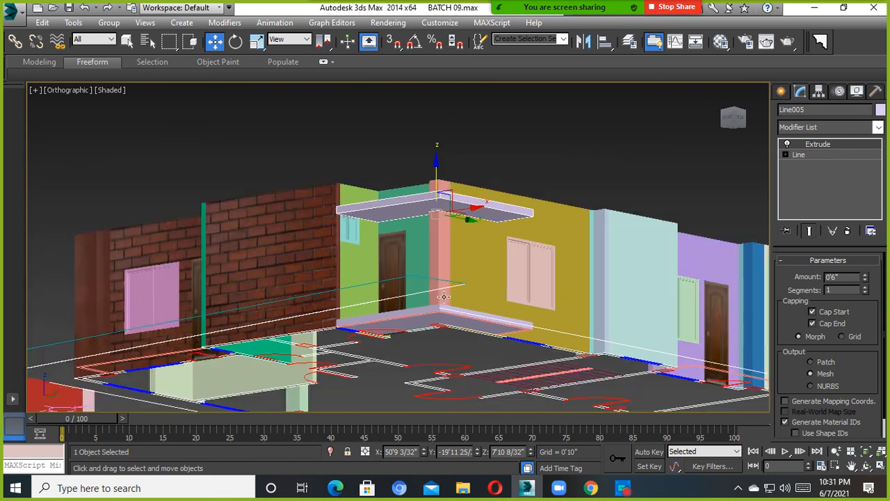
left_click(474, 309)
scroll(475, 309, "up", 6)
left_click(410, 234)
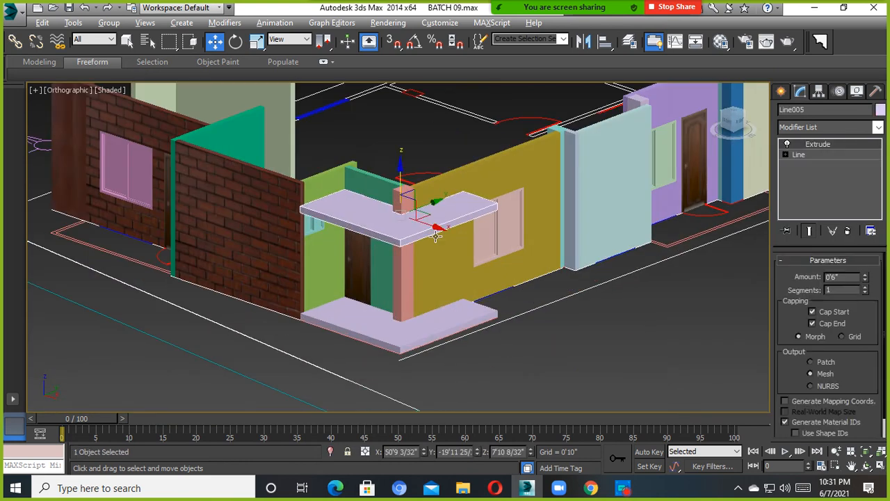
Compare the two house models from several angles, including the wall layout and the porch with its canopy slab
middle_click_drag(421, 234, 468, 252, "alt")
scroll(477, 334, "down", 5)
middle_click_drag(477, 334, 535, 334)
scroll(477, 320, "down", 5)
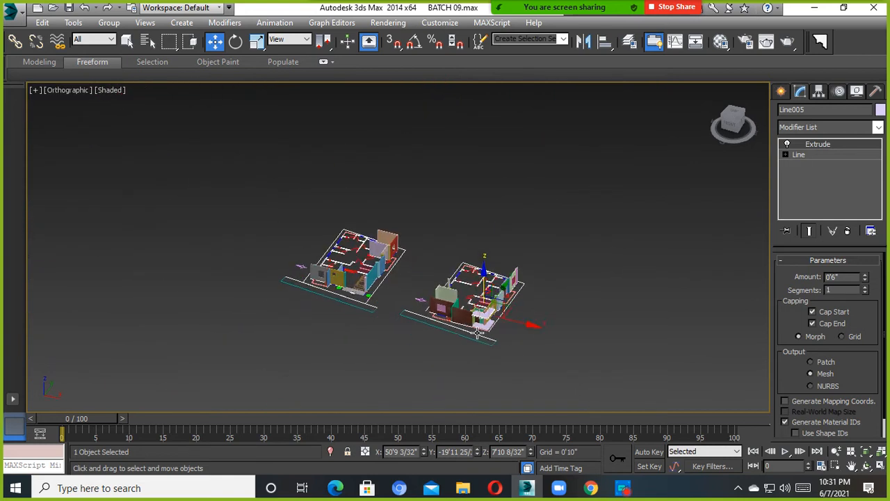
middle_click_drag(477, 292, 482, 320, "alt")
scroll(482, 319, "up", 4)
middle_click_drag(327, 317, 568, 317)
middle_click_drag(497, 316, 486, 325, "alt")
scroll(410, 293, "up", 2)
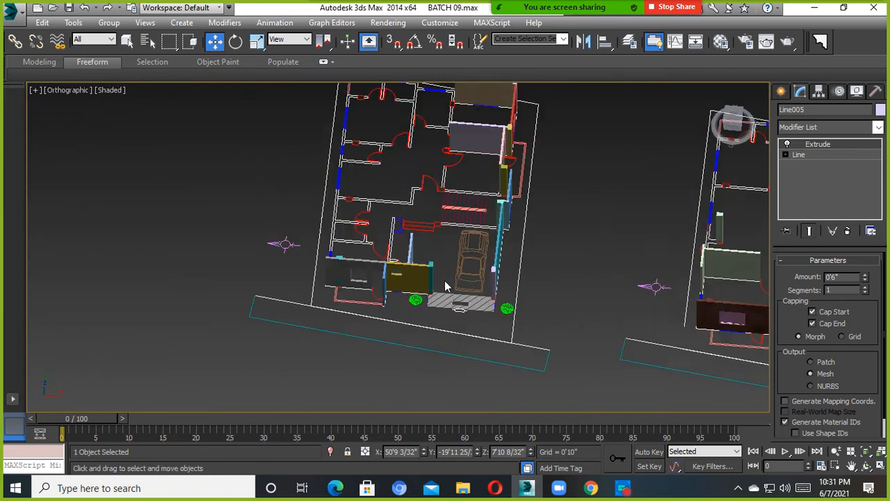
middle_click_drag(547, 264, 446, 272)
scroll(505, 278, "down", 4)
middle_click_drag(504, 278, 492, 248, "alt")
scroll(633, 345, "up", 4)
middle_click_drag(479, 314, 567, 362)
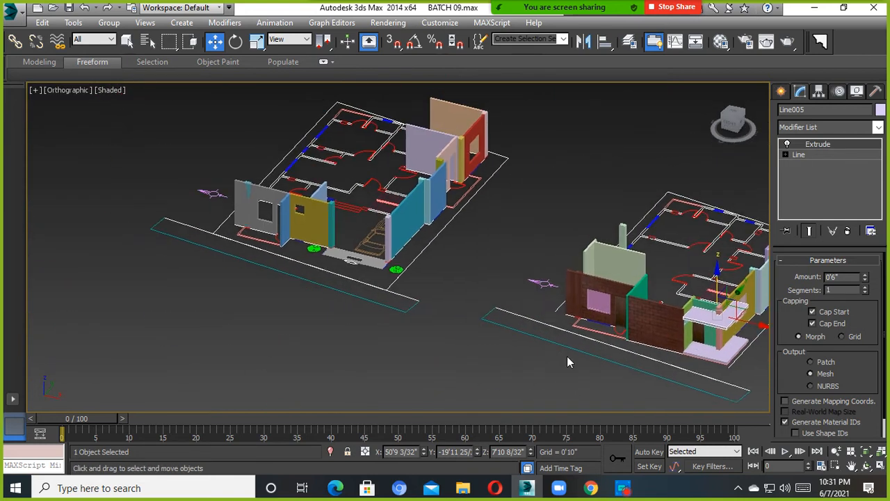
middle_click_drag(499, 244, 505, 275, "alt")
left_click(781, 93)
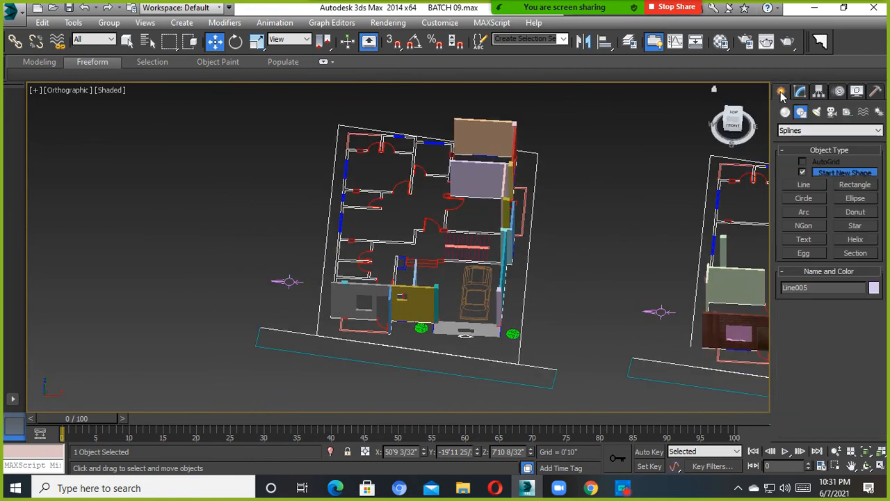
scroll(597, 246, "down", 3)
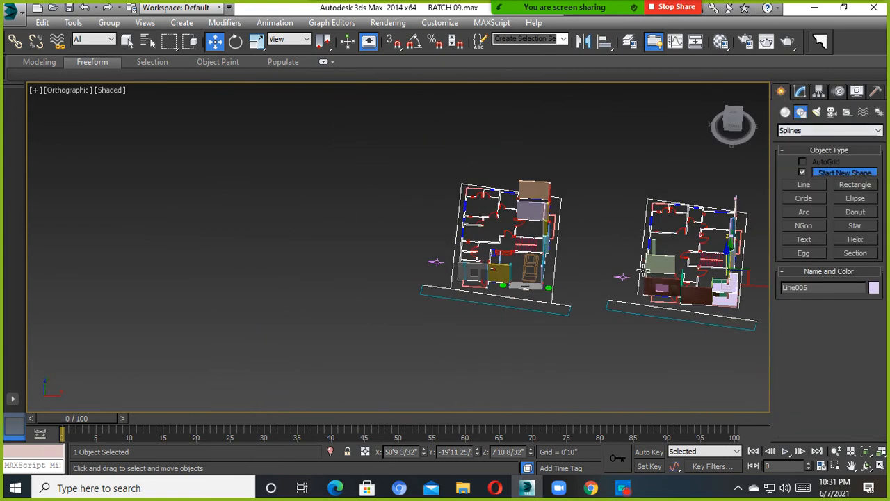
middle_click_drag(643, 270, 529, 299)
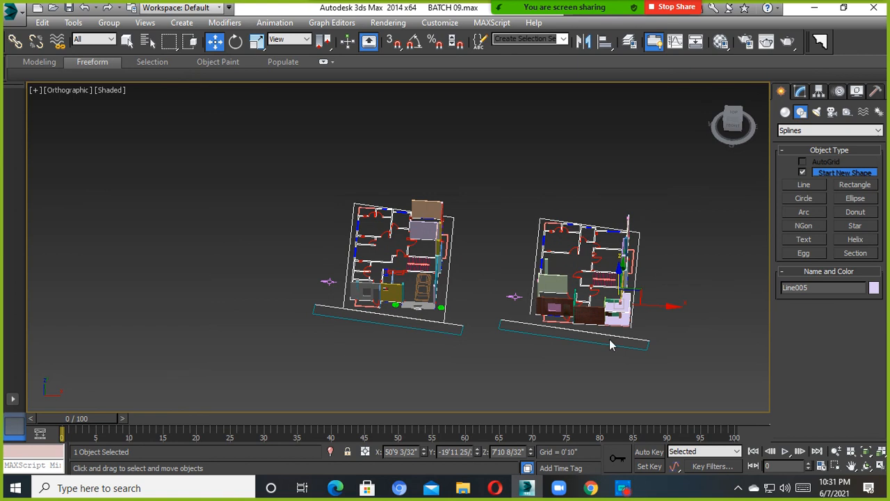
Lower the canopy slab over the porch to a height of about 6'11 30/32"
scroll(618, 336, "up", 3)
middle_click_drag(618, 336, 574, 301, "alt")
scroll(626, 274, "up", 5)
middle_click_drag(614, 281, 529, 211)
scroll(526, 214, "up", 3)
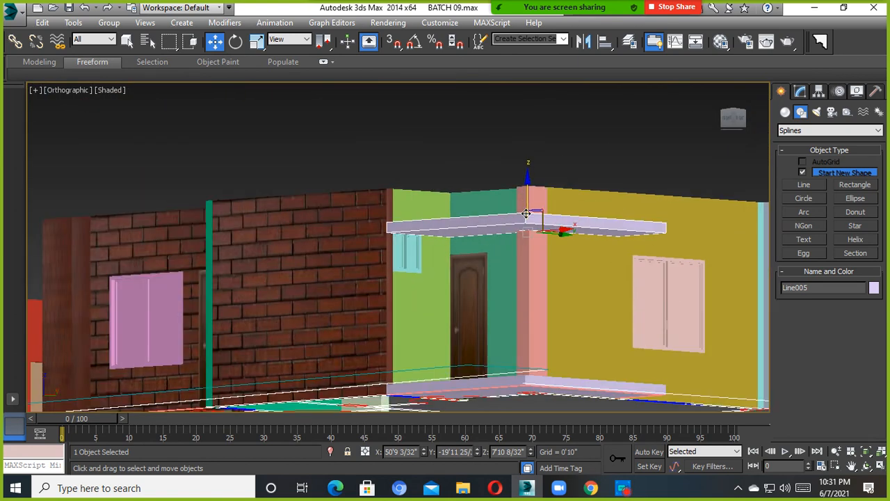
left_click_drag(526, 214, 539, 255)
scroll(534, 195, "up", 2)
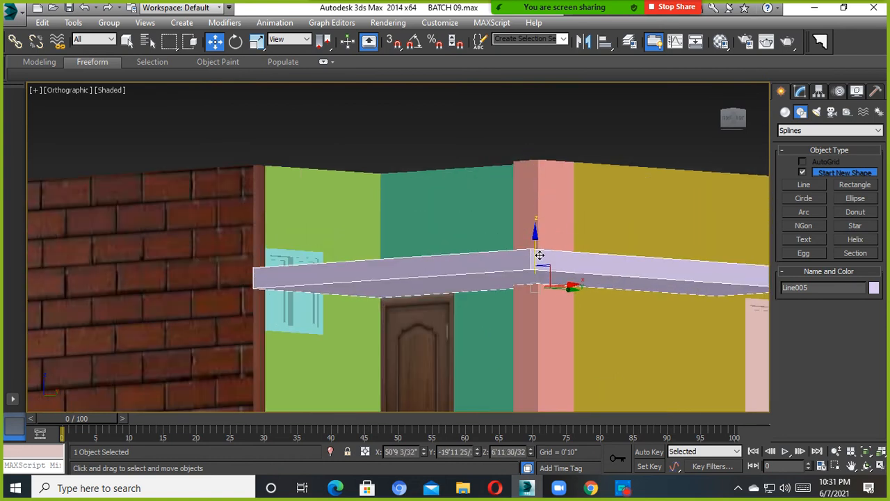
Raise the canopy slab to about 8'0 17/32" so it sits just above the sliding window on the green wall
middle_click_drag(539, 255, 473, 321, "alt")
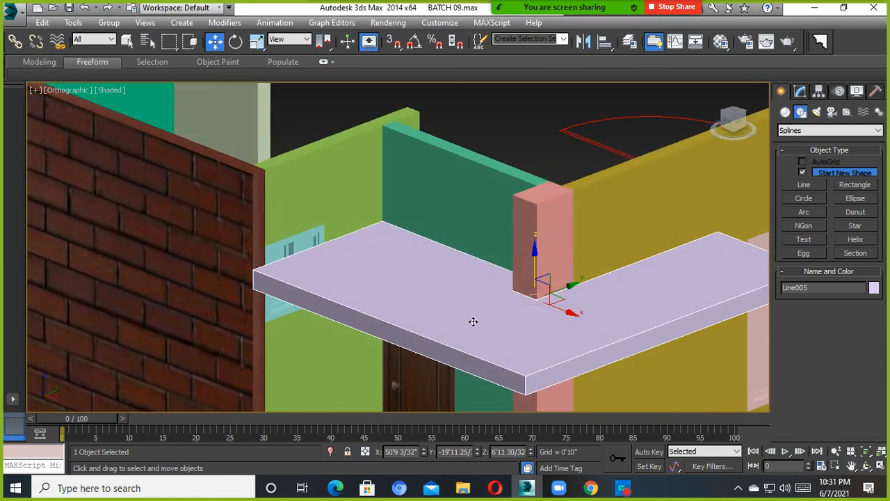
scroll(302, 257, "up", 2)
left_click(291, 241)
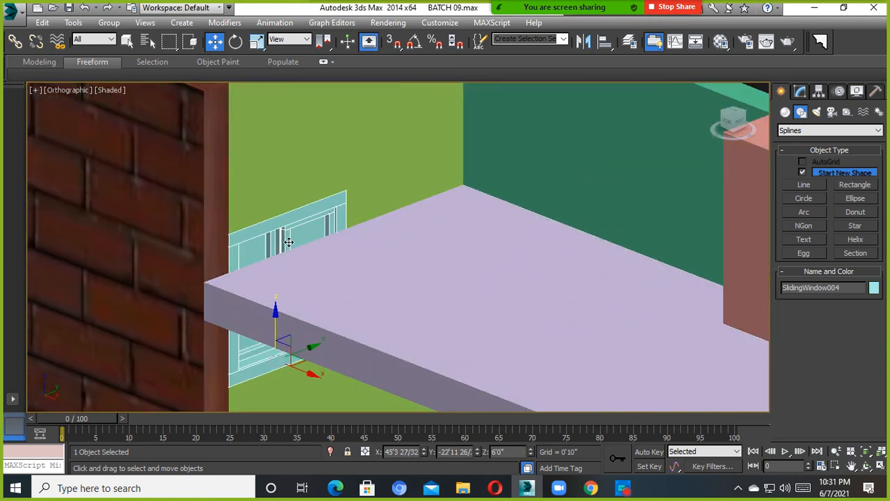
middle_click_drag(290, 242, 313, 212, "alt")
scroll(301, 217, "down", 3)
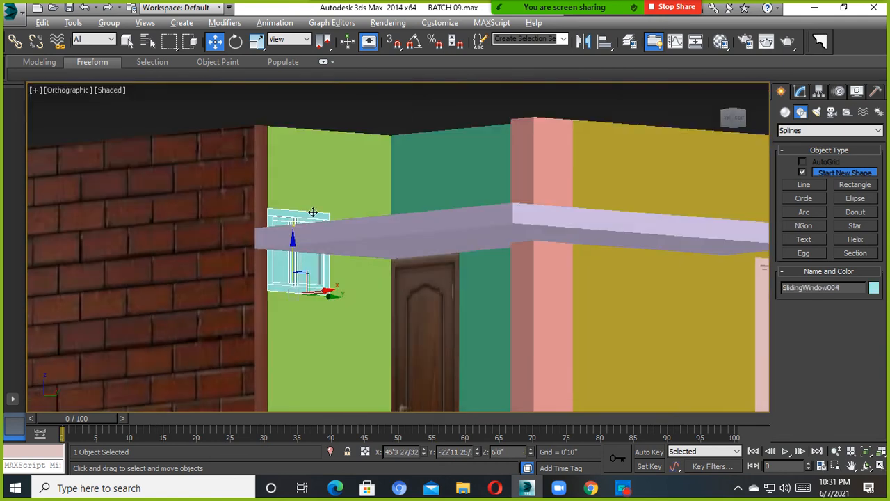
left_click(353, 226, "ctrl")
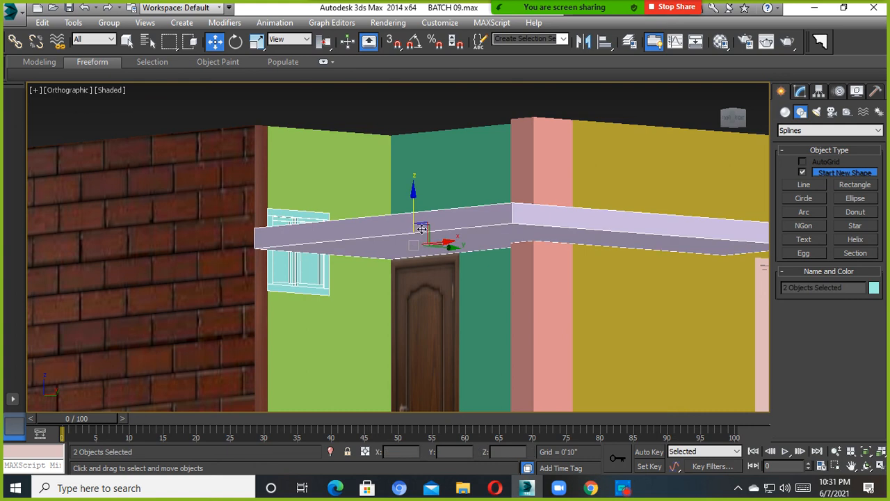
mouse_move(414, 217)
left_mouse_down()
mouse_move(414, 180)
mouse_move(417, 214)
left_mouse_up()
left_click(504, 221)
left_click_drag(535, 218, 537, 163)
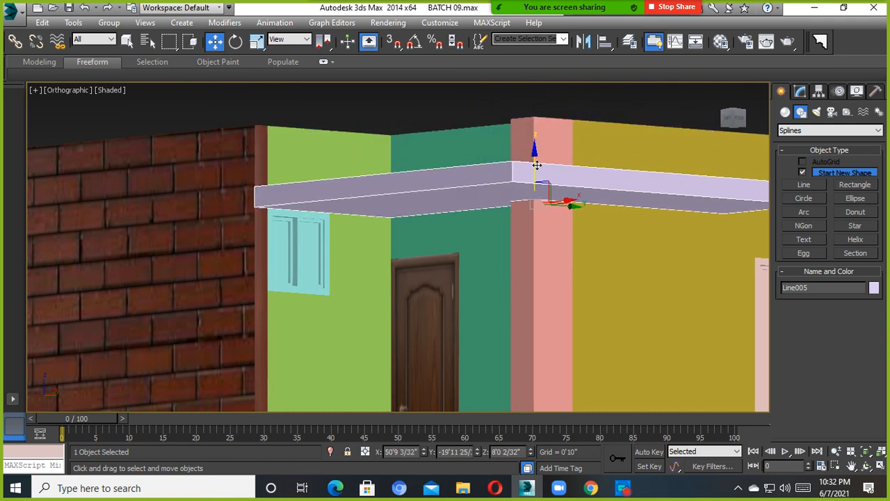
mouse_move(535, 170)
left_mouse_down()
mouse_move(546, 98)
mouse_move(537, 210)
mouse_move(540, 171)
left_mouse_up()
Examine the raised canopy slab, the porch floor and the adjoining brick walls from several angles
scroll(541, 188, "down", 5)
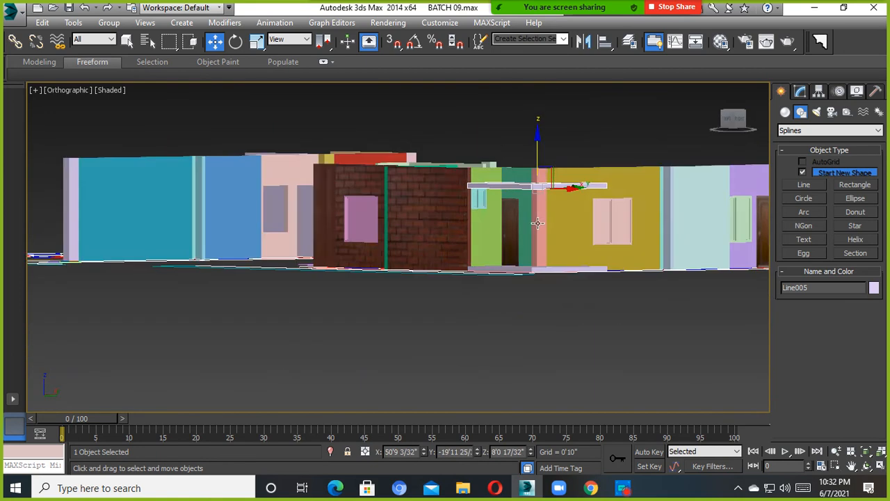
middle_click_drag(536, 224, 526, 262, "alt")
middle_click_drag(469, 241, 629, 311)
scroll(516, 258, "down", 2)
middle_click_drag(516, 258, 541, 272, "alt")
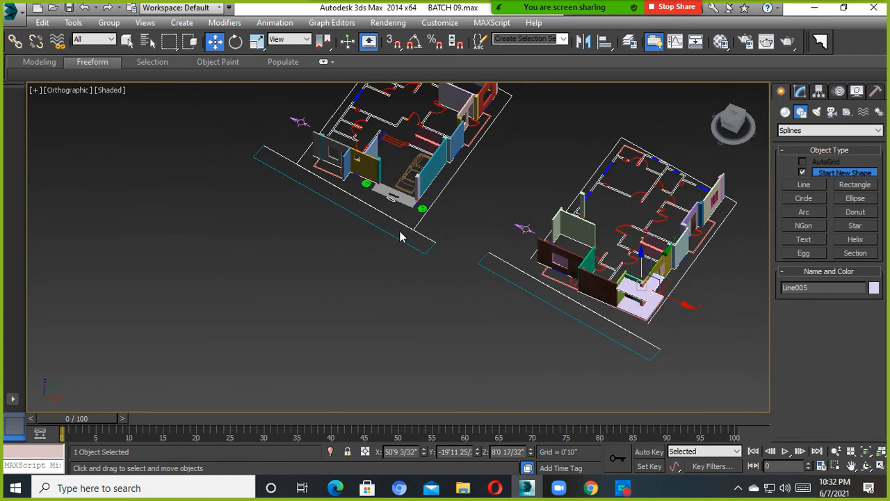
scroll(631, 310, "up", 3)
middle_click_drag(613, 312, 499, 310)
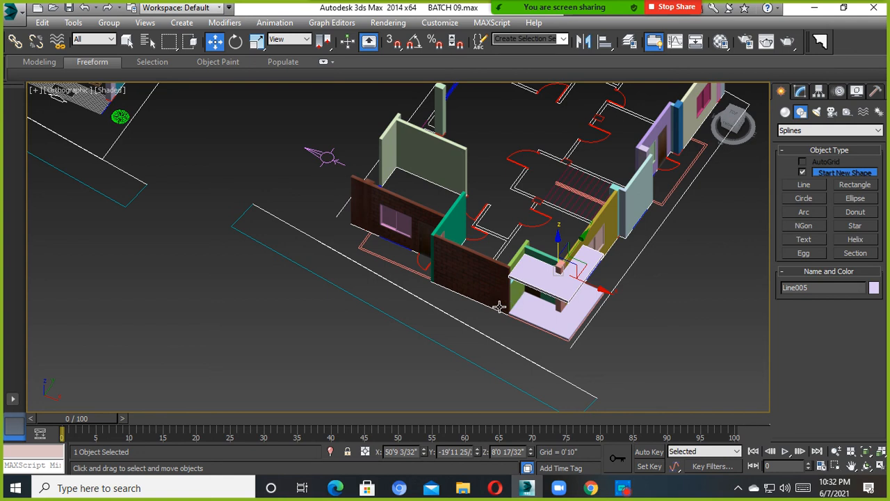
scroll(502, 278, "down", 2)
left_click(689, 329)
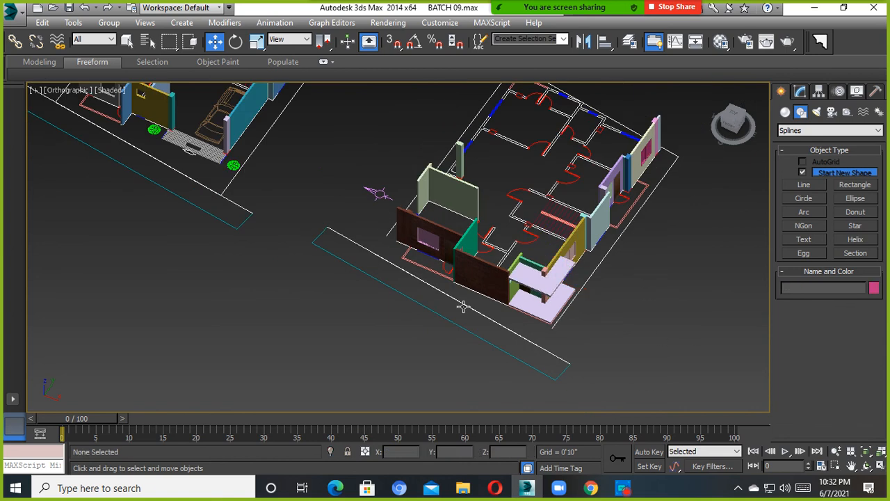
scroll(463, 306, "up", 2)
left_click(508, 272)
middle_click_drag(508, 272, 428, 346, "alt")
scroll(501, 278, "up", 3)
scroll(494, 283, "up", 3)
scroll(494, 282, "down", 3)
left_click(528, 364)
left_click(535, 317)
scroll(534, 317, "down", 5)
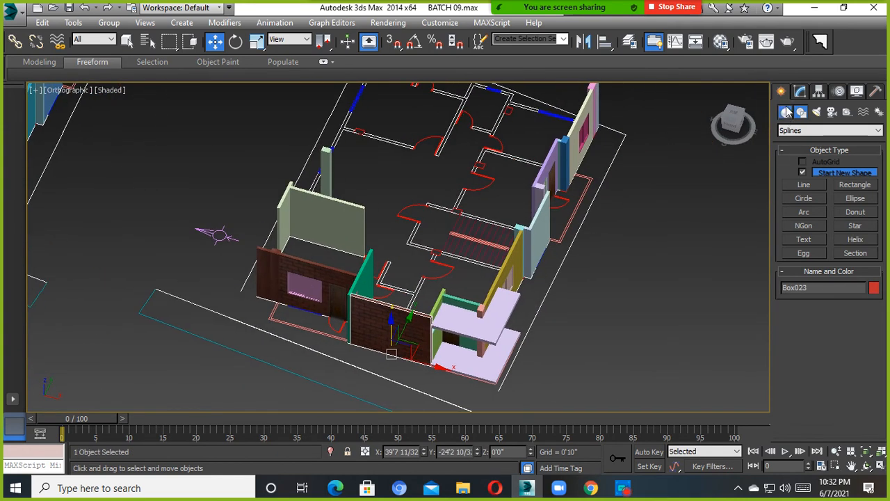
Create a trial wall-like box about 26'9 27/32" wide and 21'3" high beside the house and delete it
left_click(785, 112)
left_click(804, 174)
middle_click_drag(681, 250, 473, 256)
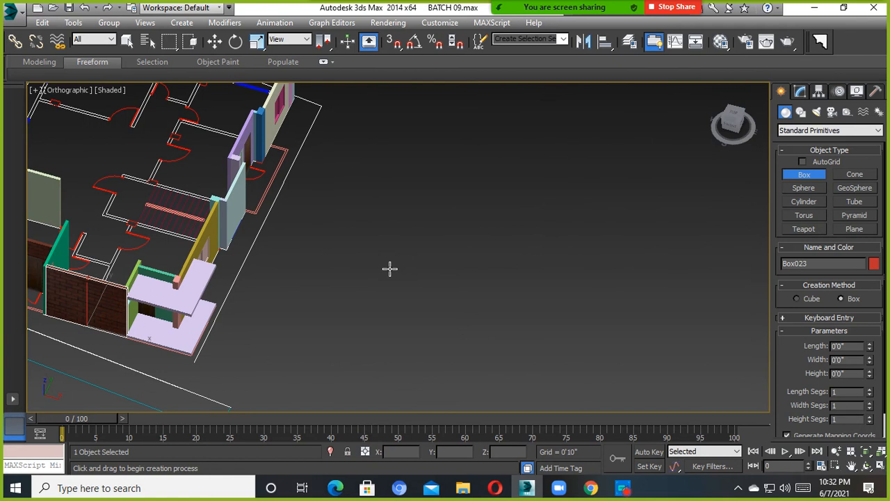
left_click_drag(389, 269, 573, 315)
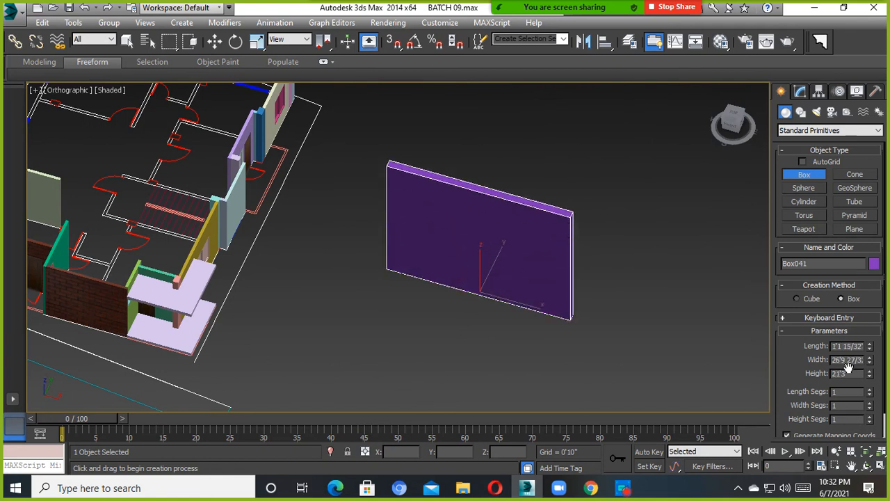
left_click_drag(837, 353, 832, 355)
key("BackSpace")
type("20'")
key("BackSpace")
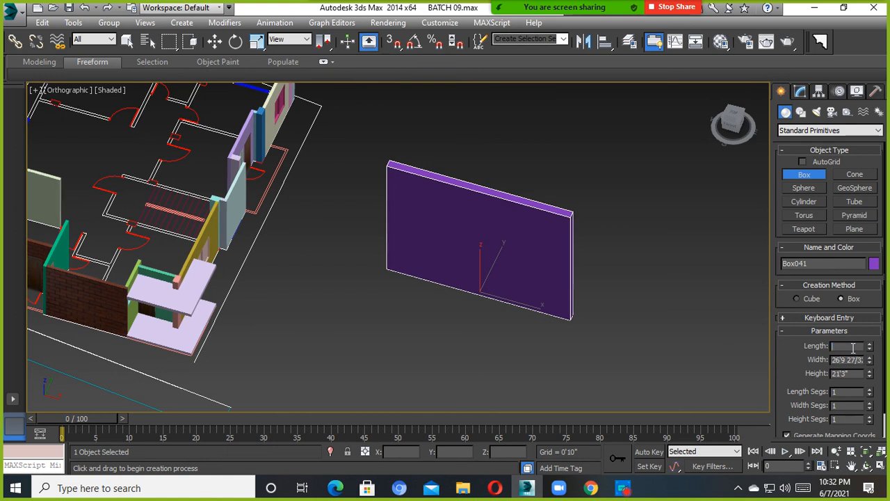
key("w")
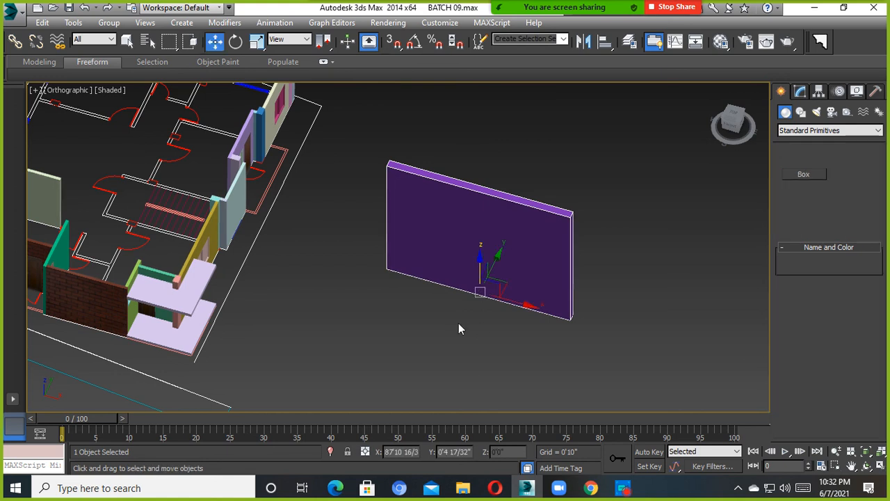
middle_click_drag(459, 328, 560, 345)
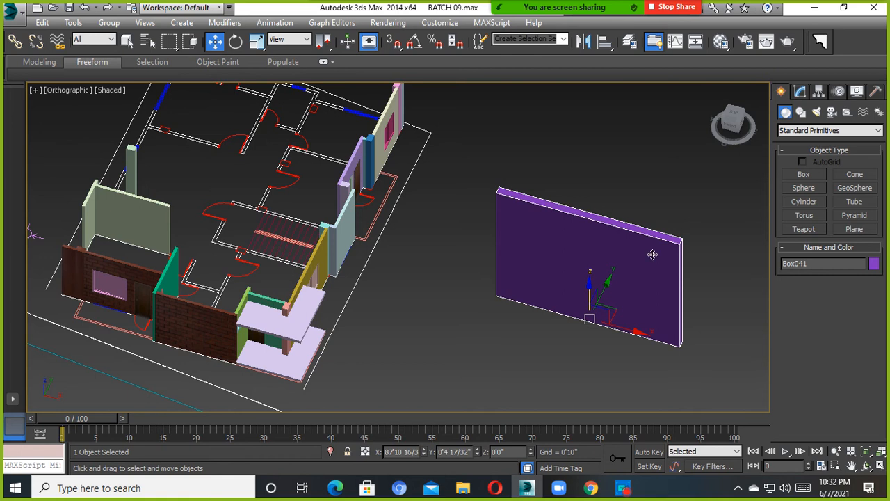
key("Delete")
Move the side wall containing the magenta window slightly outward from the house along X
scroll(382, 227, "up", 2)
middle_click_drag(382, 226, 336, 269, "alt")
scroll(443, 209, "up", 3)
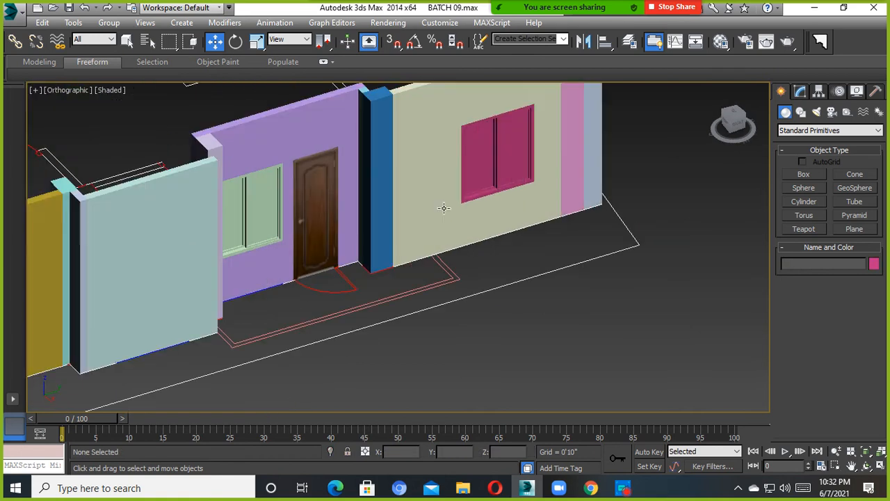
left_click(445, 208)
middle_click_drag(463, 224, 432, 282)
left_click_drag(462, 307, 488, 307)
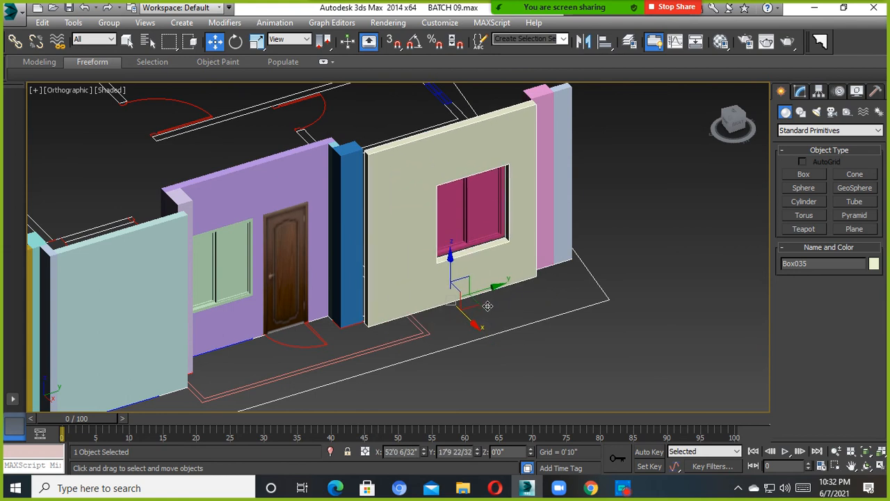
middle_click_drag(514, 301, 498, 353)
middle_click_drag(463, 299, 521, 227, "alt")
mouse_move(521, 227)
middle_mouse_down()
mouse_move(516, 312)
mouse_move(579, 284)
mouse_move(515, 249)
mouse_move(569, 235)
mouse_move(528, 262)
mouse_move(509, 240)
middle_mouse_up()
scroll(505, 214, "down", 6)
left_click(575, 246)
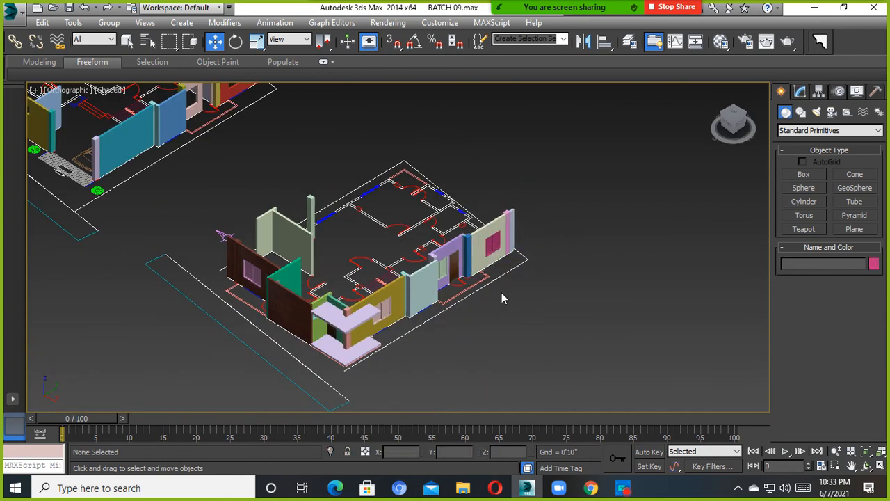
Examine the grey front wall of the other house model and the parameters of the cyan column set into it
middle_click_drag(498, 295, 575, 264)
scroll(448, 285, "down", 2)
middle_click_drag(440, 277, 614, 343)
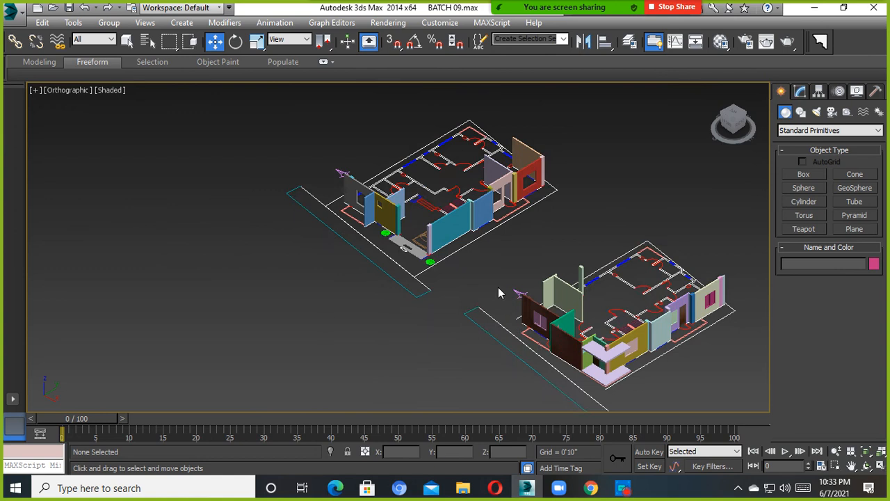
middle_click_drag(498, 292, 519, 318, "alt")
scroll(359, 288, "up", 4)
middle_click_drag(336, 265, 529, 295)
middle_click_drag(528, 294, 499, 310, "alt")
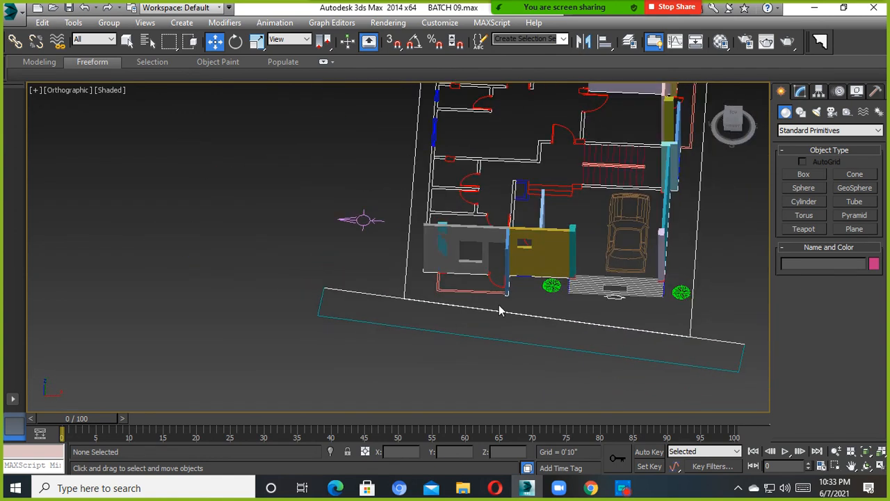
scroll(499, 305, "up", 4)
left_click(400, 183)
middle_click_drag(401, 185, 458, 274)
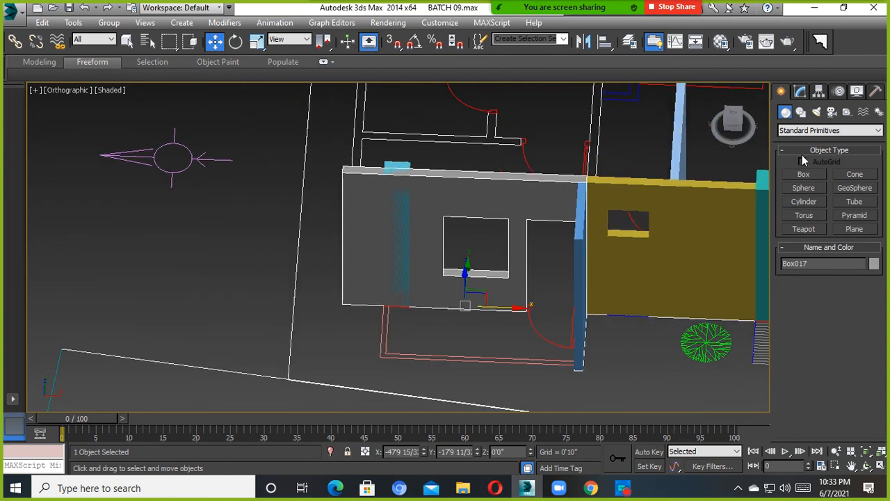
left_click(800, 96)
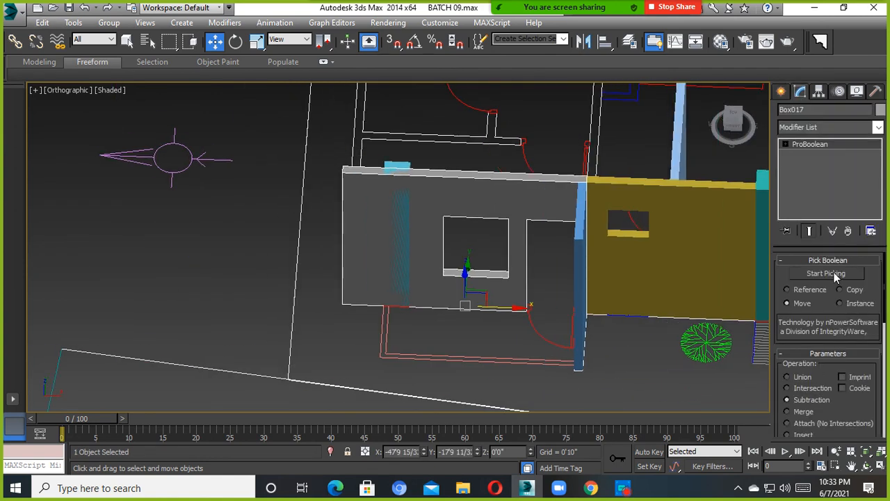
left_click(278, 275)
left_click(397, 230)
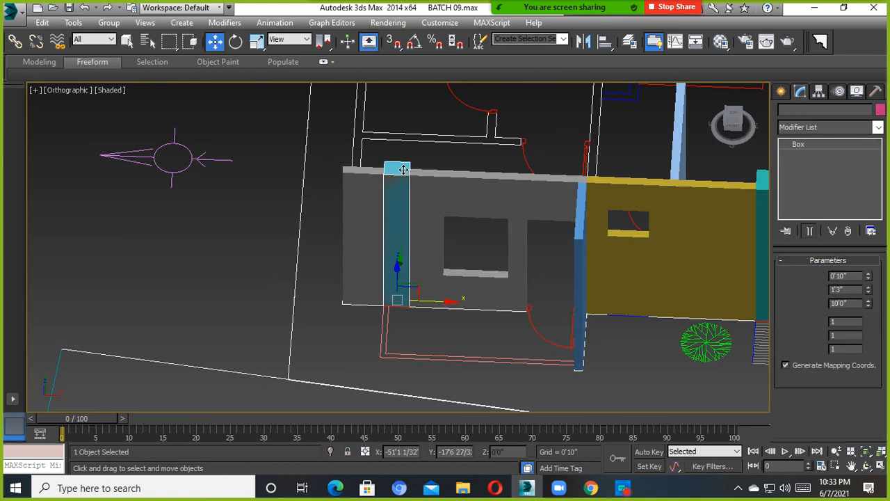
middle_click_drag(422, 222, 430, 244, "alt")
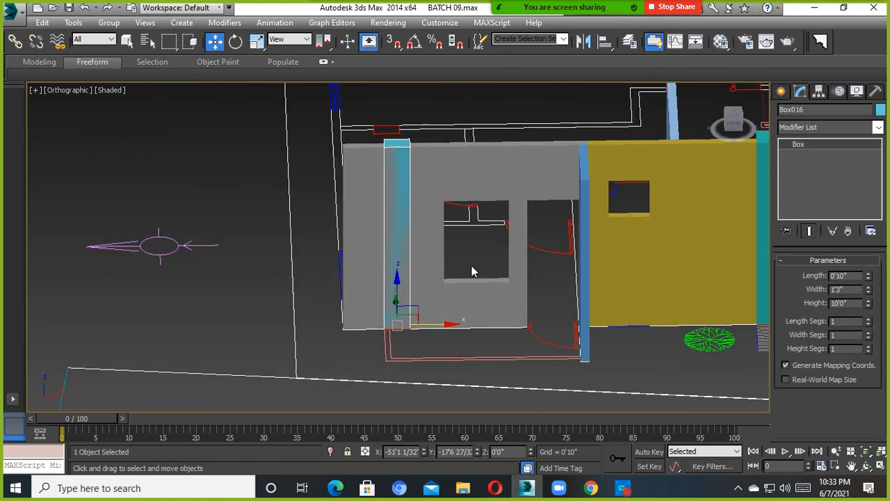
middle_click_drag(399, 278, 387, 237, "alt")
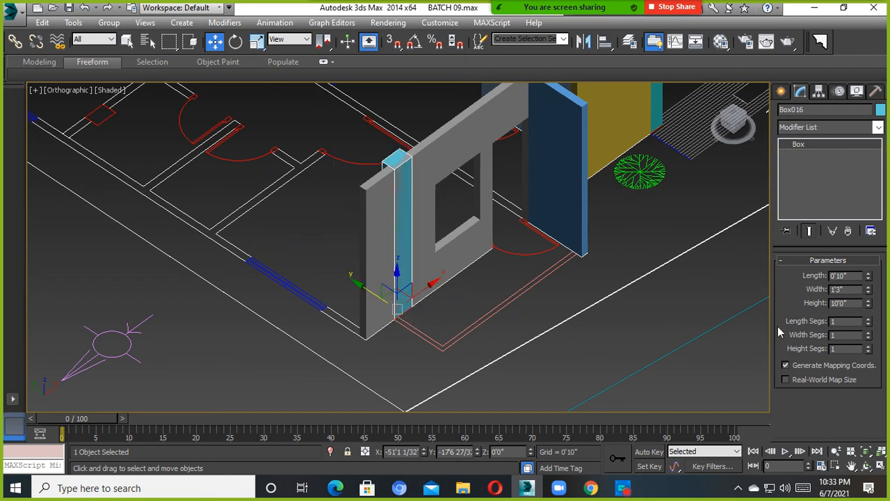
Draw a box about 3'2 24/32" by 9'5 1/32" in front of the grey wall, snapped to the red porch outline's corners
scroll(559, 336, "down", 3)
middle_click_drag(560, 337, 369, 318, "alt")
left_click(369, 318)
scroll(514, 361, "up", 5)
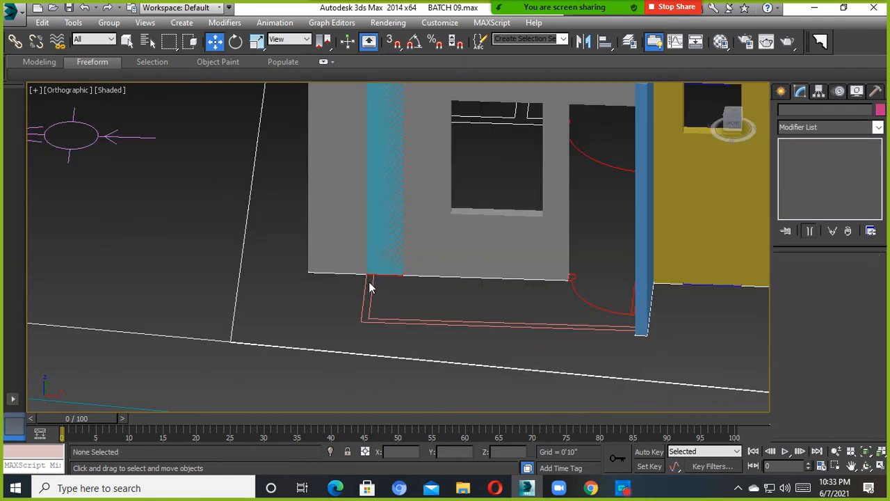
middle_click_drag(369, 283, 438, 334, "alt")
scroll(410, 315, "down", 4)
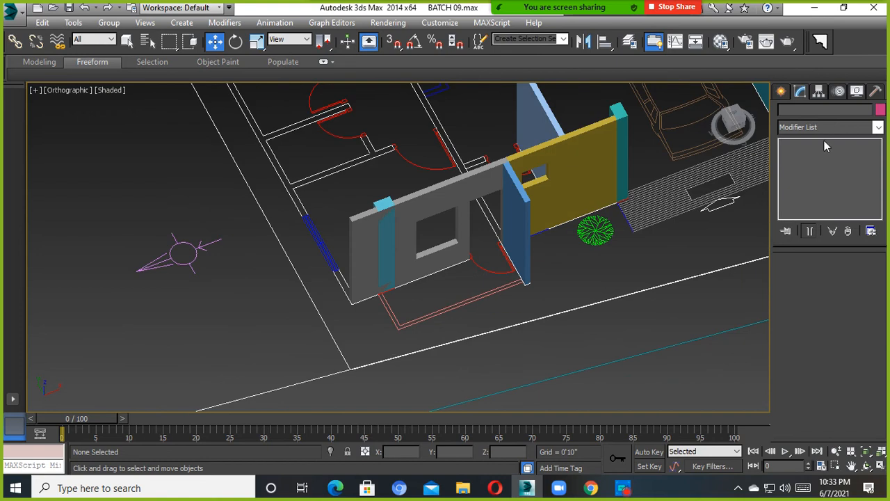
left_click(781, 93)
left_click(804, 174)
scroll(383, 295, "up", 5)
key("s")
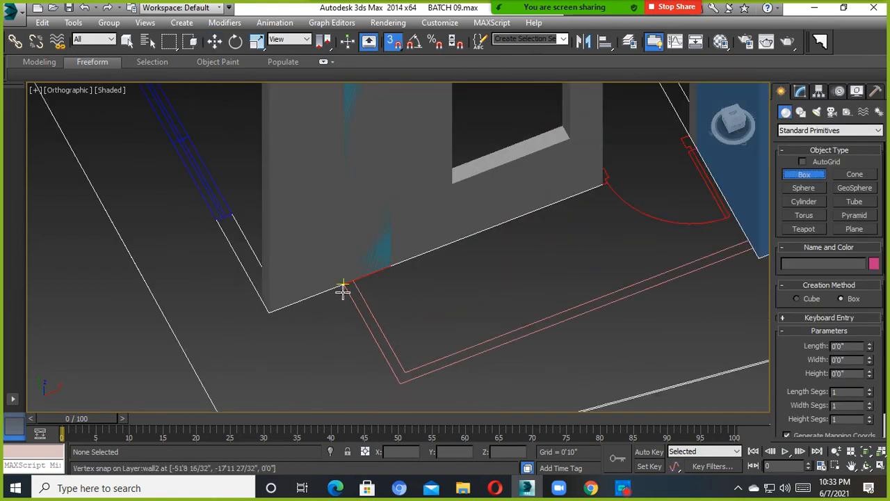
middle_click_drag(341, 285, 239, 279)
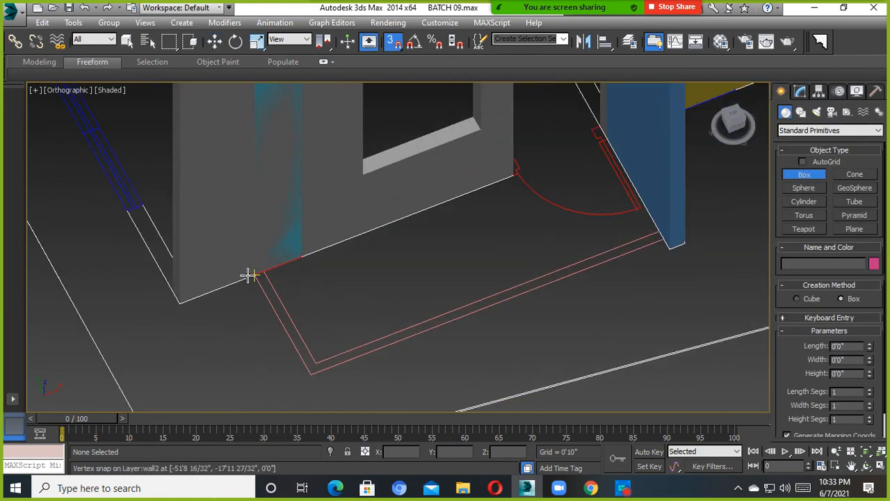
left_click_drag(251, 276, 665, 237)
right_click(666, 237)
left_click_drag(252, 278, 663, 235)
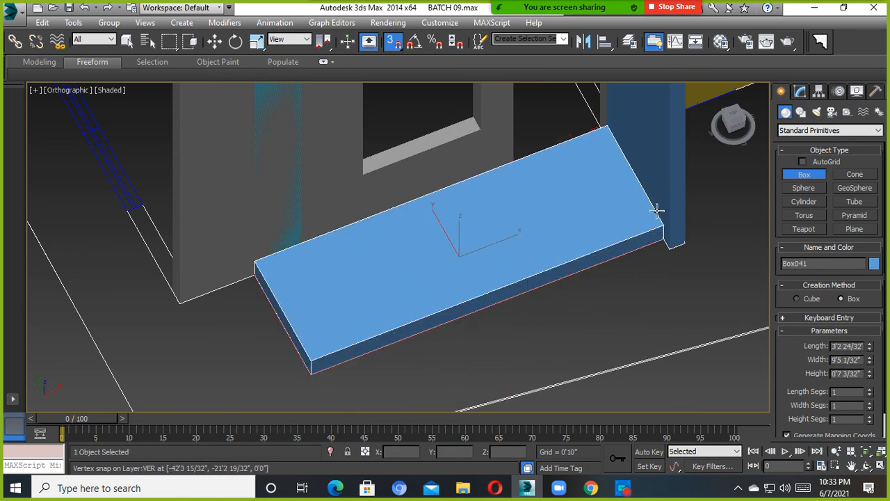
left_click(656, 209)
Set the height of the new porch box to 0'6"
left_click_drag(851, 375, 832, 374)
key("BackSpace")
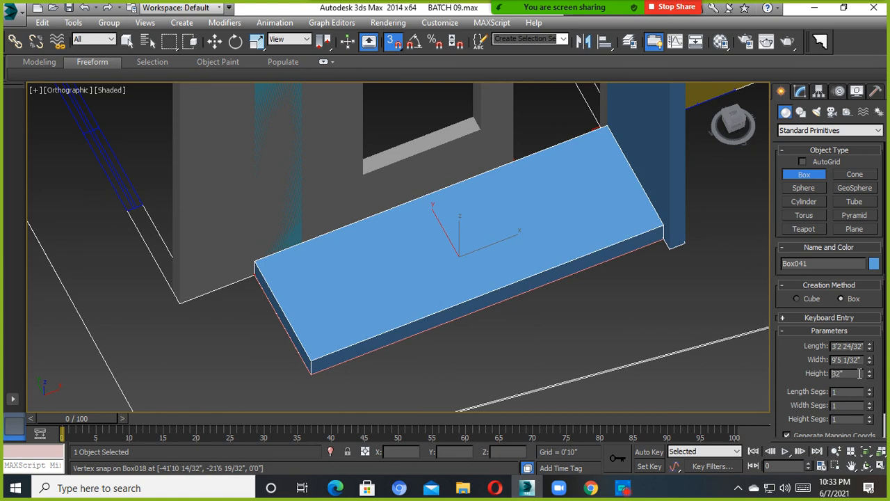
key("Return")
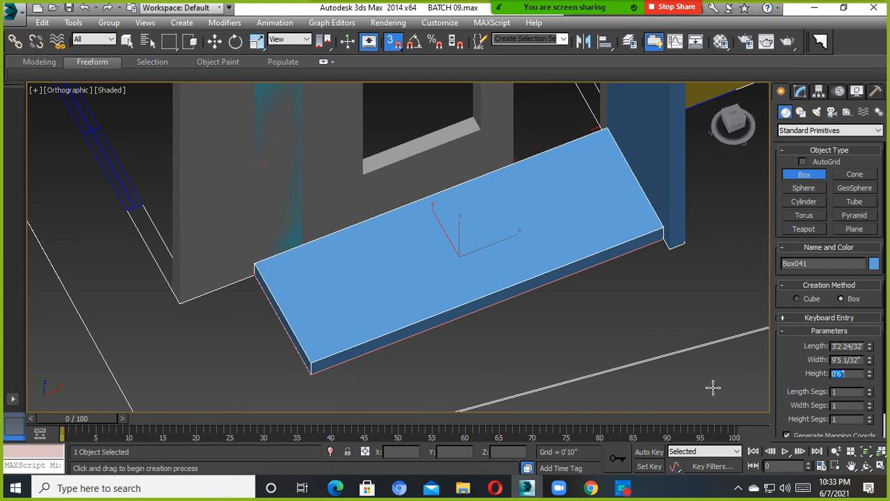
scroll(531, 345, "down", 3)
middle_click_drag(533, 345, 445, 332, "alt")
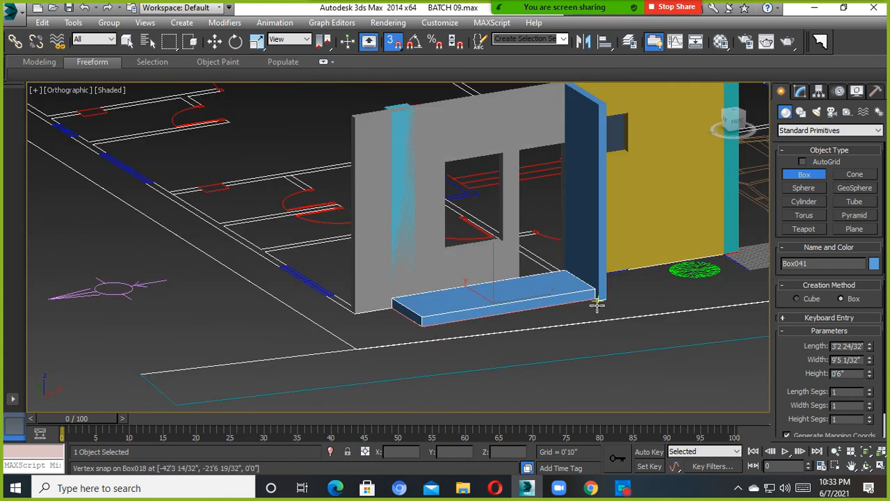
Copy the new porch box straight up as a single canopy slab and raise it to about Z 7'0 18/32"
middle_click_drag(596, 303, 545, 329, "alt")
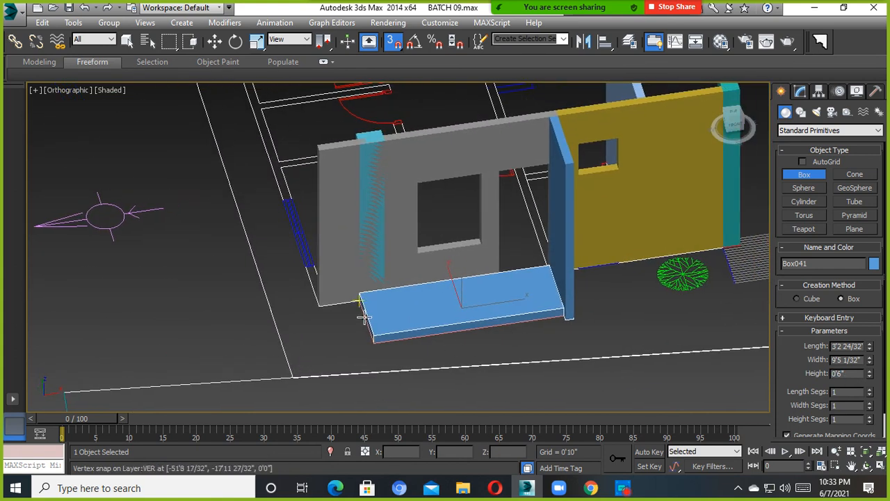
scroll(410, 318, "down", 5)
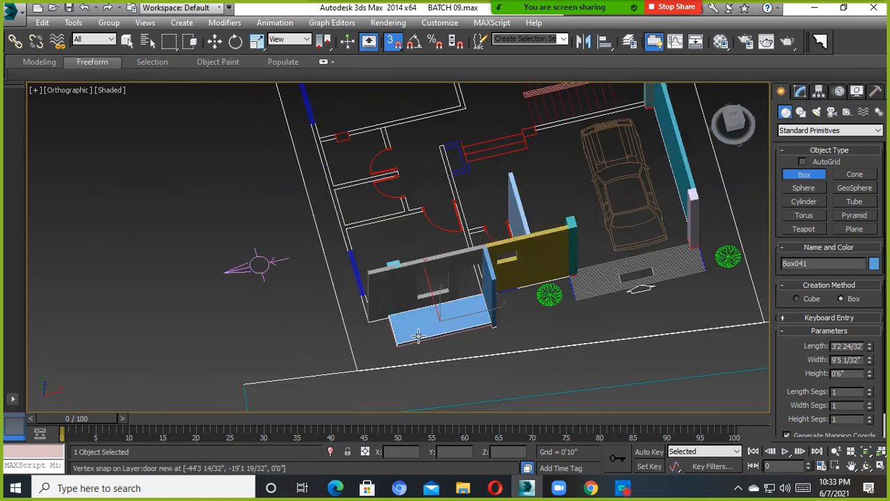
left_click(399, 45)
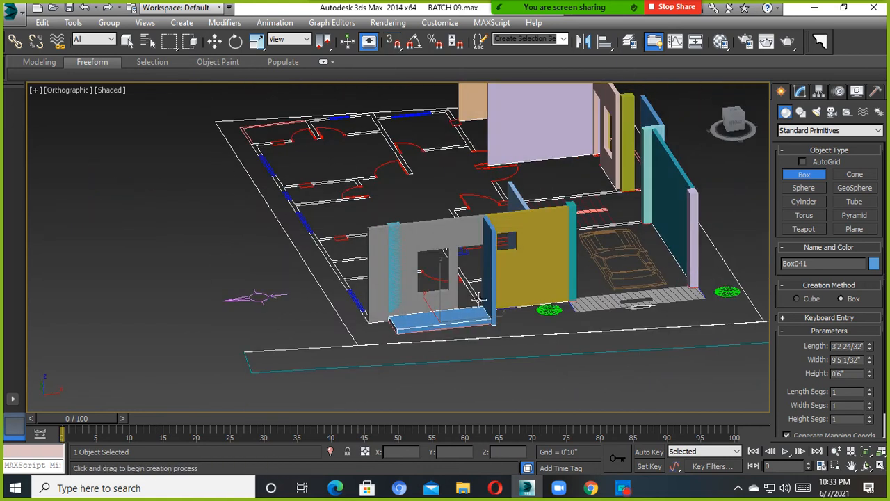
middle_click_drag(478, 299, 452, 268, "alt")
scroll(451, 317, "up", 5)
key("w")
left_click_drag(436, 323, 436, 187, "shift")
left_click(446, 298)
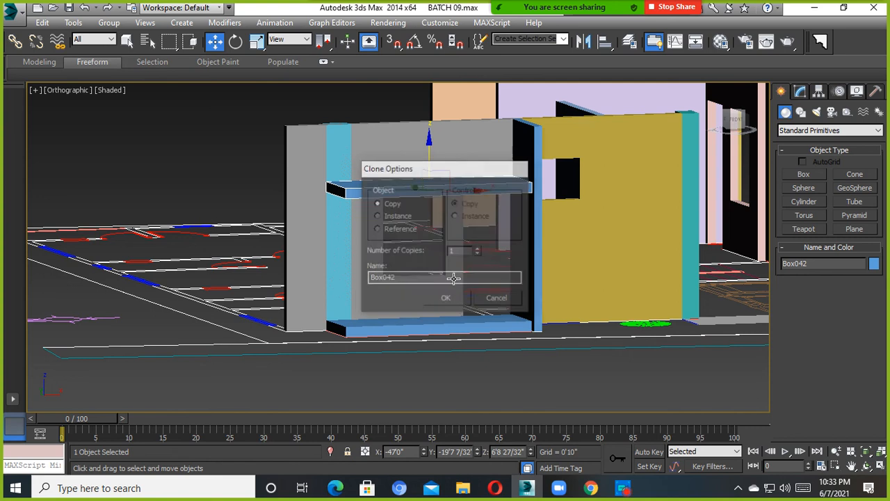
scroll(459, 201, "up", 5)
mouse_move(371, 167)
left_mouse_down()
mouse_move(373, 114)
mouse_move(379, 144)
left_mouse_up()
Copy the wooden door and sliding window together from the brick front wall to the other house model
scroll(435, 224, "down", 4)
middle_click_drag(588, 301, 592, 357, "alt")
scroll(594, 360, "down", 4)
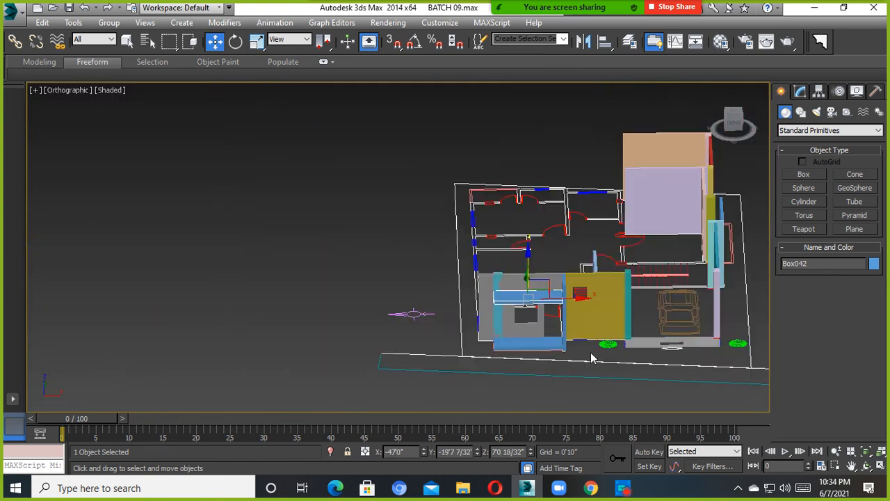
middle_click_drag(761, 344, 424, 335)
scroll(534, 310, "down", 4)
scroll(550, 320, "up", 6)
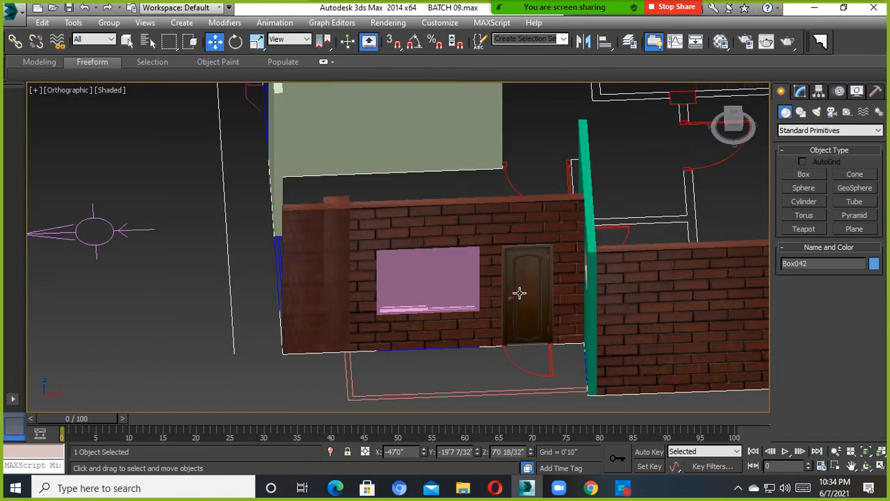
left_click(519, 292)
left_click(431, 277, "ctrl")
scroll(470, 283, "down", 4)
middle_click_drag(486, 291, 564, 287)
left_click_drag(600, 277, 230, 309, "shift")
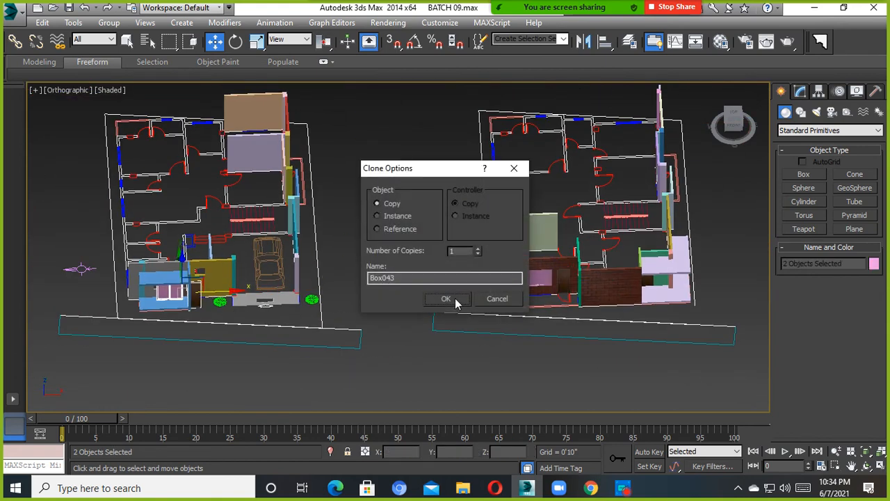
left_click(448, 299)
Move the copied door and window along Y and X until the door stands on the porch before its opening
scroll(432, 319, "up", 6)
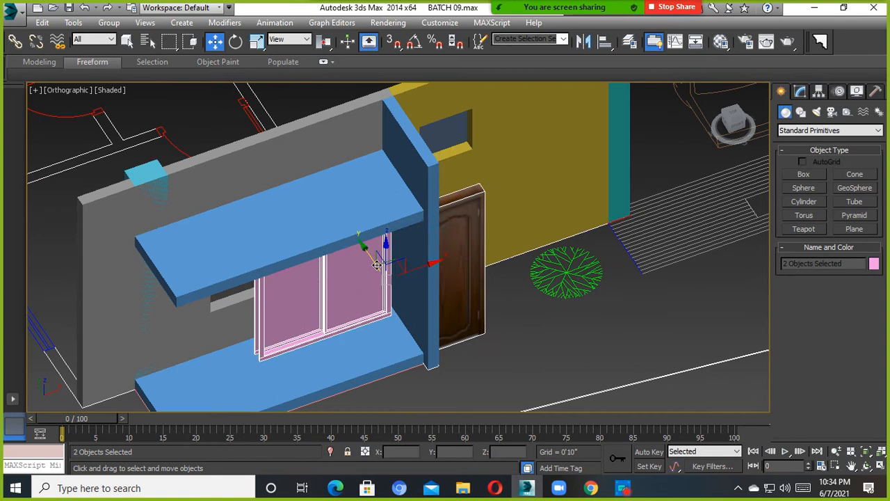
left_click_drag(376, 265, 353, 228)
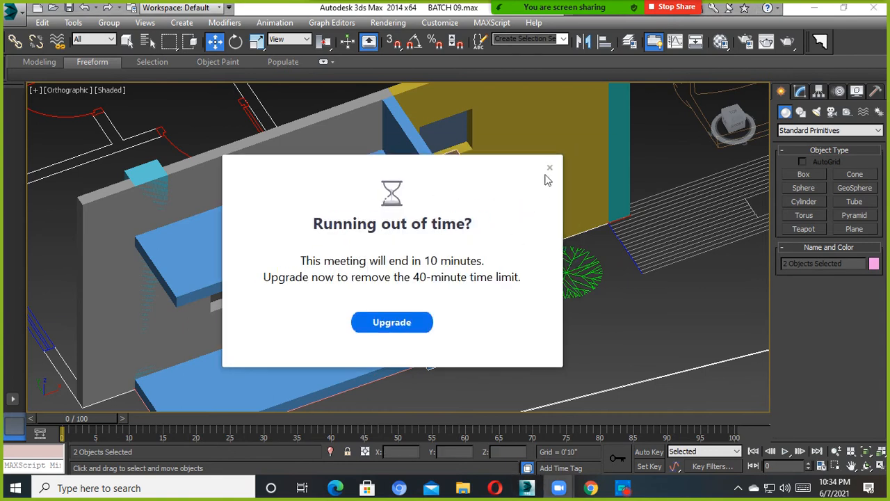
left_click(550, 167)
middle_click_drag(387, 267, 449, 215)
left_click_drag(455, 196, 390, 219)
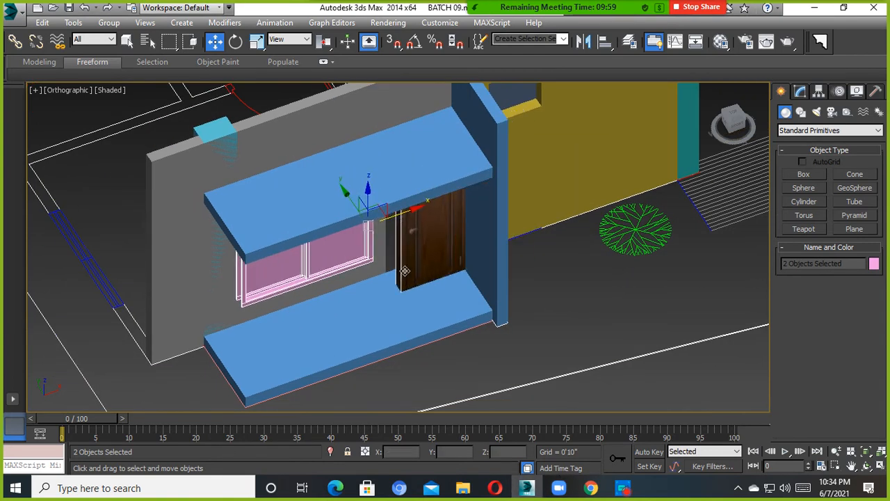
scroll(404, 271, "up", 3)
scroll(404, 270, "down", 3)
Hide the canopy slab and the copied sliding window in front of the grey wall
left_click(386, 297)
left_click(353, 210)
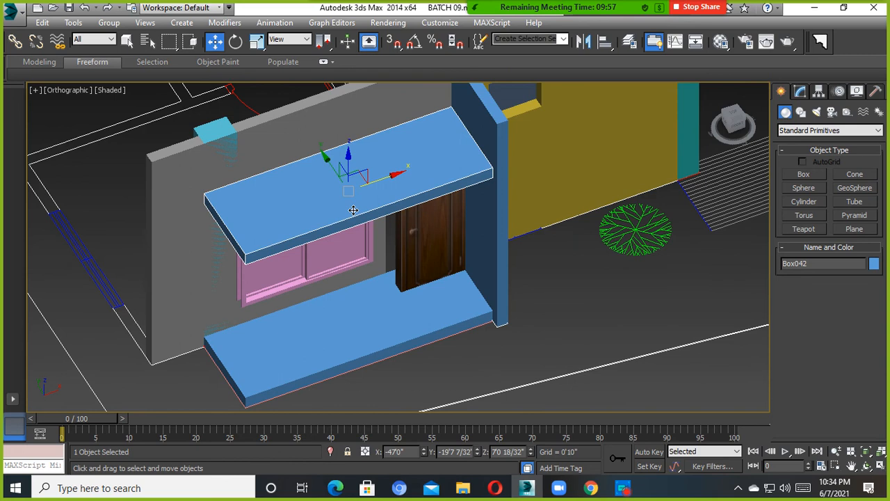
right_click(354, 210)
left_click(375, 172)
left_click(343, 239)
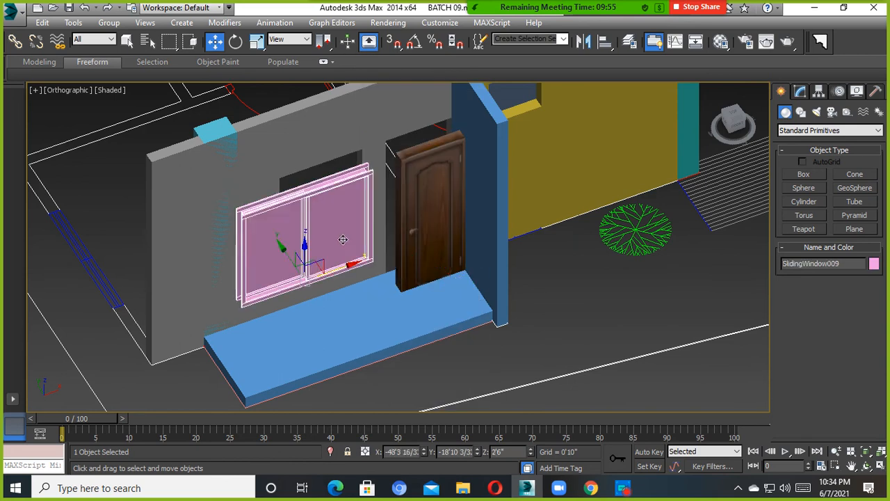
right_click(343, 239)
left_click(387, 202)
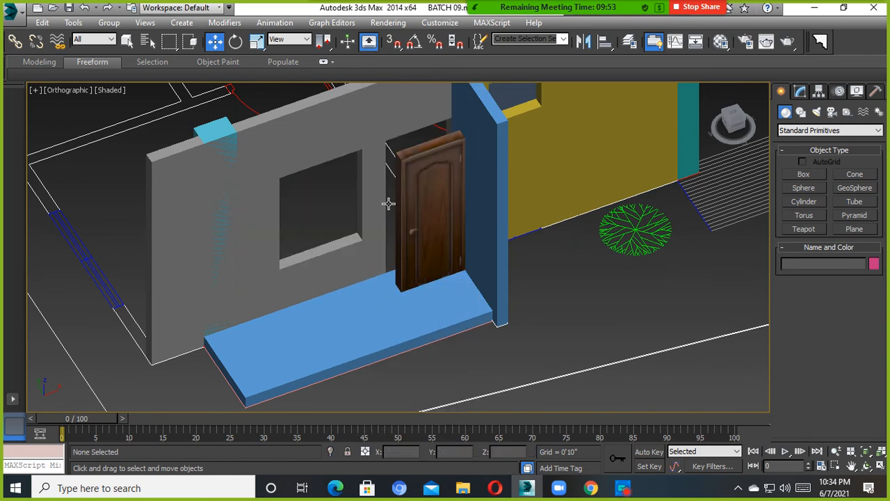
Move the copied door back along Y into the grey wall's door opening and turn snapping on
left_click(422, 261)
middle_click_drag(425, 267, 437, 280, "alt")
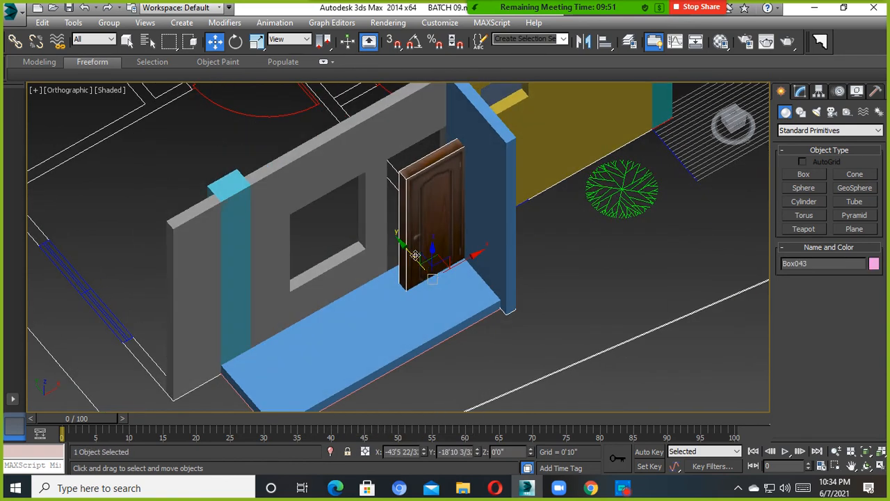
left_click_drag(415, 255, 403, 231)
middle_click_drag(421, 239, 377, 129, "alt")
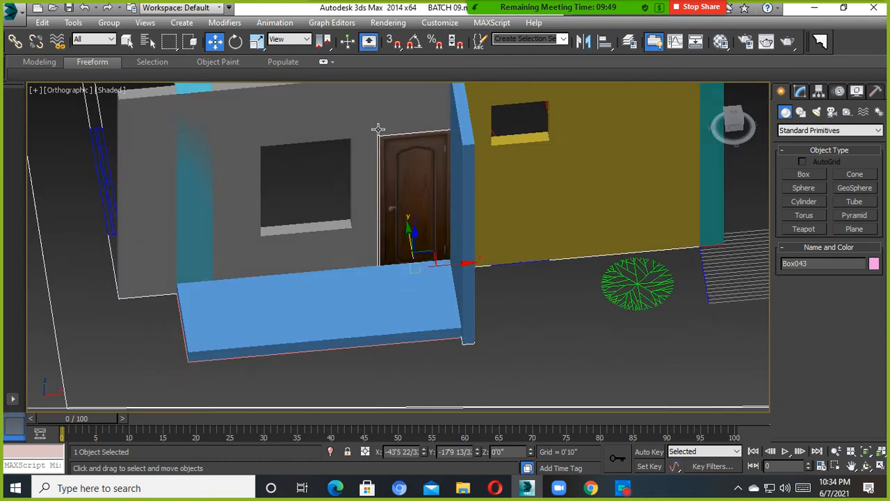
scroll(382, 132, "up", 8)
key("s")
left_click_drag(370, 138, 539, 94)
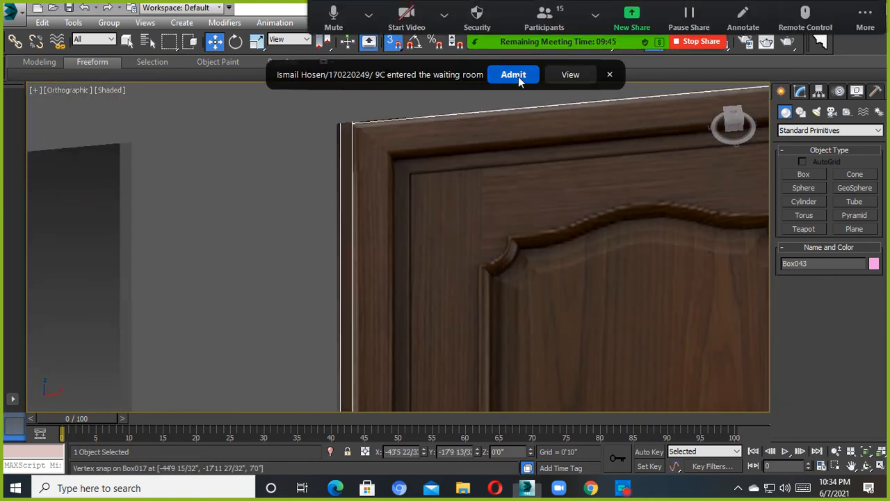
left_click(514, 75)
scroll(479, 228, "down", 10)
scroll(478, 244, "down", 8)
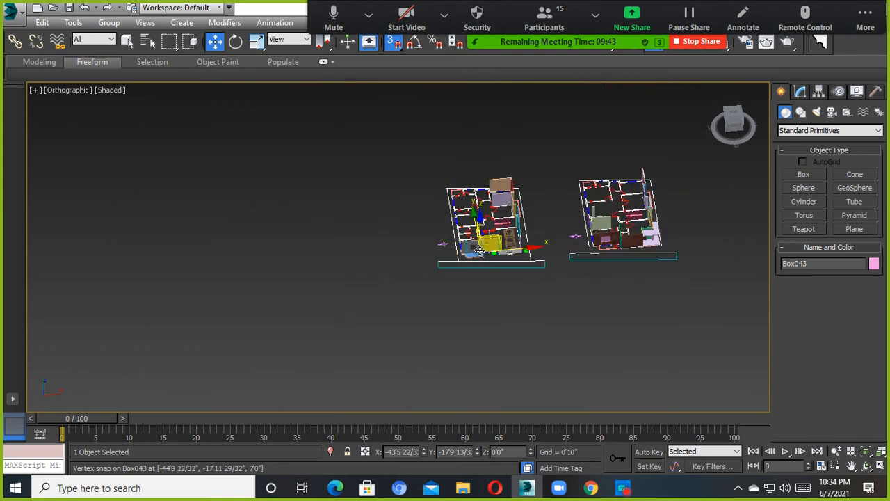
scroll(480, 251, "up", 6)
scroll(485, 254, "down", 6)
scroll(487, 255, "up", 6)
scroll(489, 255, "up", 6)
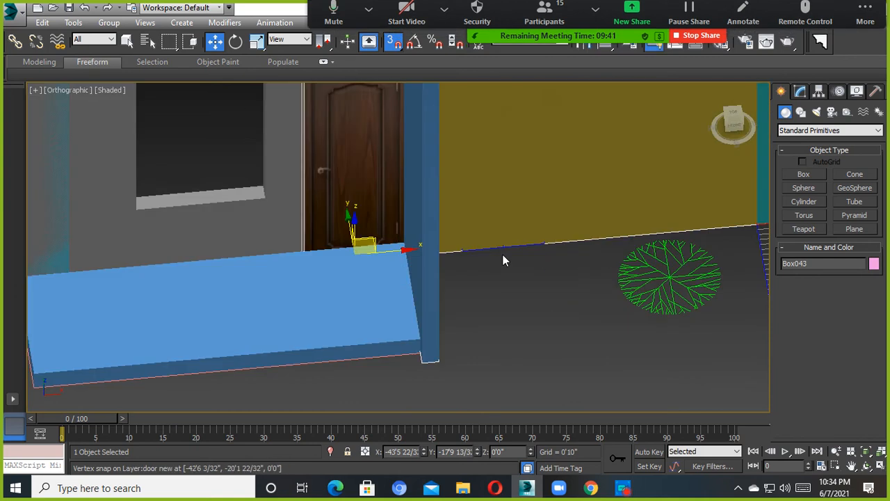
scroll(503, 254, "down", 10)
scroll(445, 251, "up", 10)
scroll(442, 251, "down", 10)
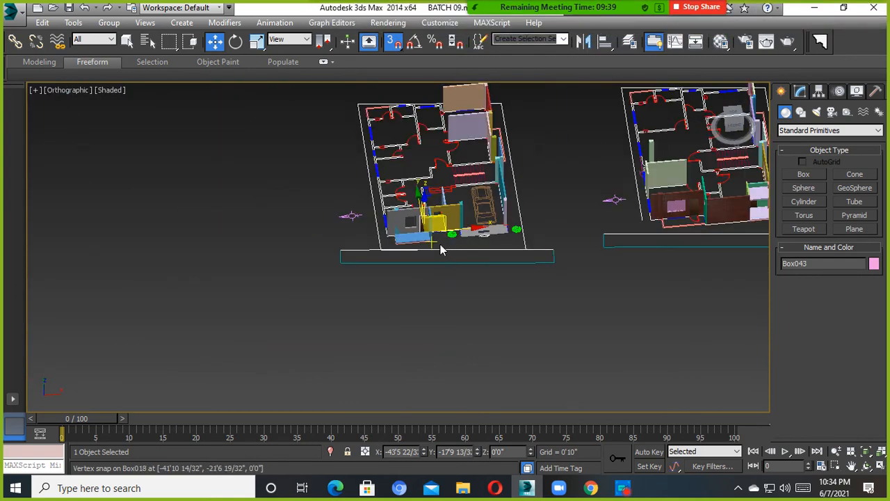
scroll(439, 248, "up", 9)
scroll(433, 254, "down", 3)
scroll(432, 259, "down", 8)
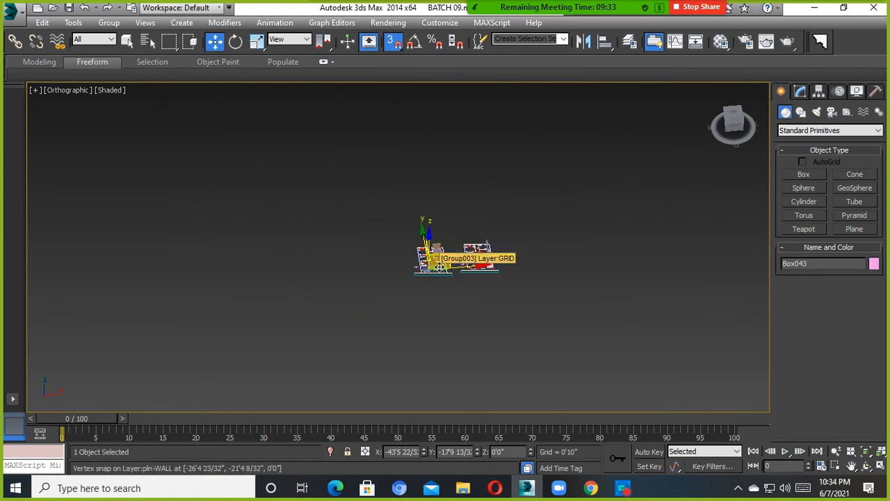
scroll(443, 266, "up", 4)
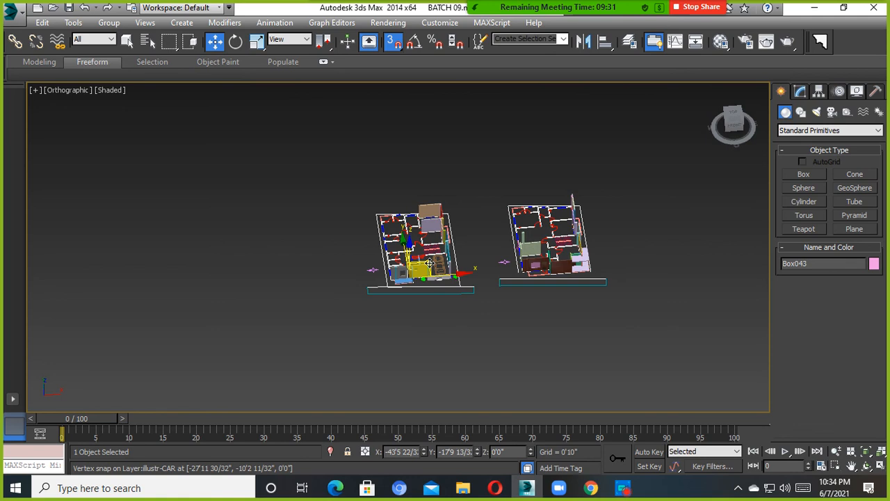
scroll(420, 276, "up", 2)
middle_click_drag(420, 276, 431, 271, "alt")
scroll(431, 271, "up", 4)
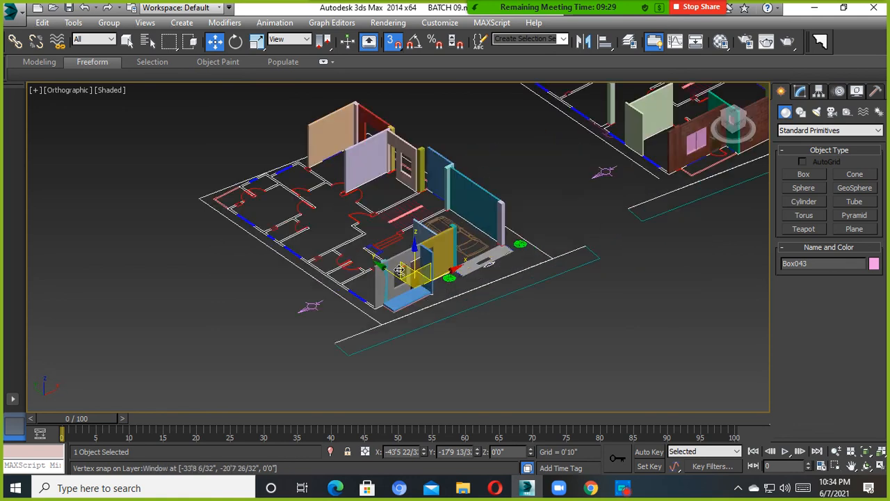
scroll(431, 270, "down", 2)
scroll(431, 270, "down", 1)
scroll(425, 264, "up", 3)
scroll(418, 261, "down", 3)
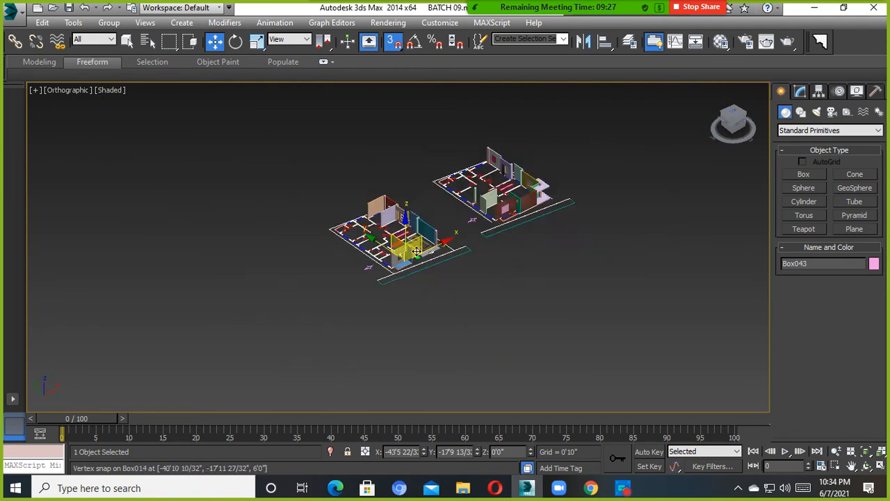
scroll(389, 246, "up", 5)
scroll(390, 247, "down", 4)
scroll(417, 250, "up", 4)
scroll(452, 252, "down", 3)
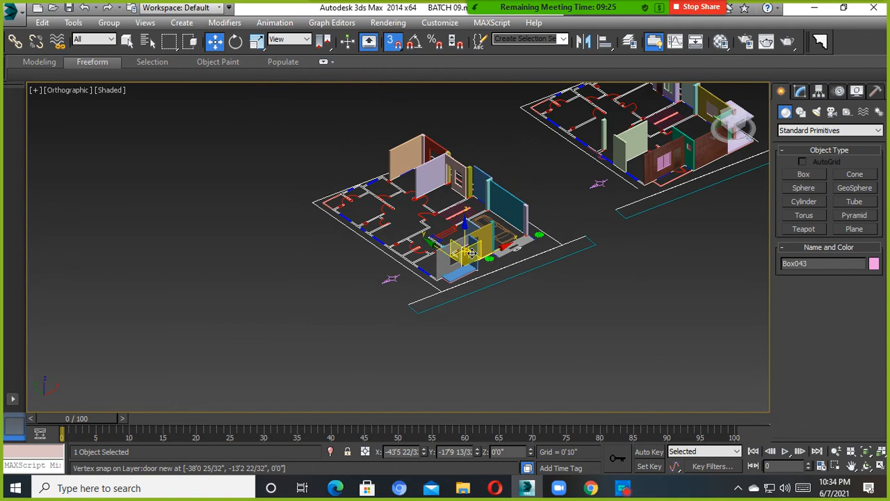
scroll(472, 254, "up", 2)
scroll(472, 254, "down", 3)
scroll(471, 254, "up", 4)
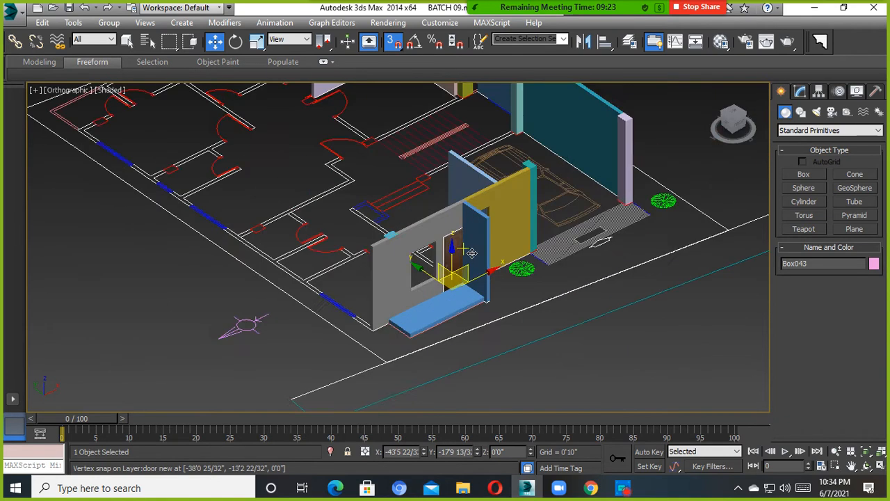
scroll(471, 254, "down", 4)
scroll(471, 253, "up", 4)
scroll(473, 254, "down", 3)
scroll(478, 254, "up", 4)
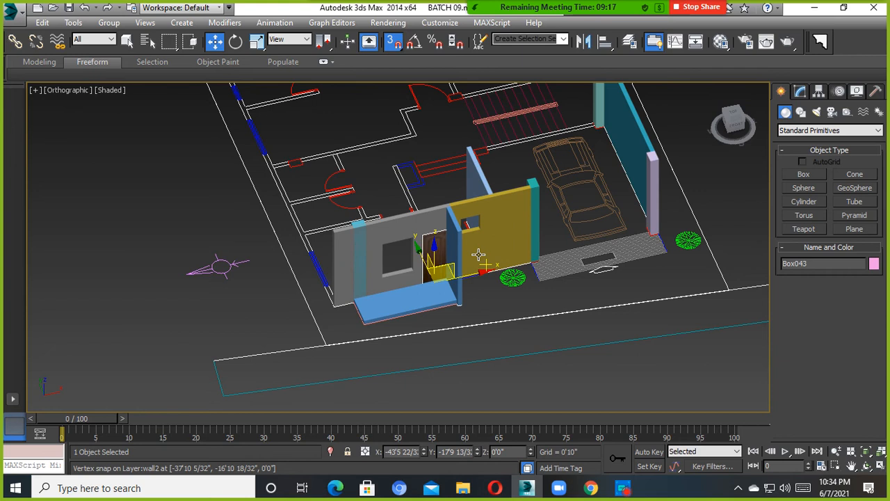
Examine the yellow front wall with its small window opening and the adjoining teal column from several angles
left_click(493, 236)
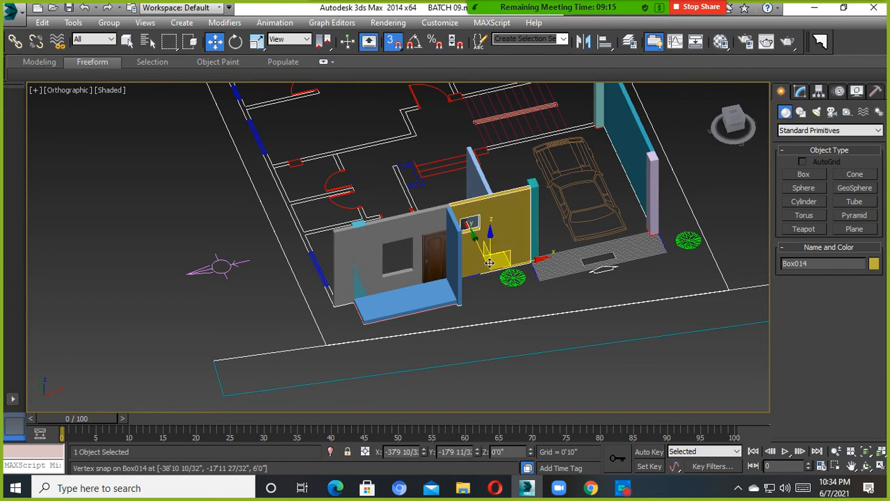
scroll(489, 262, "up", 3)
scroll(489, 262, "down", 4)
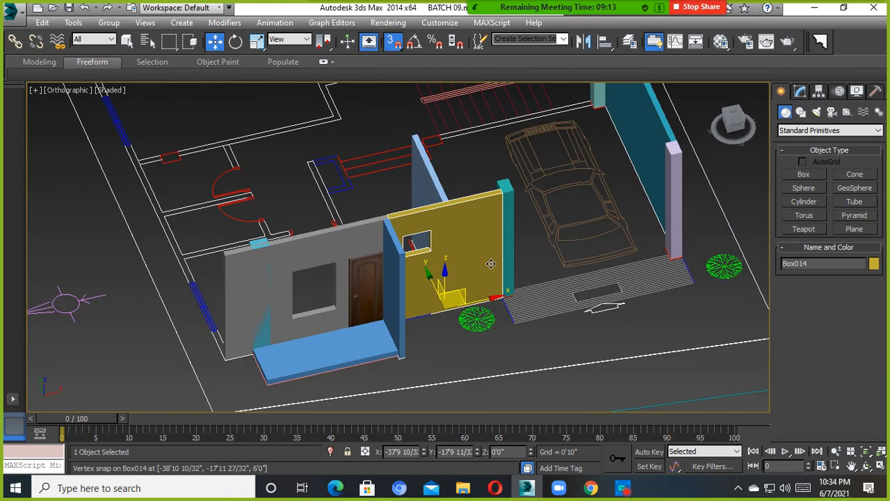
scroll(491, 264, "up", 1)
left_click(490, 335)
left_click(450, 274)
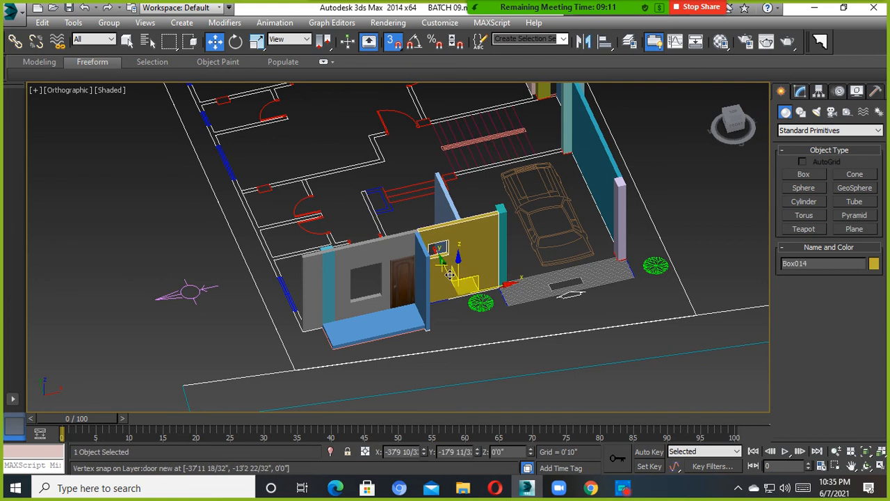
scroll(449, 274, "up", 2)
scroll(449, 274, "down", 5)
middle_click_drag(445, 277, 473, 285, "alt")
key("z")
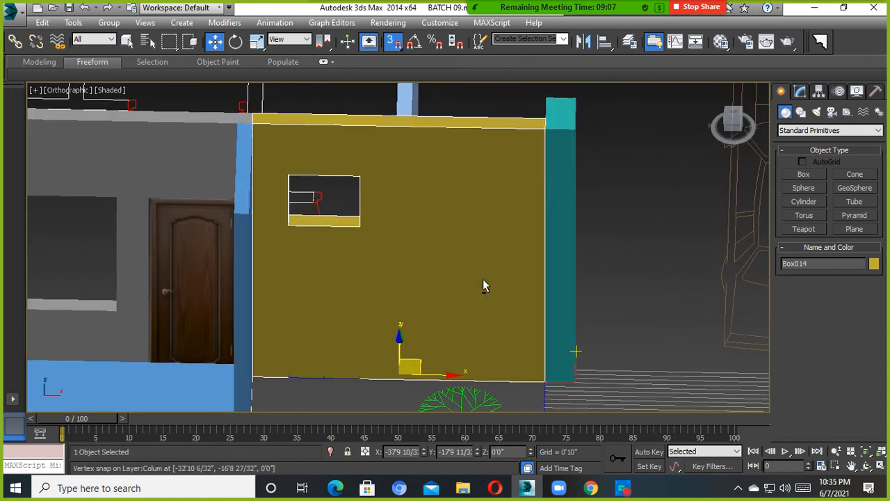
left_click(606, 235)
left_click(478, 249)
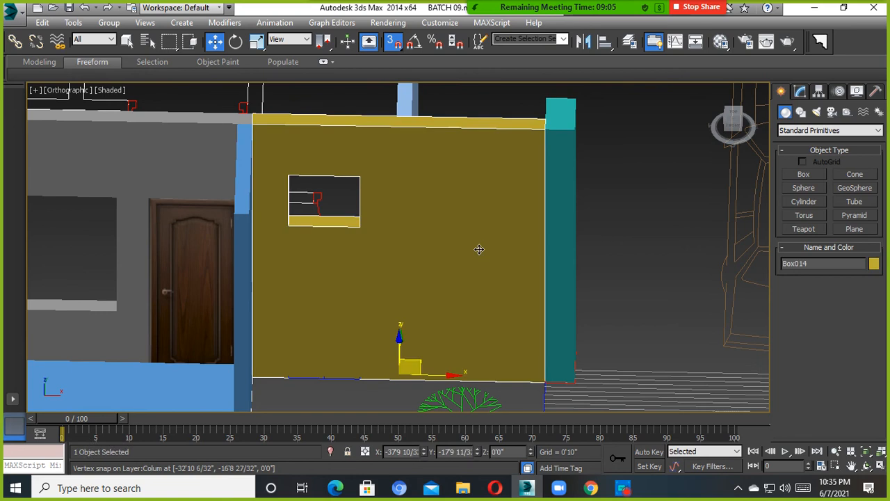
scroll(479, 249, "down", 5)
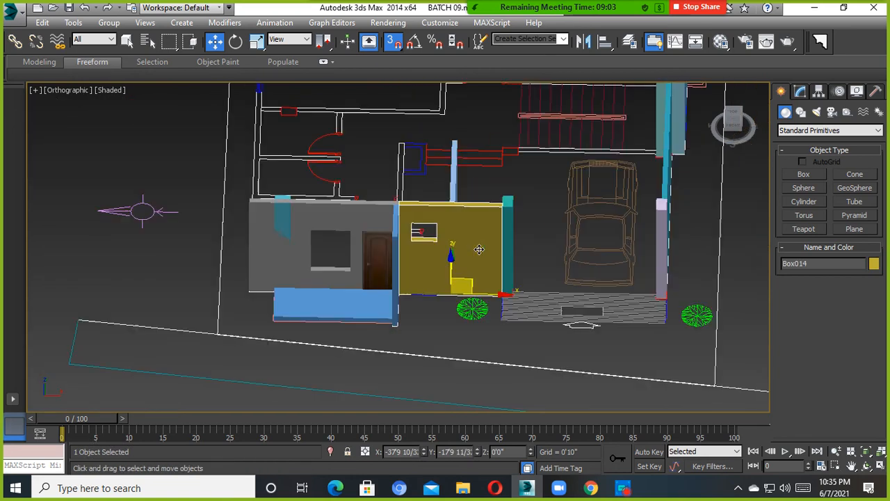
scroll(478, 249, "down", 6)
scroll(477, 248, "up", 8)
middle_click_drag(477, 249, 588, 255, "alt")
scroll(504, 237, "down", 6)
scroll(492, 249, "up", 5)
scroll(477, 255, "down", 6)
scroll(456, 287, "up", 5)
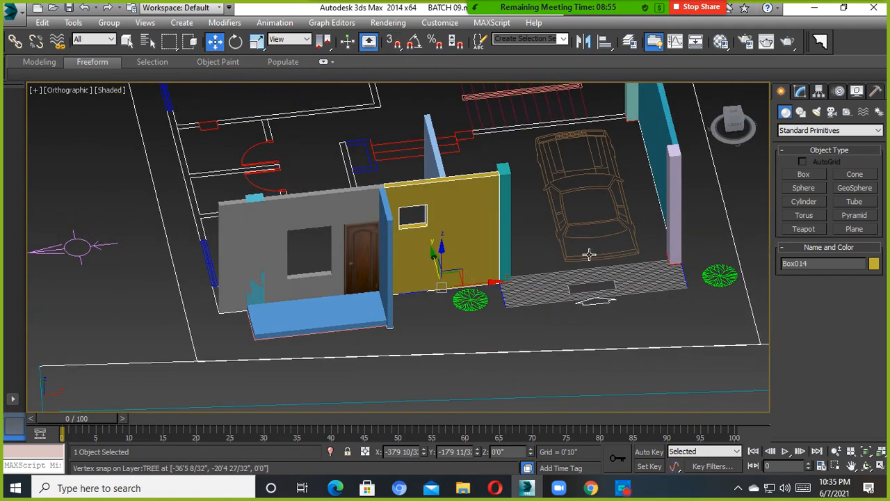
left_click(802, 113)
left_click(804, 184)
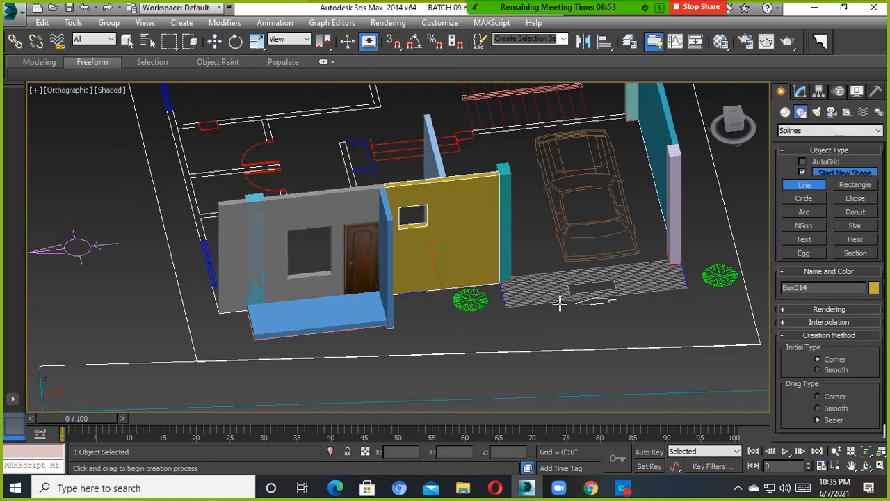
left_click(468, 306)
left_click(574, 358)
left_click(582, 312)
right_click(525, 306)
key("Delete")
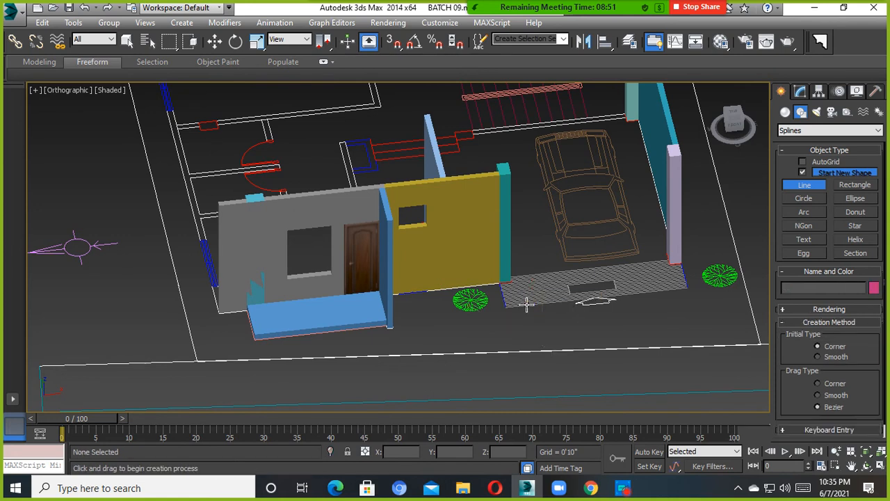
Look over the house front from the grey wall's door past the yellow wall to the car porch
key("w")
middle_click_drag(475, 310, 399, 248)
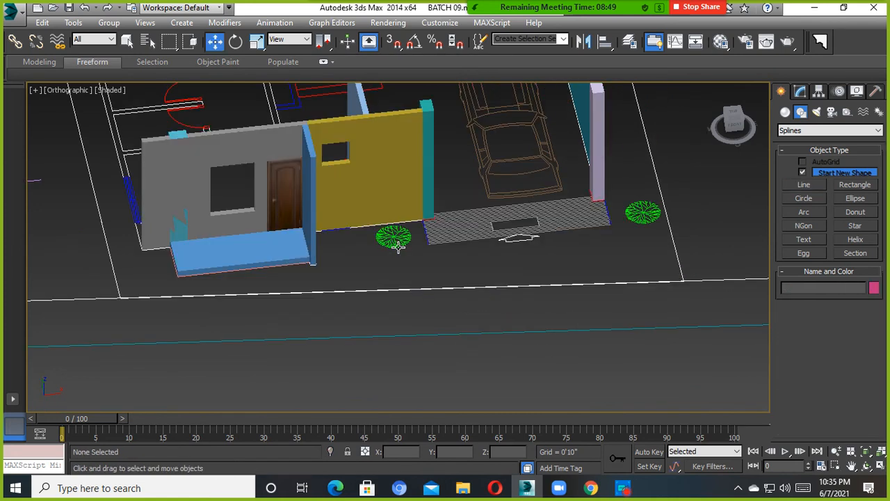
middle_click_drag(371, 209, 499, 281)
scroll(415, 282, "up", 3)
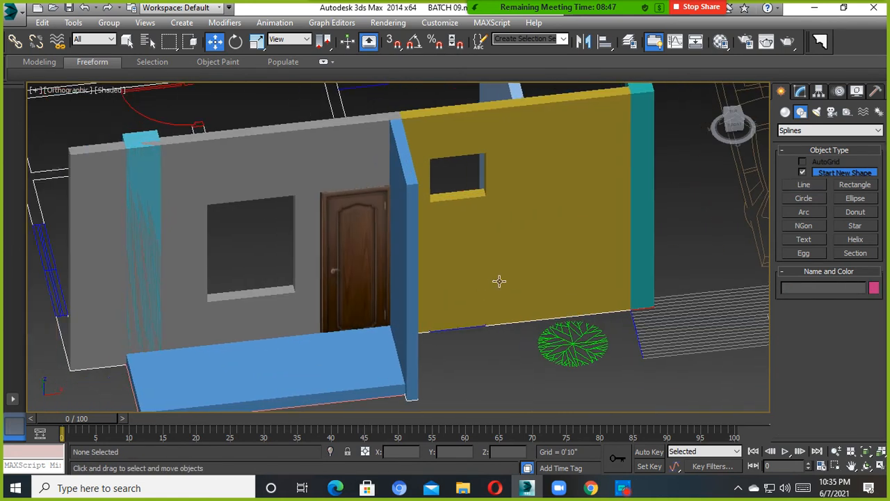
left_click(499, 281)
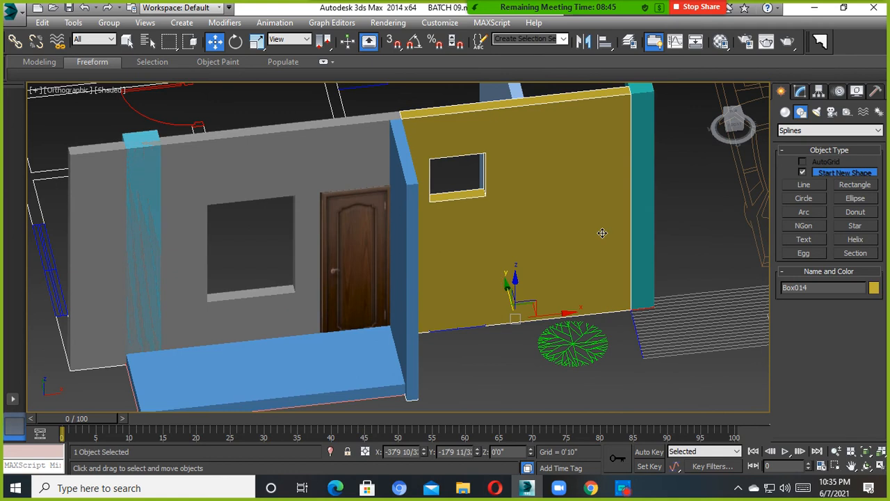
scroll(602, 232, "down", 4)
scroll(512, 323, "up", 3)
left_click(512, 323)
scroll(506, 268, "up", 5)
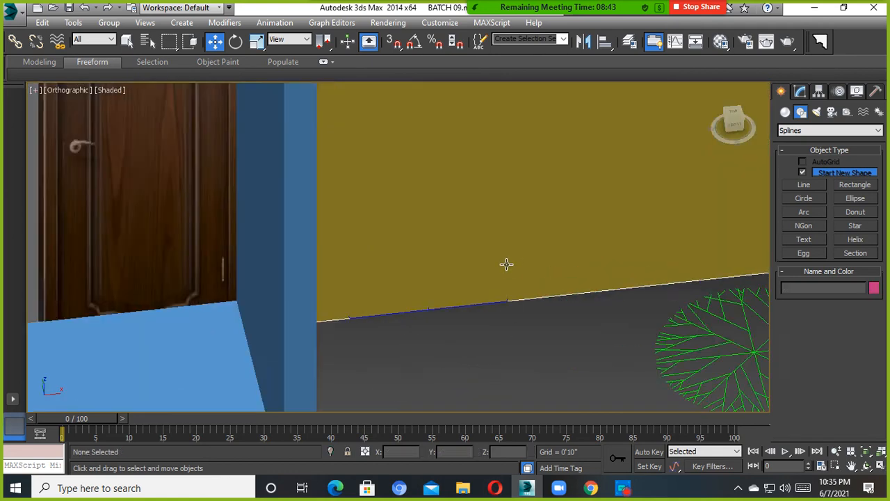
scroll(506, 263, "down", 8)
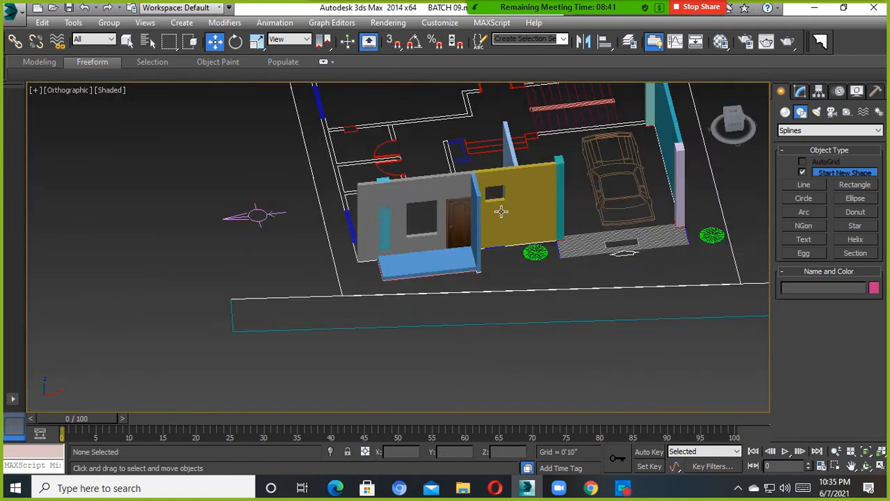
scroll(501, 211, "up", 5)
scroll(501, 210, "up", 3)
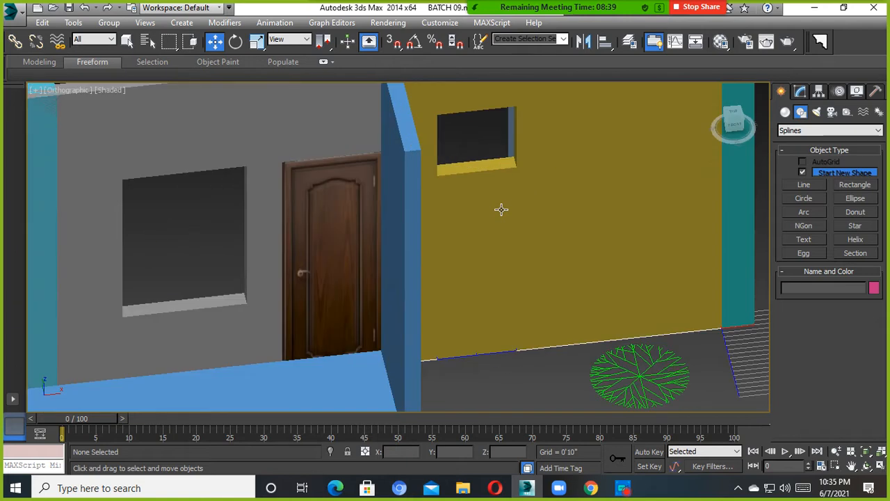
scroll(501, 210, "down", 8)
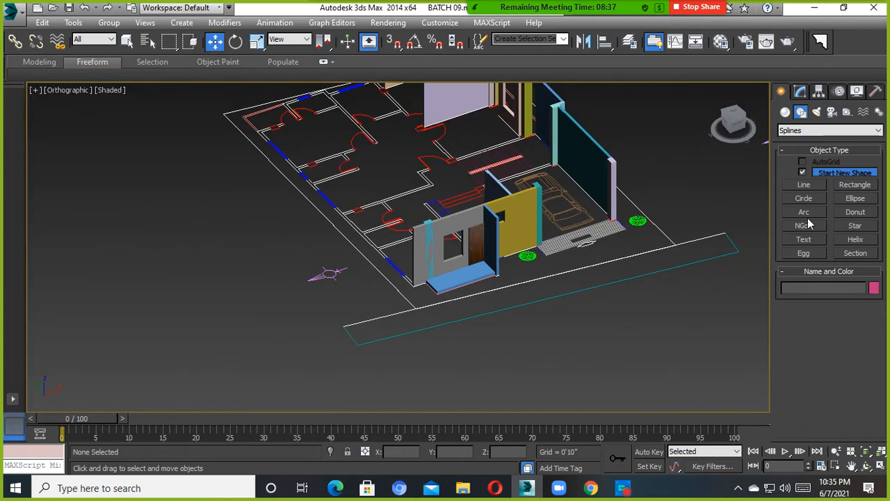
Hide the blue porch floor slab in front of the grey wall's door
scroll(508, 282, "up", 6)
left_click(478, 256)
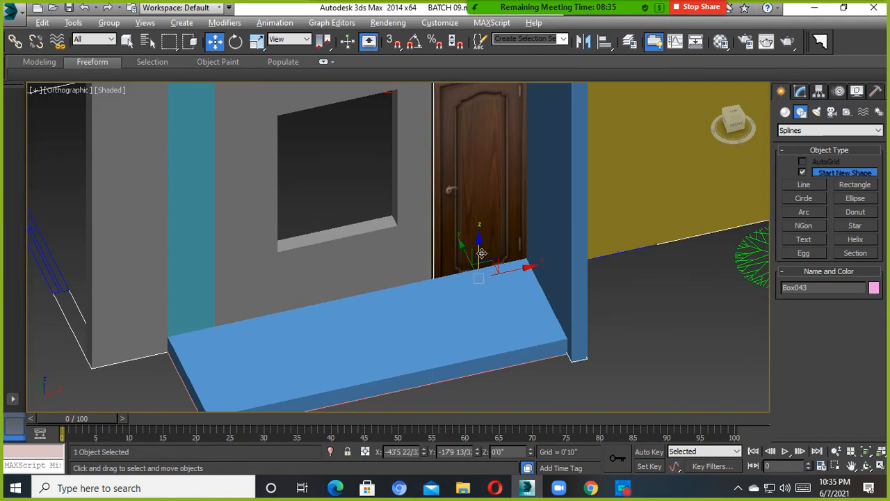
scroll(481, 278, "up", 1)
right_click(482, 289)
left_click(576, 236)
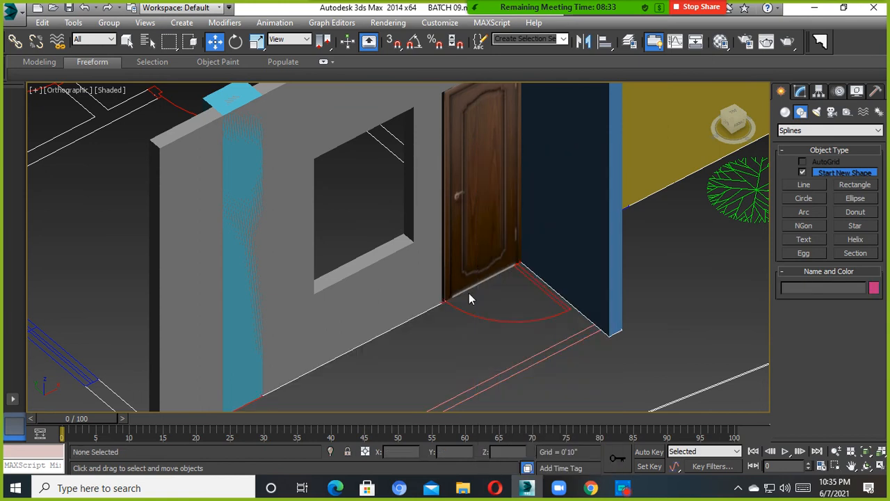
Snap the door's bottom corner vertex to the bottom corner of the grey wall's door opening
scroll(470, 298, "up", 4)
left_click(421, 303)
scroll(414, 308, "up", 4)
key("s")
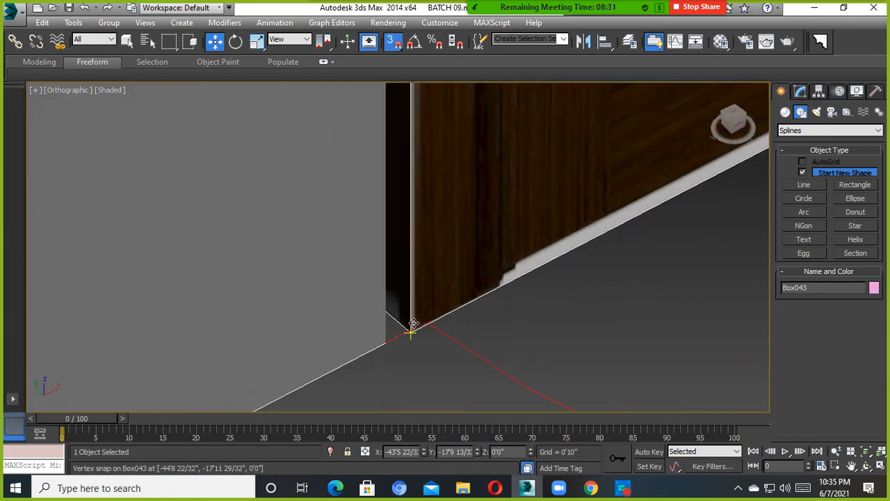
left_click_drag(414, 322, 385, 343)
key("s")
scroll(452, 326, "down", 6)
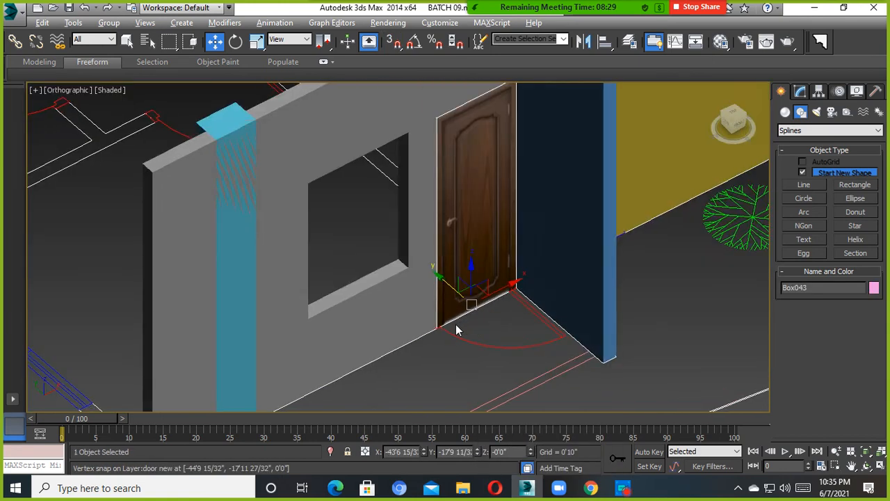
scroll(456, 329, "down", 12)
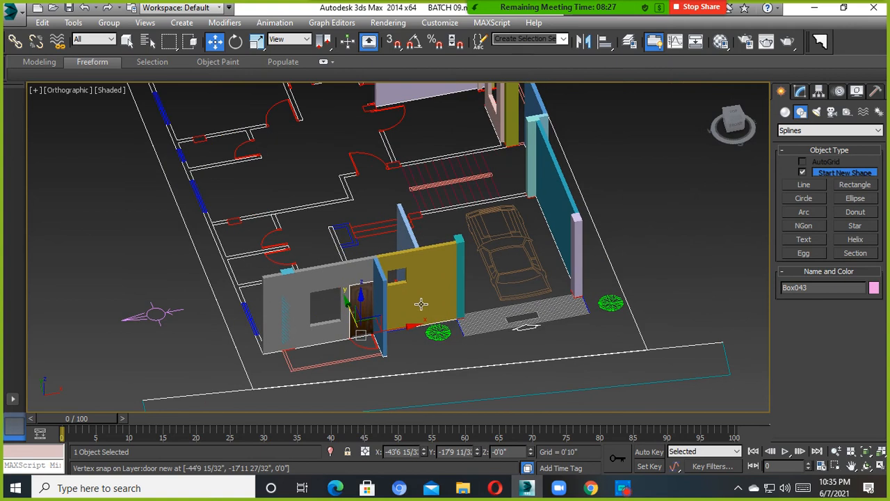
Copy the pink sliding window from the brick-walled house along X to the grey wall as one independent copy
scroll(422, 304, "down", 5)
scroll(628, 266, "up", 4)
left_click(648, 267)
middle_click_drag(672, 272, 690, 238)
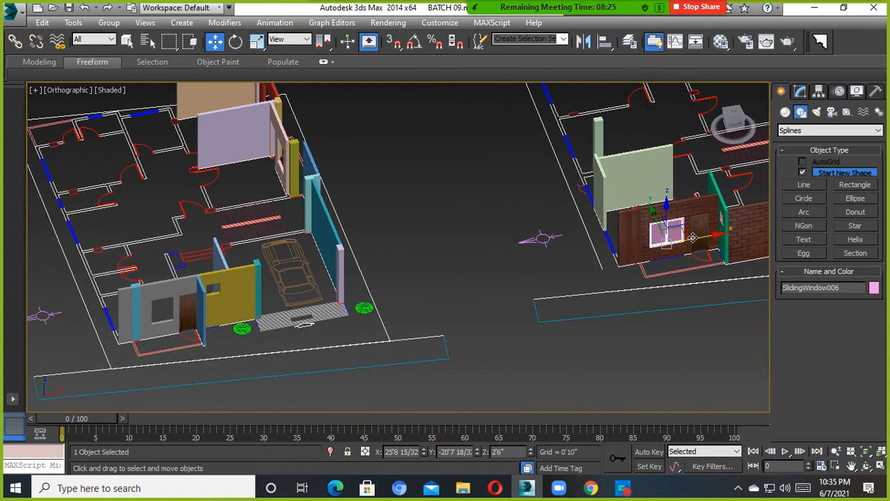
left_click_drag(692, 237, 207, 322, "shift")
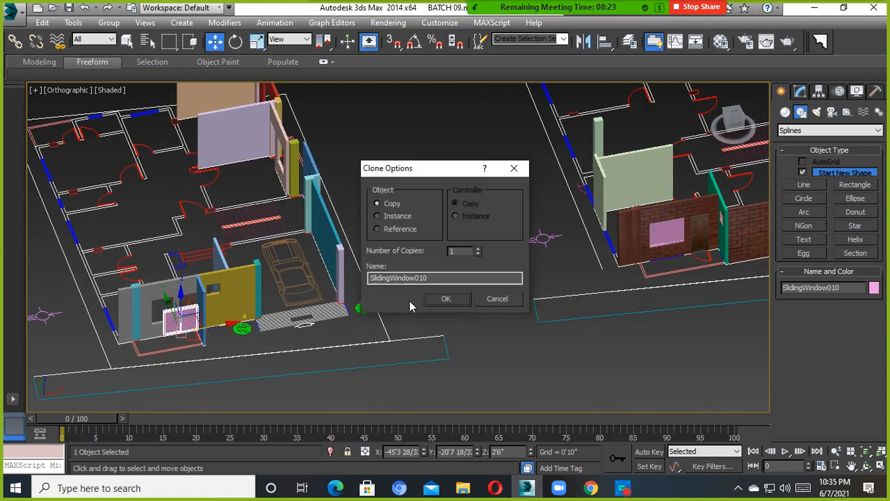
left_click(445, 300)
Try snapping the copied window's lower corner into the grey wall's window opening, and delete the copy
scroll(439, 278, "up", 10)
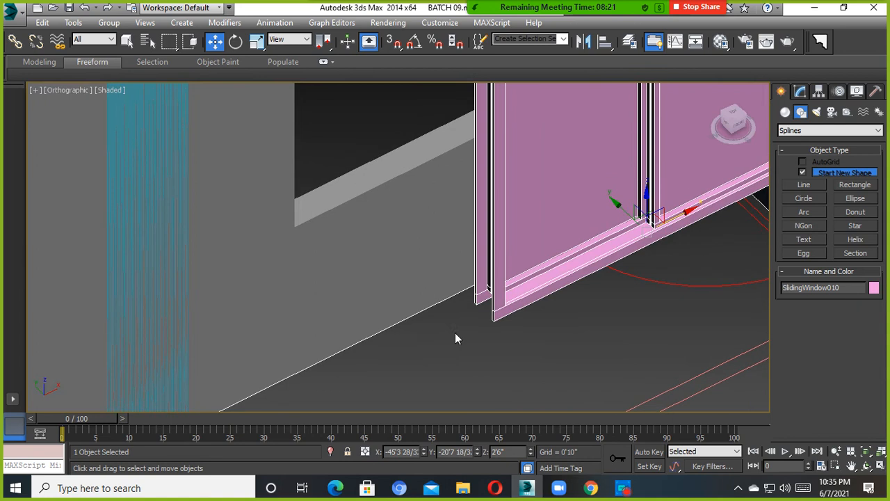
key("s")
left_click_drag(476, 301, 279, 209)
middle_click_drag(357, 228, 380, 321)
key("s")
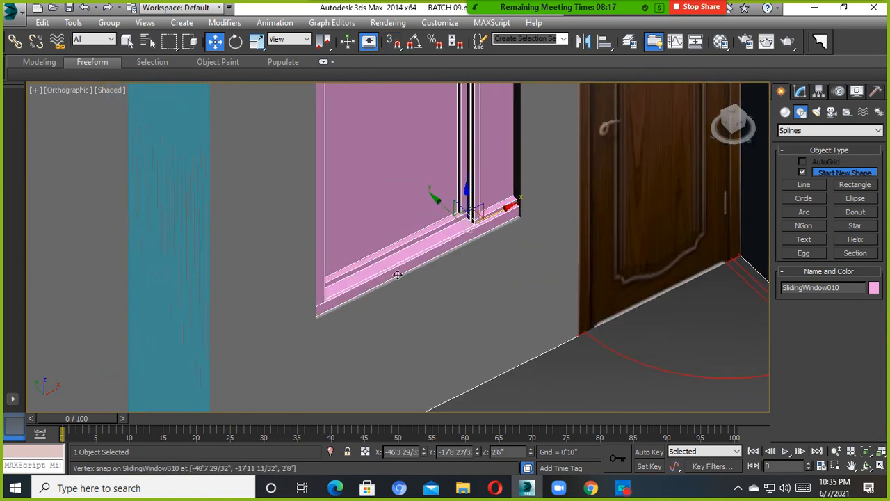
middle_click_drag(398, 274, 480, 277, "alt")
scroll(361, 265, "down", 5)
key("Delete")
Create a sliding window snapped to the grey wall's window opening, 4'6" high and 5" deep
left_click(424, 263)
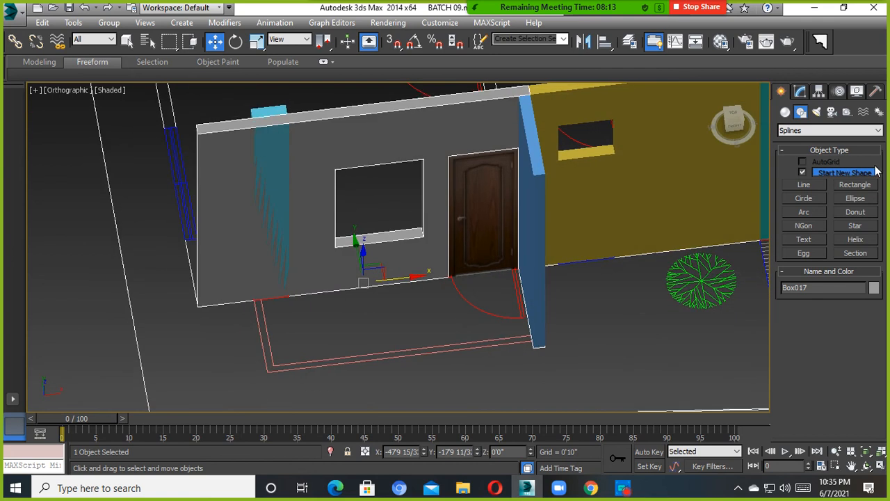
left_click(785, 113)
left_click(827, 130)
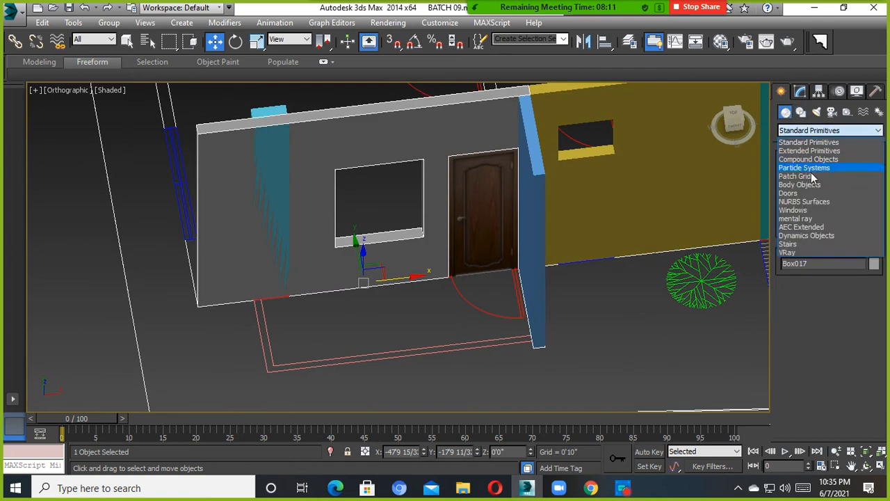
left_click(791, 210)
left_click(855, 202)
scroll(350, 219, "up", 5)
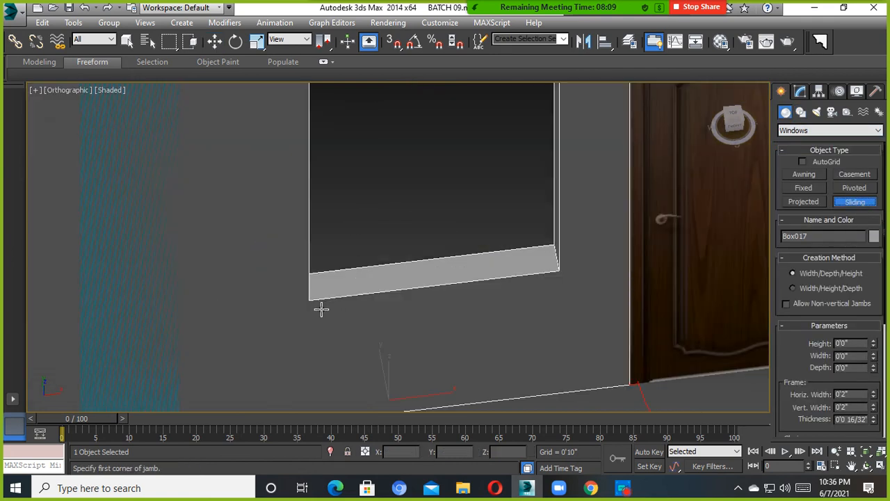
key("s")
left_click_drag(313, 308, 554, 276)
left_click(555, 245)
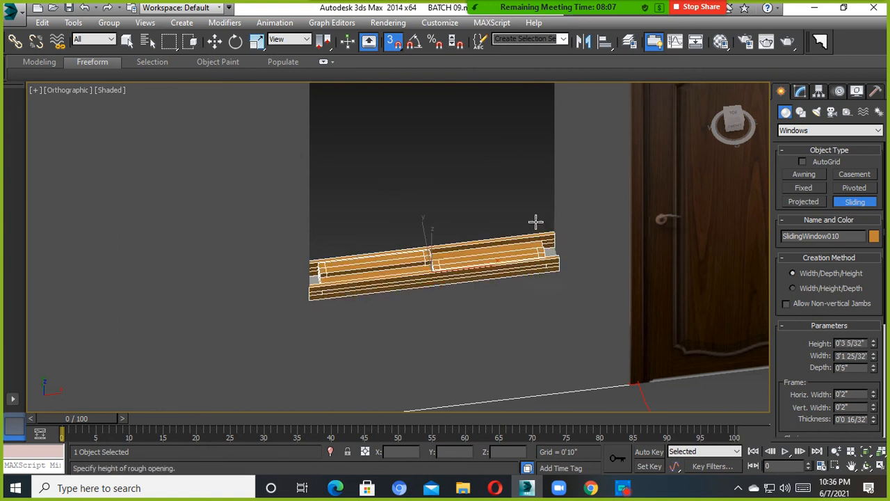
scroll(532, 202, "down", 4)
middle_click_drag(533, 202, 490, 295)
Create a sliding window snapped to the yellow wall's small opening, 2'0" high and 5" deep
middle_click_drag(627, 228, 285, 280)
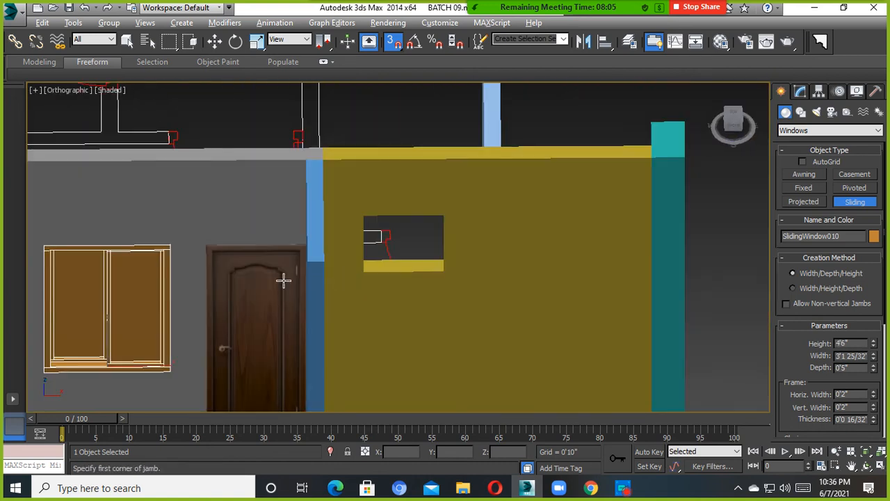
left_click_drag(359, 271, 448, 263)
left_click(447, 264)
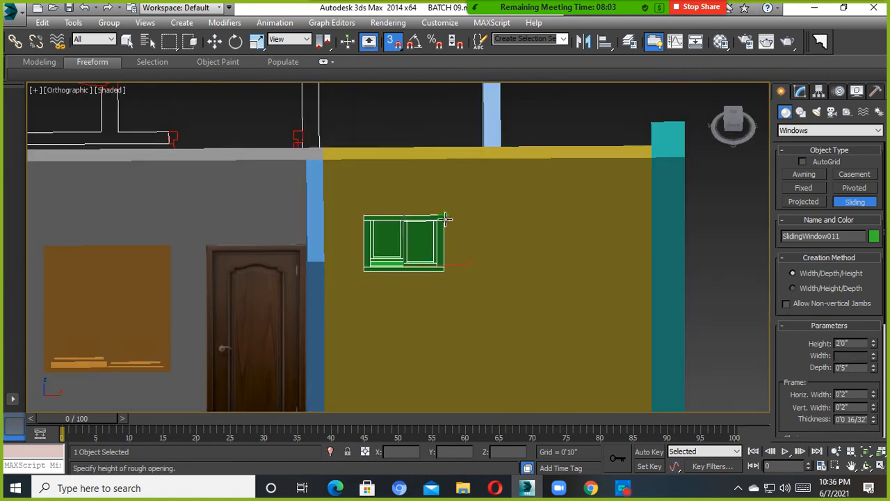
left_click(444, 216)
scroll(364, 262, "down", 5)
middle_click_drag(363, 262, 424, 262, "alt")
middle_click_drag(364, 330, 387, 272)
right_click(386, 272)
Unhide all hidden objects in the scene
right_click(381, 272)
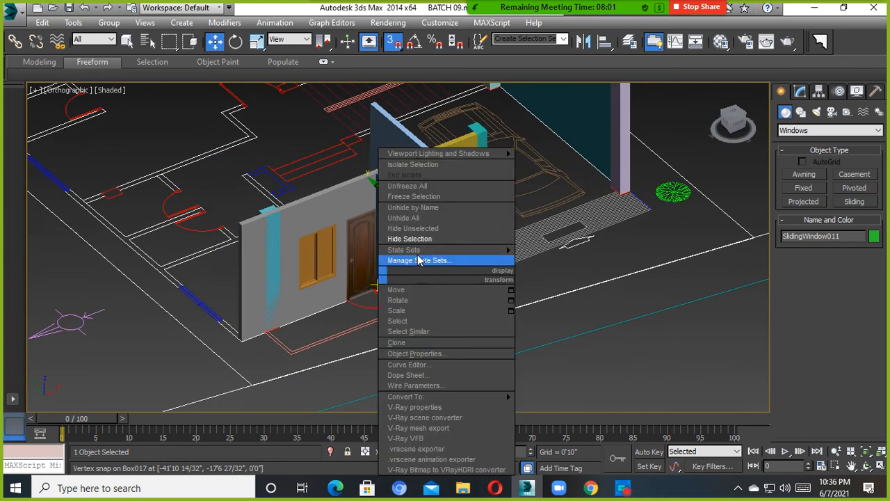
left_click(522, 333)
left_click(471, 347)
right_click(446, 295)
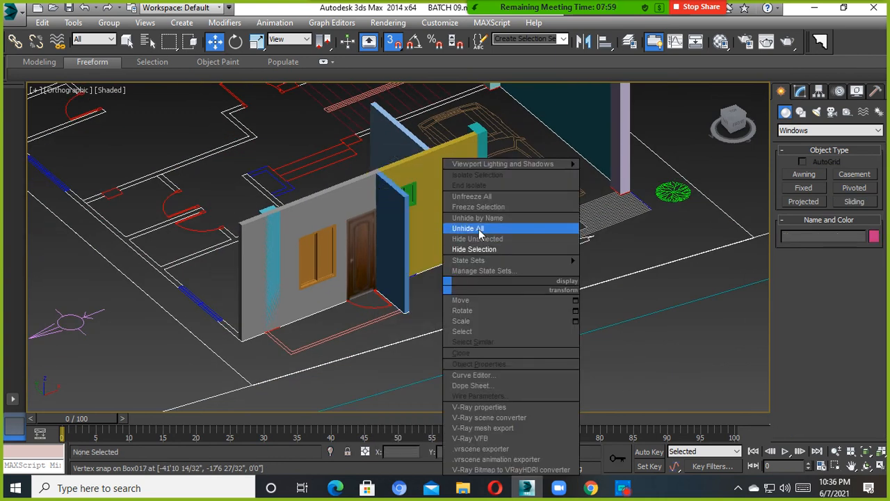
left_click(477, 230)
Raise the canopy slab above the grey wall's door and window along Z to about 7'1 15/32"
middle_click_drag(365, 325, 404, 289, "alt")
scroll(415, 285, "up", 3)
scroll(296, 209, "down", 2)
middle_click_drag(296, 209, 325, 252, "alt")
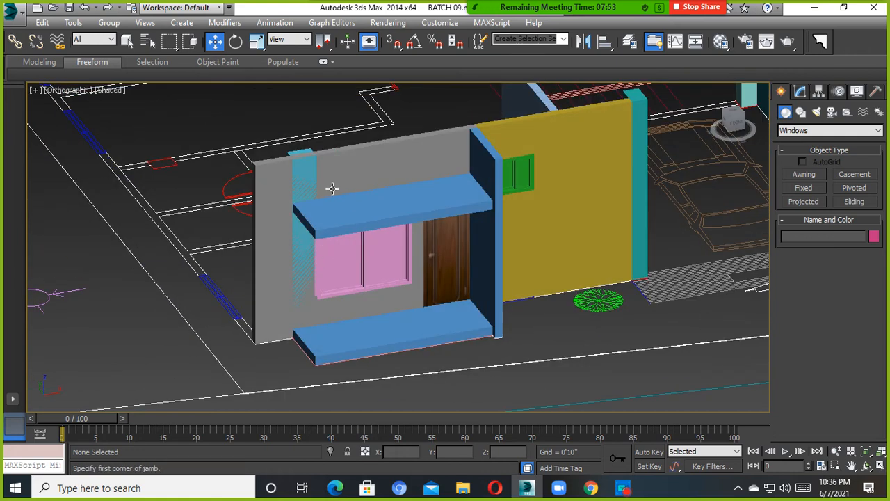
left_click(356, 212)
middle_click_drag(356, 212, 414, 214, "alt")
scroll(398, 219, "up", 3)
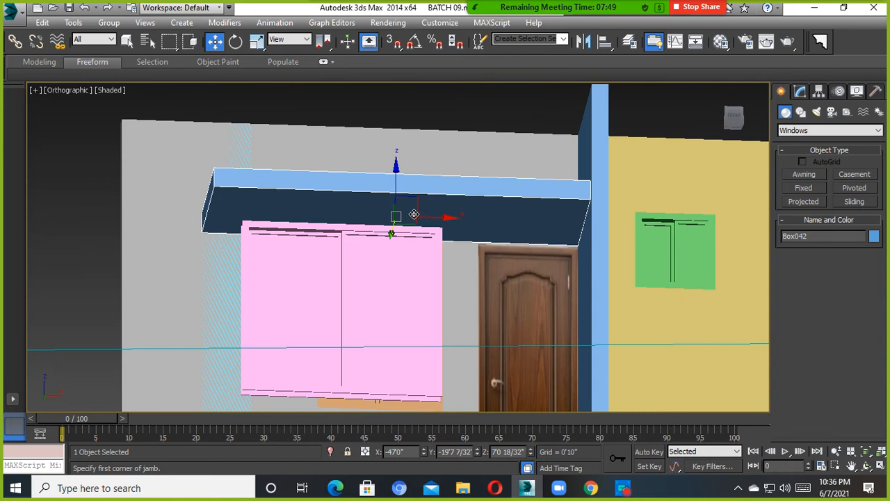
left_click_drag(394, 197, 399, 194)
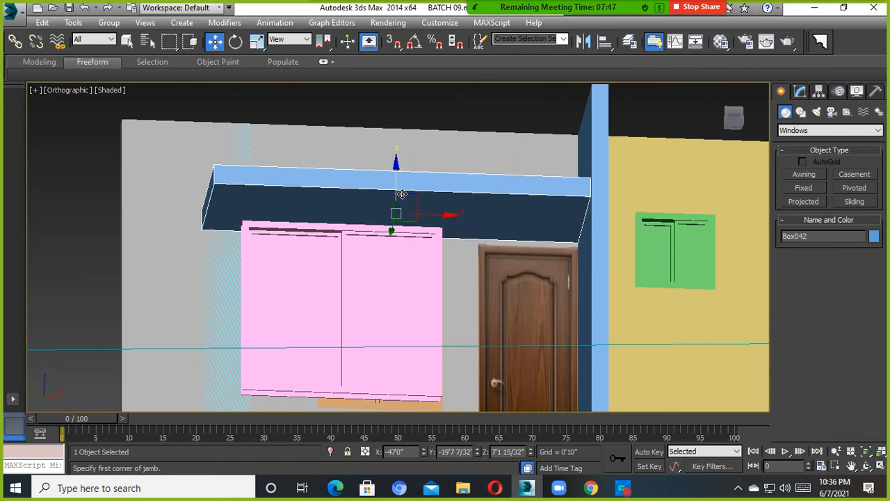
Delete the pink sliding window standing in front of the grey wall
middle_click_drag(402, 194, 346, 317, "alt")
left_click(393, 338)
key("Delete")
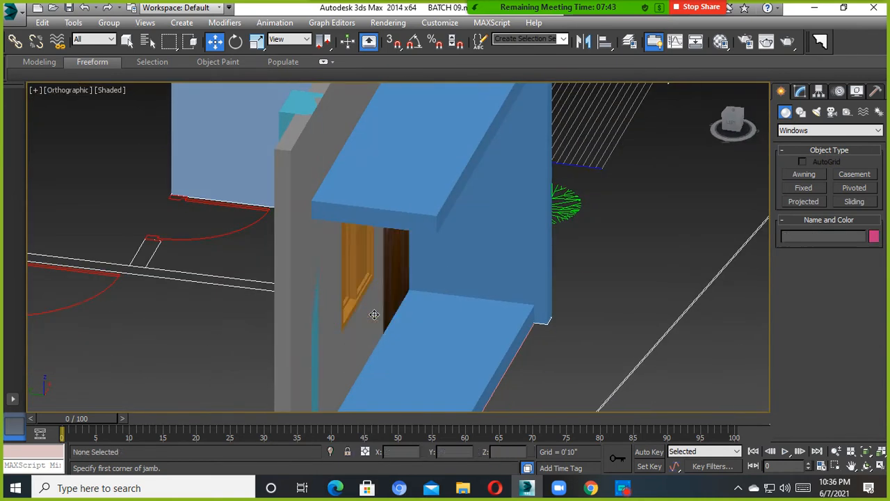
Lower the canopy slab along Z to about 6'11 23/32", just above the door and the orange window
left_click(361, 283)
middle_click_drag(361, 283, 336, 198, "alt")
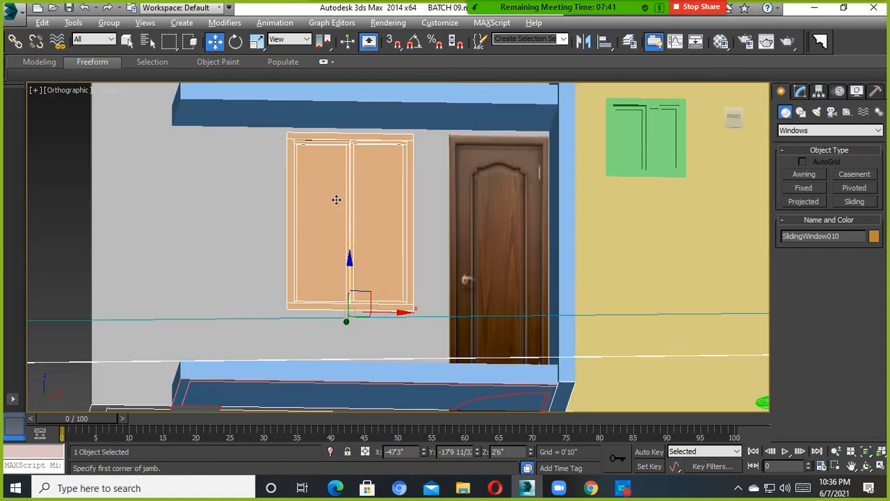
middle_click_drag(369, 169, 364, 249)
left_click(396, 185)
middle_click_drag(396, 185, 358, 195, "alt")
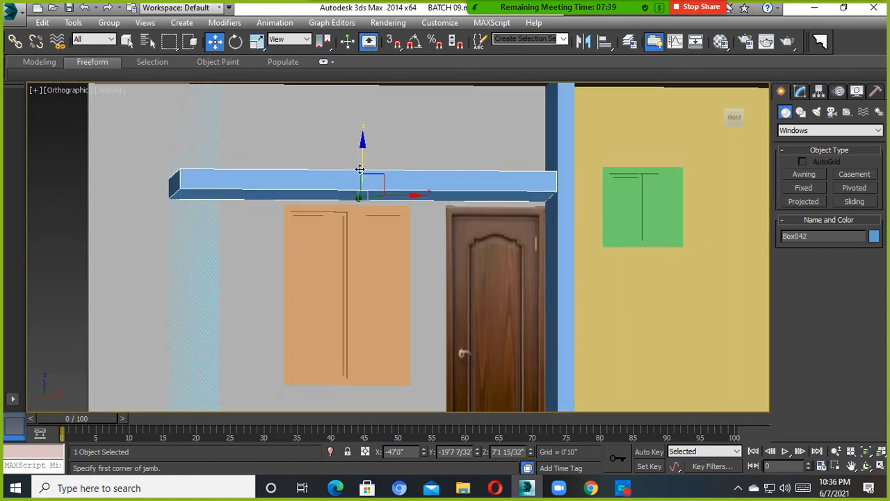
left_click_drag(360, 169, 363, 174)
middle_click_drag(384, 201, 407, 311, "alt")
Examine the canopy, porch, yellow wall and car entrance from close up and from an overall view
scroll(403, 293, "down", 3)
left_click(101, 249)
left_click(382, 254)
scroll(382, 254, "down", 3)
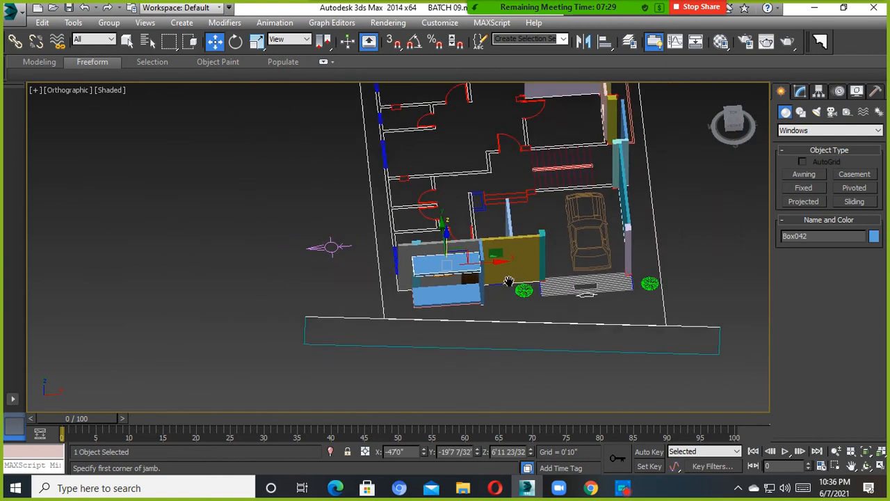
middle_click_drag(508, 288, 426, 303)
scroll(426, 304, "up", 5)
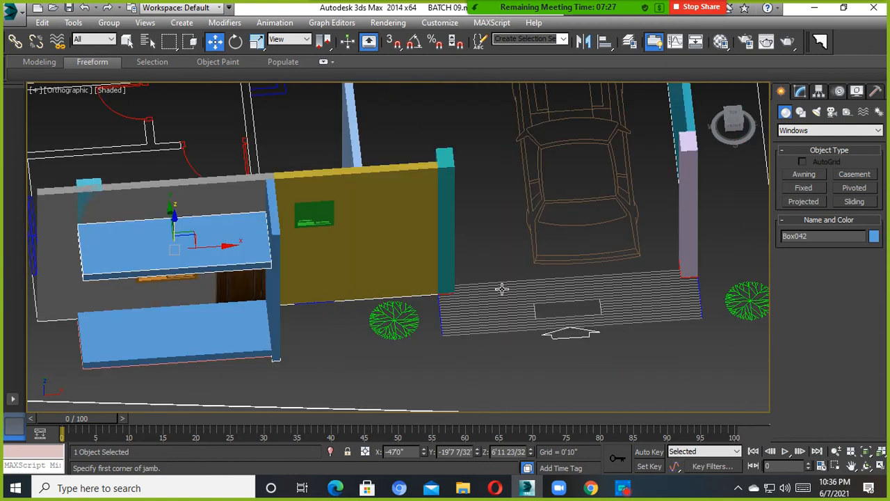
middle_click_drag(501, 288, 393, 305)
scroll(491, 316, "down", 5)
middle_click_drag(448, 341, 489, 328)
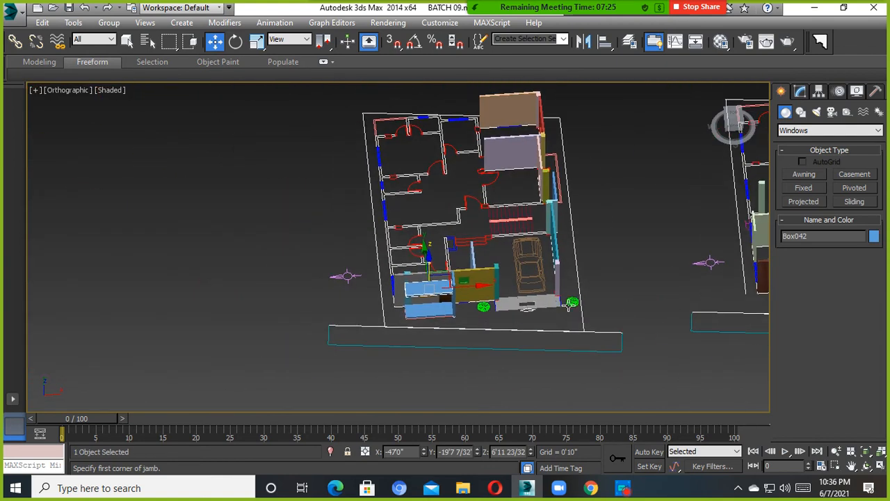
Examine the porch floor slab in front of the grey wall from close up and from farther away
scroll(456, 306, "up", 5)
middle_click_drag(431, 306, 436, 305, "alt")
right_click(419, 276)
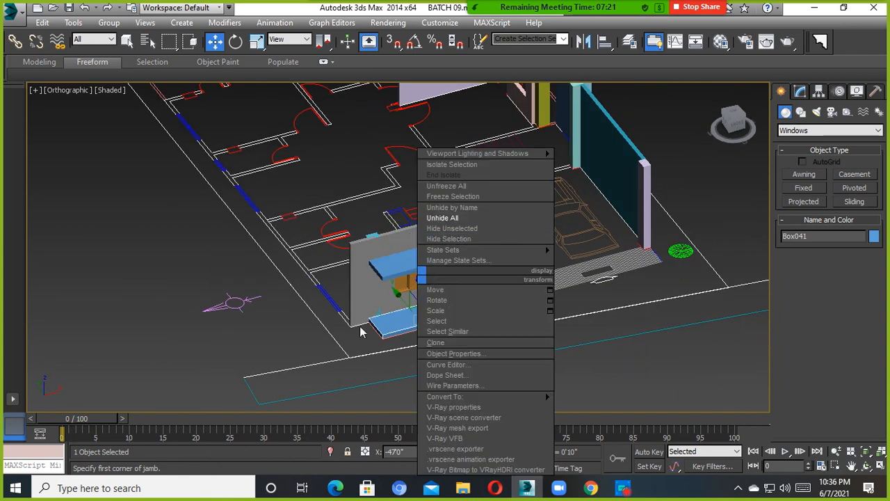
left_click(314, 356)
scroll(408, 306, "up", 3)
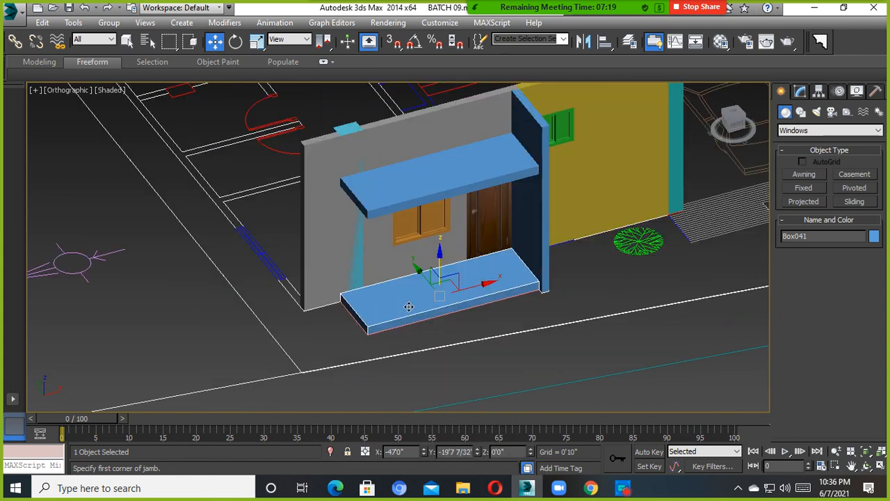
left_click(504, 317)
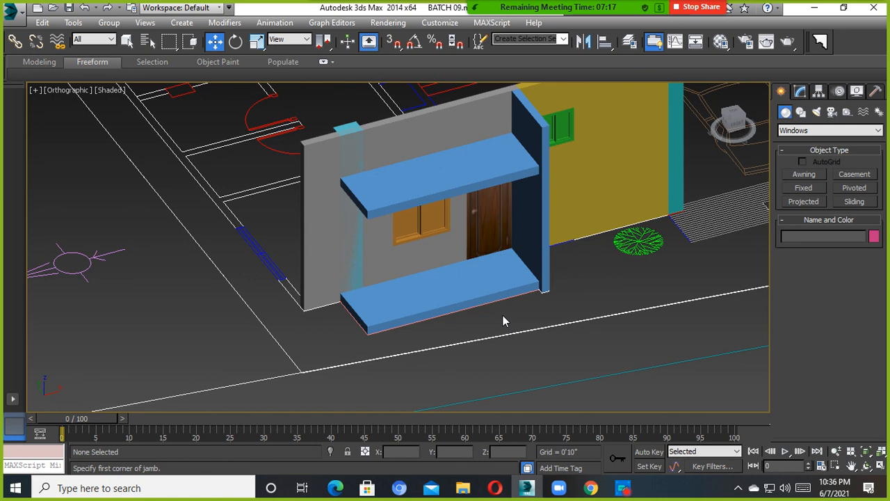
middle_click_drag(503, 320, 487, 346)
scroll(430, 313, "up", 4)
left_click(430, 312)
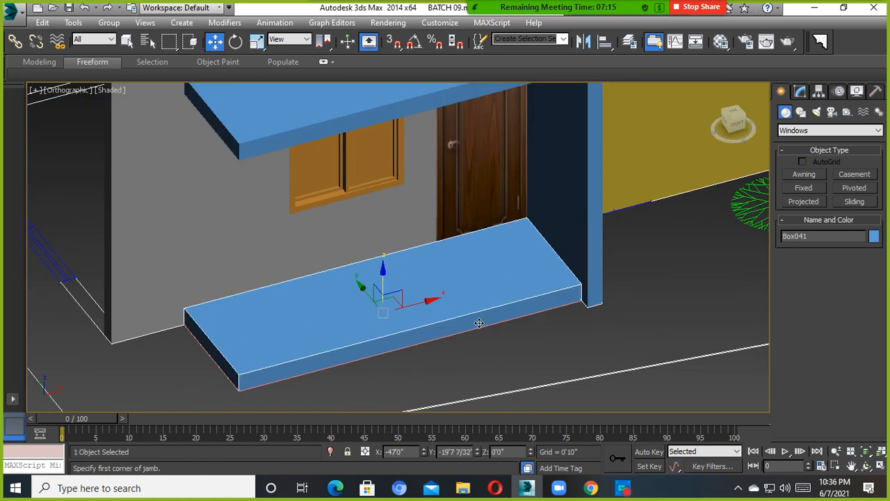
scroll(479, 323, "down", 5)
scroll(456, 332, "up", 5)
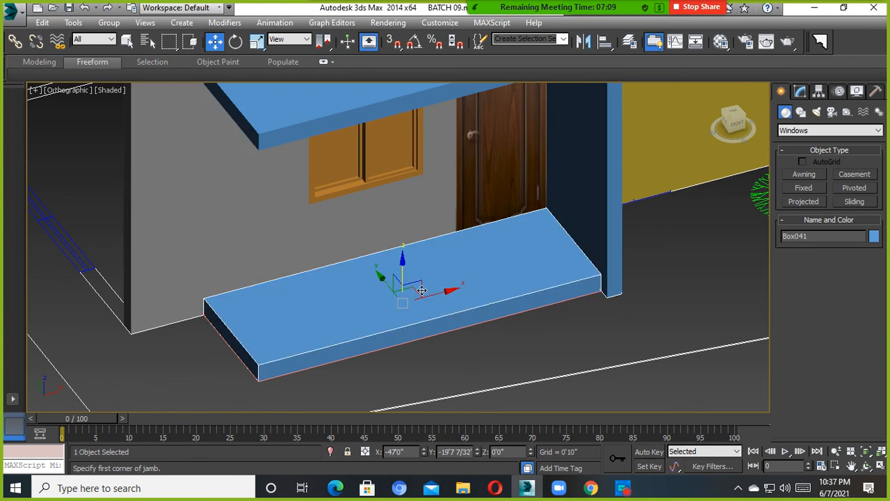
Hide the porch floor slab in front of the grey wall to expose the plan lines beneath it
right_click(421, 285)
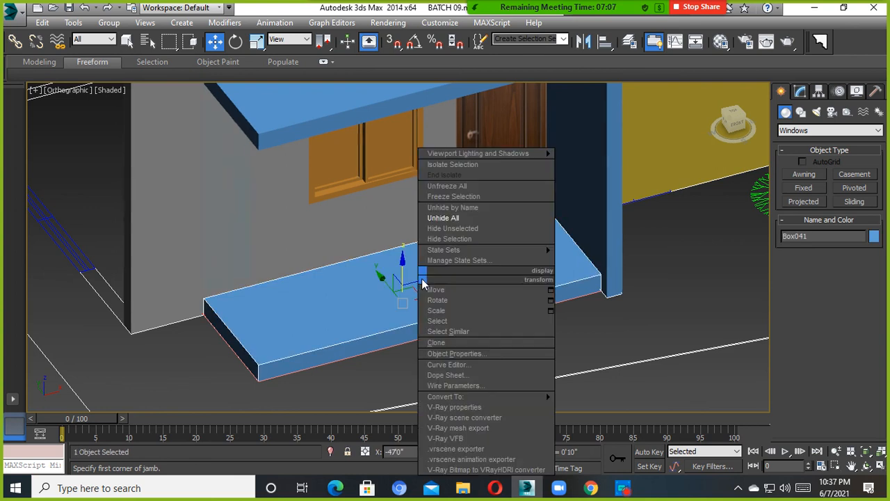
left_click(459, 240)
scroll(554, 315, "down", 6)
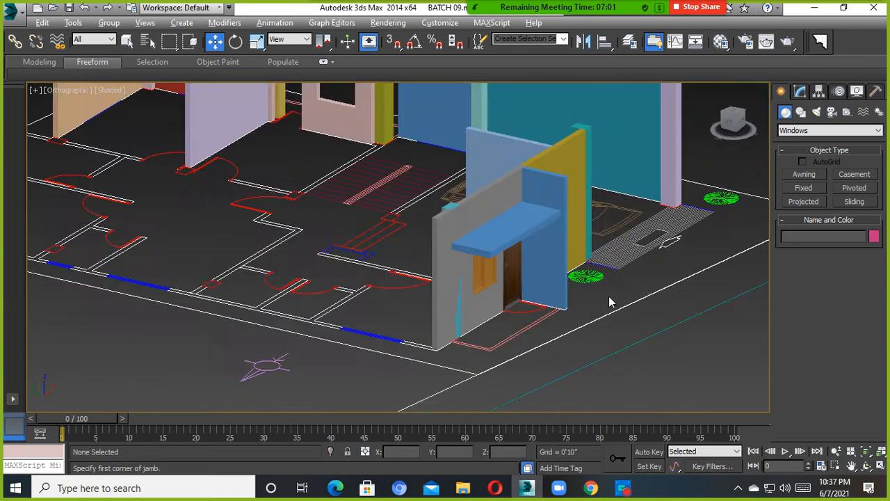
scroll(556, 313, "up", 6)
middle_click_drag(557, 310, 525, 314, "alt")
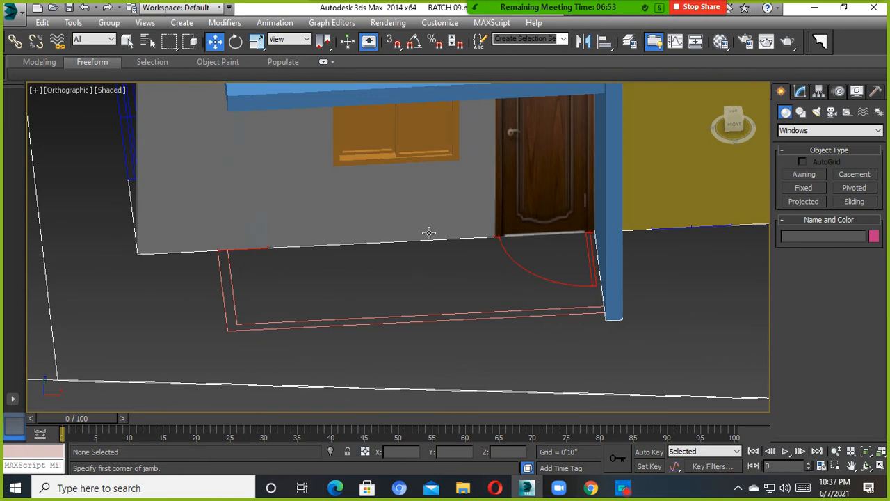
Unhide all objects and inspect the porch floor and canopy around the door
right_click(409, 273)
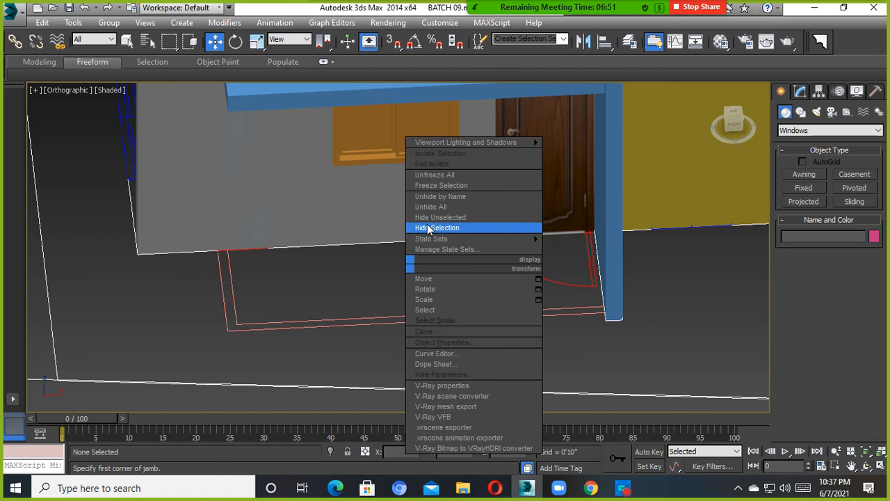
left_click(442, 205)
scroll(446, 250, "down", 2)
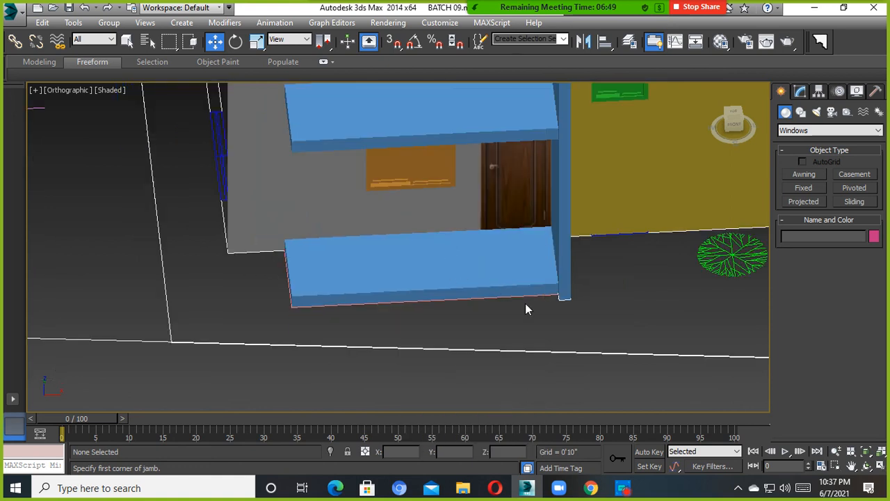
mouse_move(557, 322)
middle_mouse_down("alt")
mouse_move(619, 292)
mouse_move(644, 264)
mouse_move(612, 321)
mouse_move(543, 319)
mouse_move(555, 273)
mouse_move(545, 320)
middle_mouse_up("alt")
scroll(543, 319, "down", 3)
scroll(533, 300, "up", 3)
mouse_move(547, 300)
middle_mouse_down("alt")
mouse_move(544, 363)
mouse_move(556, 302)
middle_mouse_up("alt")
scroll(545, 359, "down", 2)
scroll(527, 324, "up", 5)
Hide the porch floor, the wooden door, the orange window and the canopy slab together
left_click(475, 276)
scroll(475, 276, "down", 5)
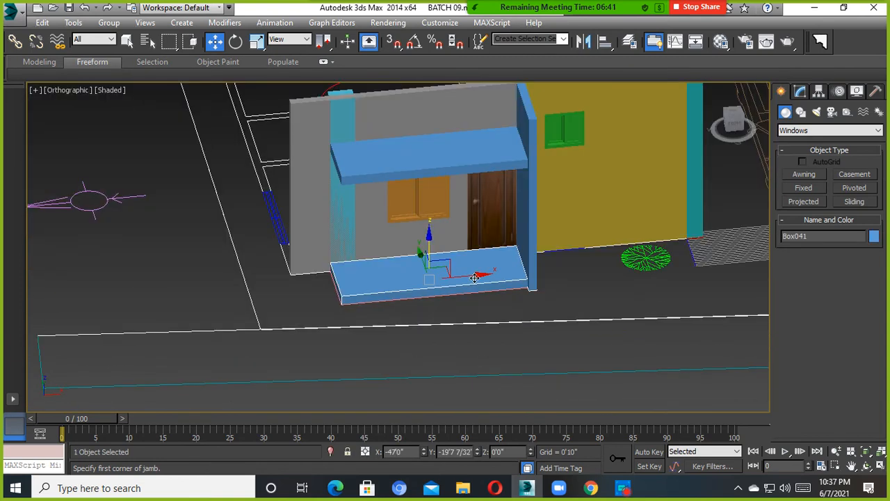
middle_click_drag(475, 276, 506, 354)
middle_click_drag(507, 354, 508, 333, "alt")
left_click(521, 294, "ctrl")
left_click(444, 276, "ctrl")
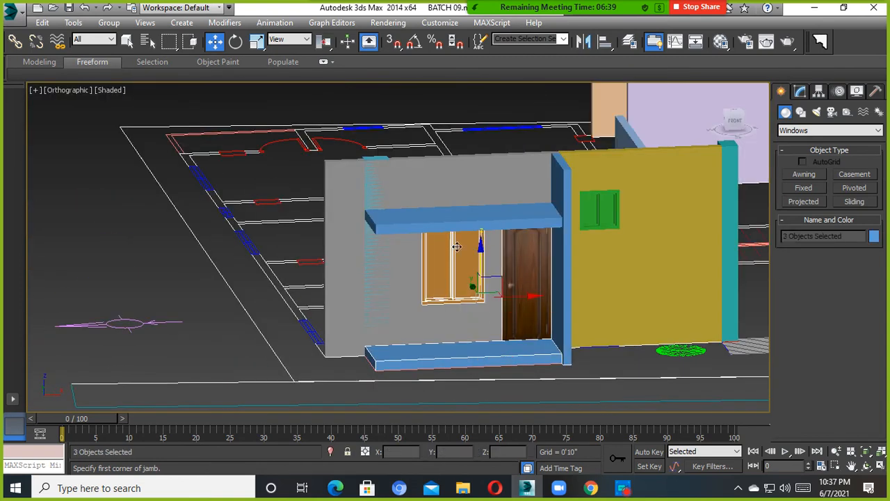
left_click(454, 223, "ctrl")
right_click(456, 230)
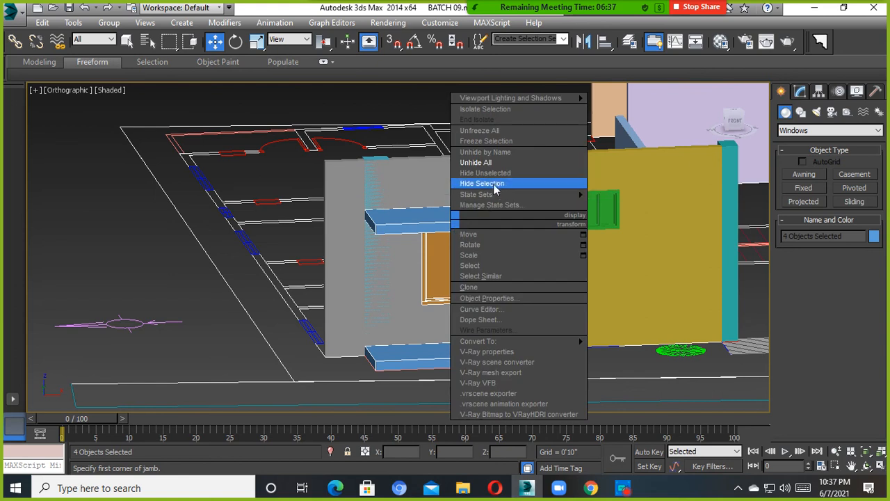
left_click(482, 184)
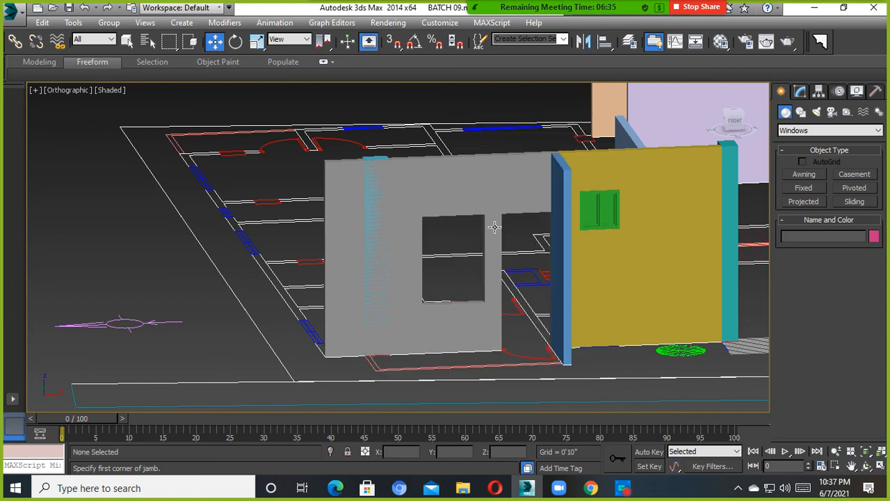
Examine the bare grey wall with its window and door openings within the overall house layout
left_click(470, 319)
mouse_move(470, 318)
middle_mouse_down("alt")
mouse_move(479, 364)
mouse_move(541, 367)
mouse_move(487, 355)
mouse_move(479, 333)
middle_mouse_up("alt")
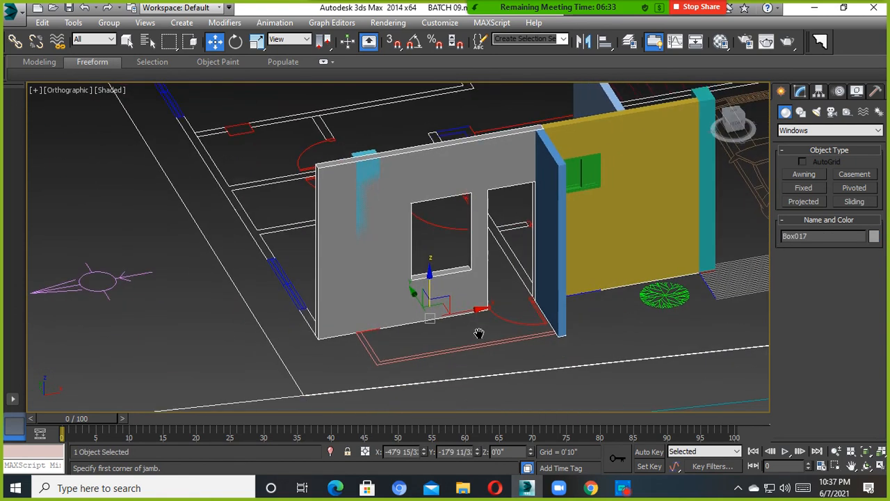
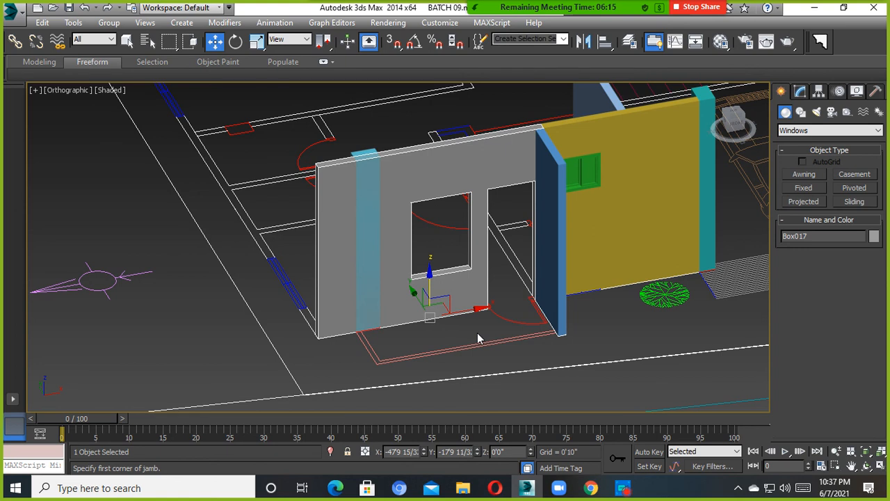
scroll(480, 343, "down", 2)
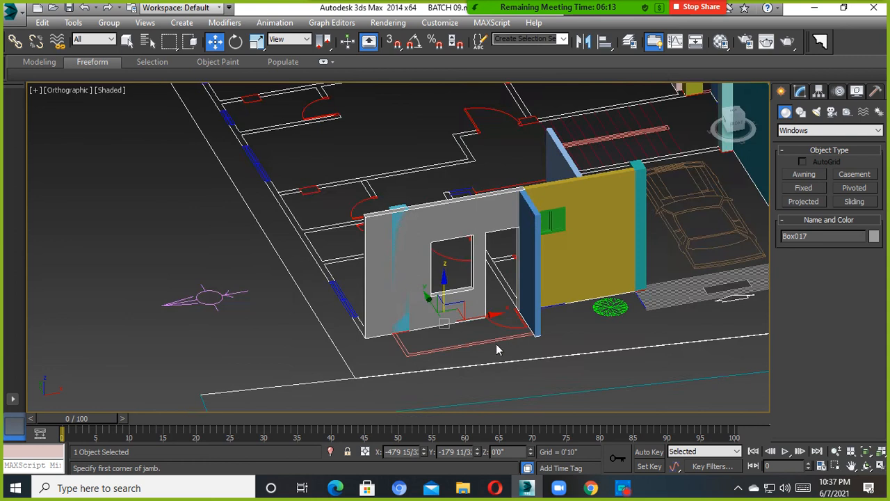
scroll(495, 340, "down", 3)
left_click(333, 258)
scroll(512, 338, "up", 6)
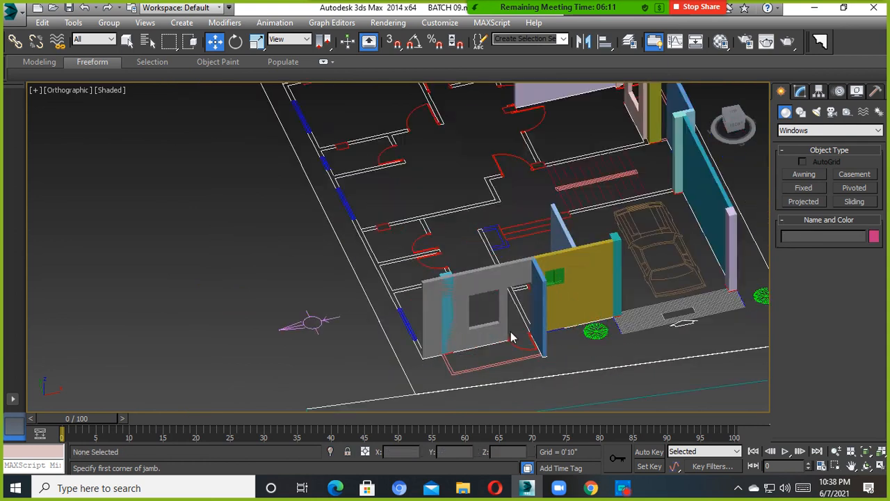
left_click(464, 326)
scroll(464, 326, "down", 7)
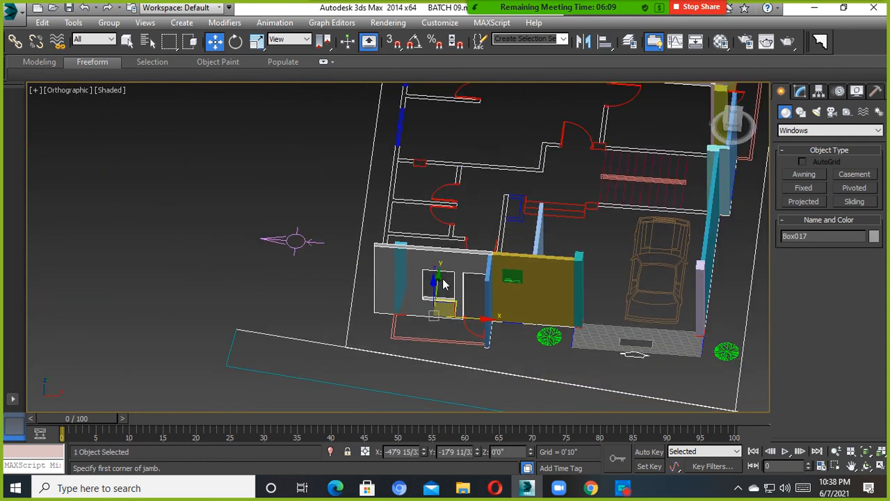
Unhide all hidden objects around the grey wall
right_click(439, 275)
left_click(464, 218)
middle_click_drag(486, 233, 453, 255, "alt")
scroll(453, 255, "up", 3)
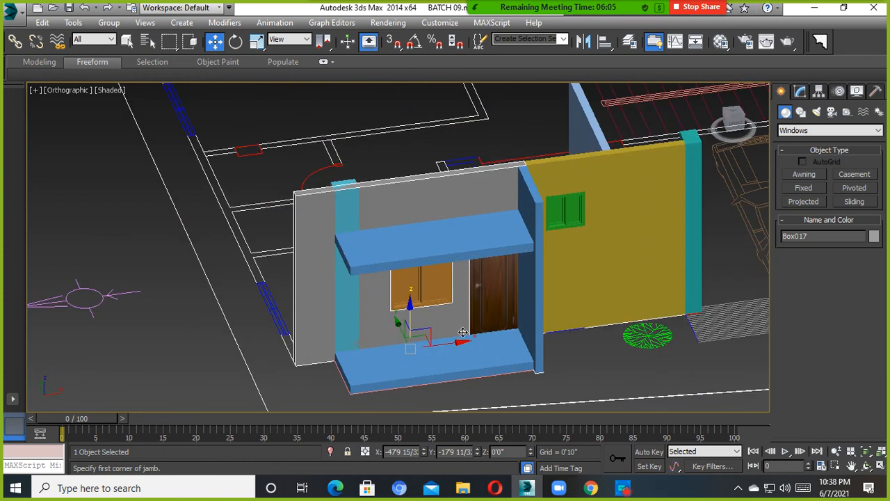
Hide only the porch floor slab, keeping the canopy, door and window in view
left_click(459, 353)
right_click(459, 276)
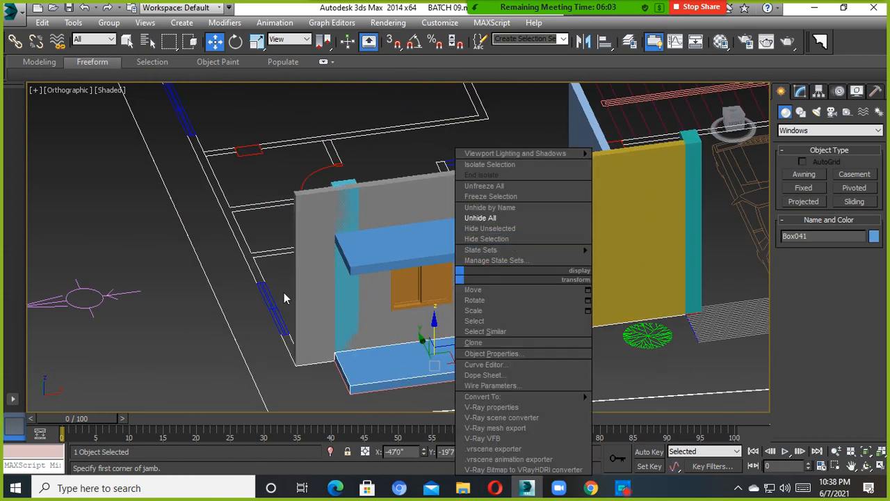
left_click(207, 279)
scroll(423, 392, "up", 5)
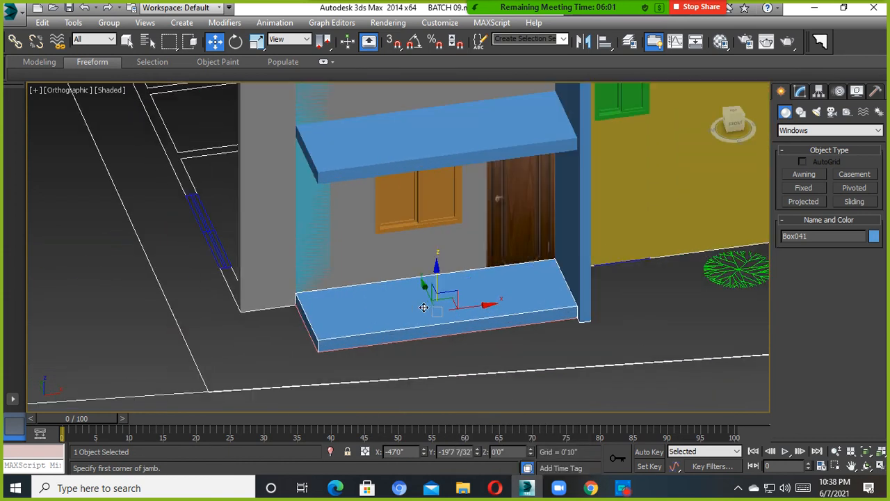
right_click(421, 275)
left_click(463, 239)
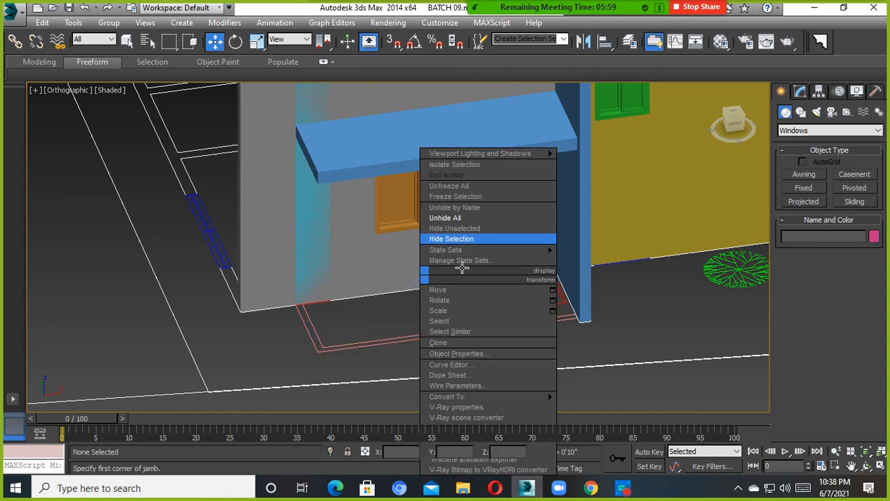
Trace the porch railing's outer edge with a vertex-snapped Line, from the grey wall around the corner to the blue side wall
scroll(506, 312, "down", 3)
middle_click_drag(513, 321, 502, 278)
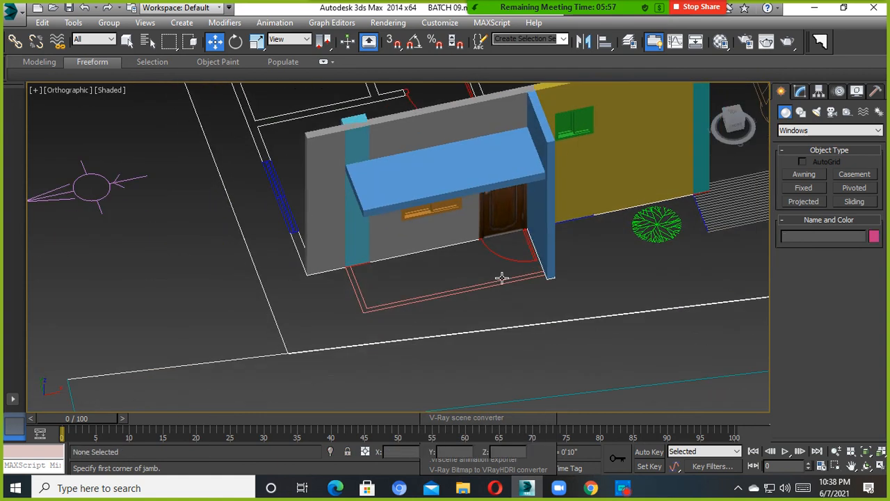
left_click(801, 112)
left_click(804, 184)
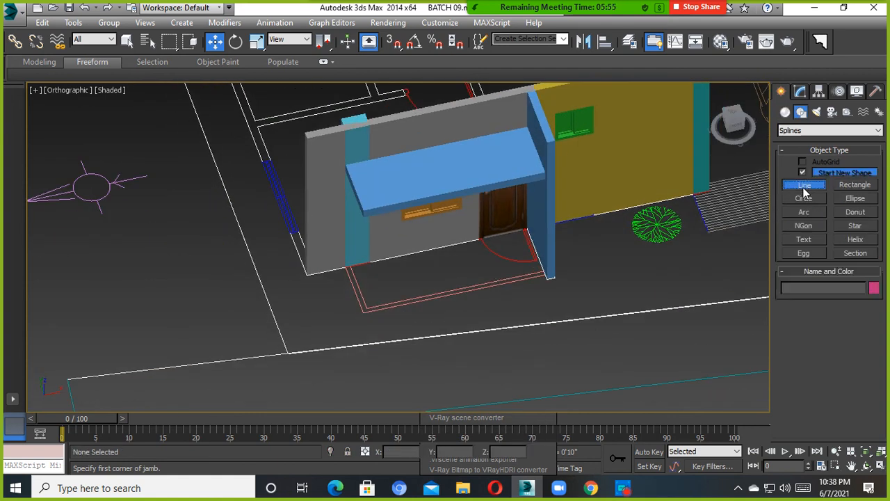
middle_click_drag(401, 282, 351, 313, "alt")
scroll(351, 313, "up", 3)
key("s")
left_click(331, 244)
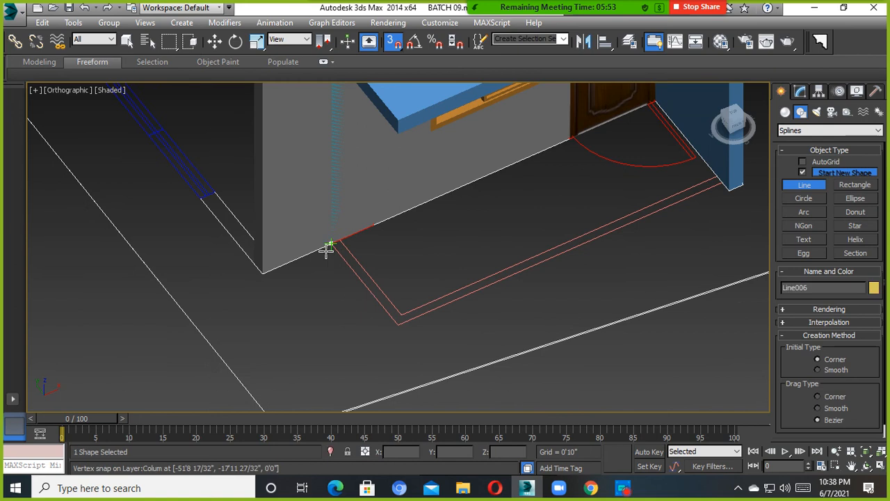
left_click(397, 324)
middle_click_drag(456, 316, 303, 362)
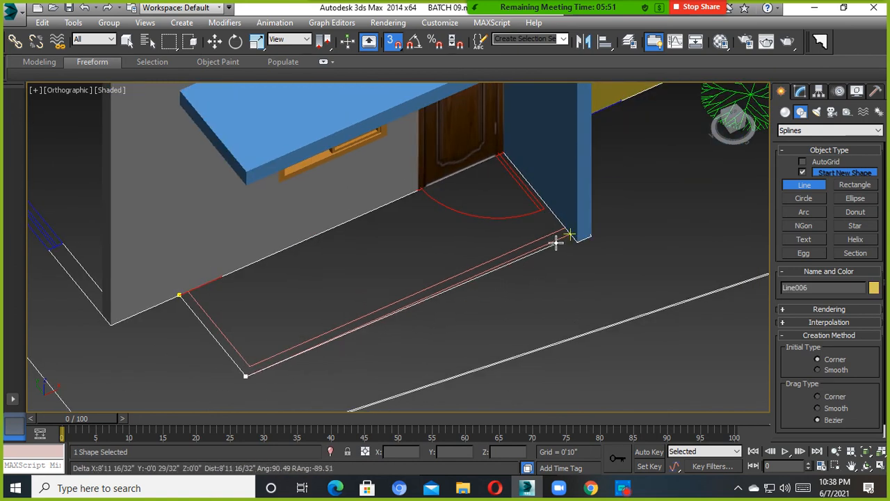
scroll(566, 235, "up", 3)
scroll(562, 225, "up", 5)
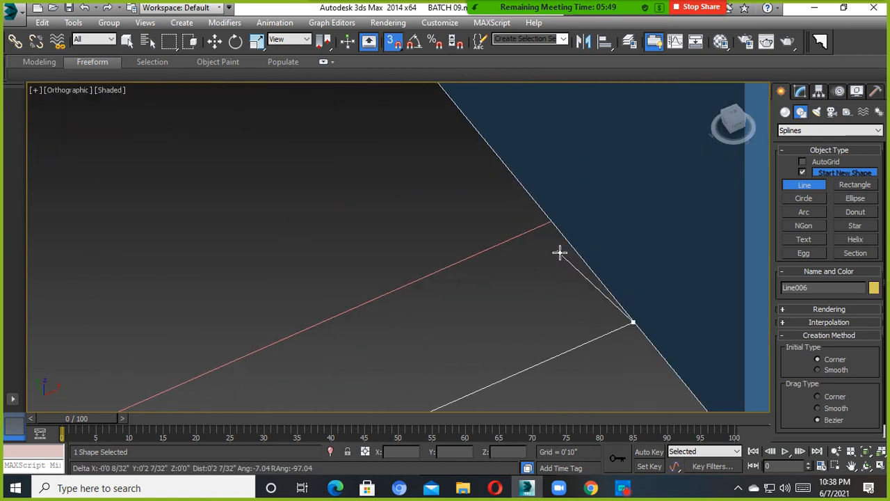
Trace the railing's inner edge back to the grey wall and close the spline at its starting vertex
left_click(562, 223)
scroll(306, 271, "down", 3)
scroll(307, 271, "down", 4)
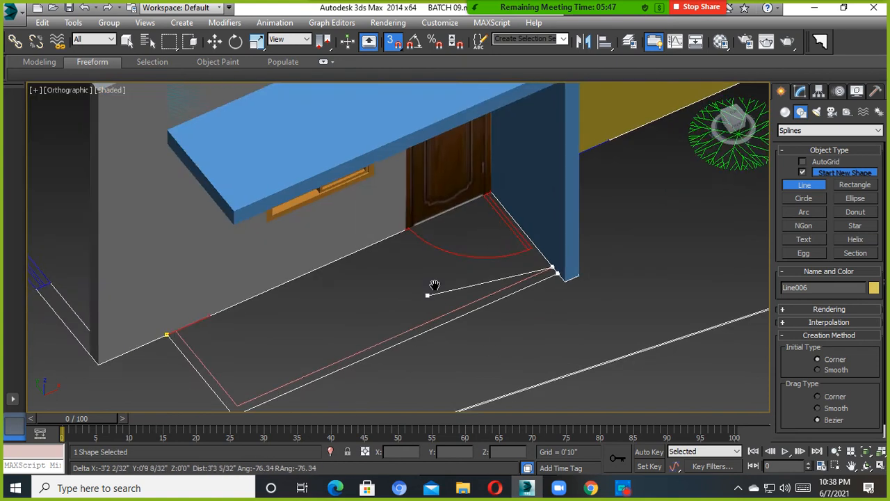
scroll(342, 337, "up", 4)
left_click(349, 314)
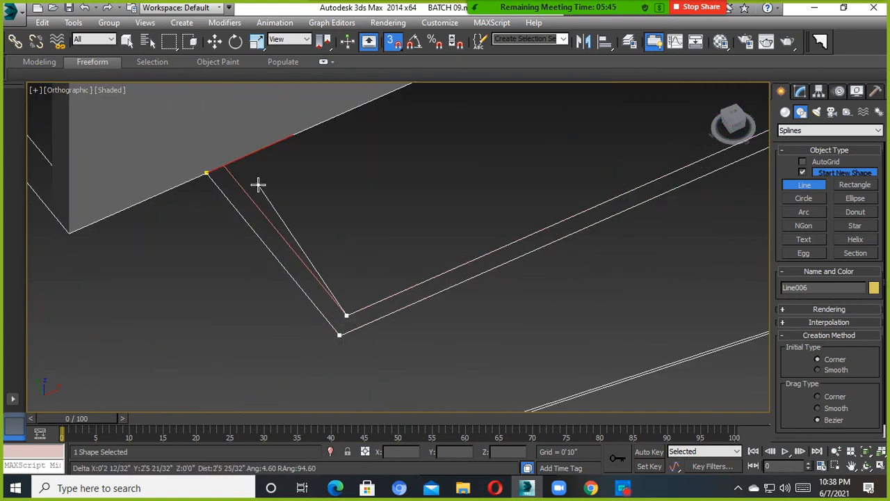
left_click(224, 167)
left_click(207, 172)
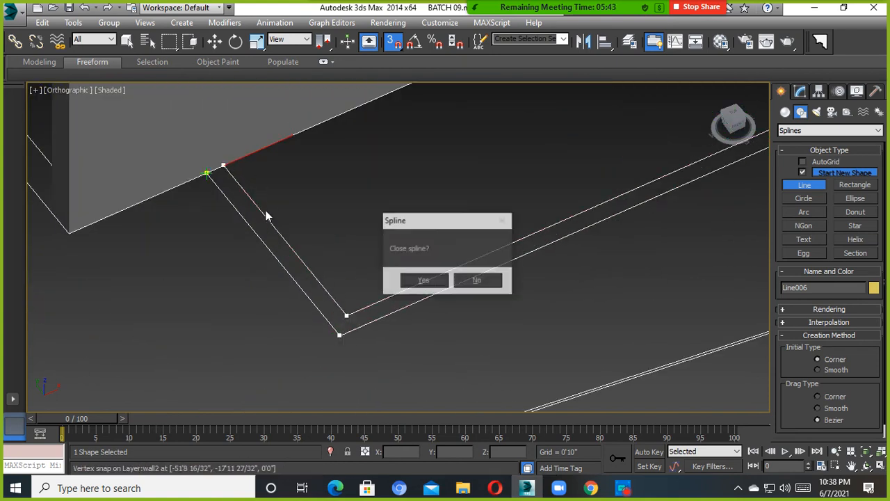
left_click(423, 280)
key("w")
Apply an Extrude modifier to the closed porch outline with an amount of 3'0" to form the low railing wall
left_click(799, 91)
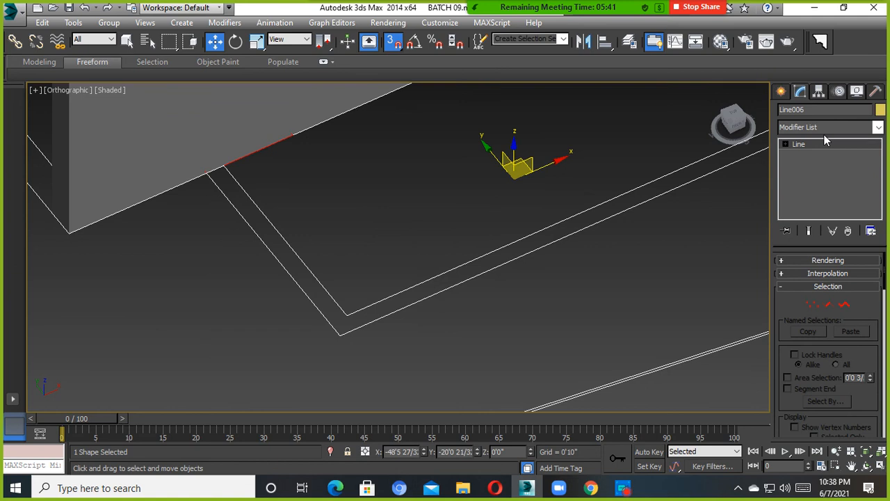
left_click(821, 129)
type("ex")
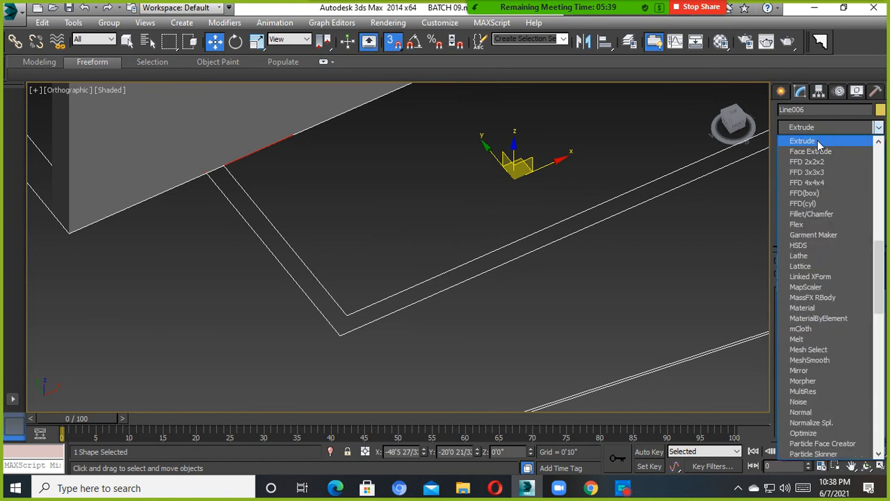
key("Return")
middle_click_drag(467, 305, 516, 301)
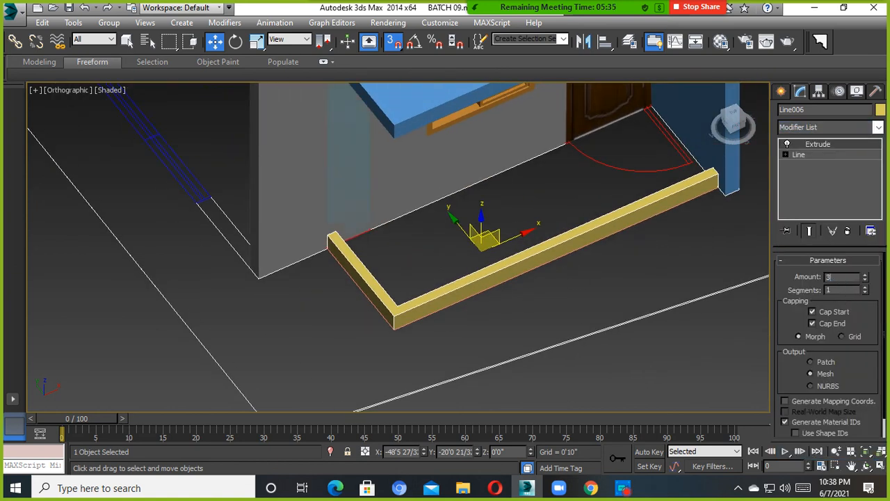
type("3'")
key("Return")
scroll(470, 240, "down", 4)
middle_click_drag(453, 264, 397, 258, "alt")
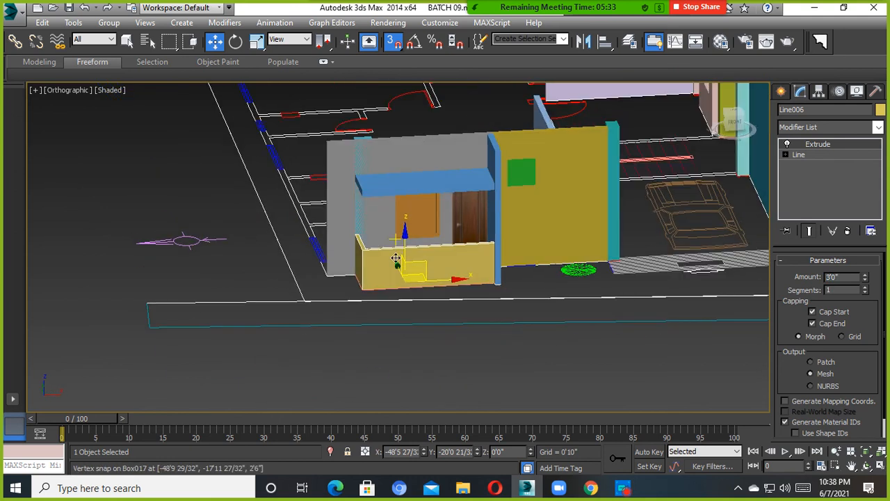
Turn off 3D snapping and unhide the porch floor slab beneath the low railing wall
key("s")
right_click(406, 260)
left_click(441, 205)
middle_click_drag(449, 222, 431, 265, "alt")
scroll(408, 277, "up", 2)
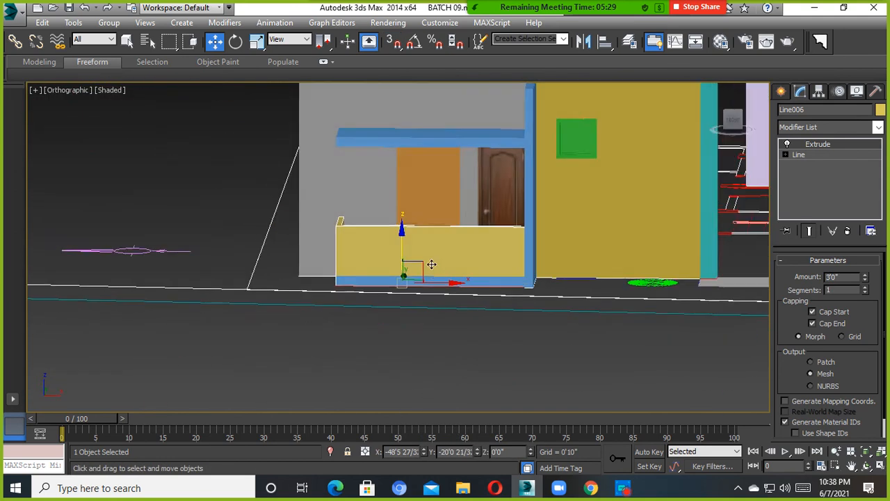
scroll(429, 263, "up", 2)
Try raising the railing wall about 1'6" along Z and undo the move
left_click_drag(389, 264, 395, 222)
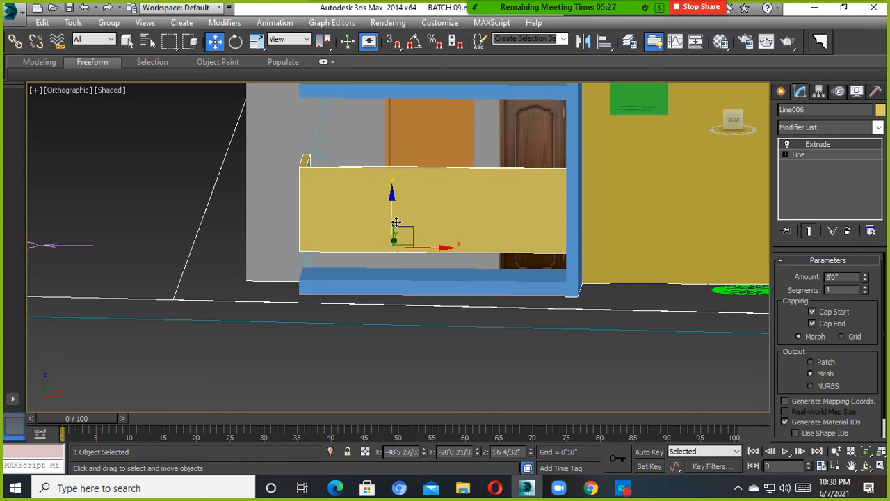
key("ctrl+z")
Examine how the railing wall meets the porch floor slab, the grey wall and the blue side wall
middle_click_drag(415, 259, 397, 343, "alt")
scroll(419, 274, "up", 3)
scroll(419, 274, "down", 4)
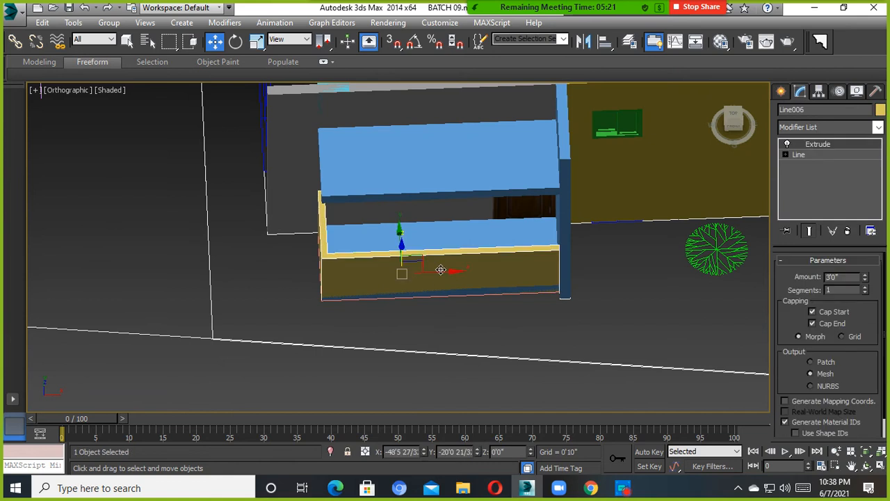
middle_click_drag(446, 307, 452, 217, "alt")
scroll(458, 268, "down", 3)
scroll(459, 281, "up", 1)
middle_click_drag(459, 283, 435, 308, "alt")
scroll(447, 291, "down", 2)
left_click(300, 241)
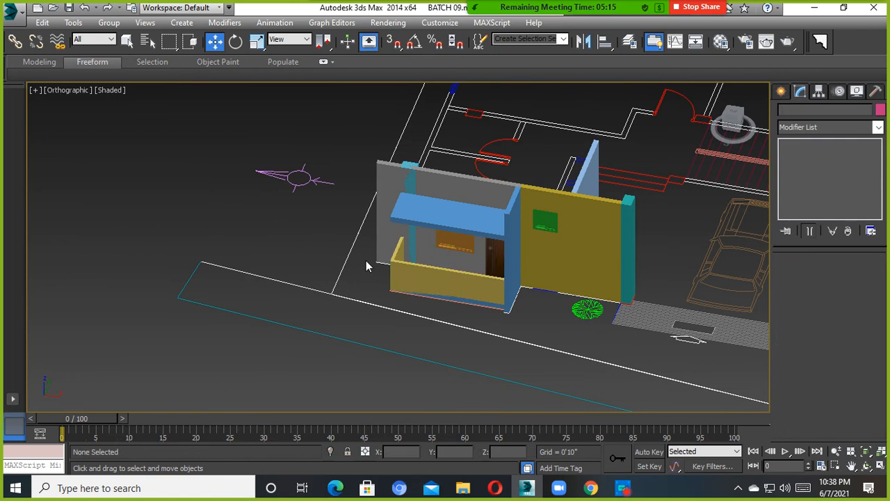
scroll(409, 272, "up", 3)
Hide the low railing wall and the porch floor slab to expose the railing outline on the plan
left_click(410, 272)
middle_click_drag(409, 272, 384, 196, "alt")
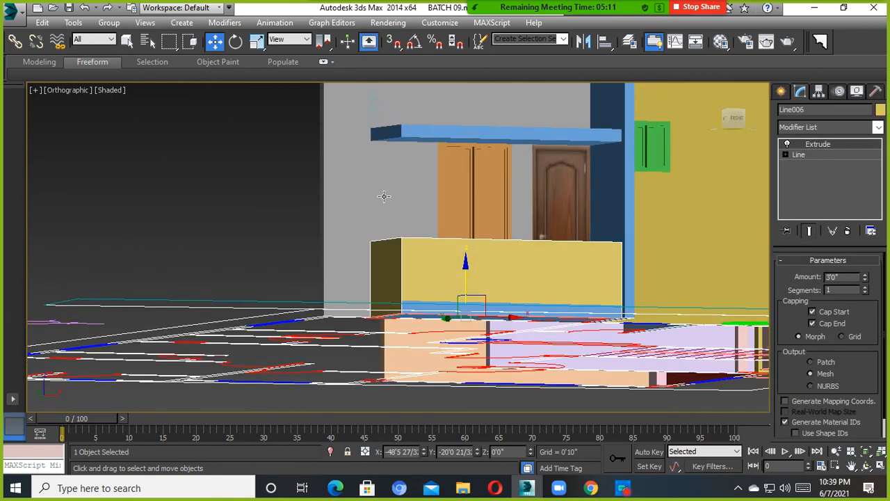
middle_click_drag(544, 183, 447, 213, "alt")
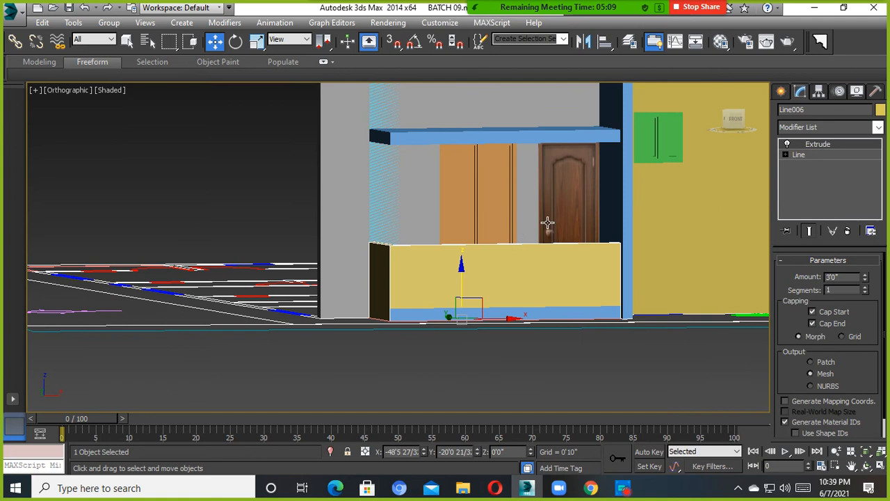
middle_click_drag(560, 232, 520, 304, "alt")
scroll(530, 294, "up", 3)
scroll(527, 295, "down", 3)
right_click(519, 305)
left_click(542, 235)
middle_click_drag(543, 235, 488, 324, "alt")
left_click(488, 324)
right_click(490, 275)
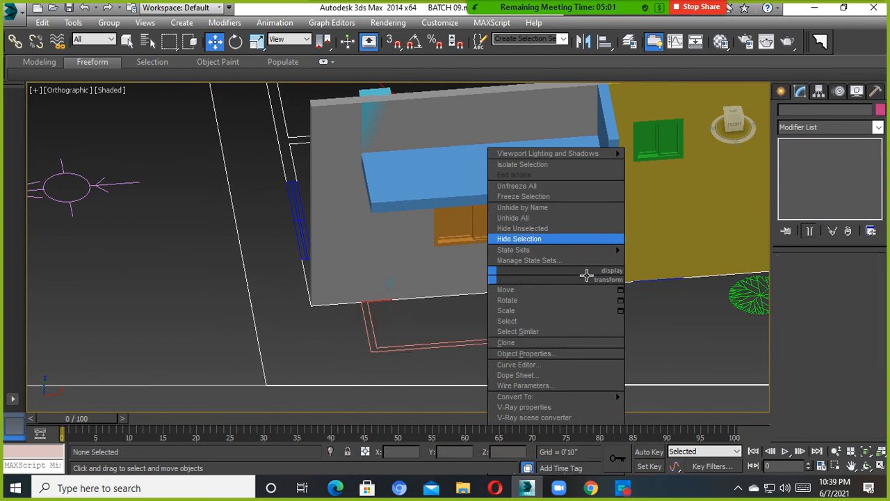
left_click(598, 237)
Trace the railing's outer edge with a vertex-snapped Line from the grey wall around the corner to the blue side wall
left_click(781, 98)
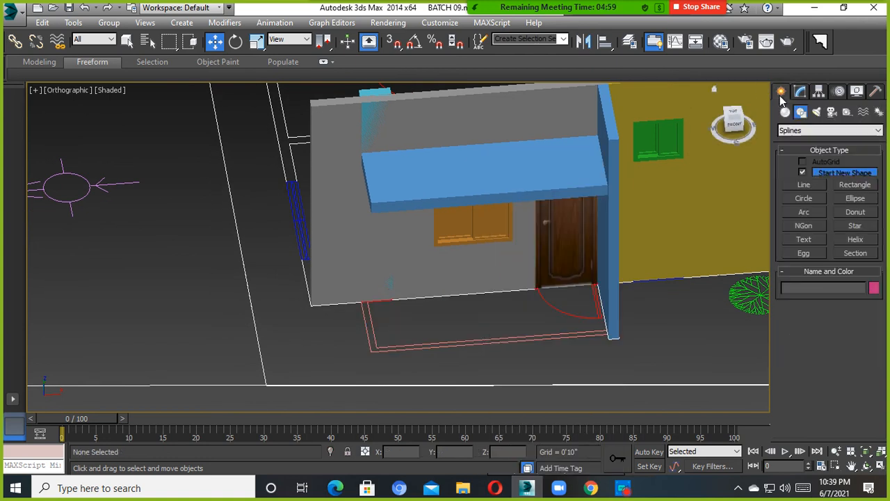
left_click(804, 186)
middle_click_drag(410, 307, 421, 264)
scroll(421, 265, "up", 3)
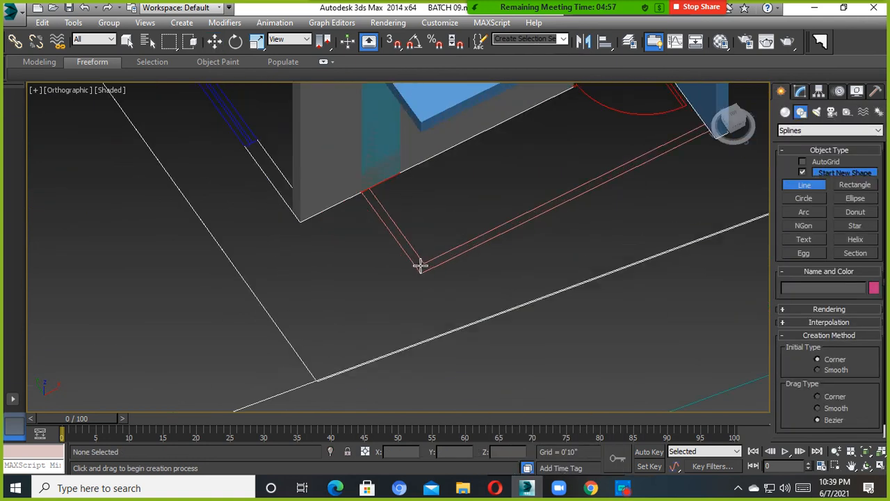
mouse_move(302, 212)
middle_mouse_down()
mouse_move(290, 232)
mouse_move(231, 264)
middle_mouse_up()
key("s")
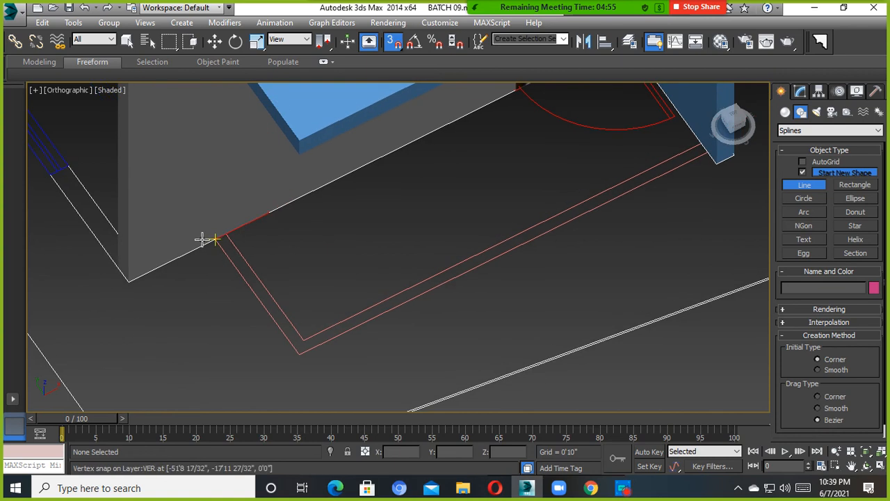
left_click(210, 240)
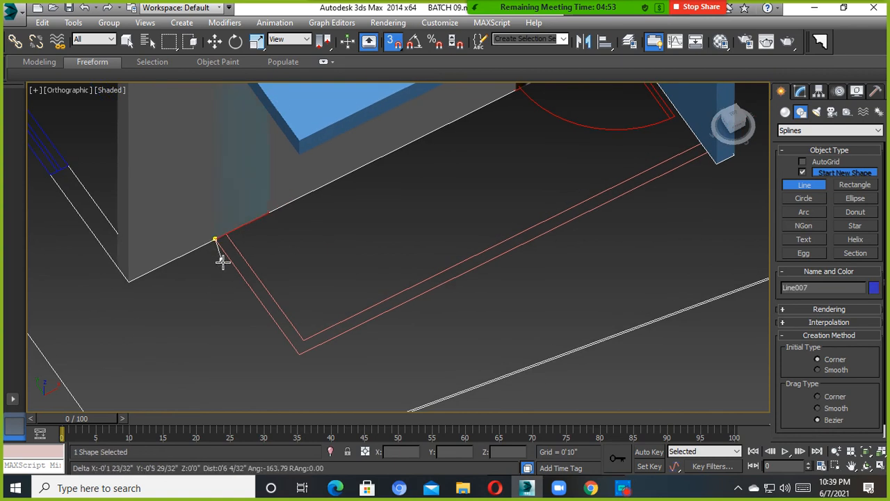
left_click(296, 357)
middle_click_drag(551, 220, 572, 268)
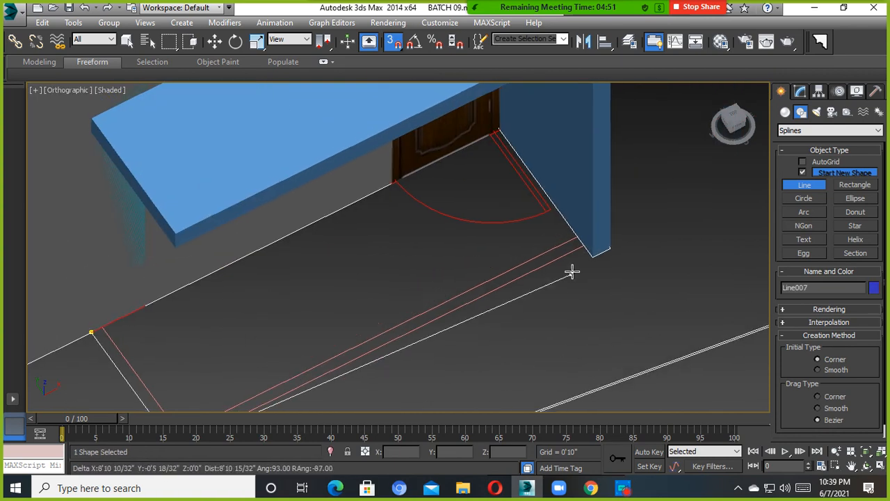
scroll(580, 246, "up", 3)
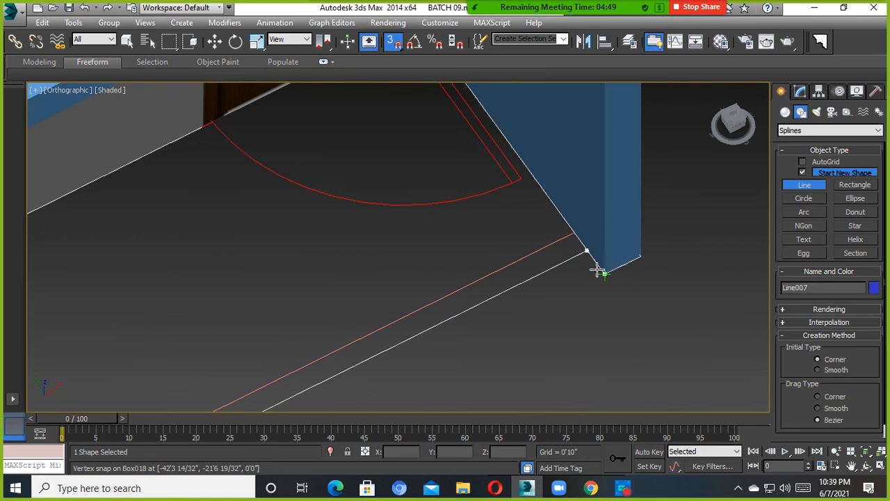
left_click(583, 249)
Try tracing the railing's inner edge from the blue side wall back to the grey wall, and remove those vertices
scroll(583, 249, "up", 4)
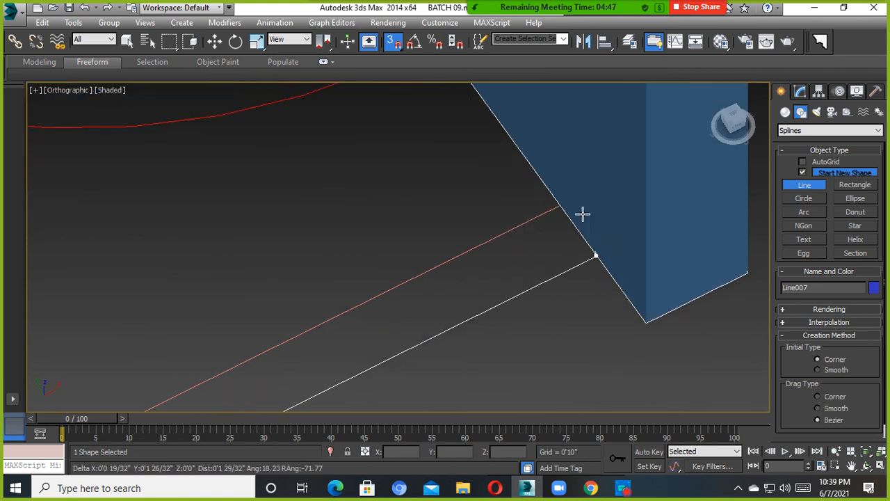
left_click(561, 204)
scroll(393, 269, "down", 4)
middle_click_drag(98, 411, 380, 226)
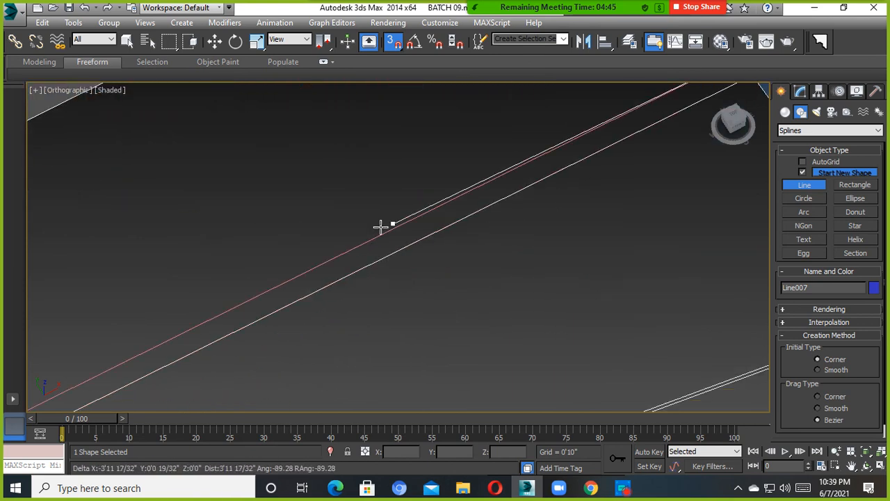
scroll(380, 230, "down", 4)
left_click(271, 283)
left_click(240, 231)
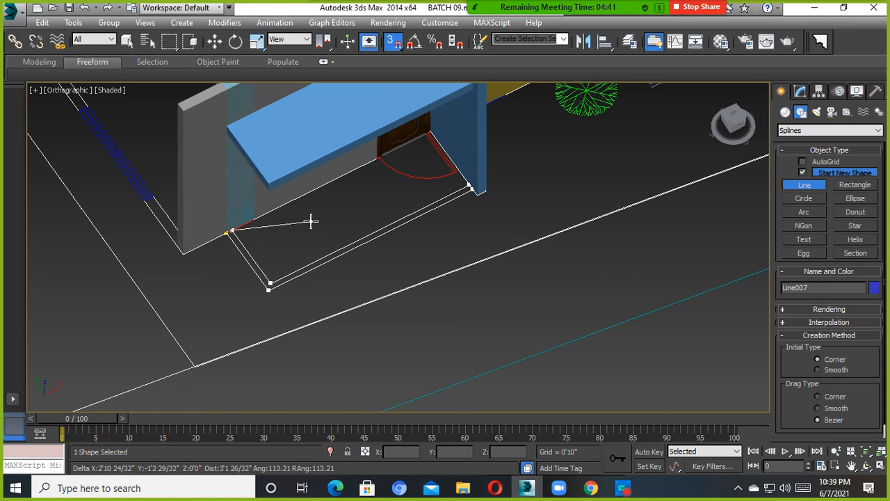
key("BackSpace")
key("BackSpace")
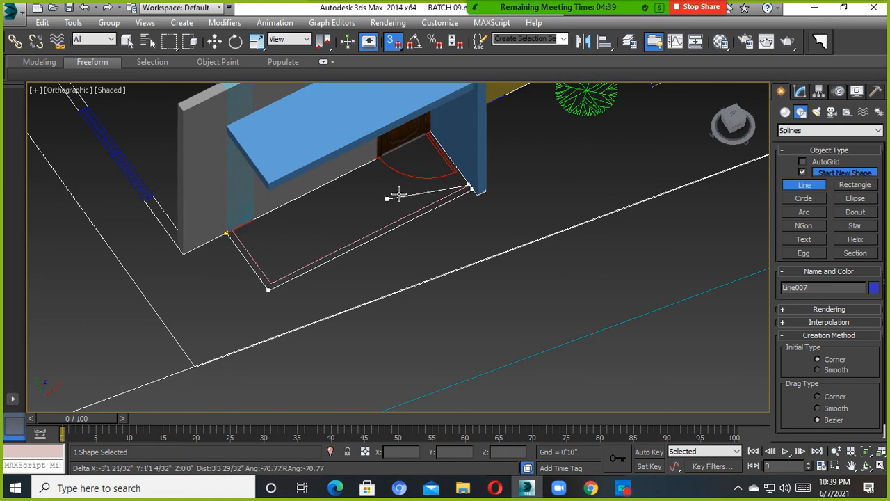
Finish the outer-edge line as an open path ending at the blue side wall
scroll(454, 169, "up", 4)
scroll(495, 194, "up", 2)
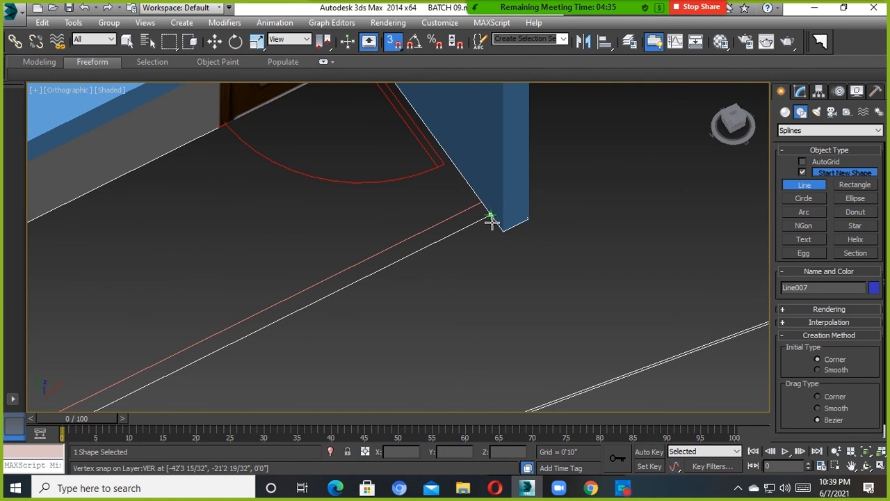
scroll(493, 221, "down", 3)
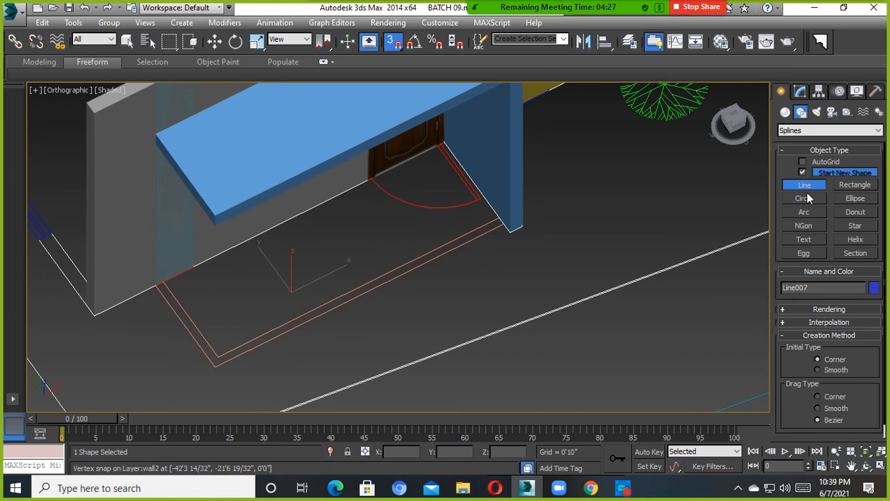
Enable the open railing path in both the renderer and the viewport so it displays as a round pipe
left_click(832, 309)
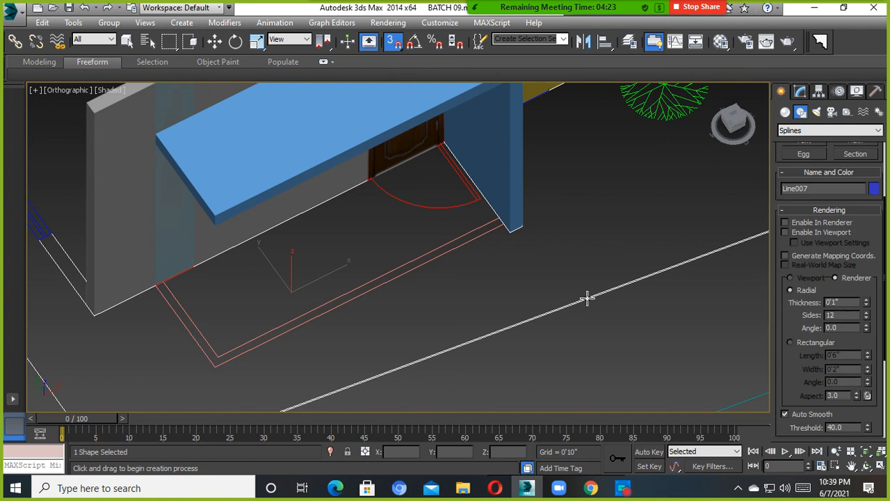
scroll(586, 297, "down", 3)
mouse_move(586, 298)
middle_mouse_down()
mouse_move(529, 307)
mouse_move(557, 287)
middle_mouse_up()
scroll(552, 288, "up", 3)
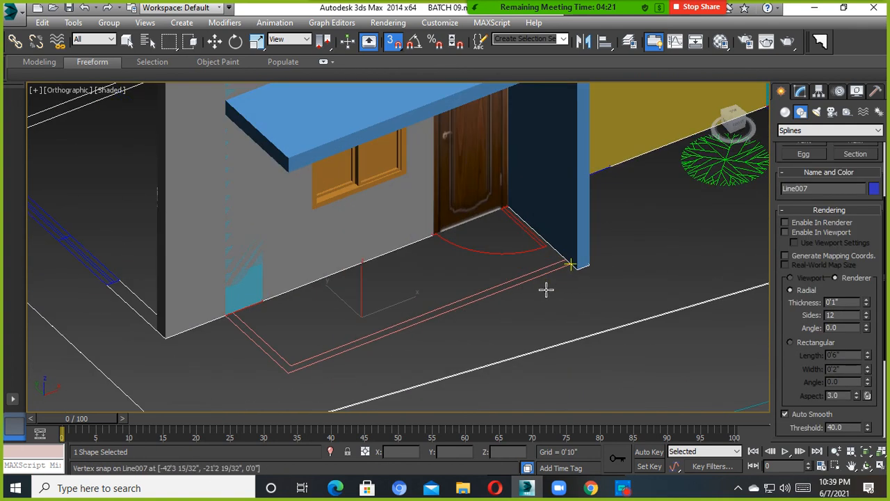
left_click(785, 222)
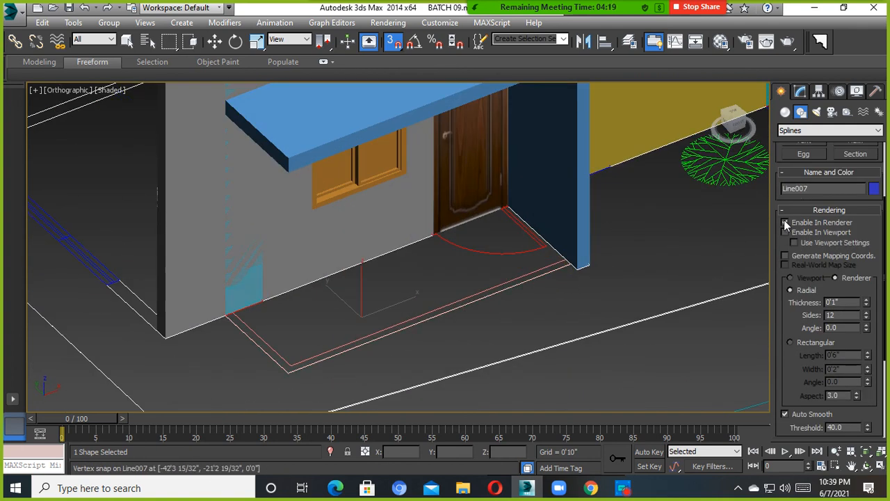
left_click(785, 232)
middle_click_drag(499, 316, 499, 298, "alt")
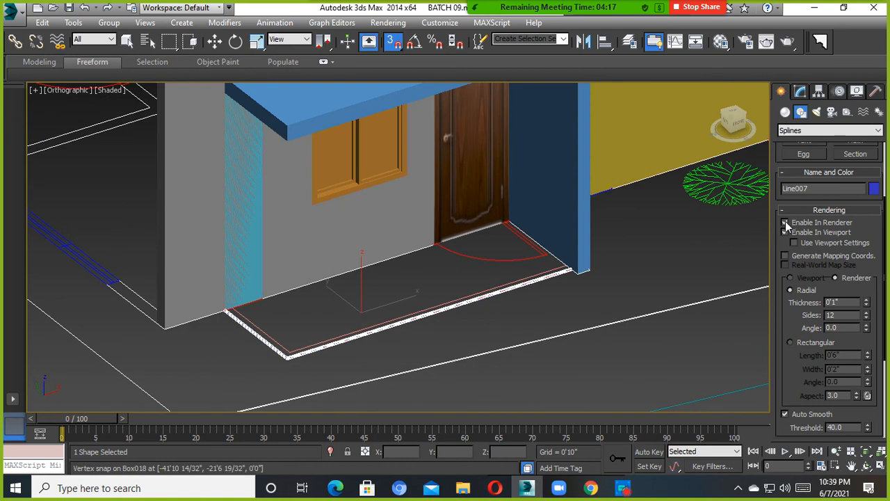
left_click(785, 232)
left_click(784, 232)
Turn off snapping and raise the pipe-like railing path about 2'2" along Z
left_click(396, 41)
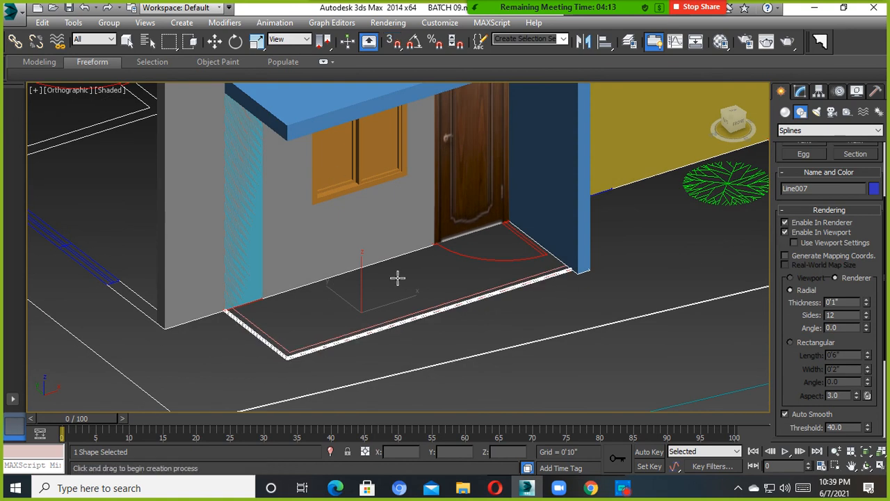
scroll(417, 320, "up", 10)
scroll(476, 342, "down", 5)
scroll(478, 326, "down", 2)
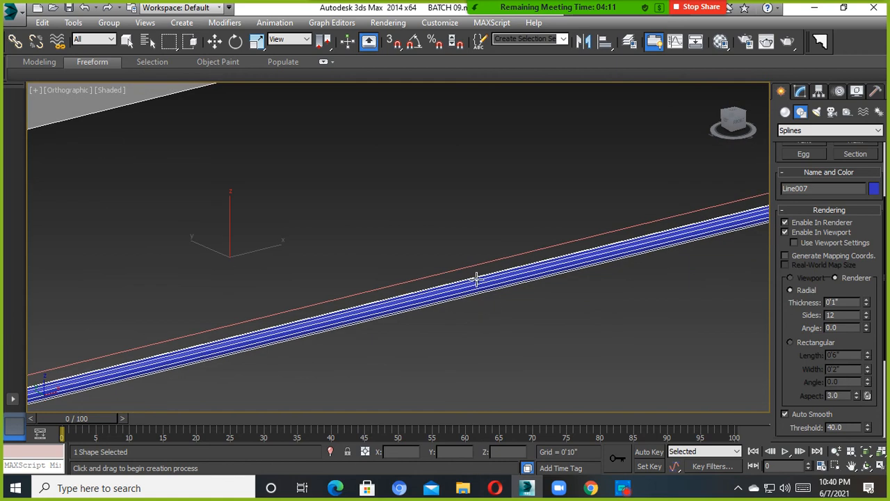
scroll(477, 282, "up", 3)
scroll(475, 295, "down", 8)
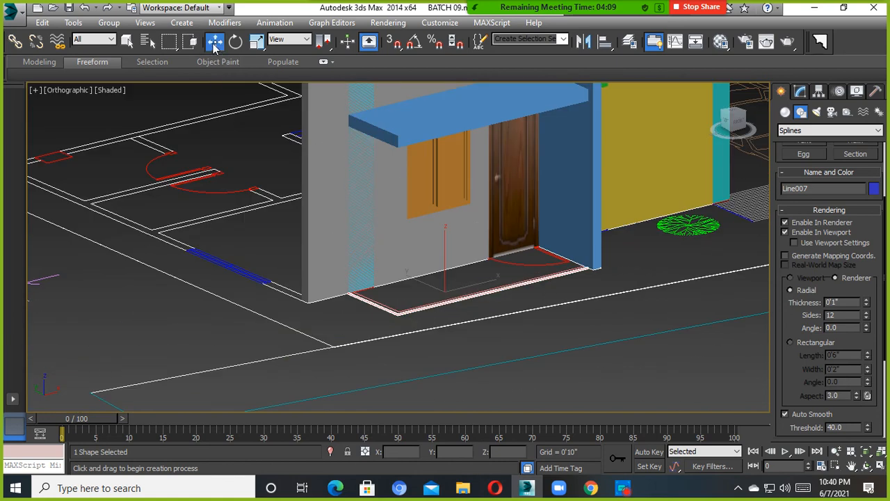
left_click(214, 41)
left_click(496, 75)
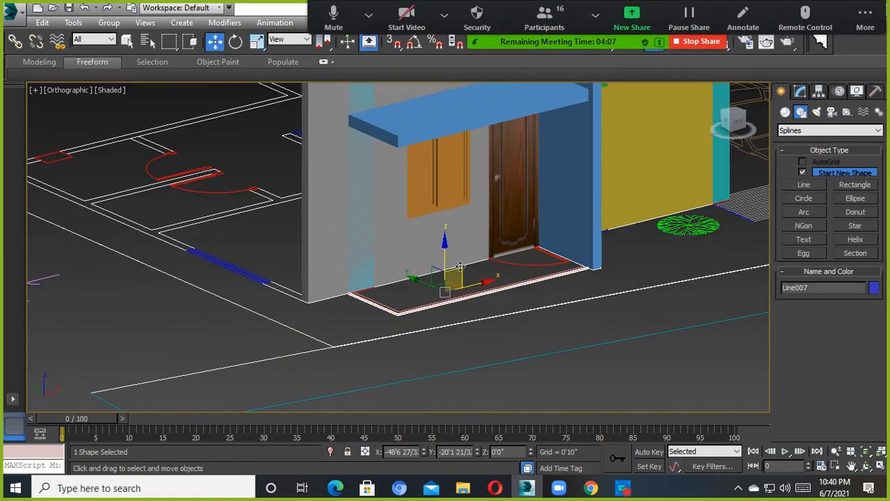
left_click_drag(445, 260, 456, 206)
Examine the raised pipe rail's corner, its straight runs and its ends at the grey and blue walls
scroll(452, 250, "up", 2)
middle_click_drag(452, 249, 504, 254, "alt")
scroll(505, 278, "up", 8)
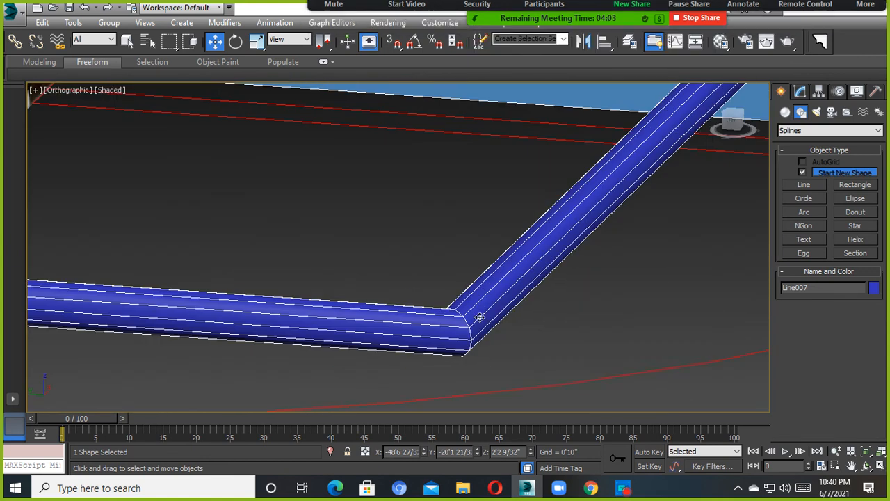
scroll(473, 322, "up", 2)
scroll(484, 295, "down", 5)
middle_click_drag(485, 295, 470, 303, "alt")
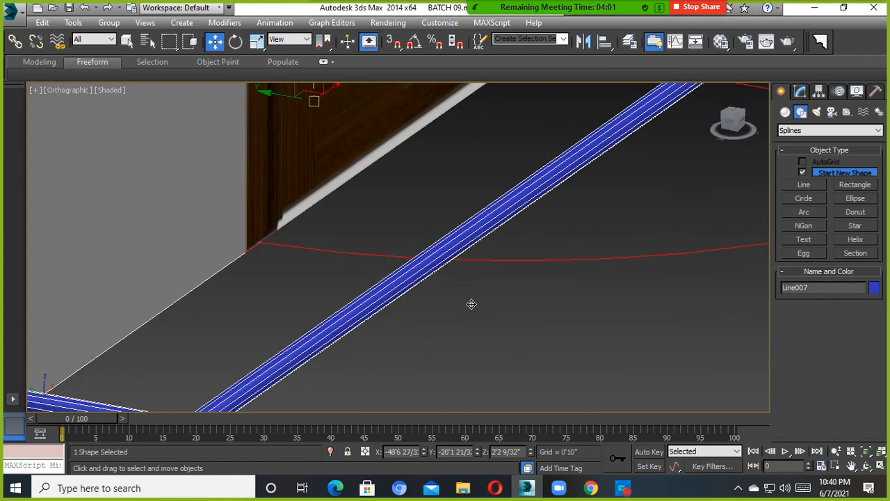
scroll(418, 324, "down", 6)
middle_click_drag(415, 349, 712, 199)
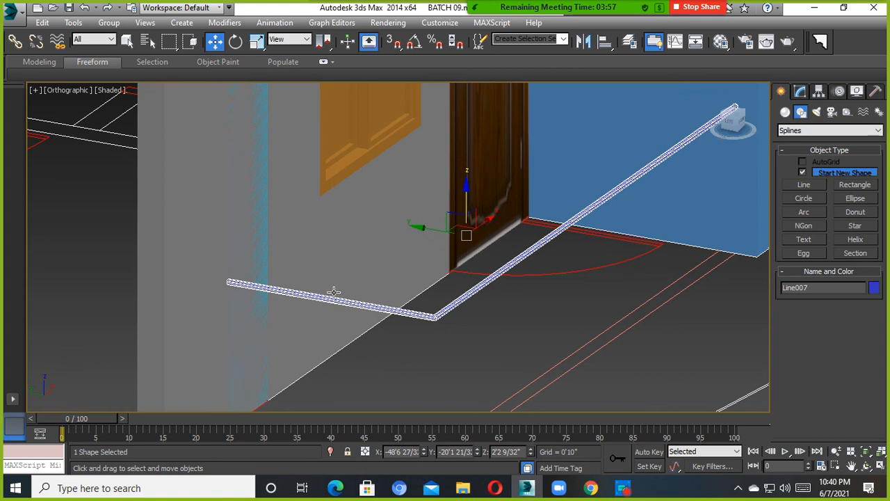
Delete the raised pipe rail in front of the porch
left_click(800, 91)
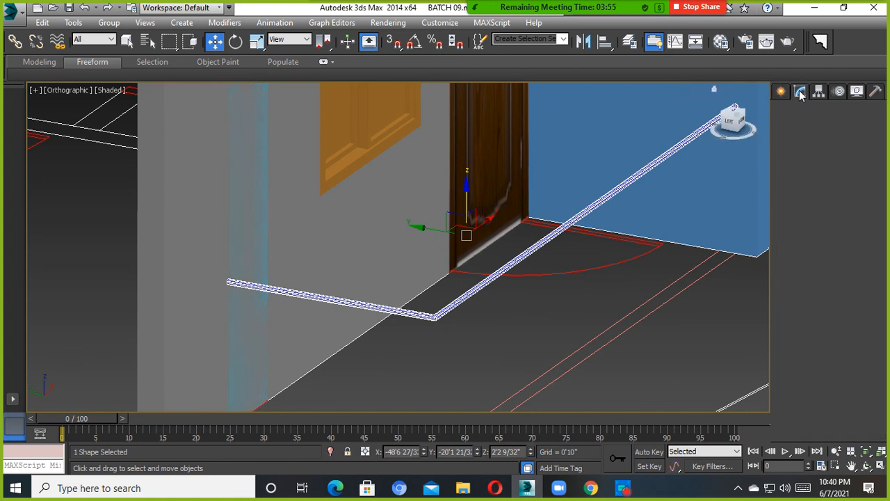
scroll(521, 272, "down", 6)
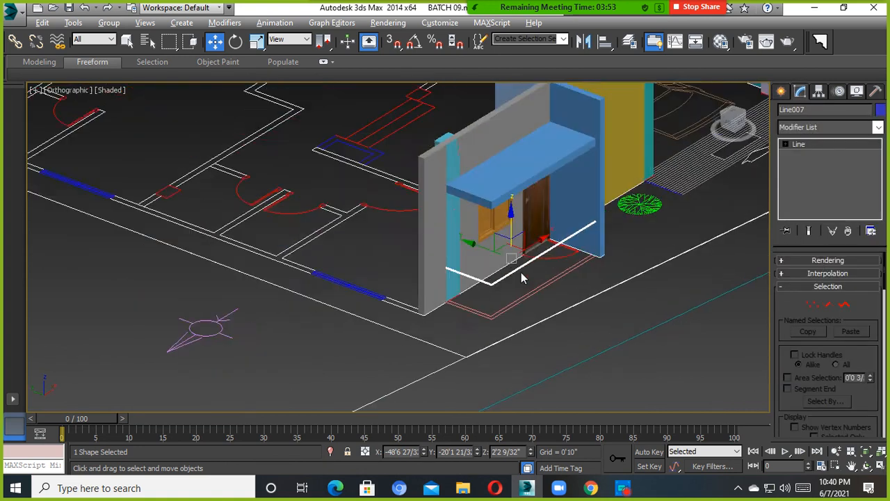
left_click(509, 281)
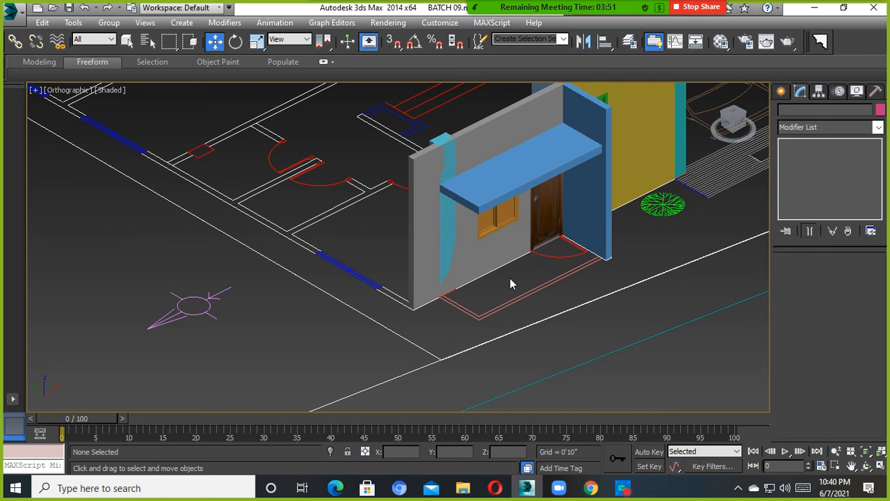
Start a Line with snapping on, and turn off its display in both the renderer and the viewport
left_click(781, 93)
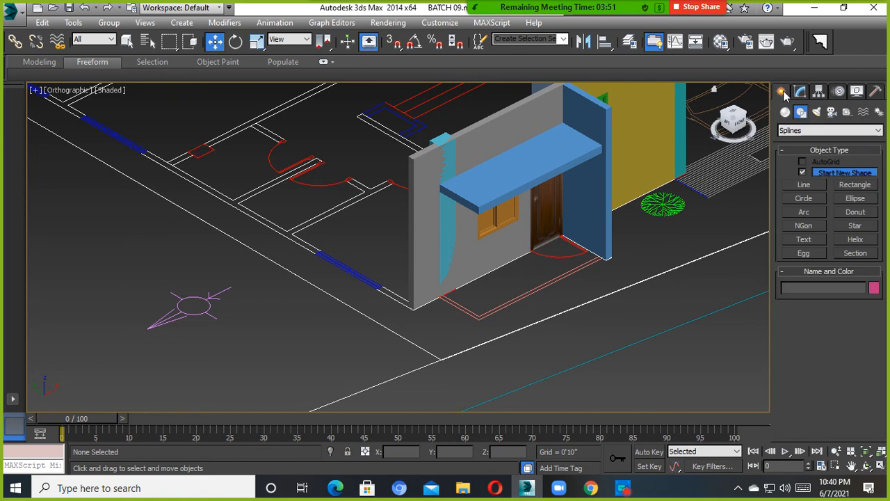
left_click(801, 187)
scroll(466, 322, "up", 5)
middle_click_drag(466, 321, 308, 340)
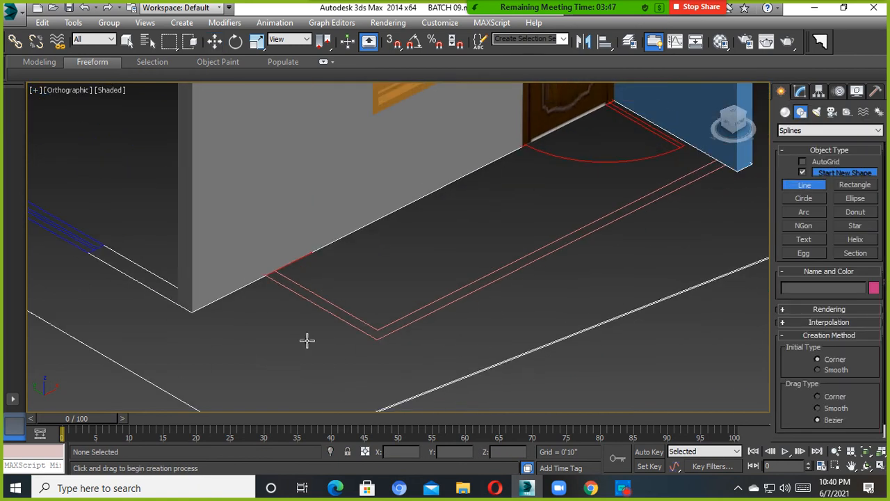
key("s")
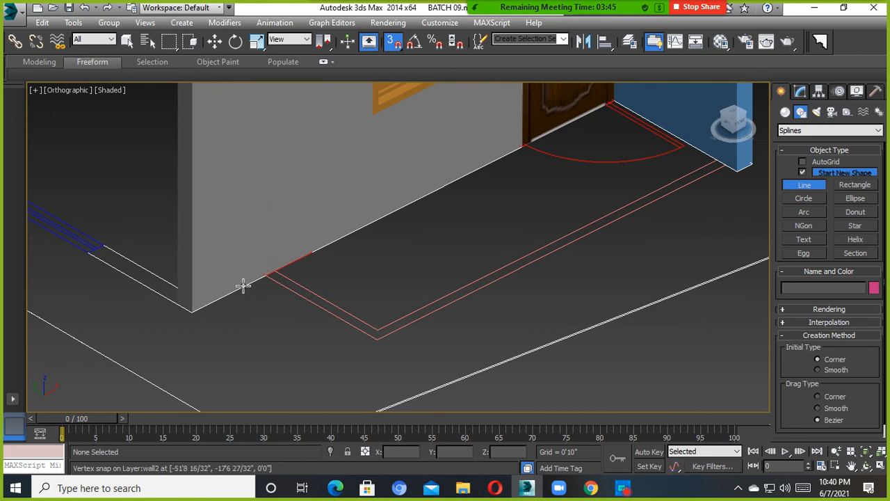
left_click(265, 277)
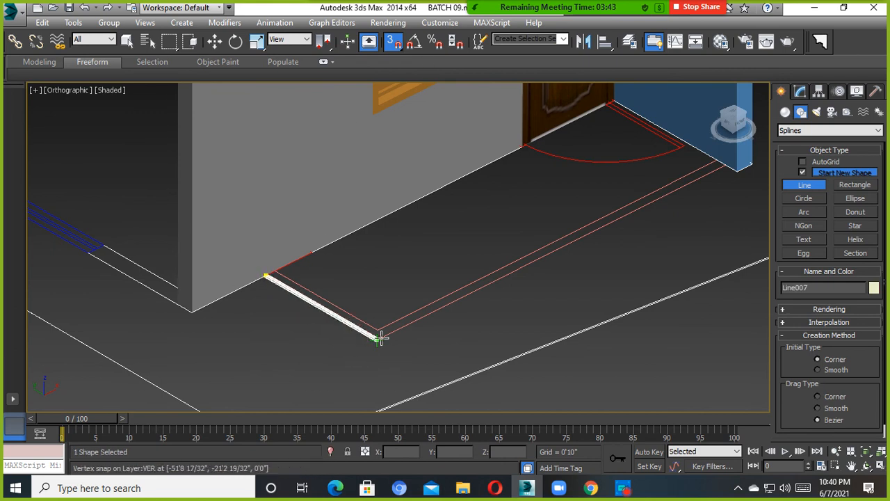
right_click(375, 338)
left_click(811, 311)
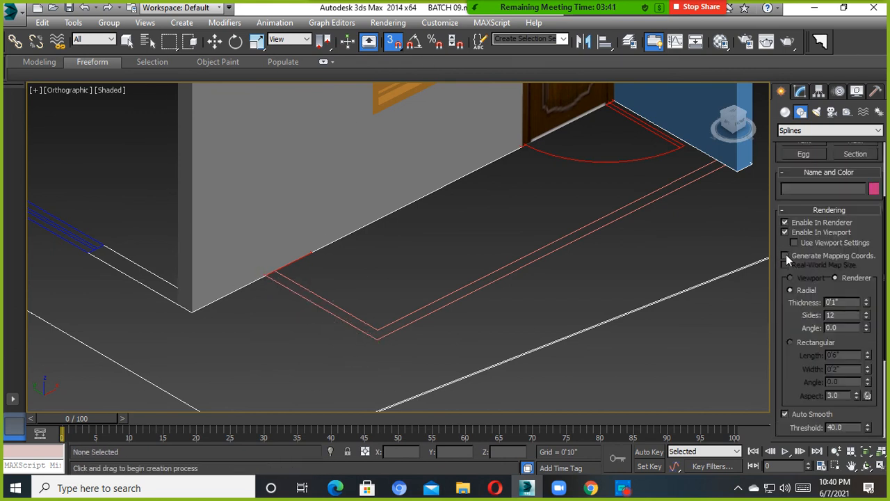
left_click(785, 223)
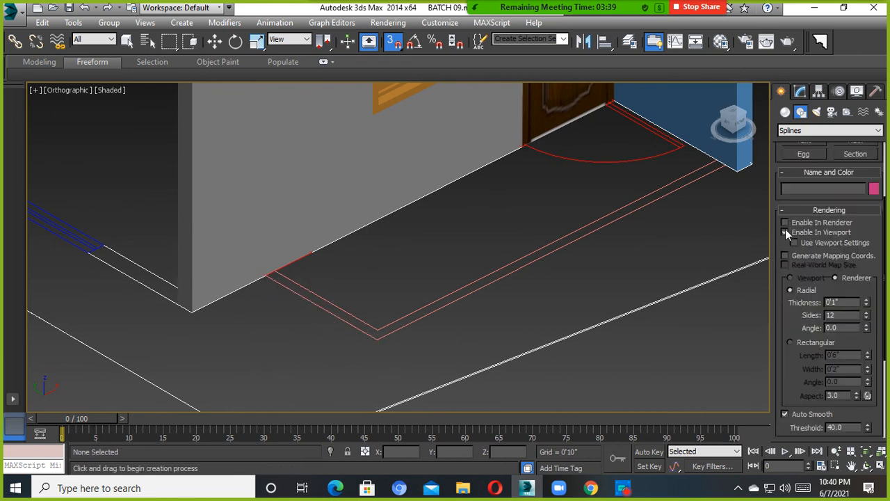
Trace the porch's outer edge from the grey wall around the corner to the blue wall as an open line
left_click(265, 276)
left_click(376, 338)
middle_click_drag(707, 226, 560, 296)
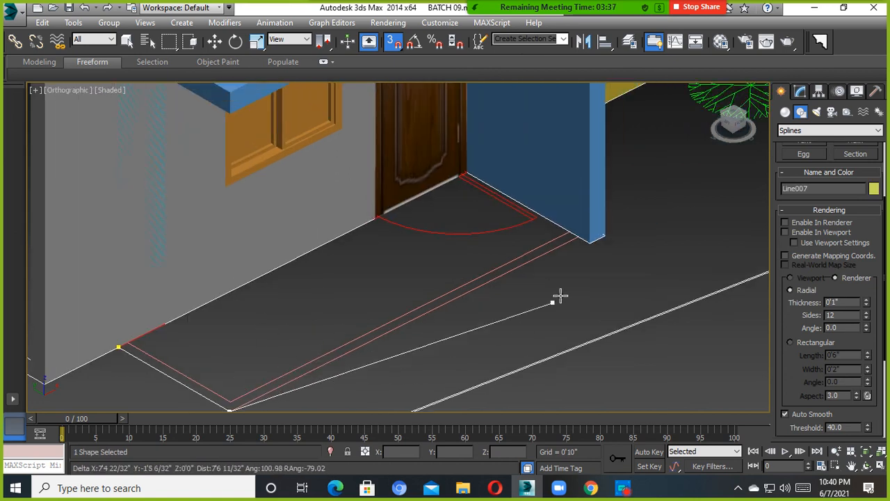
left_click(577, 237)
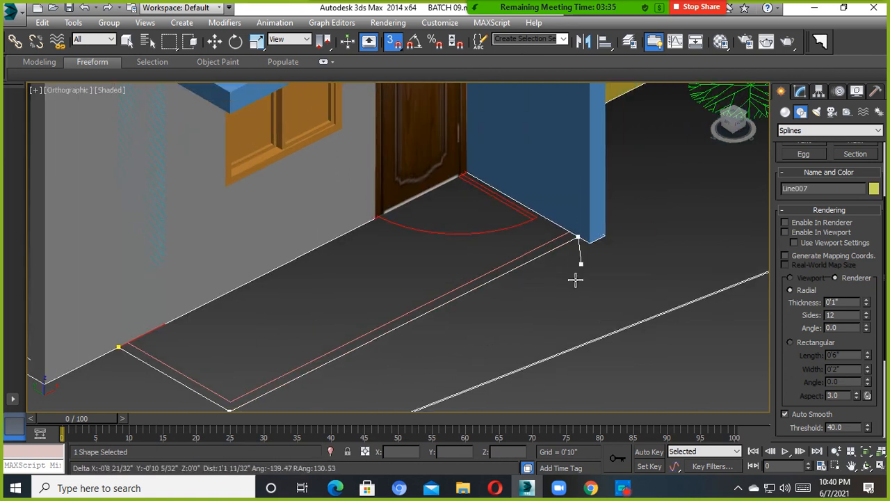
right_click(542, 277)
middle_click_drag(543, 276, 557, 245)
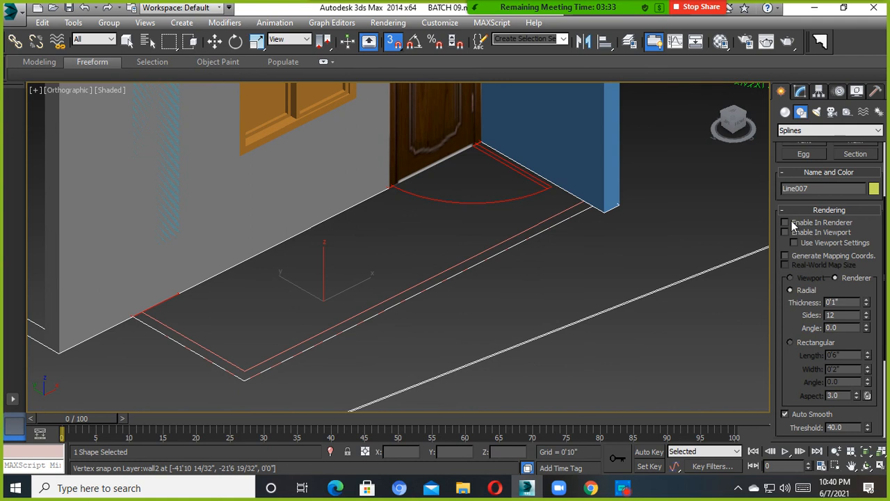
Enable the new porch line in the renderer and viewport as a radial pipe
scroll(812, 183, "up", 1)
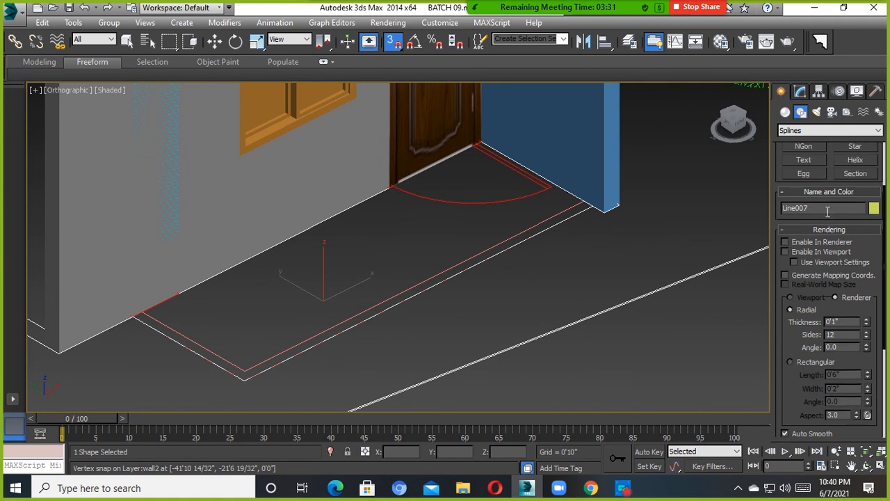
left_click_drag(884, 290, 888, 212)
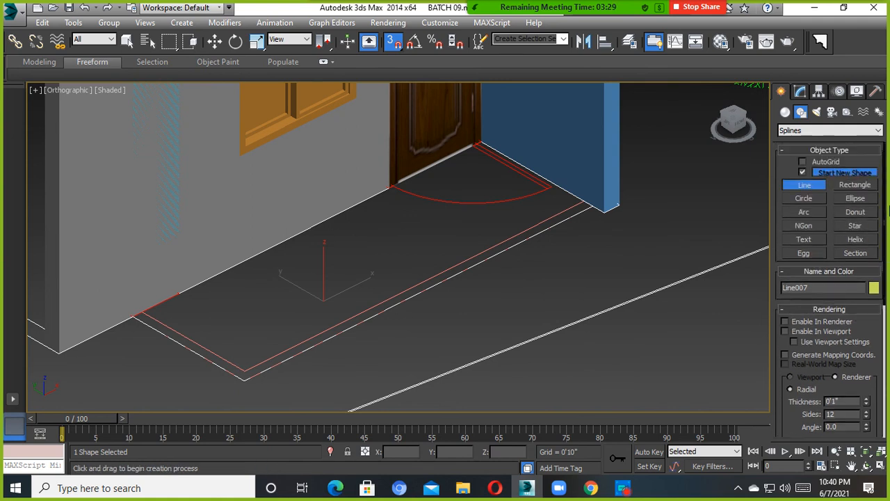
left_click(827, 309)
left_click(826, 307)
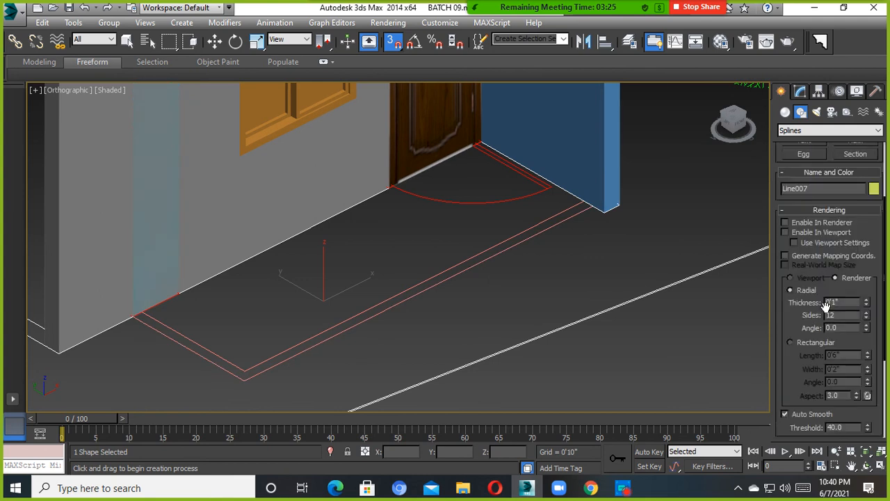
left_click(785, 222)
left_click(784, 232)
middle_click_drag(324, 384, 365, 369)
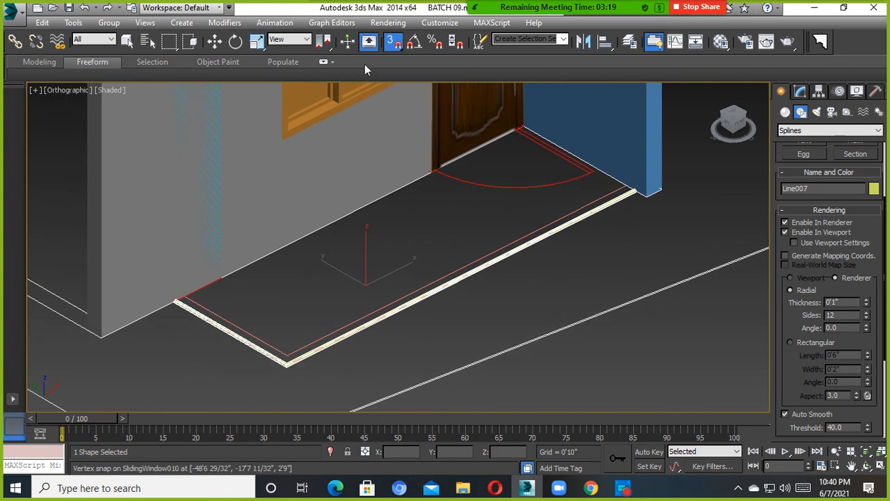
Turn off snapping and raise the pipe rail along Z to about 1'1"
left_click(393, 43)
left_click(215, 42)
middle_click_drag(458, 319, 355, 263, "alt")
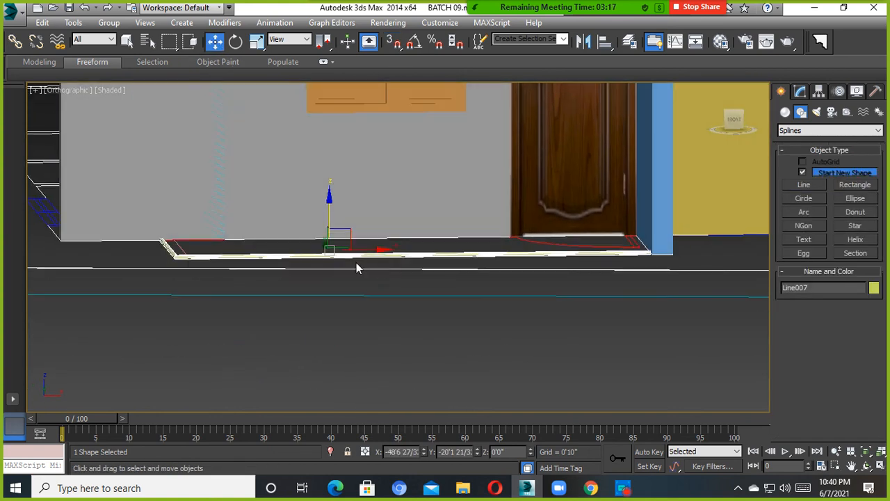
scroll(341, 246, "up", 4)
left_click_drag(310, 230, 311, 78)
scroll(380, 194, "down", 3)
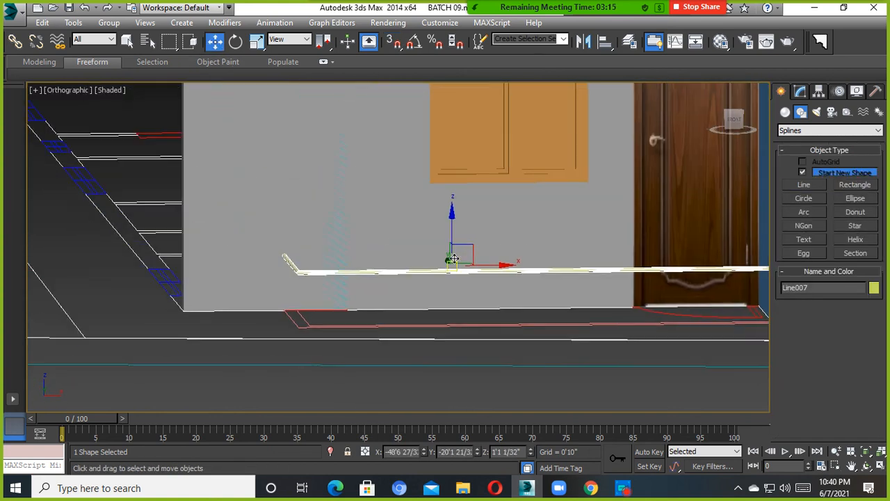
Unhide the porch's parapet wall and raise the pipe rail to about 3'2", just above the parapet
right_click(453, 255)
left_click(483, 196)
left_click_drag(459, 257, 456, 125)
middle_click_drag(456, 125, 535, 252, "alt")
scroll(593, 179, "up", 2)
left_click_drag(500, 166, 500, 185)
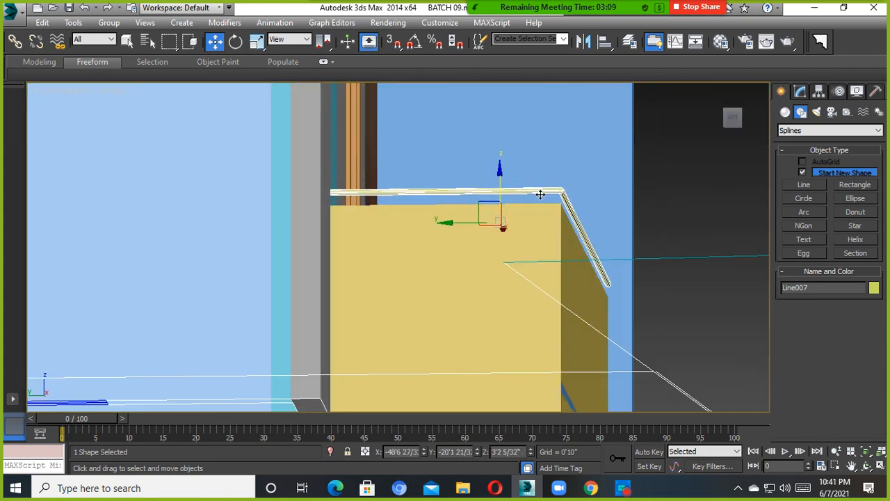
Switch the porch rail's cross-section to Rectangular
middle_click_drag(541, 193, 185, 247, "alt")
scroll(185, 246, "up", 5)
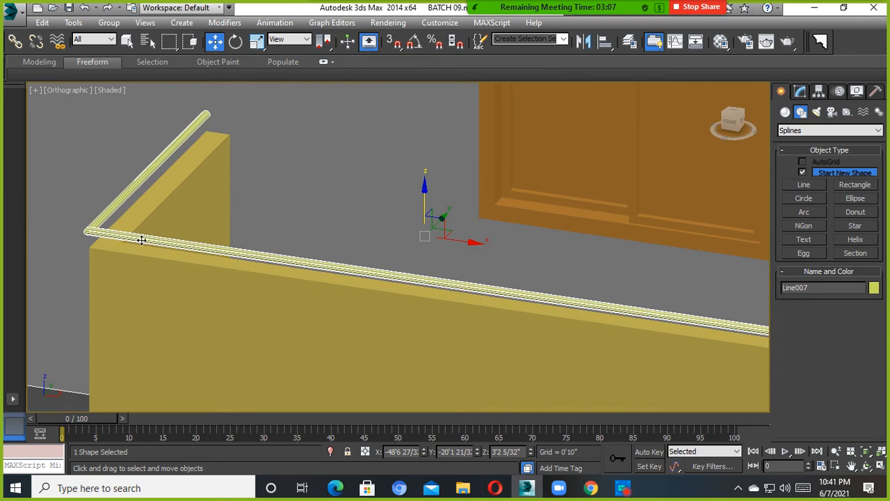
scroll(113, 241, "down", 4)
middle_click_drag(114, 240, 280, 276)
scroll(279, 275, "up", 2)
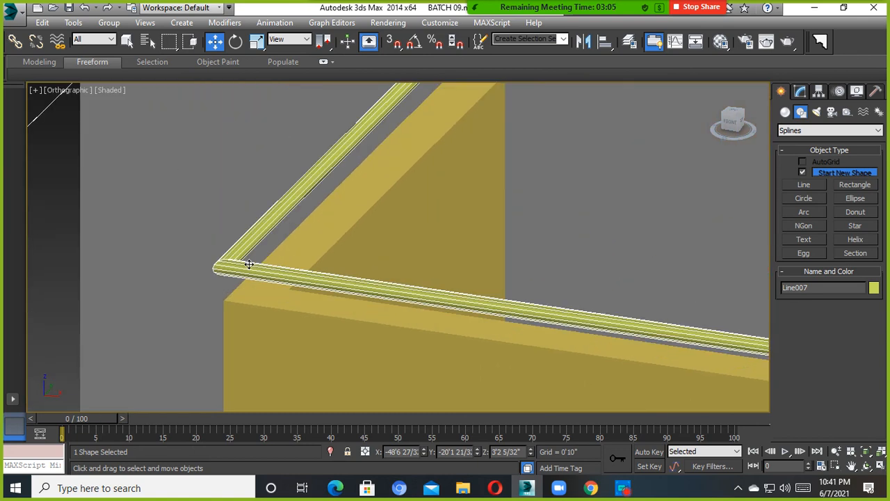
left_click(801, 91)
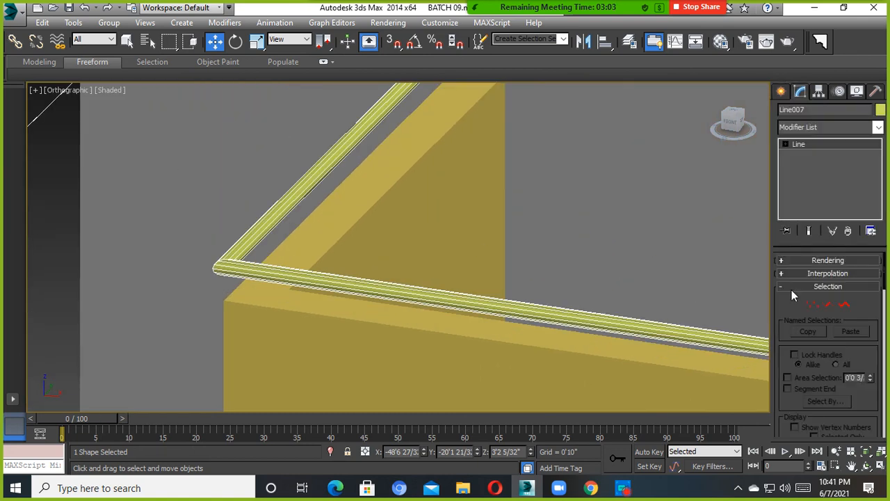
left_click(819, 261)
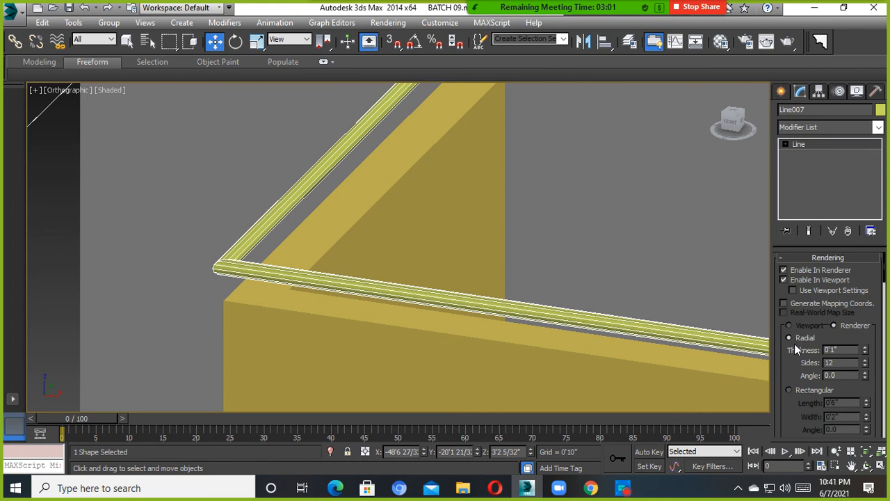
left_click(789, 390)
scroll(445, 286, "down", 5)
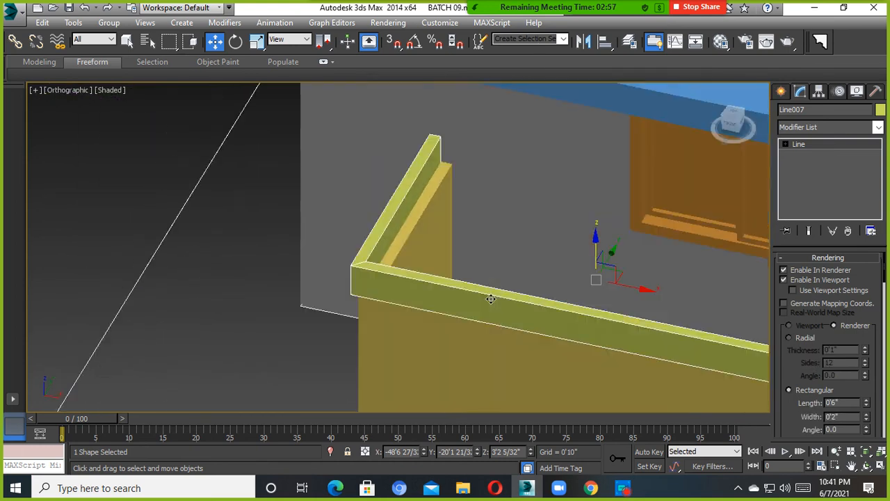
Raise the rectangular rail to about 4'0" and reduce its section to about 0'3 24/32" by 0'1 3/32"
middle_click_drag(491, 299, 594, 264, "alt")
left_click_drag(602, 253, 607, 195)
middle_click_drag(607, 219, 556, 257)
scroll(535, 271, "down", 3)
scroll(550, 260, "up", 3)
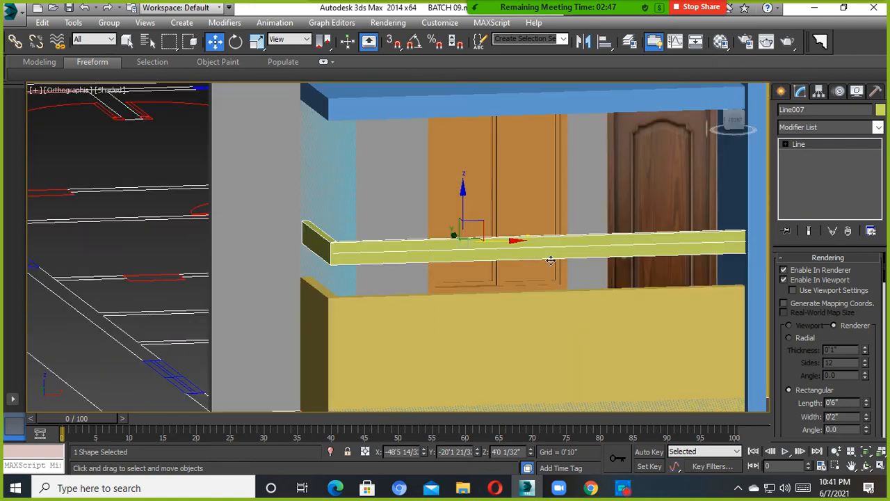
left_click_drag(866, 406, 867, 438)
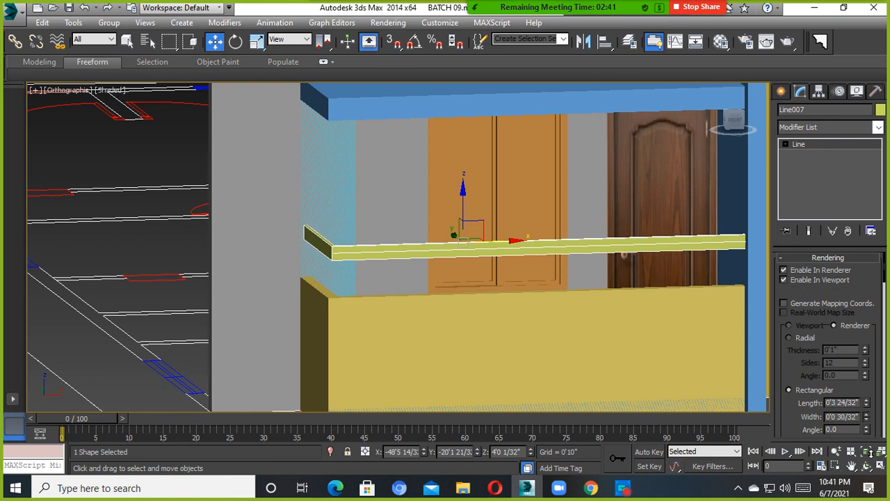
Switch the rail's section back to Radial and lower it to about 3'5", slightly above the parapet
left_click(789, 338)
middle_click_drag(544, 274, 671, 310, "alt")
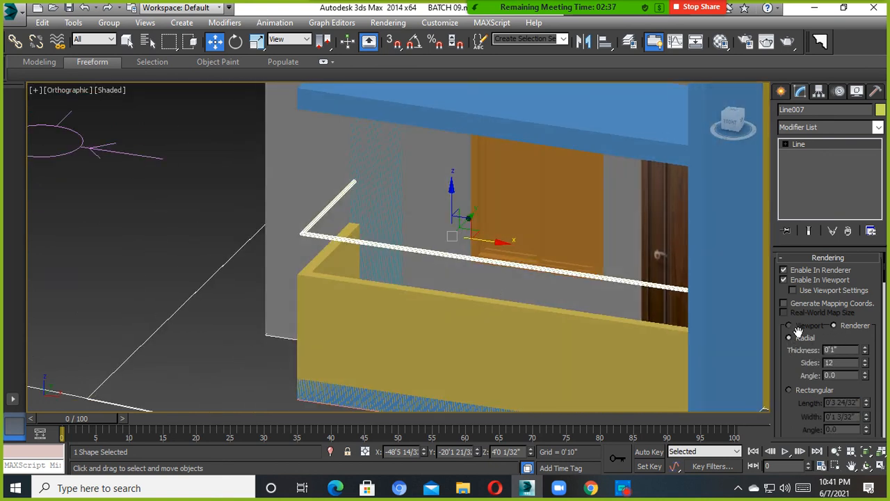
middle_click_drag(491, 286, 476, 229, "alt")
left_click_drag(466, 202, 465, 226)
middle_click_drag(466, 227, 462, 259, "alt")
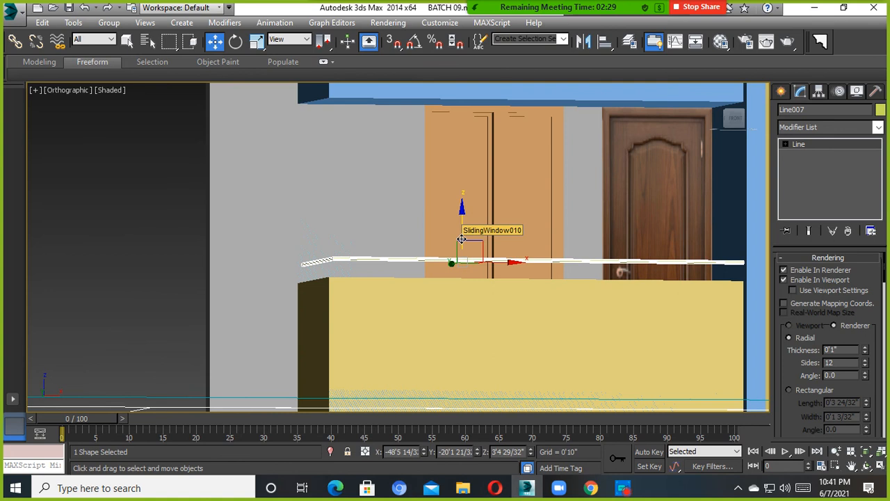
Clone the pipe rail upward along Z as 10 copies spaced about 5.5" apart
left_click_drag(461, 239, 461, 215, "shift")
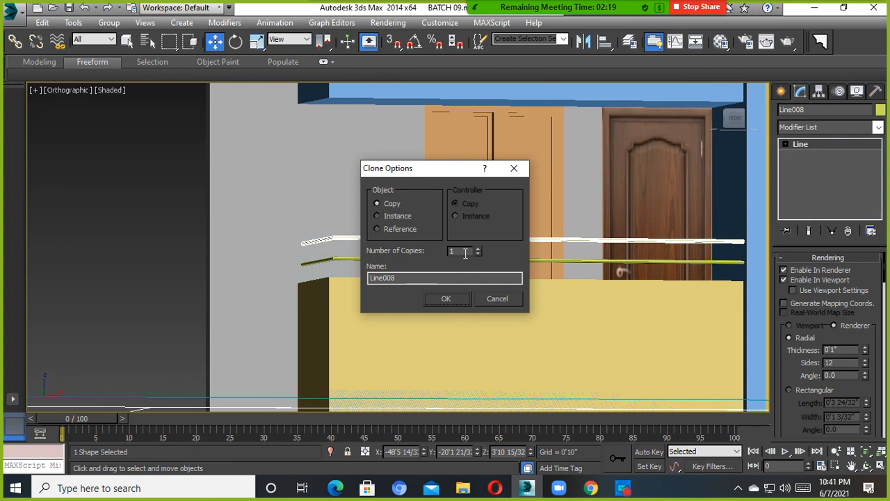
left_click_drag(466, 253, 448, 256)
type("10")
left_click(452, 299)
Delete the surplus upper rail copies that overlap or rise above the porch's blue canopy
mouse_move(505, 284)
middle_mouse_down("alt")
mouse_move(572, 278)
mouse_move(514, 182)
middle_mouse_up("alt")
key("Delete")
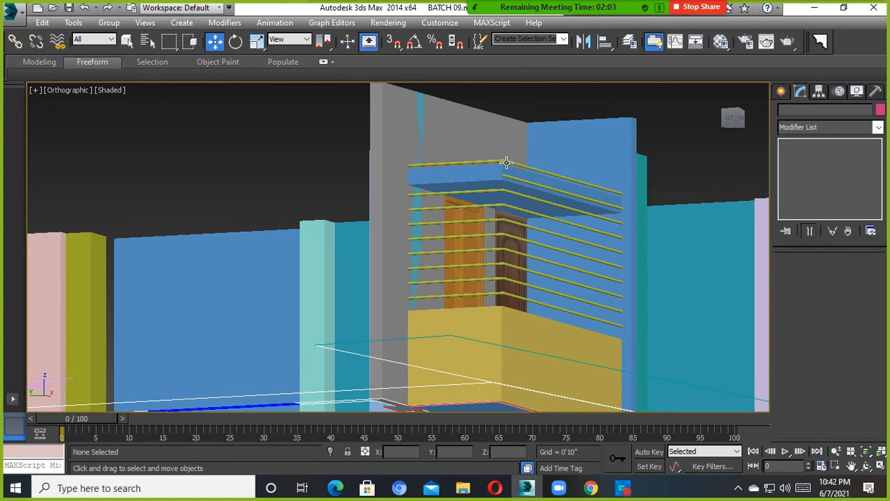
left_click(507, 161)
key("Delete")
left_click(511, 176)
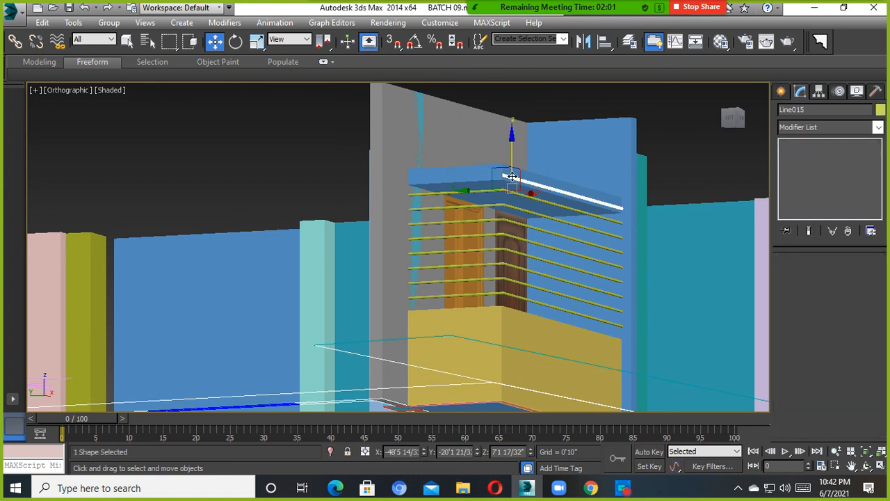
key("Delete")
left_click(501, 170)
Examine the horizontal rails between the parapet and canopy from several sides, and admit the participant from the meeting's waiting room
scroll(521, 206, "down", 3)
middle_click_drag(521, 206, 426, 230, "alt")
scroll(583, 281, "up", 3)
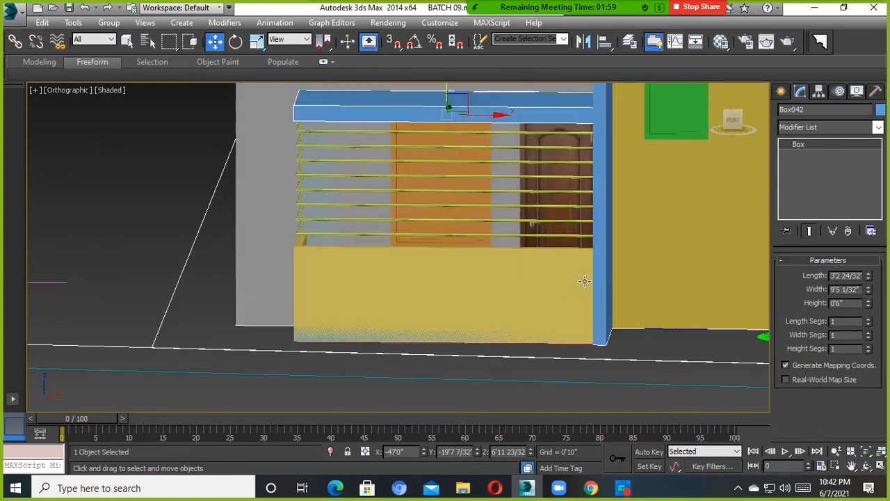
middle_click_drag(583, 281, 520, 310, "alt")
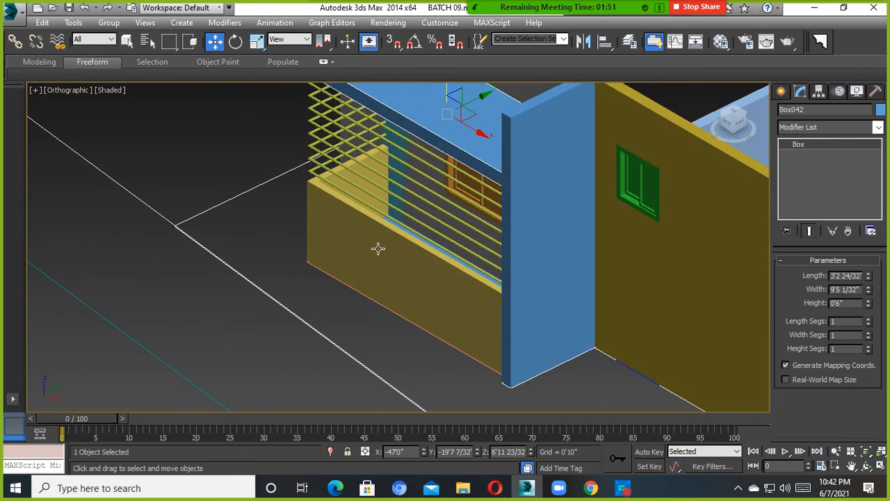
scroll(377, 254, "down", 7)
middle_click_drag(378, 278, 486, 256, "alt")
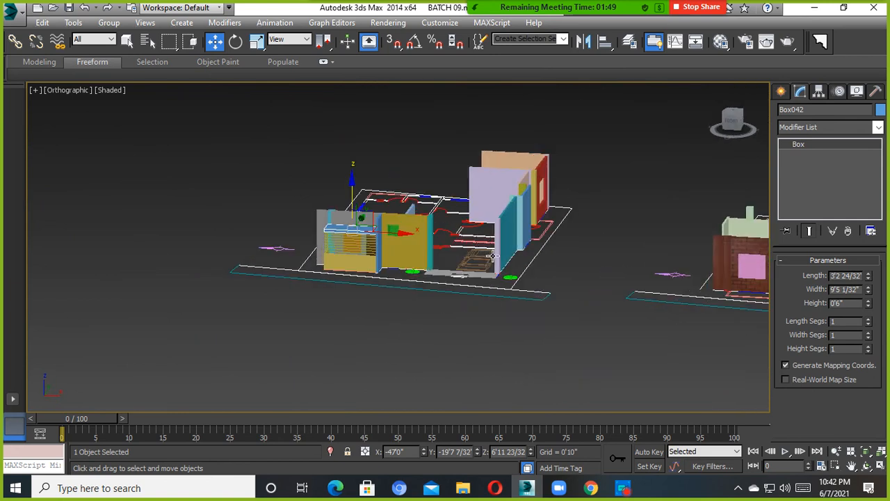
scroll(290, 248, "up", 4)
scroll(505, 337, "up", 2)
left_click(505, 336)
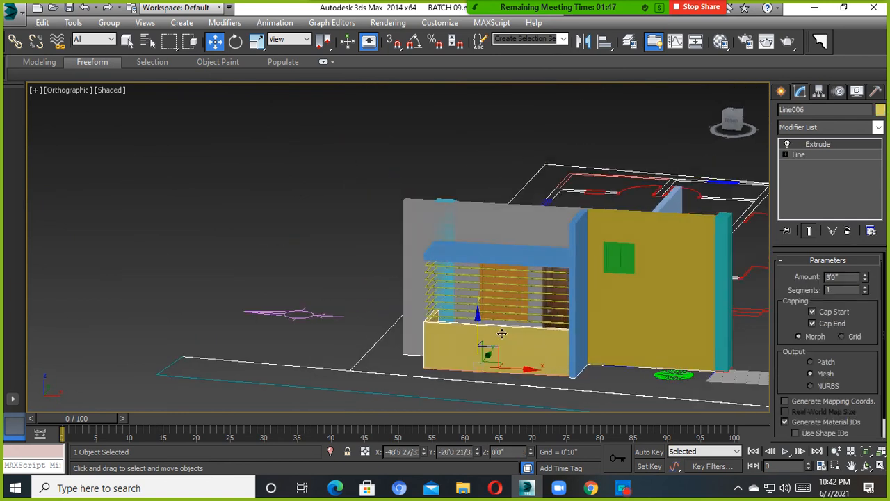
middle_click_drag(505, 336, 438, 312, "alt")
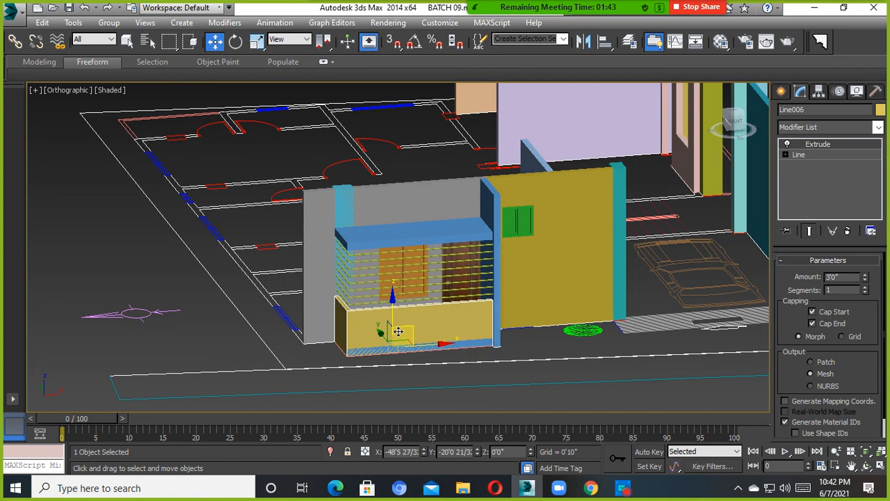
scroll(392, 306, "up", 2)
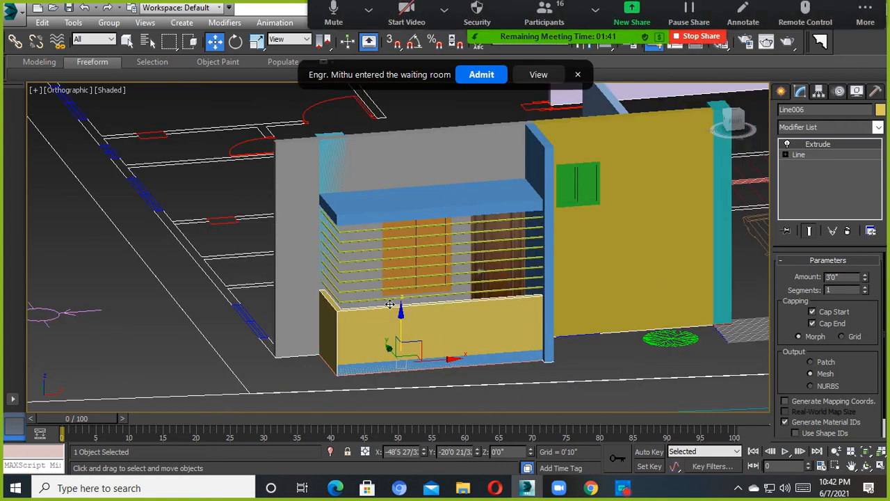
left_click(474, 78)
scroll(394, 290, "up", 3)
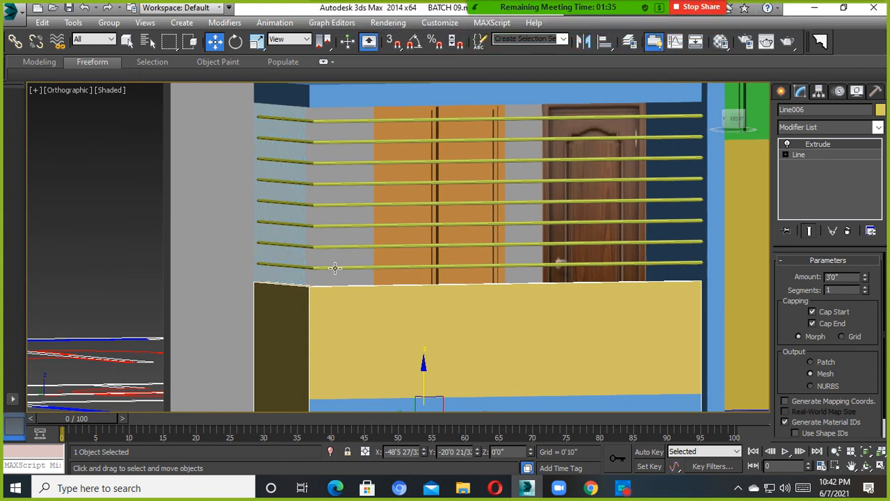
Try deleting the uppermost horizontal rail directly beneath the porch's blue canopy
left_click(335, 268)
middle_click_drag(379, 256, 367, 281)
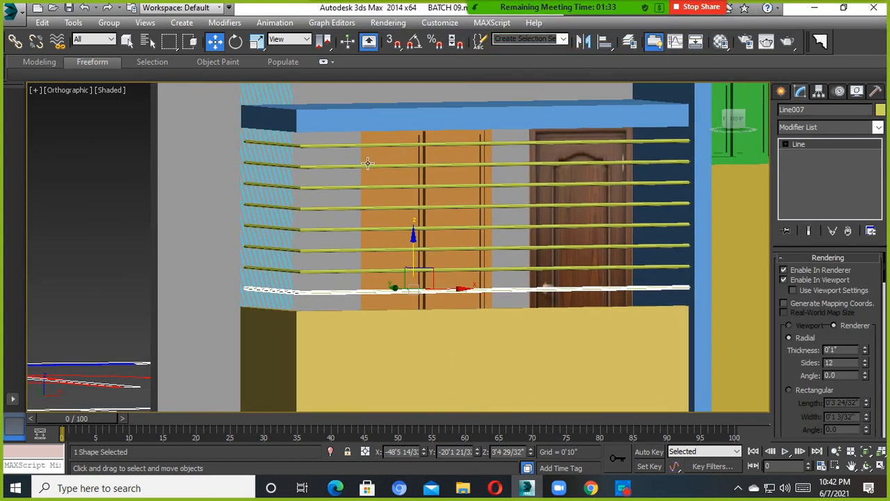
left_click(375, 127)
middle_click_drag(374, 127, 404, 123, "alt")
left_click(373, 132)
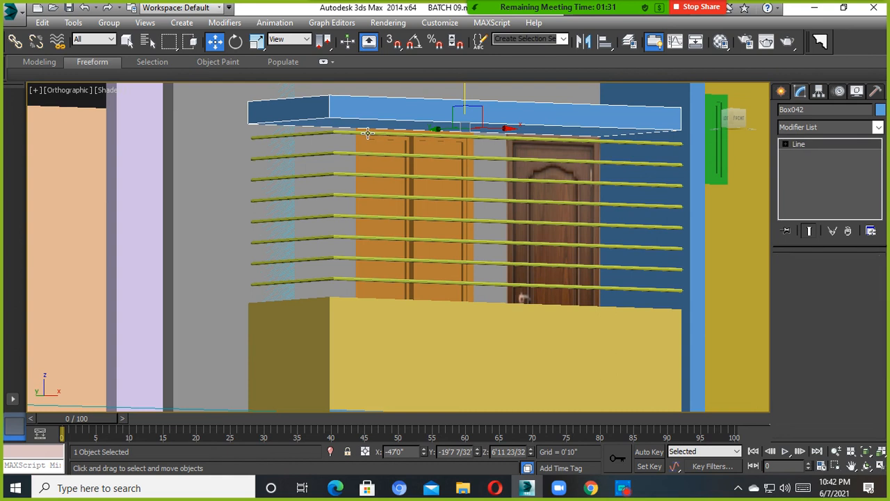
key("Delete")
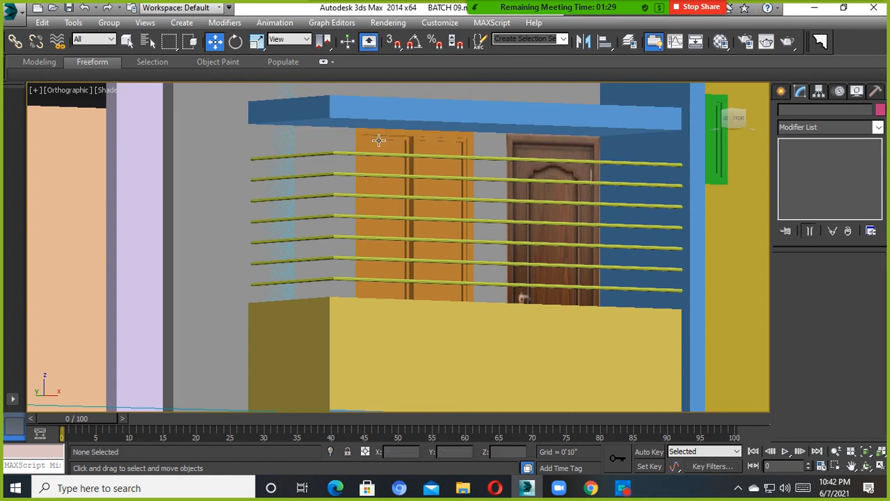
key("ctrl+z")
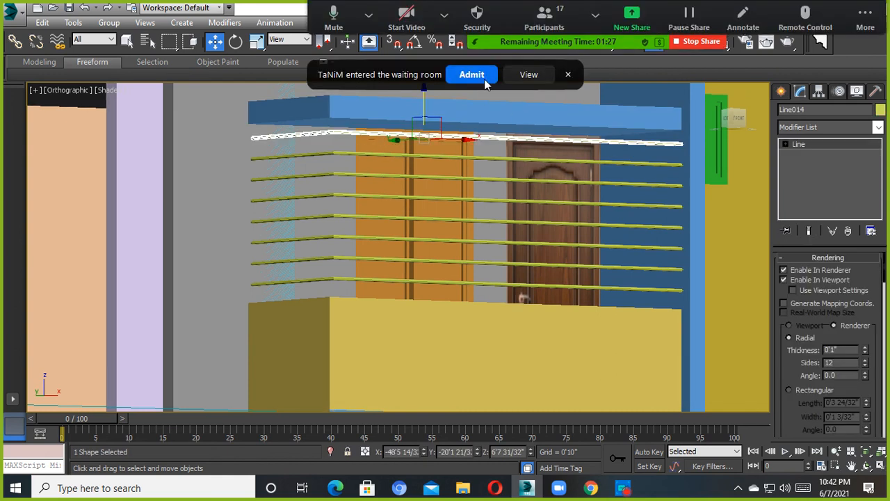
Admit the waiting participant to the meeting and save the scene
left_click(484, 80)
scroll(432, 208, "down", 5)
middle_click_drag(433, 208, 237, 178, "alt")
left_click(236, 178)
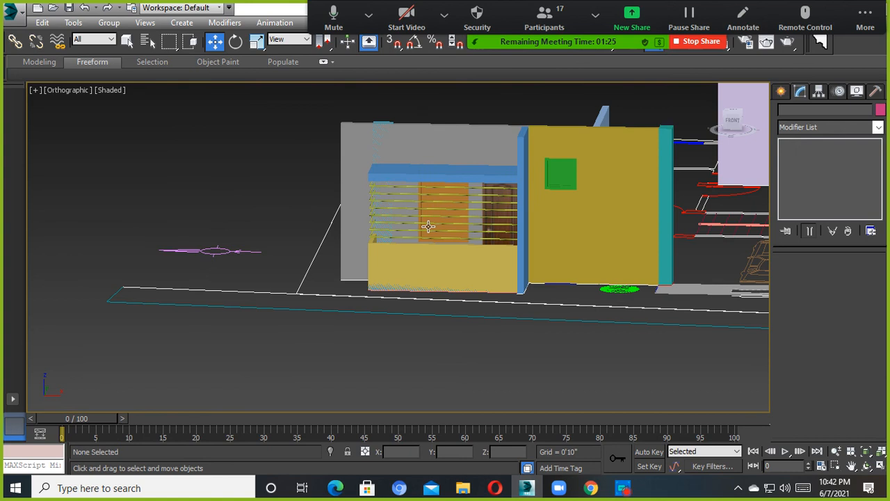
middle_click_drag(428, 226, 391, 258)
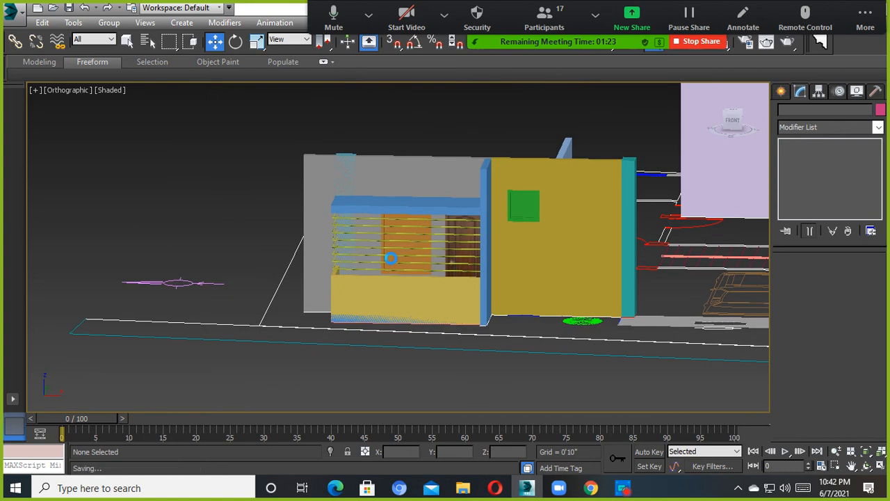
Examine both house models in an overview, and the porch's canopy, rails and orange sliding window up close
scroll(391, 258, "down", 4)
middle_click_drag(445, 259, 410, 283, "alt")
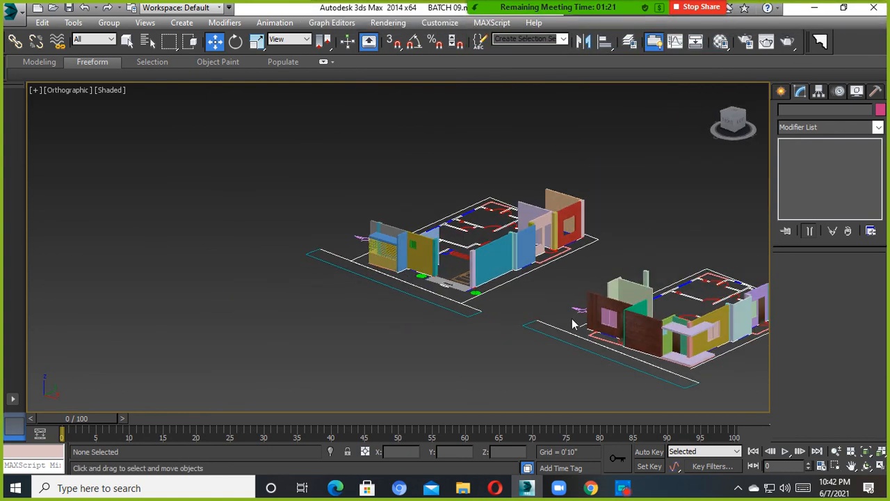
middle_click_drag(572, 323, 457, 306)
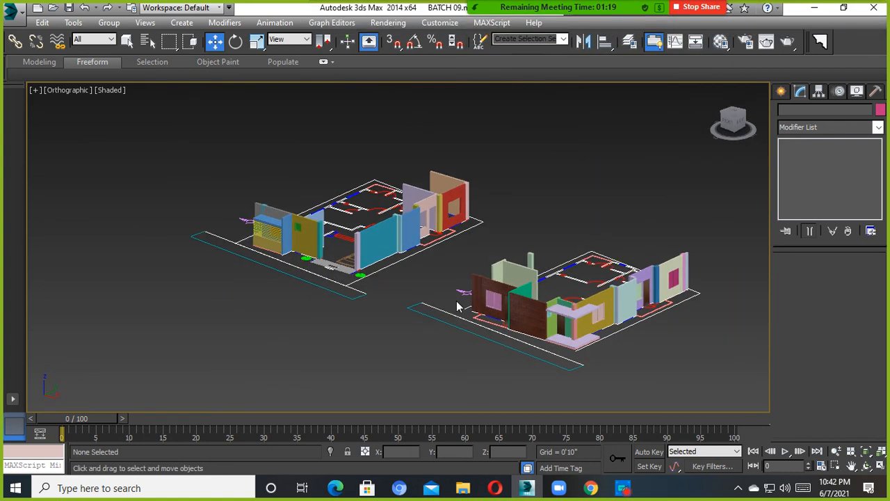
middle_click_drag(456, 306, 375, 289, "alt")
scroll(382, 280, "up", 5)
middle_click_drag(270, 299, 318, 299)
left_click(378, 272)
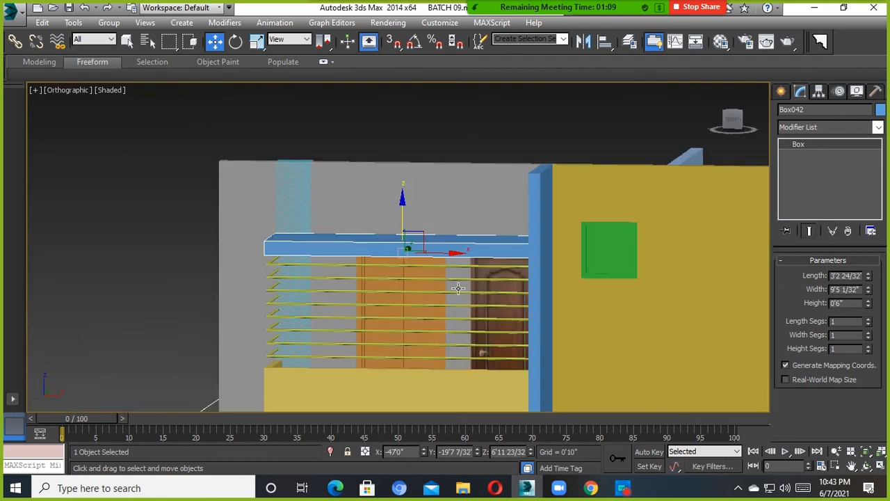
scroll(458, 288, "up", 4)
left_click(471, 287)
left_click(368, 292)
scroll(368, 292, "down", 5)
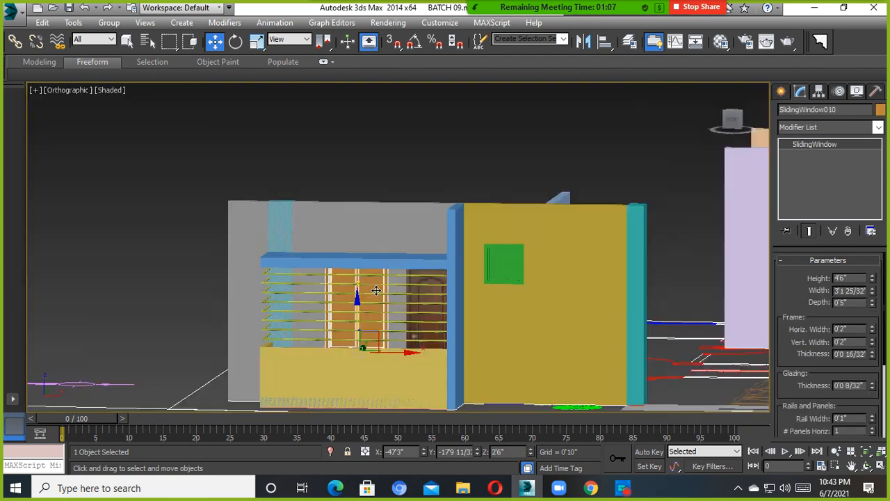
middle_click_drag(368, 294, 449, 318, "alt")
Check the available material samples and inspect the front and side walls of the house with the railed porch
key("m")
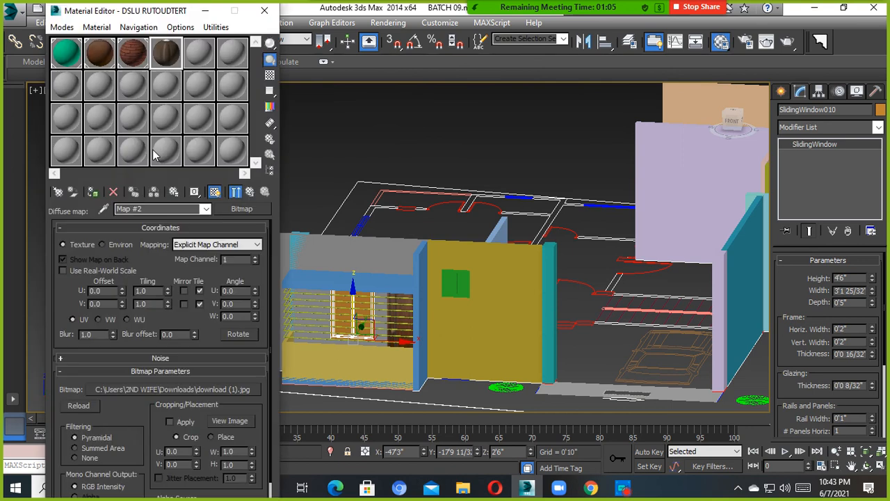
left_click(265, 15)
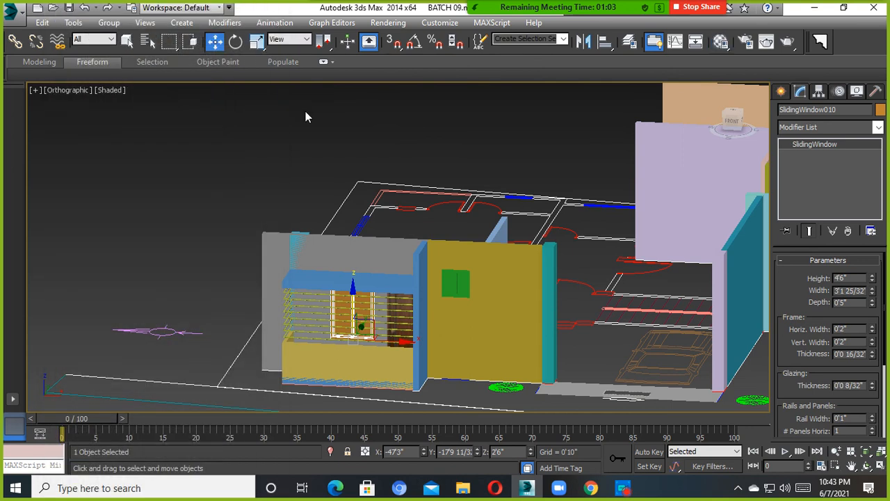
left_click(437, 288)
scroll(445, 286, "down", 3)
middle_click_drag(451, 285, 491, 320, "alt")
scroll(526, 328, "down", 3)
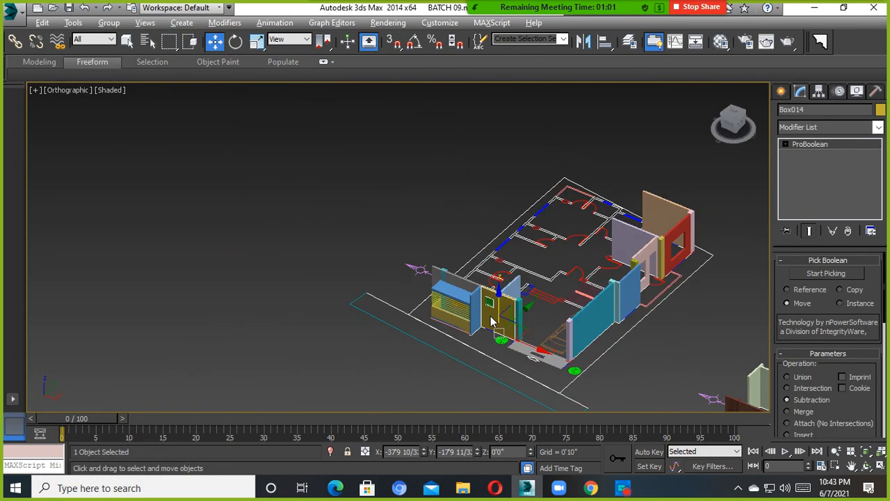
scroll(582, 340, "up", 4)
left_click(584, 335)
middle_click_drag(584, 336, 448, 324, "alt")
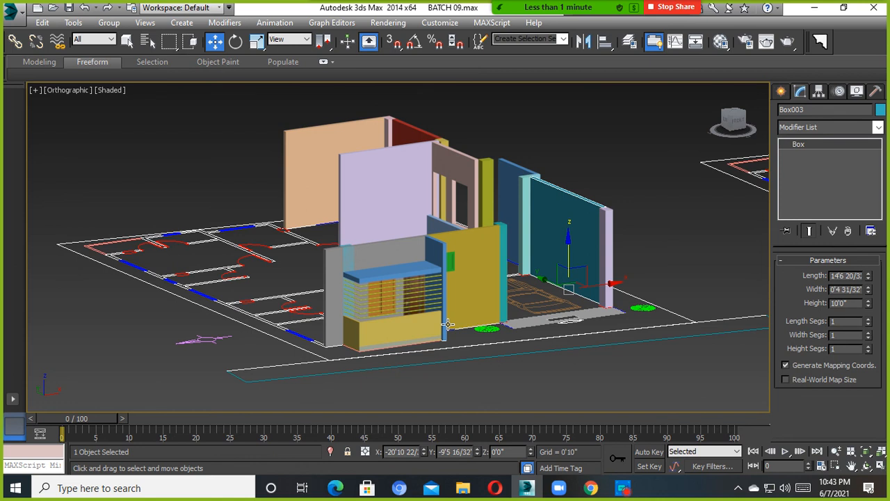
Select the first unused sample slot in the Material Editor and close the editor
key("m")
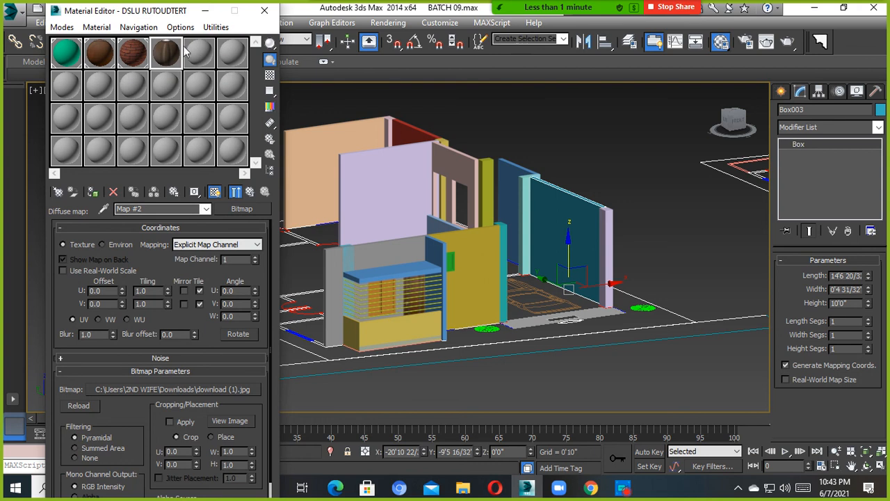
left_click(198, 53)
left_click(264, 11)
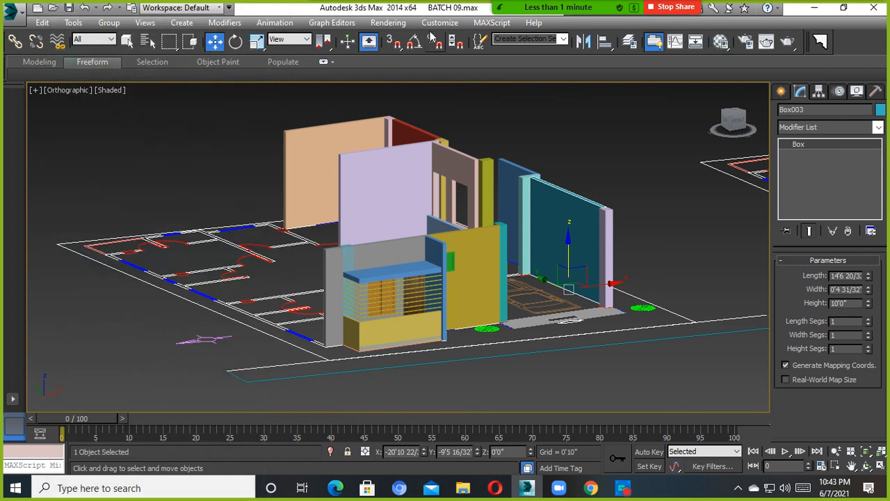
Open the V-Ray render setup and go to the Assign Renderer section of its common settings
left_click(388, 23)
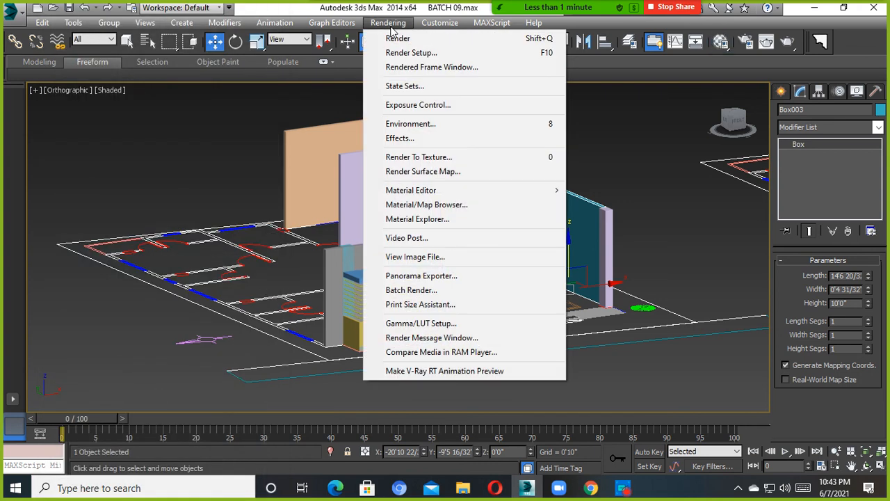
left_click(392, 26)
left_click(406, 25)
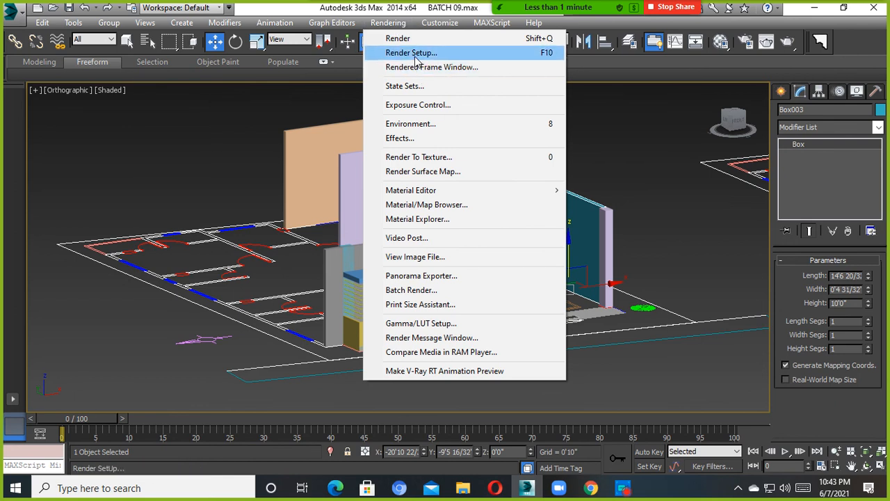
left_click(393, 25)
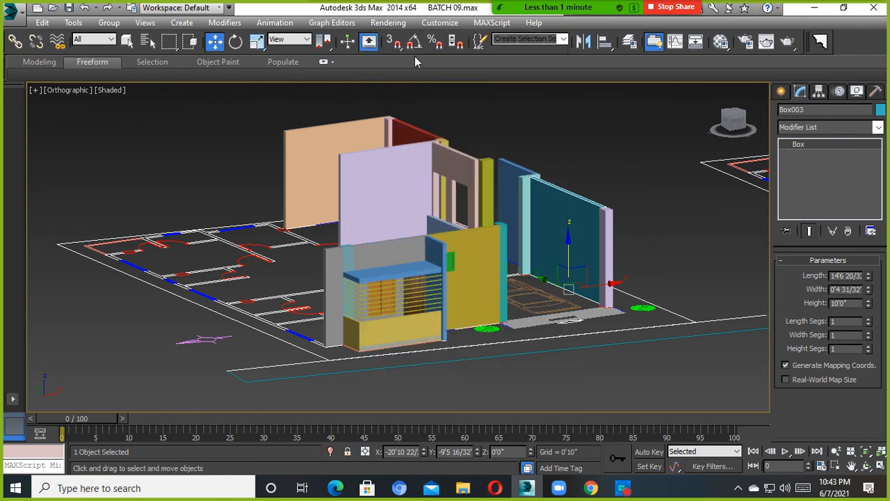
left_click(393, 27)
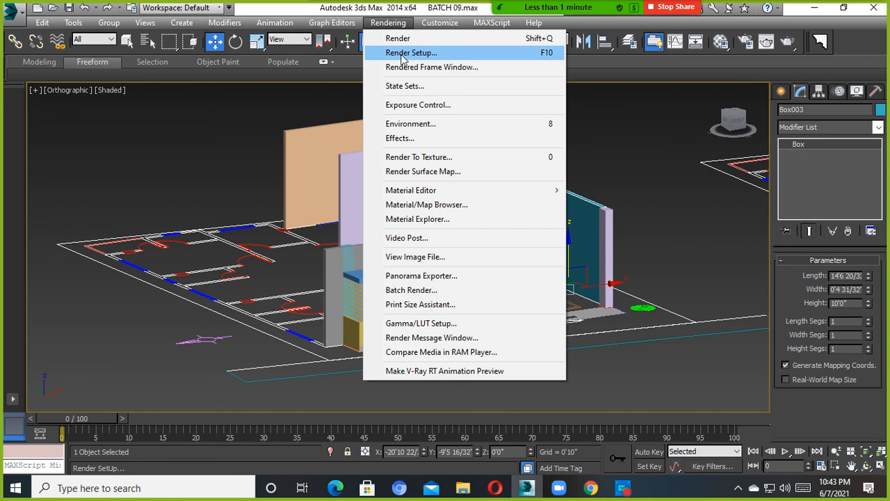
left_click(401, 54)
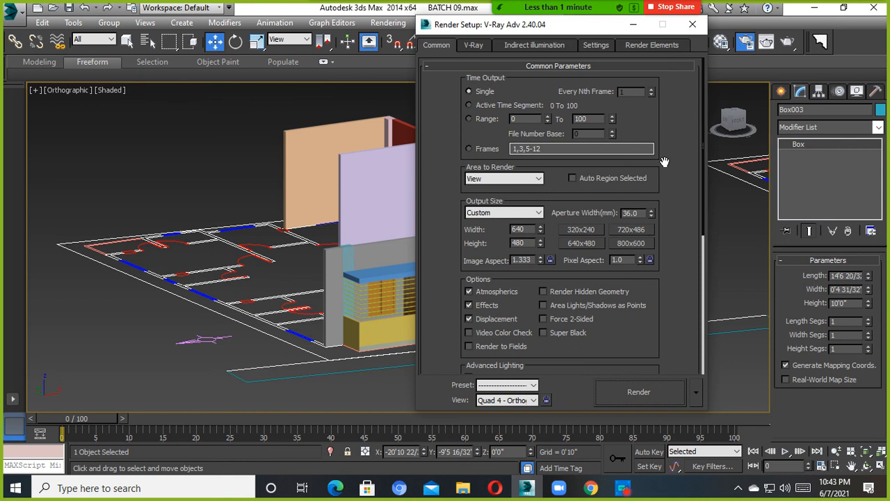
left_click_drag(704, 172, 702, 358)
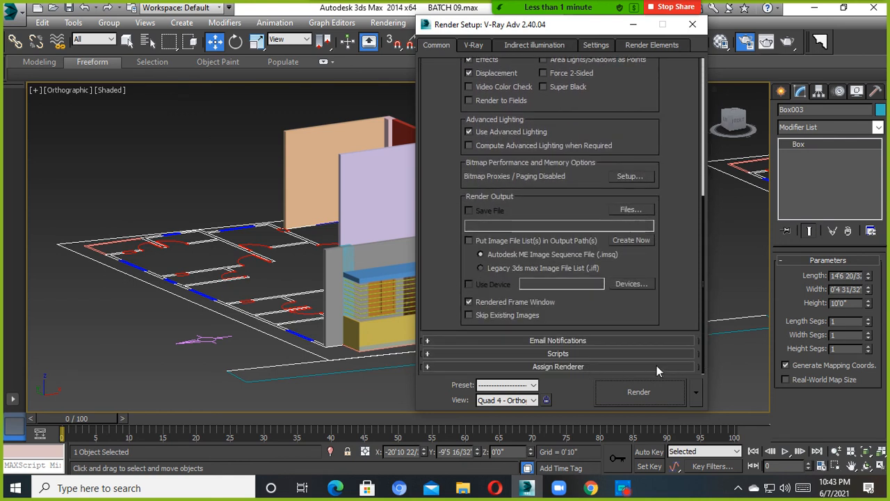
left_click_drag(702, 300, 728, 323)
left_click(588, 366)
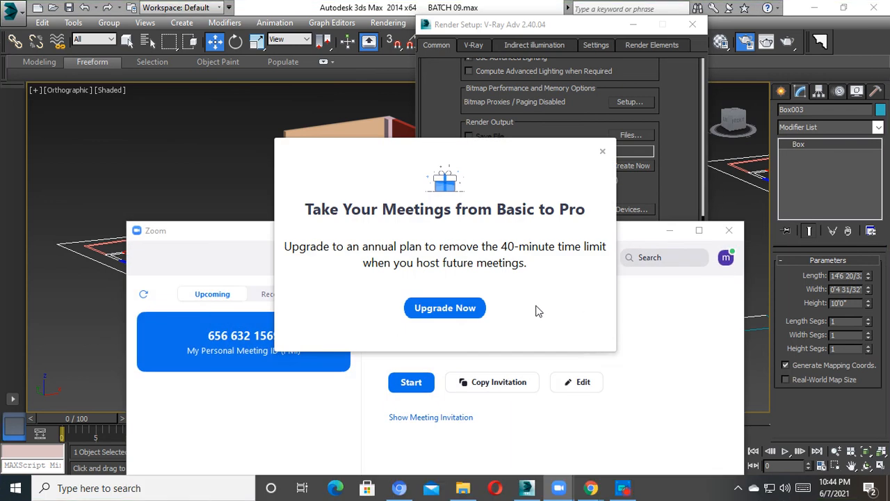
Dismiss Zoom's Pro upgrade offer and switch to the Captura screen recorder
left_click(602, 152)
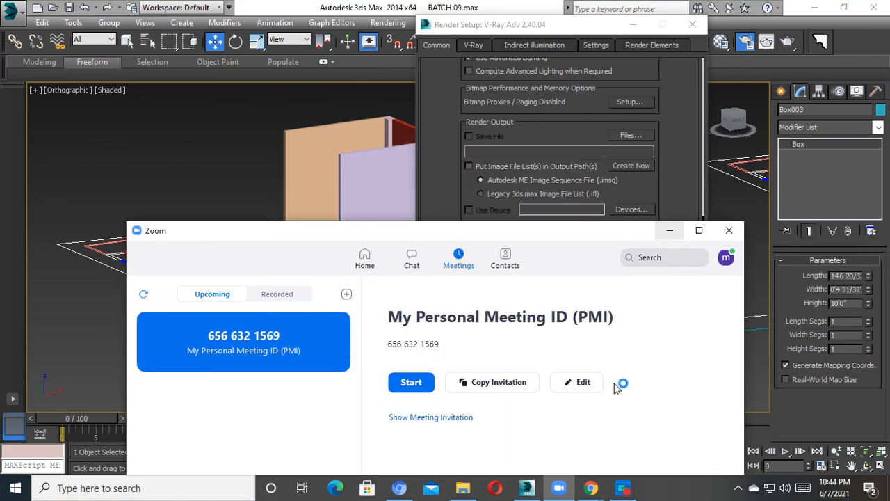
left_click(623, 487)
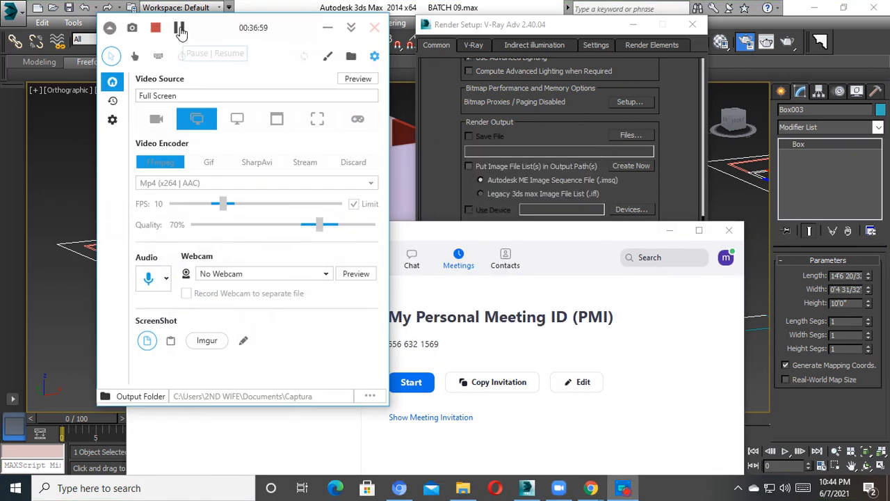